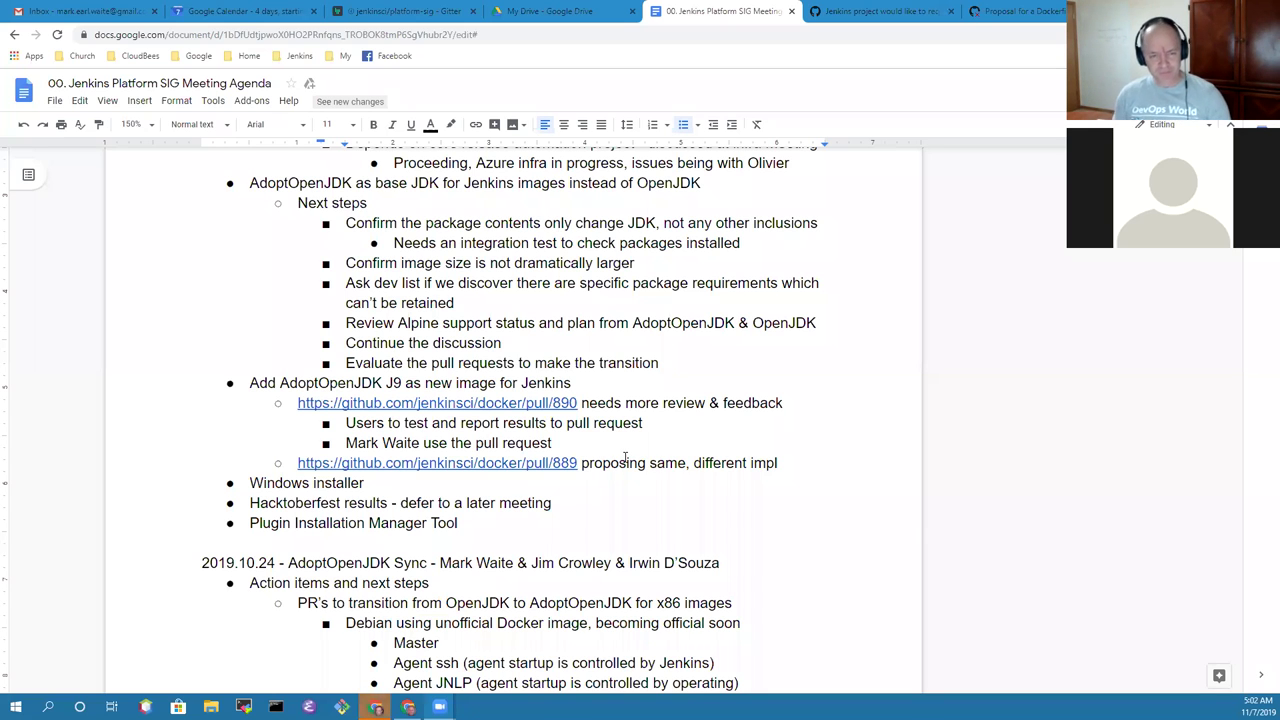
Step: Review the 2019.11.07 agenda from its heading through Open action items and the AdoptOpenJDK base JDK topic
scroll(330, 370, "up", 3)
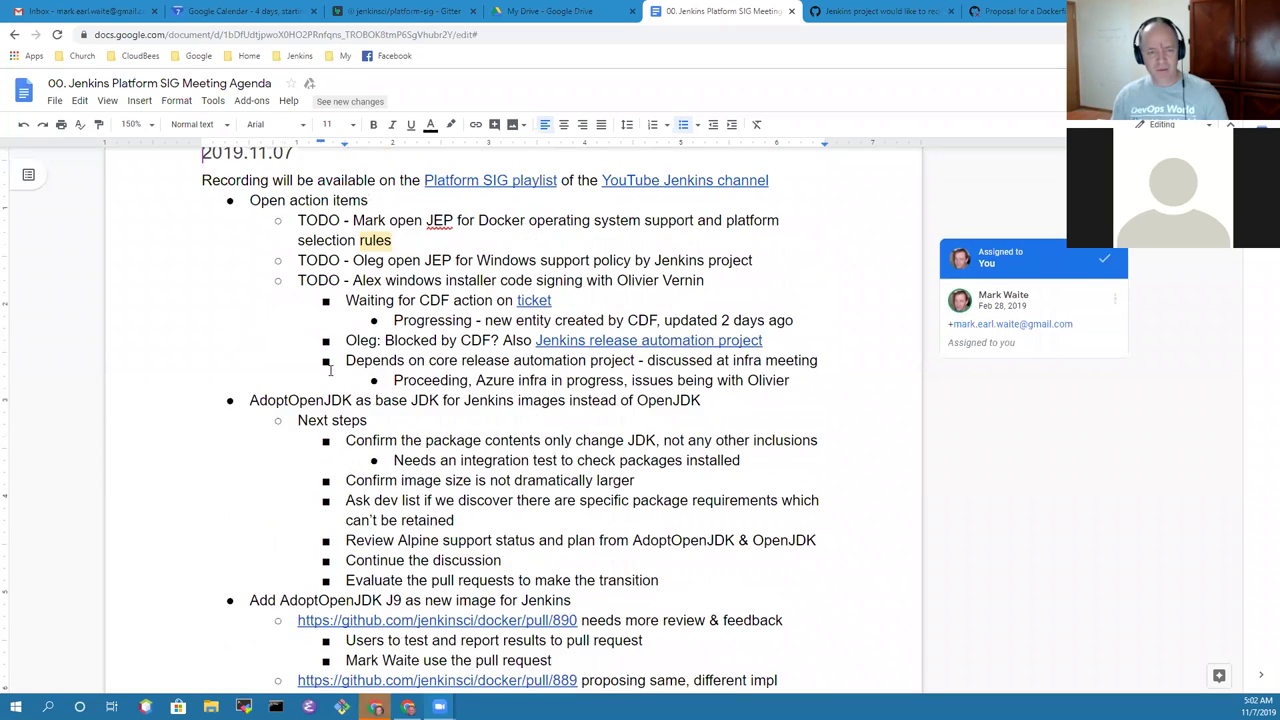
scroll(330, 370, "up", 1)
left_click(299, 203)
key("Down")
key("Down")
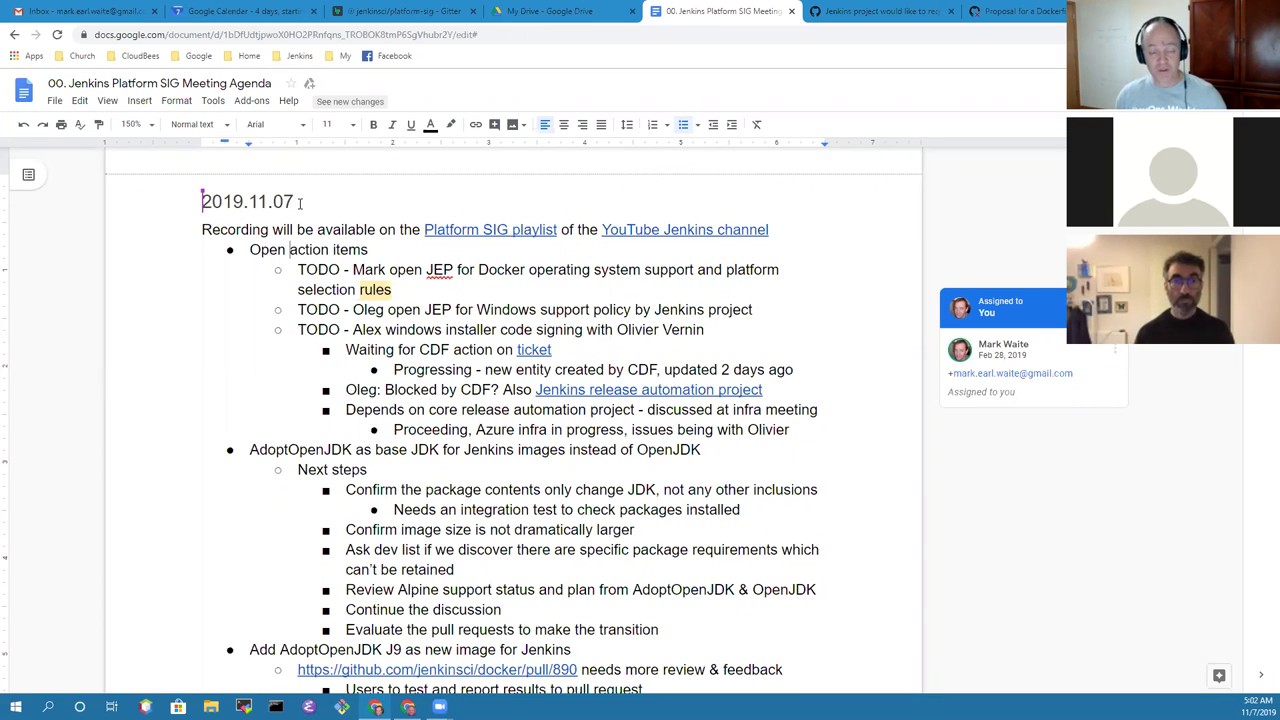
key("Home")
key("shift+End")
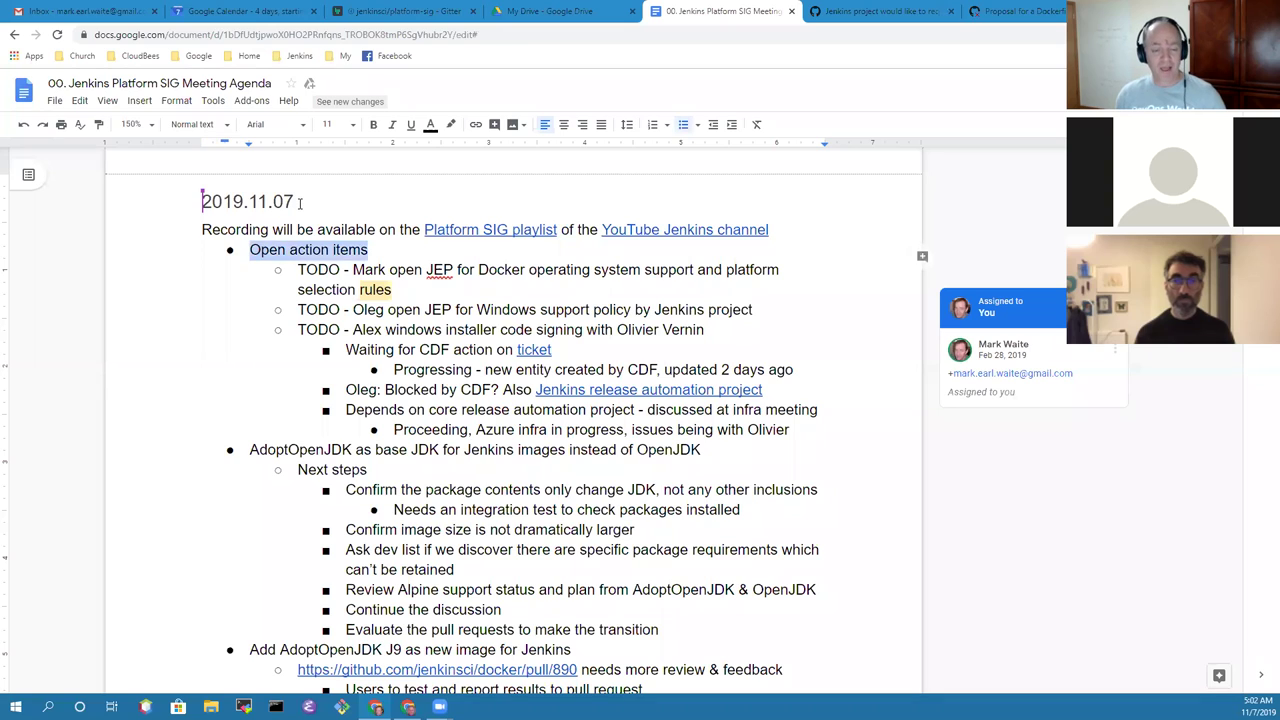
key("Down")
key("Down")
key("Down")
key("Down")
key("Down")
key("Down")
key("Down")
key("Down")
key("Down")
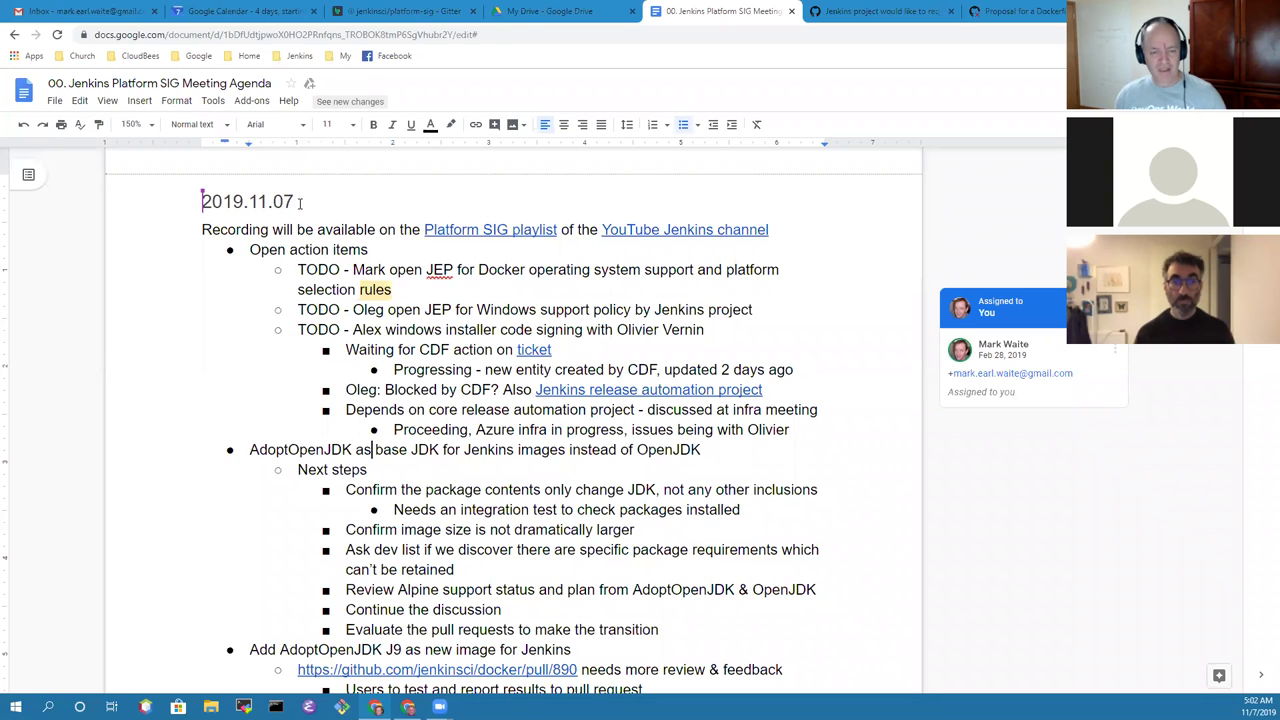
key("Home")
key("shift+End")
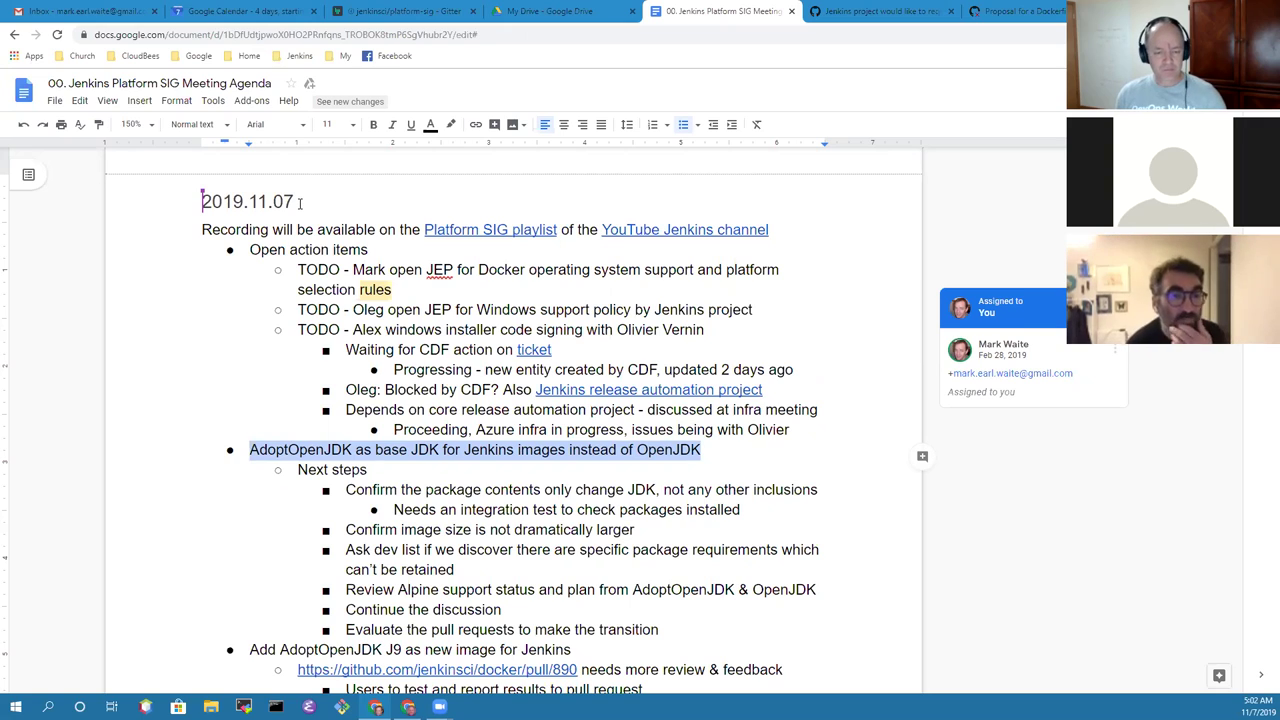
Step: Step through the AdoptOpenJDK J9, Windows installer, Hacktoberfest results and Plugin Installation Manager Tool topics
left_click(706, 486)
left_click(698, 609)
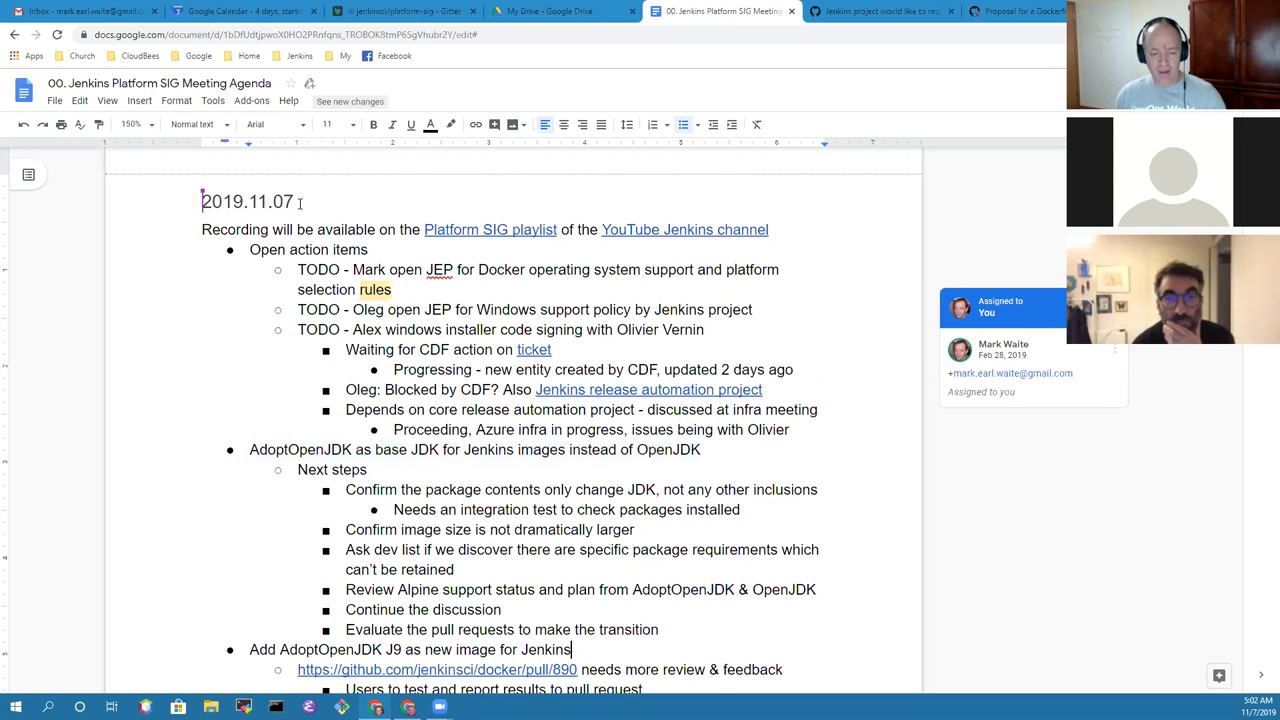
key("Down")
key("Down")
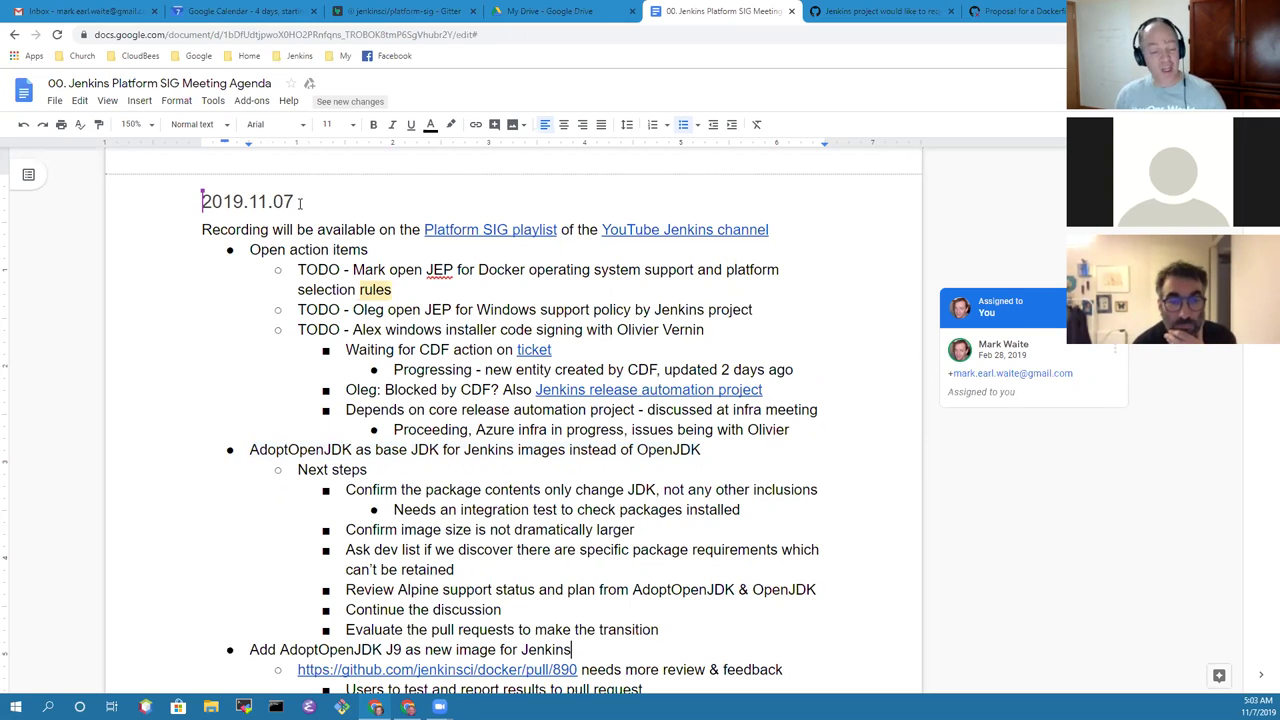
key("shift+End")
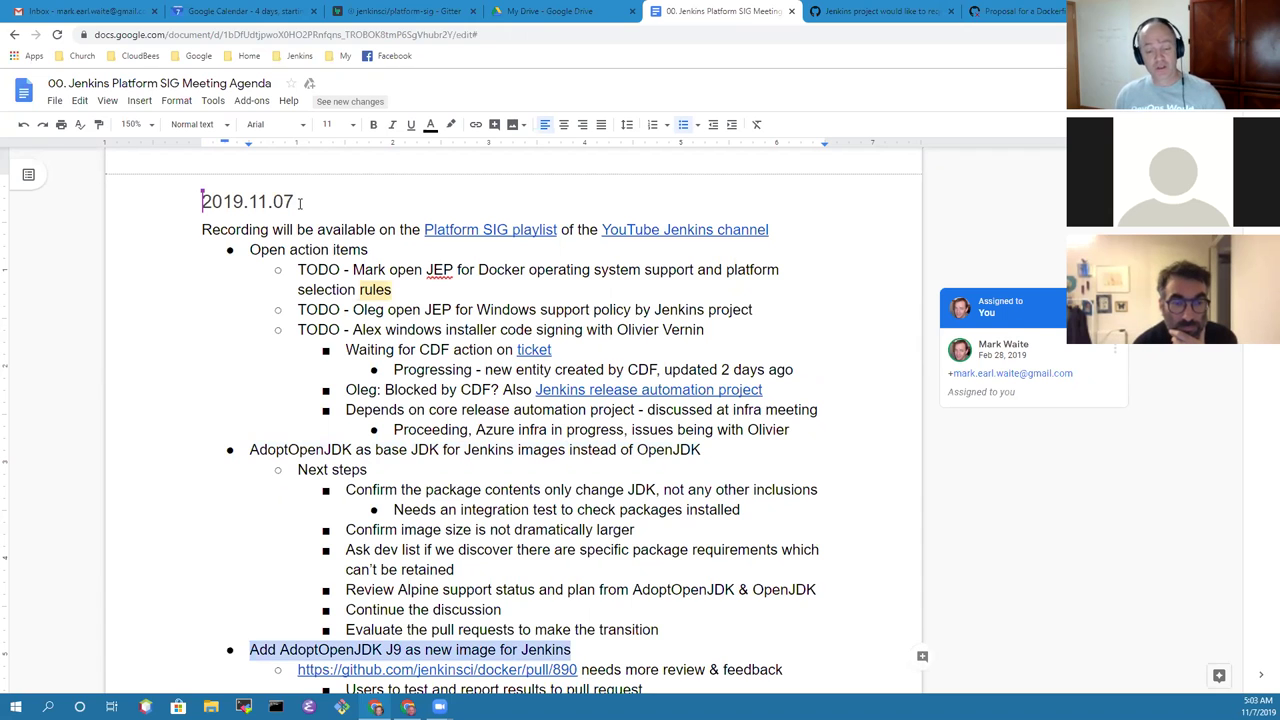
key("Down")
key("Down")
key("Down")
key("Down")
key("Down")
key("Down")
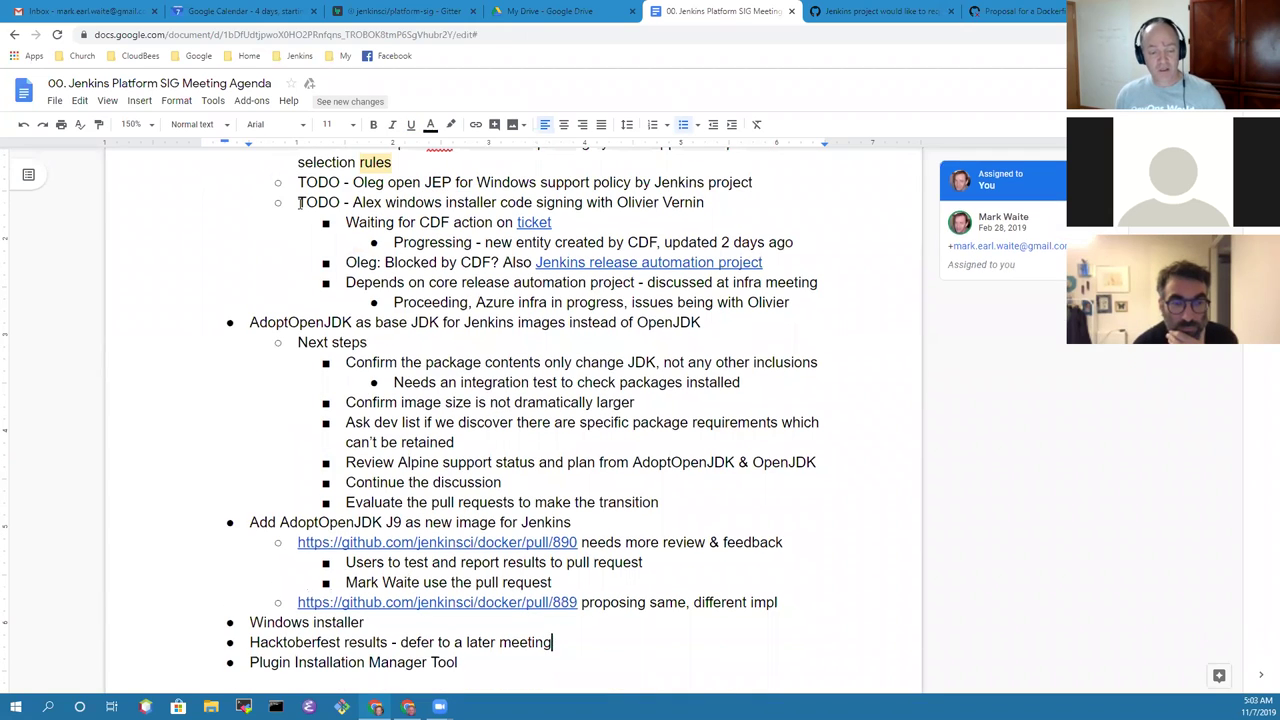
key("Up")
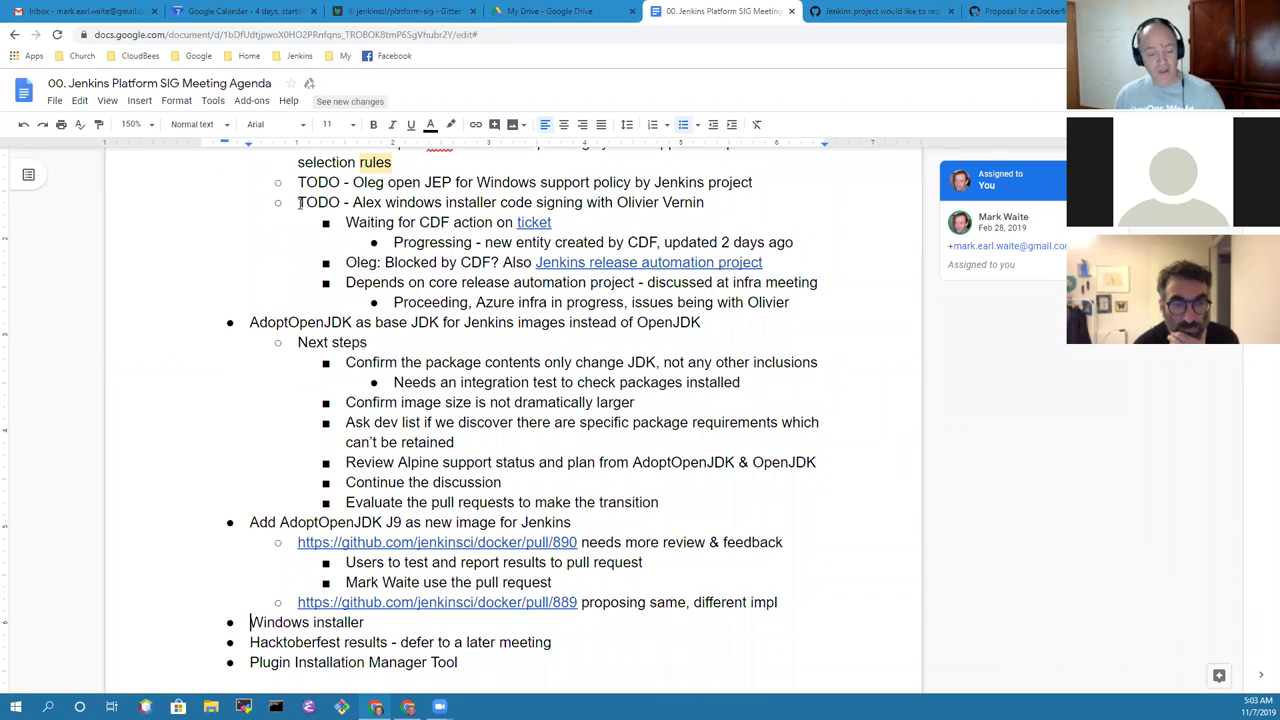
key("shift+End")
key("Right")
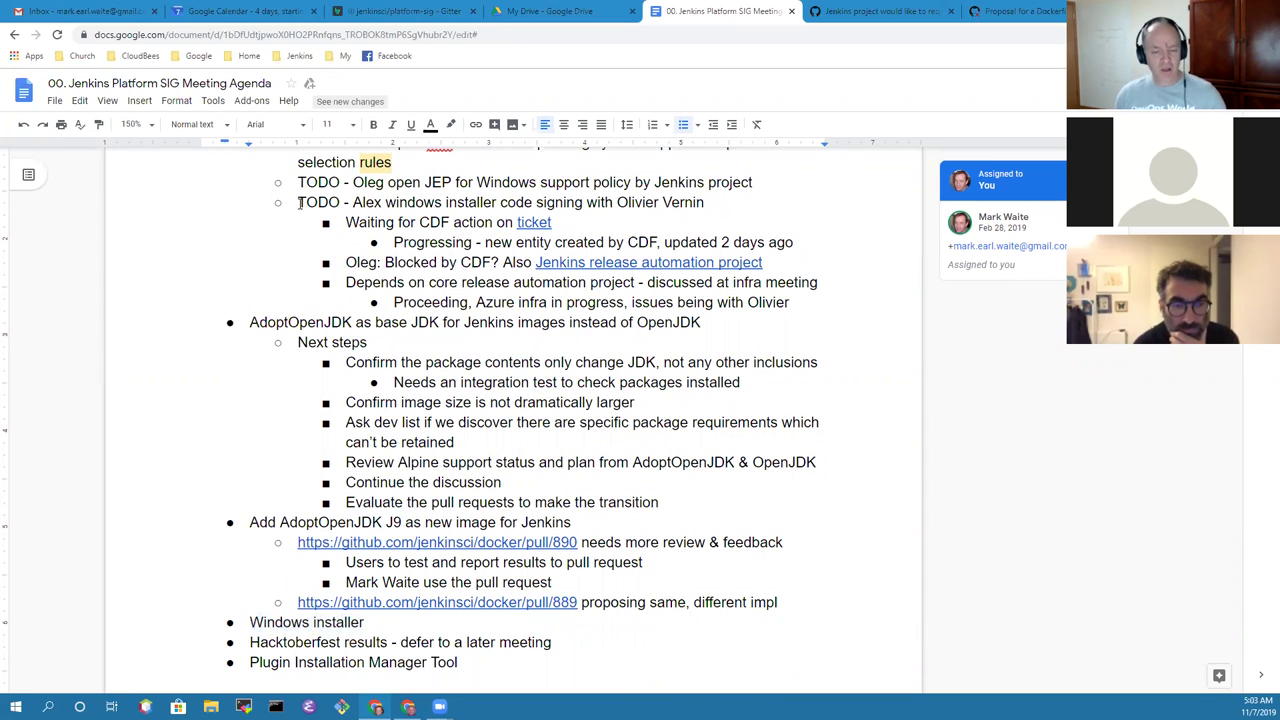
key("shift+End")
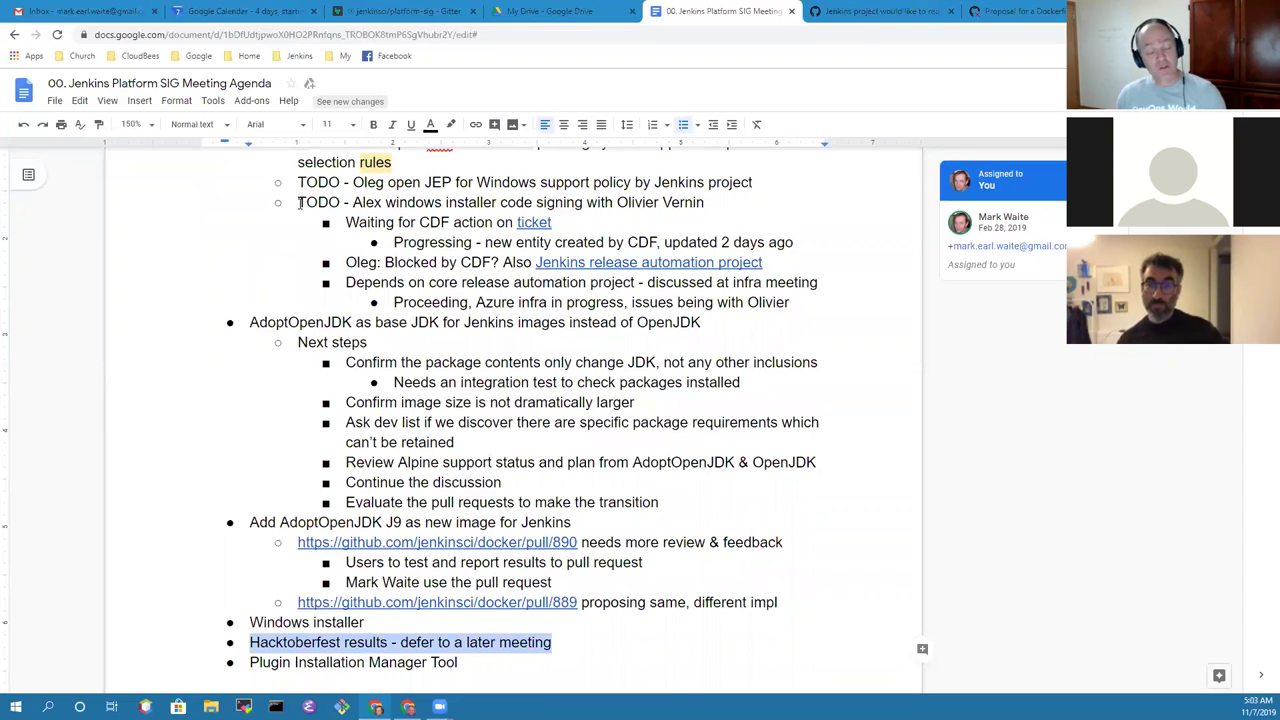
key("Down")
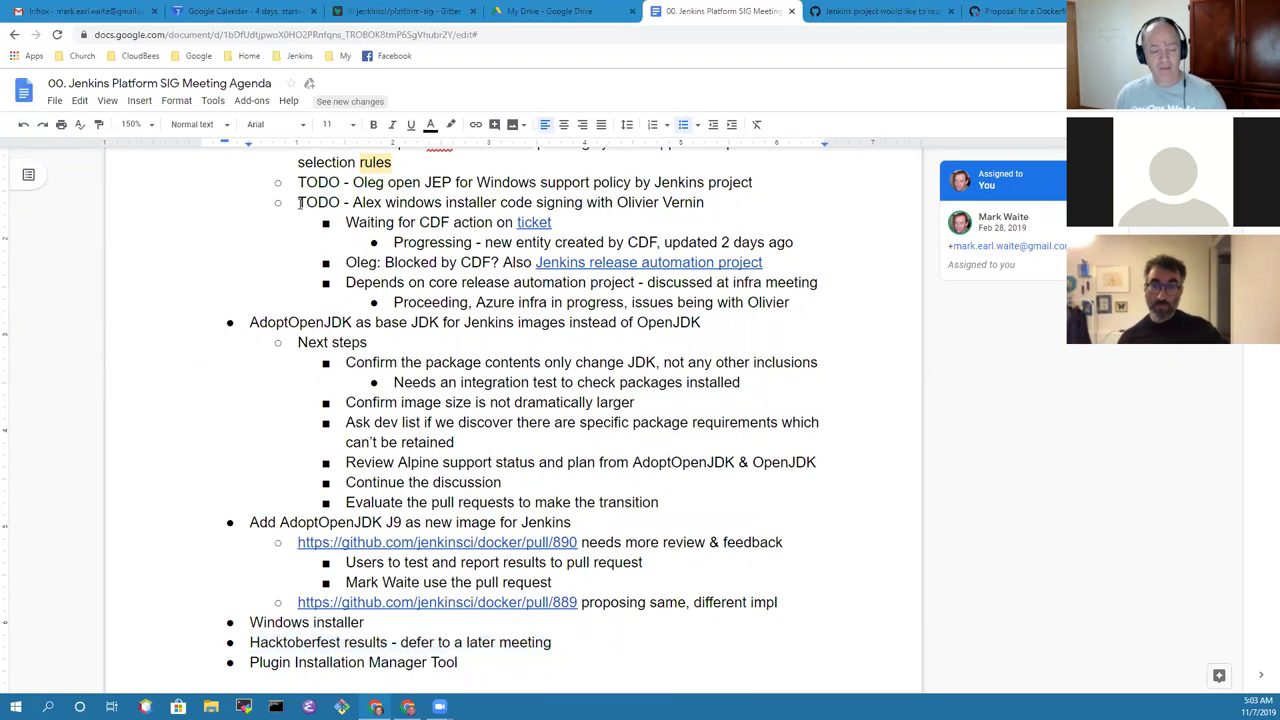
key("shift+End")
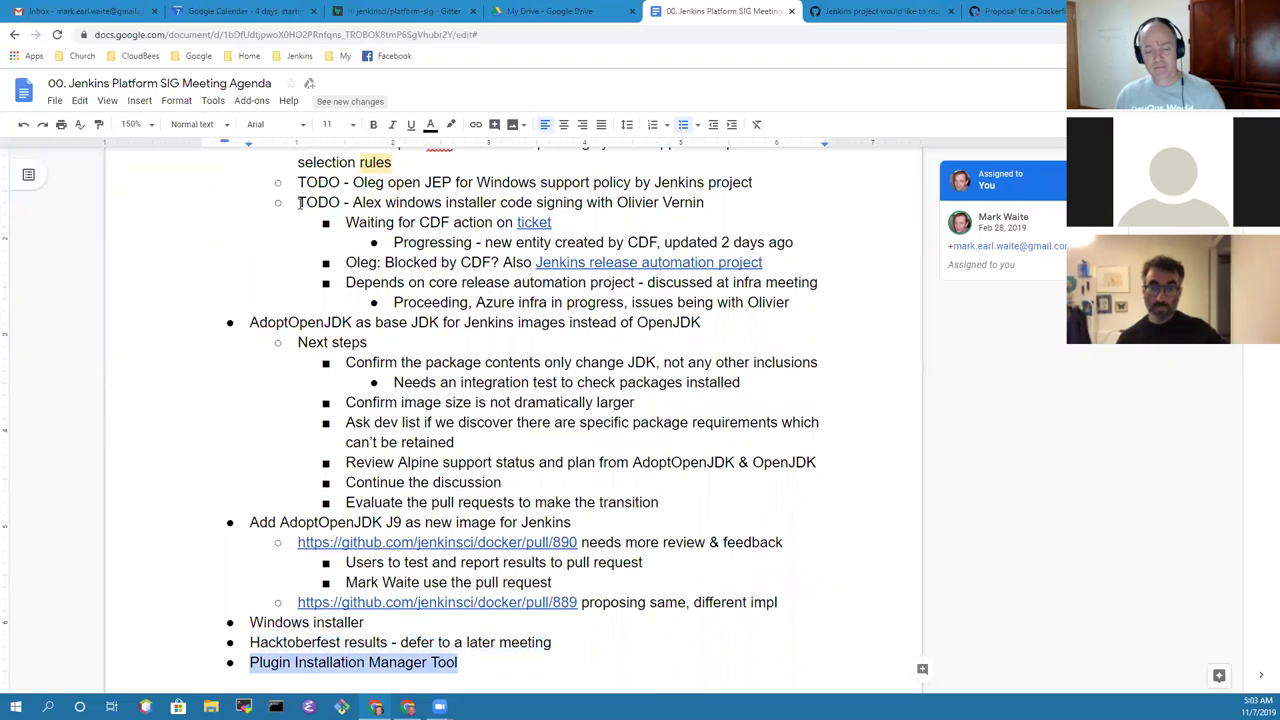
Step: Return to the action items and highlight the JEP action in the first TODO
key("Up")
key("Up")
key("Up")
key("Up")
key("Up")
key("Up")
key("Up")
key("Up")
key("Up")
key("Up")
key("Up")
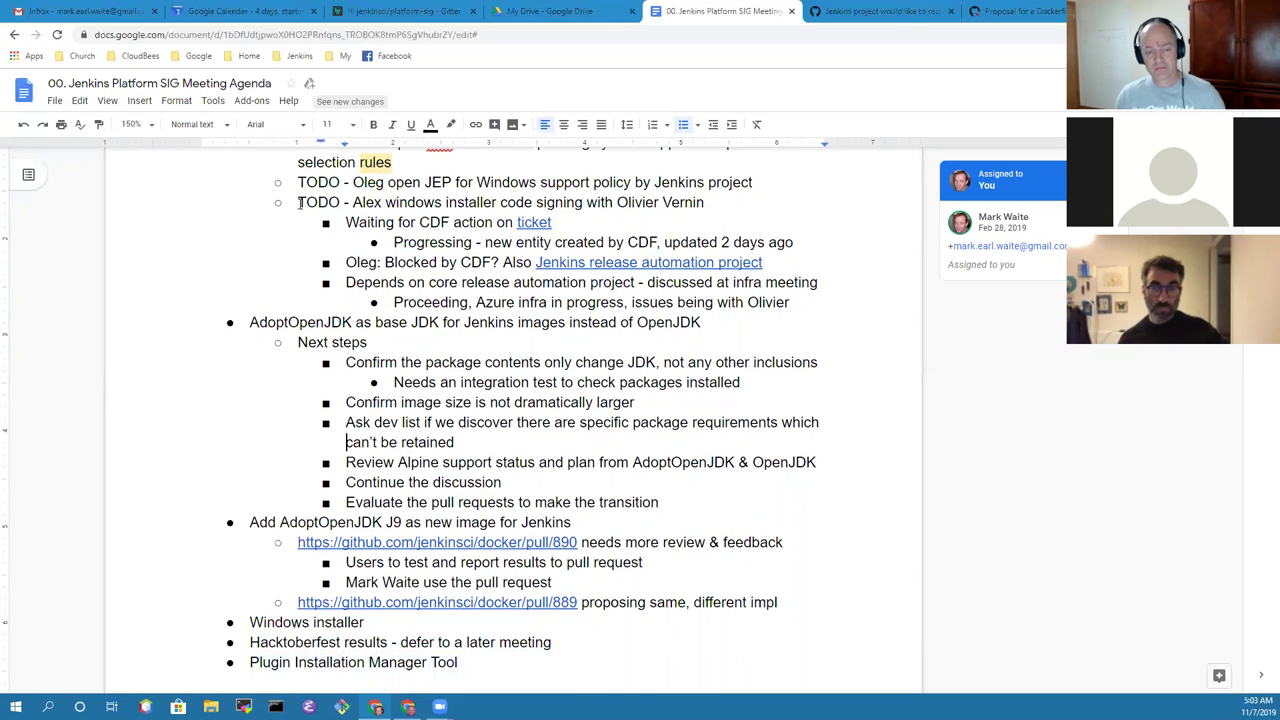
key("Up")
key("Up")
key("Up")
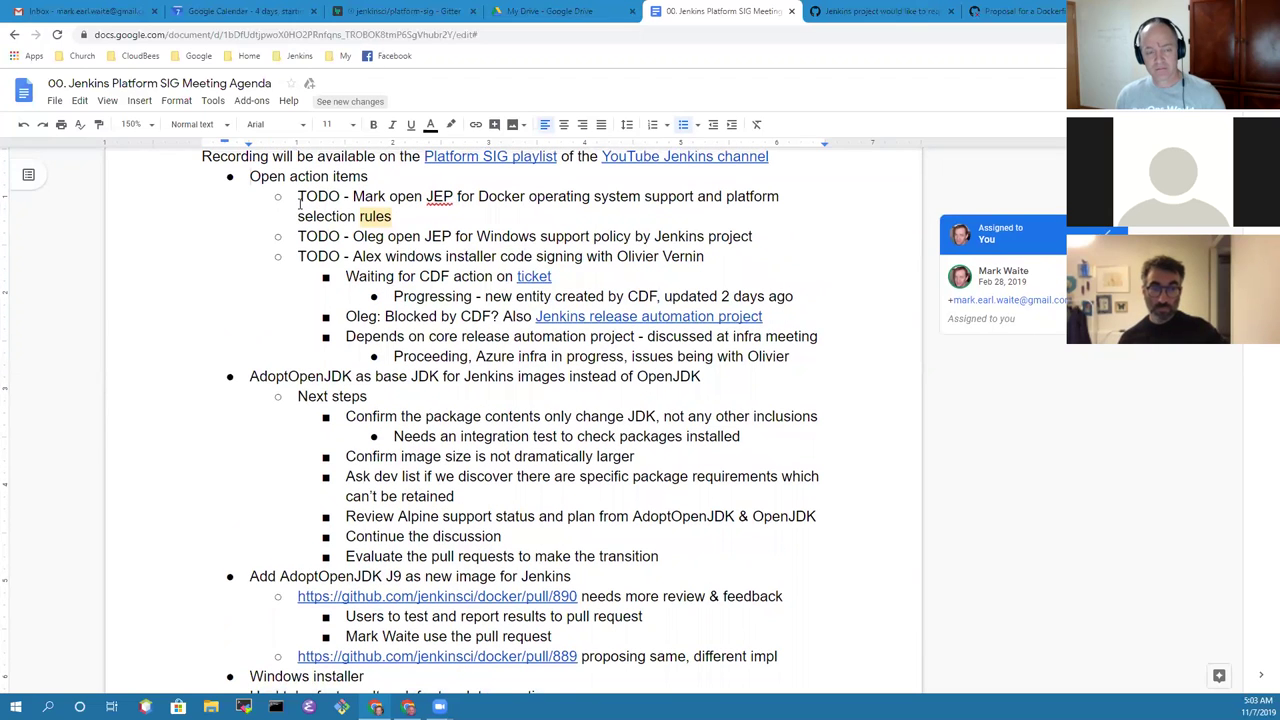
key("Up")
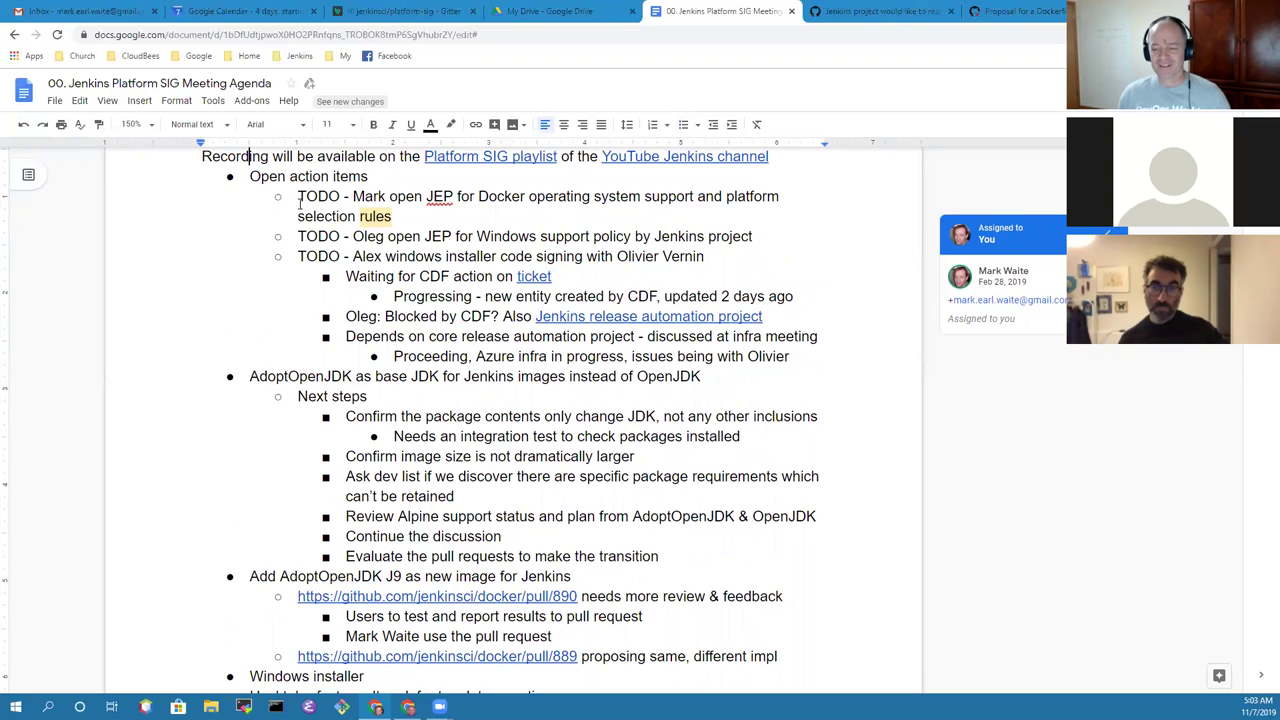
key("Home")
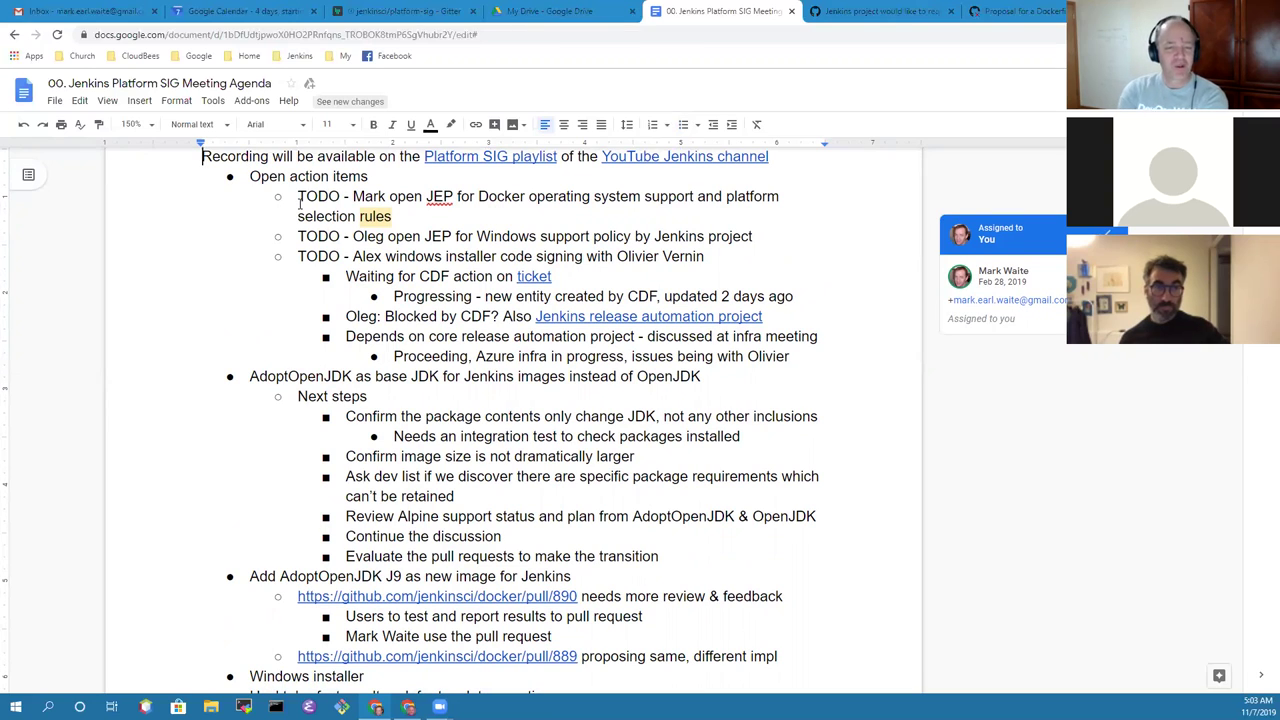
left_click(299, 200)
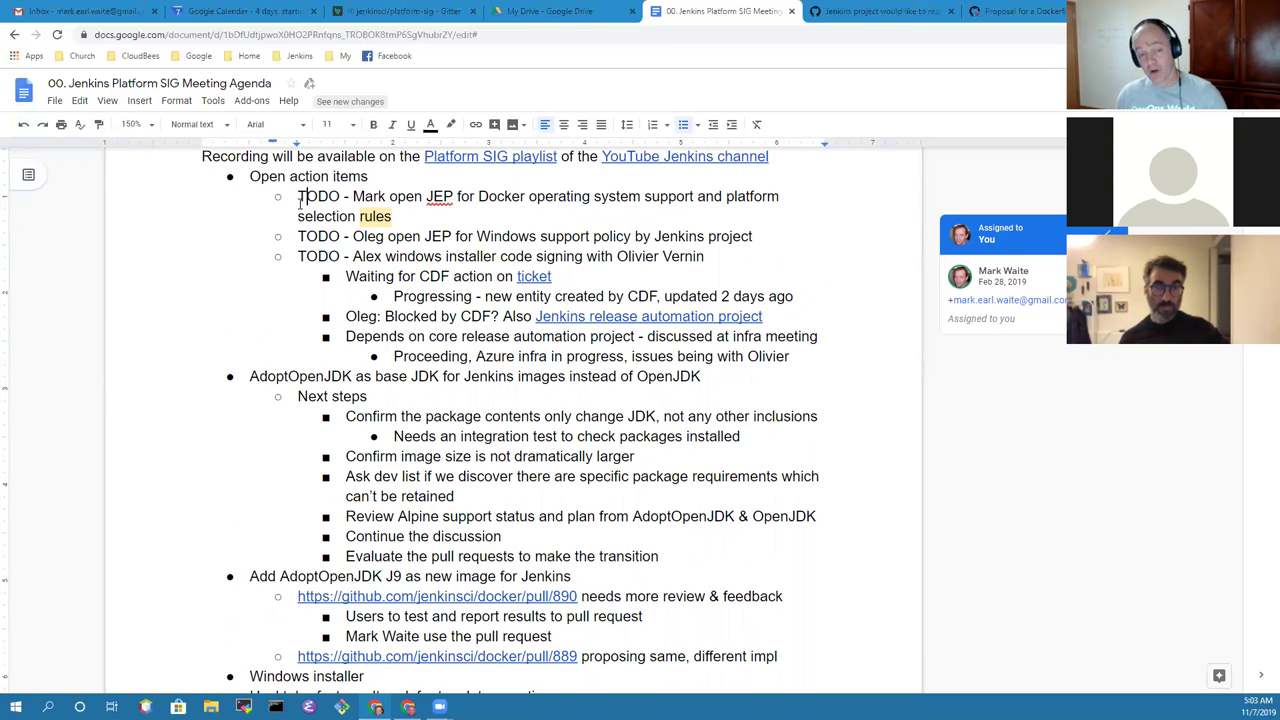
key("Right")
key("Right")
key("Right")
key("Right")
key("Right")
key("Right")
key("Right")
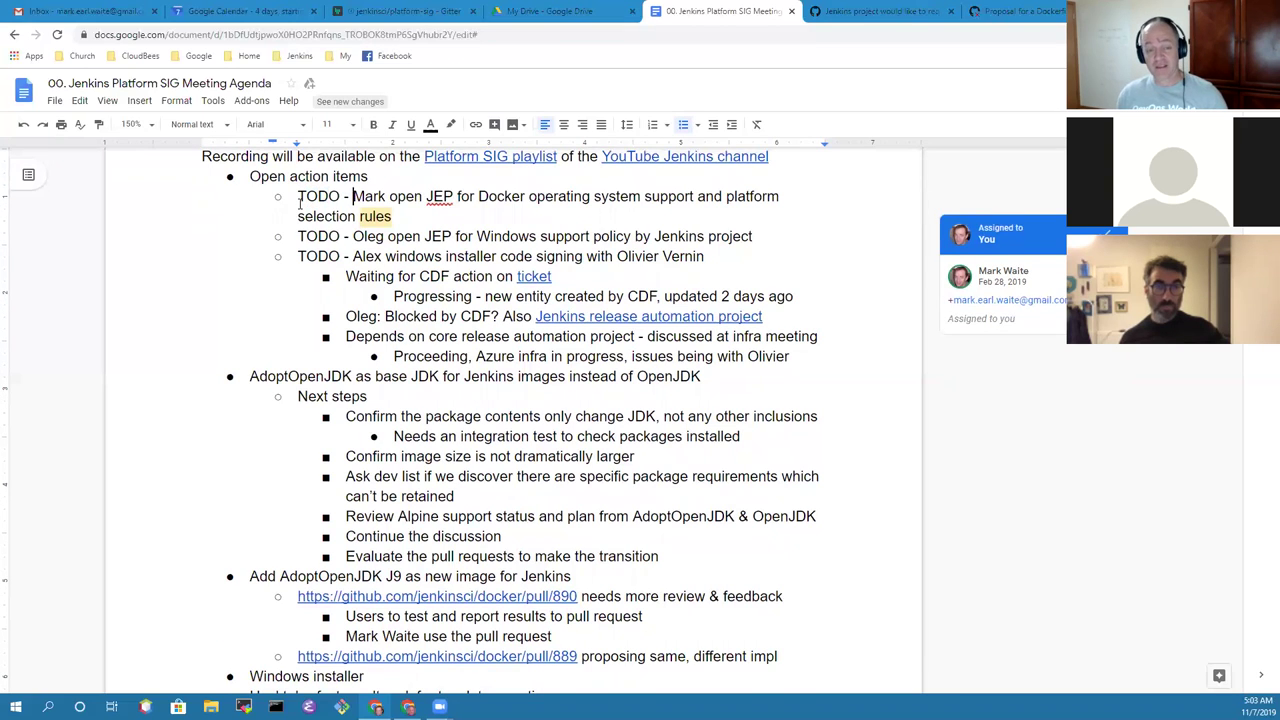
key("ctrl+shift+Right")
key("ctrl+shift+Right")
key("ctrl+shift+Right")
key("ctrl+shift+Right")
key("ctrl+shift+Right")
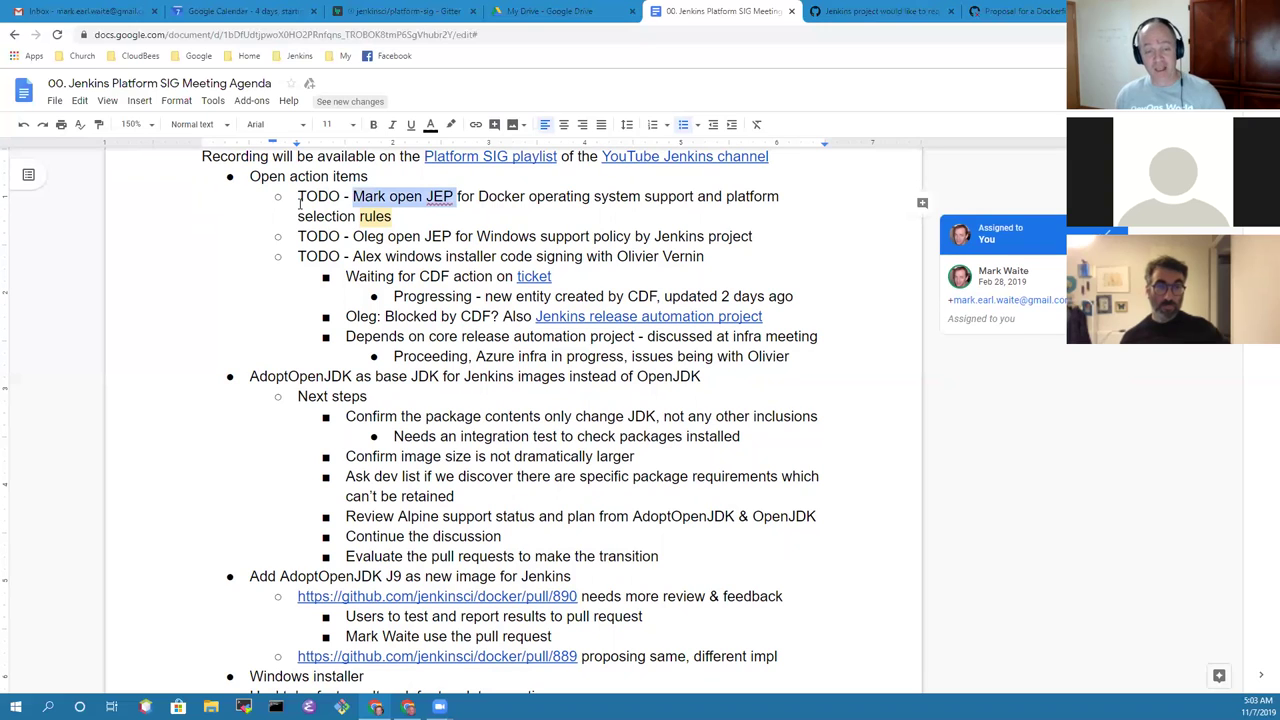
key("ctrl+shift+Right")
key("ctrl+shift+Right")
key("ctrl+shift+Right")
key("ctrl+shift+Right")
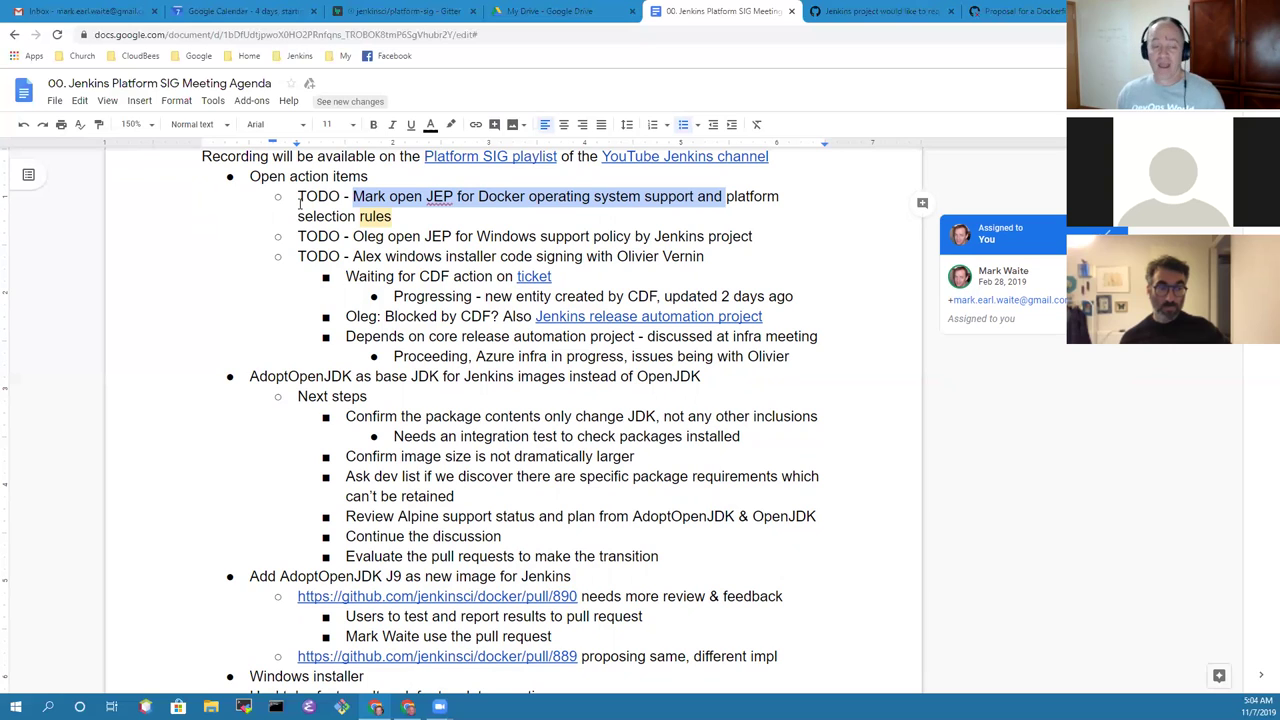
key("Left")
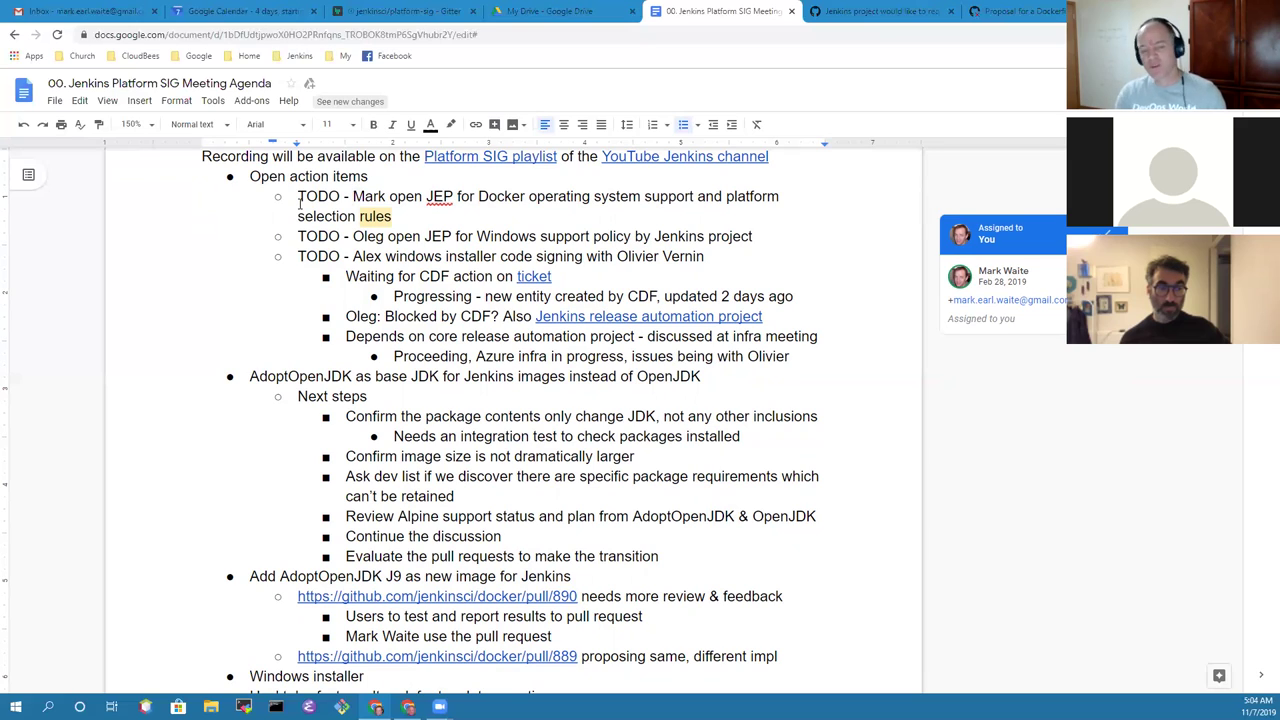
Step: Highlight the Windows support policy and installer code signing TODOs
key("Down")
key("Down")
key("shift+End")
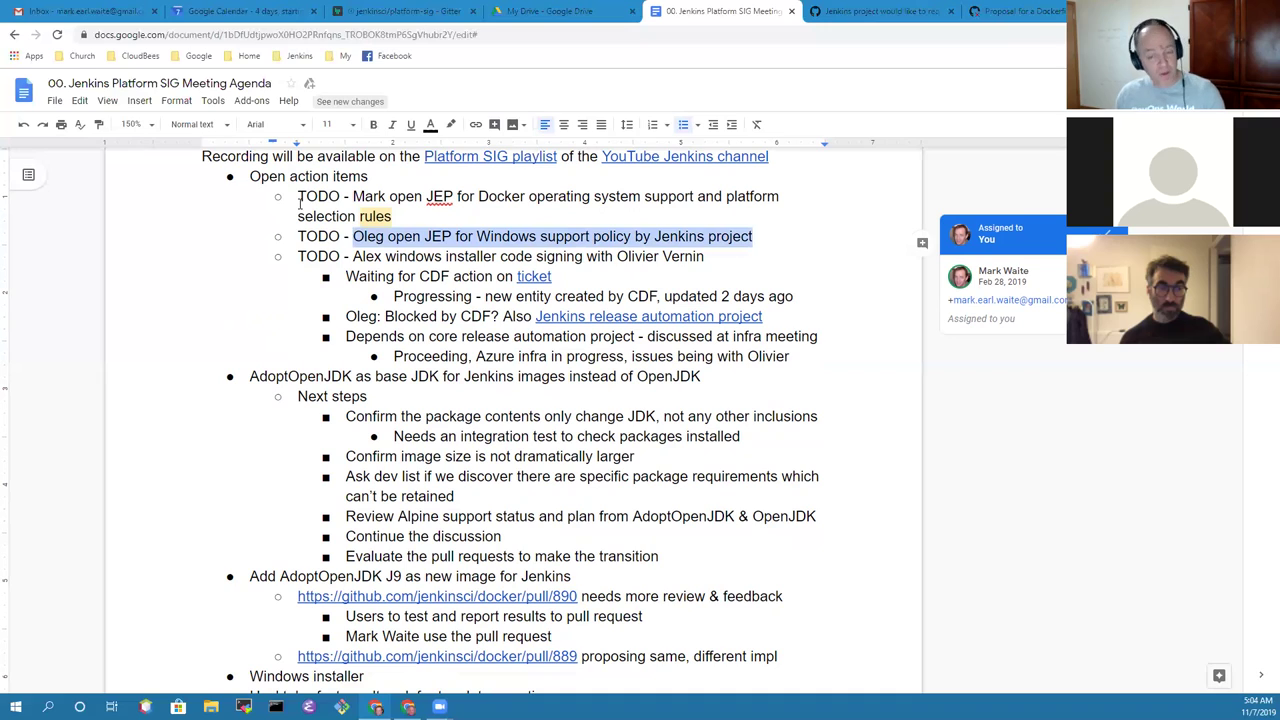
key("Down")
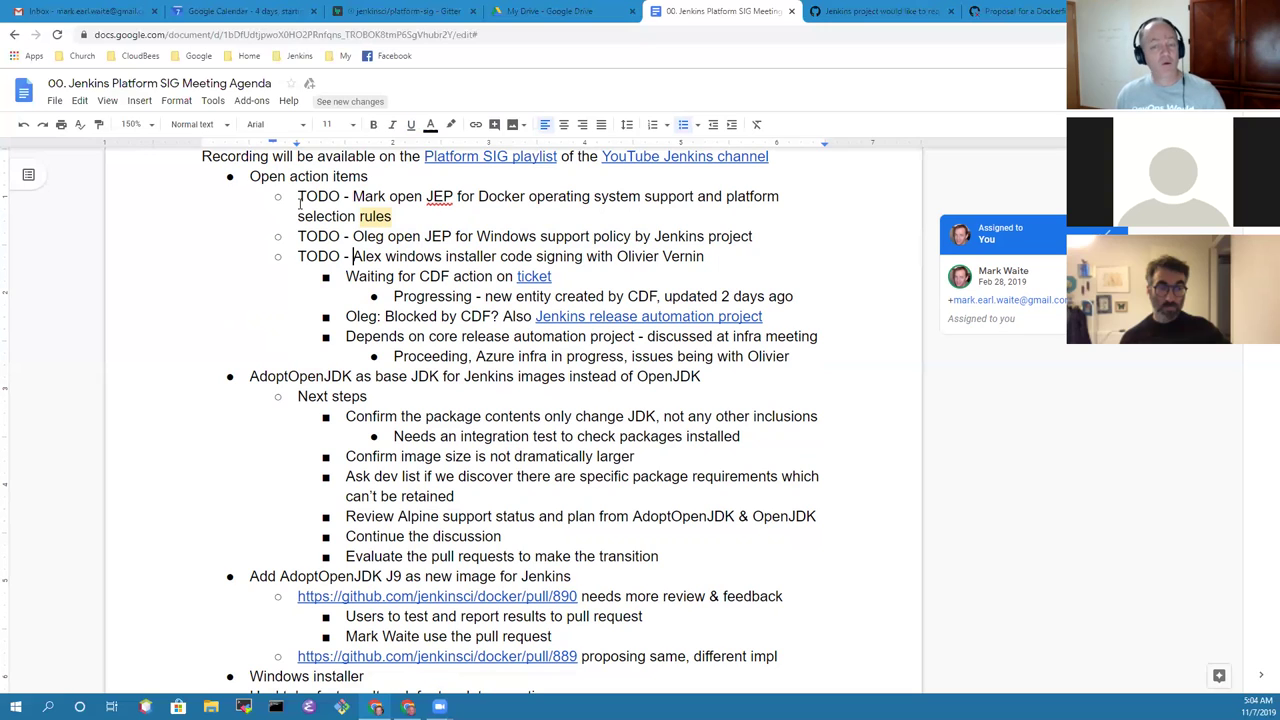
key("ctrl+shift+Left")
key("ctrl+shift+Left")
key("ctrl+shift+Left")
key("ctrl+shift+Left")
key("ctrl+shift+Left")
key("ctrl+shift+Left")
key("ctrl+shift+Left")
key("ctrl+shift+Left")
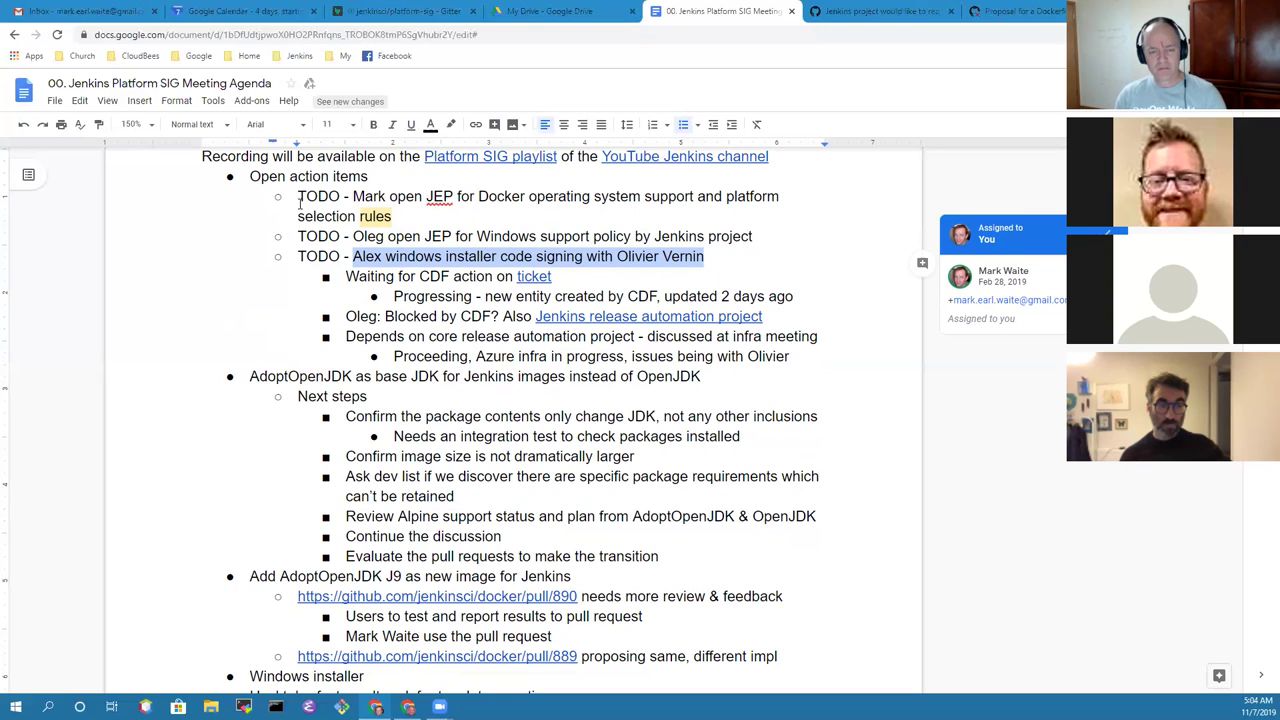
Step: Bold the word 'Progressing' then undo it, moving on to the Blocked by CDF line
key("Down")
key("Down")
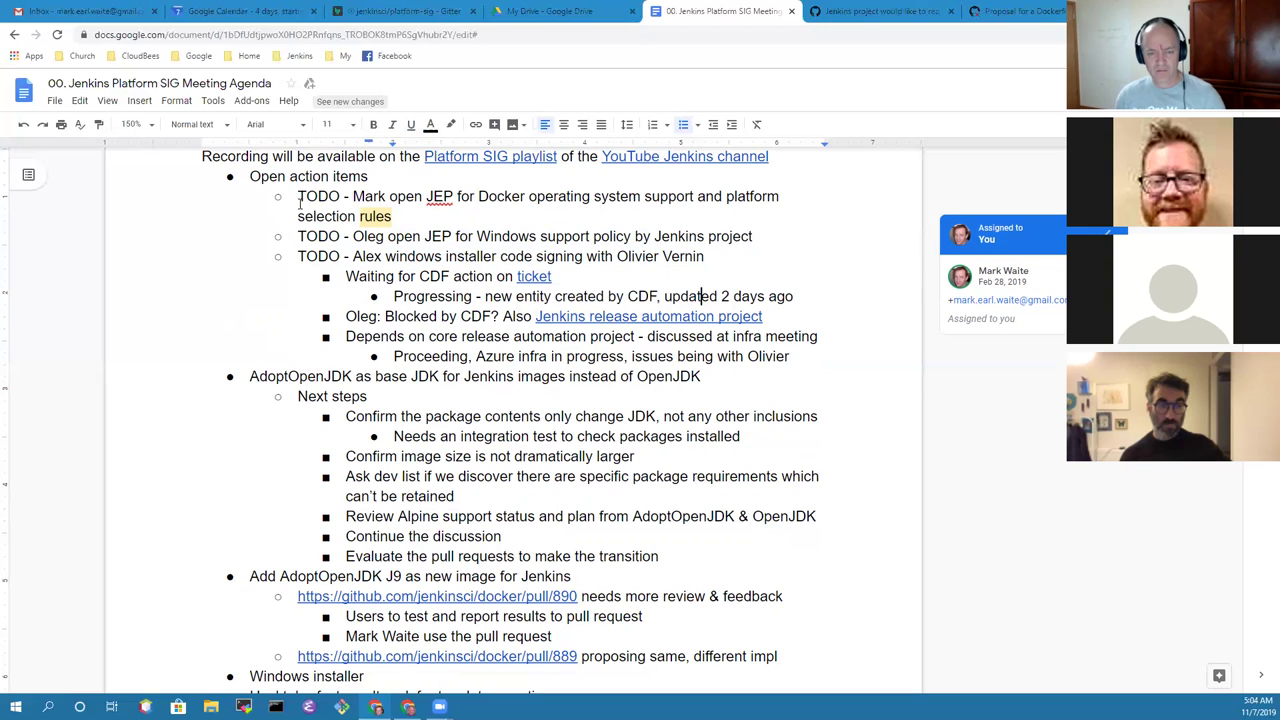
key("Home")
key("ctrl+shift+Right")
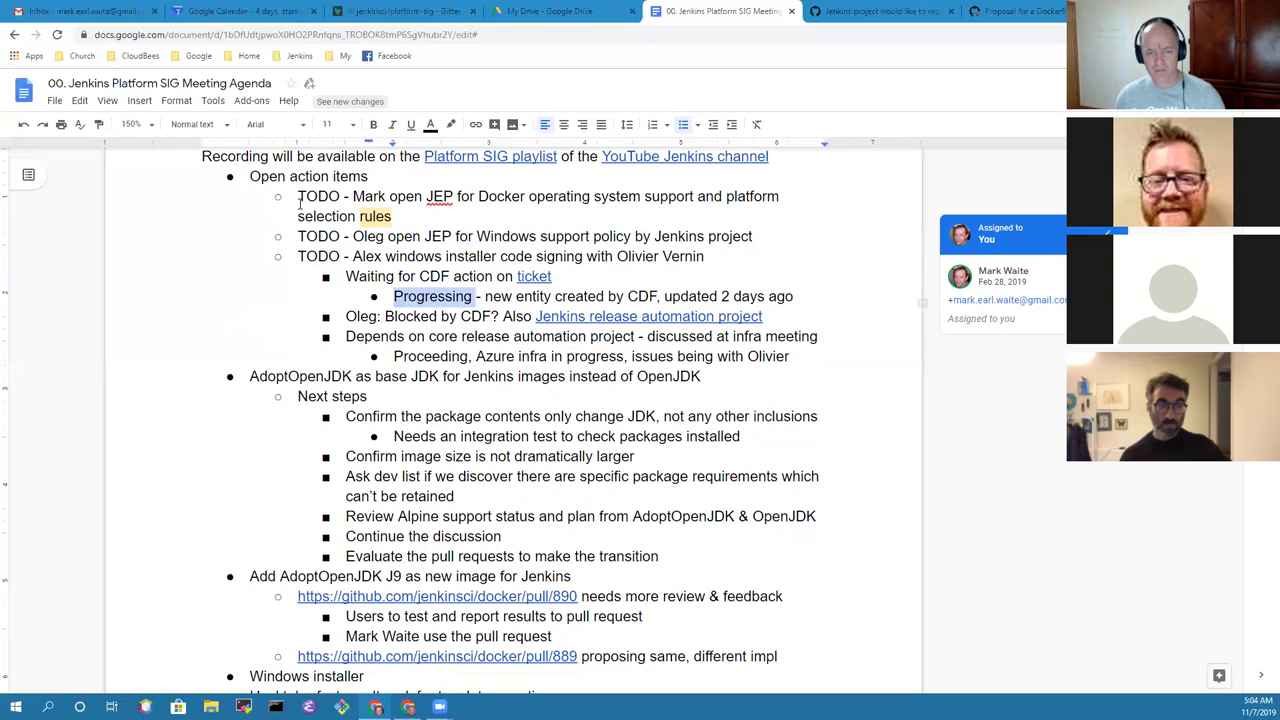
key("shift+Left")
key("ctrl+b")
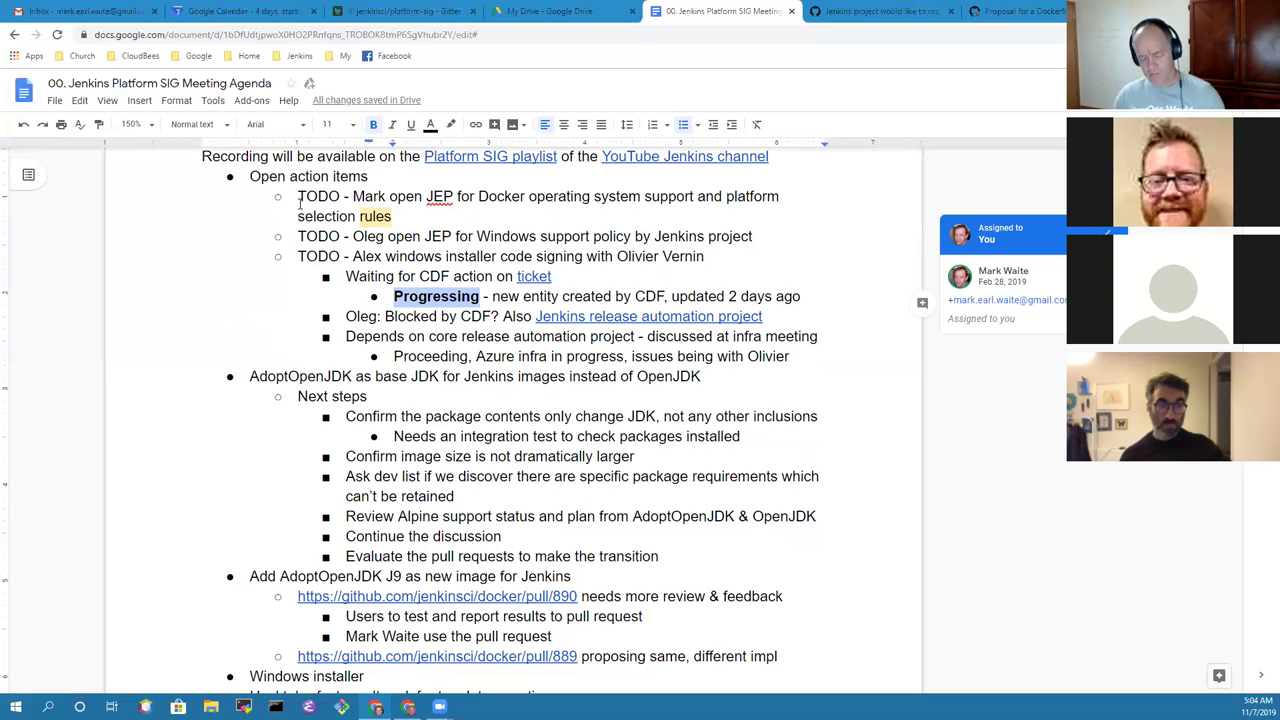
key("ctrl+b")
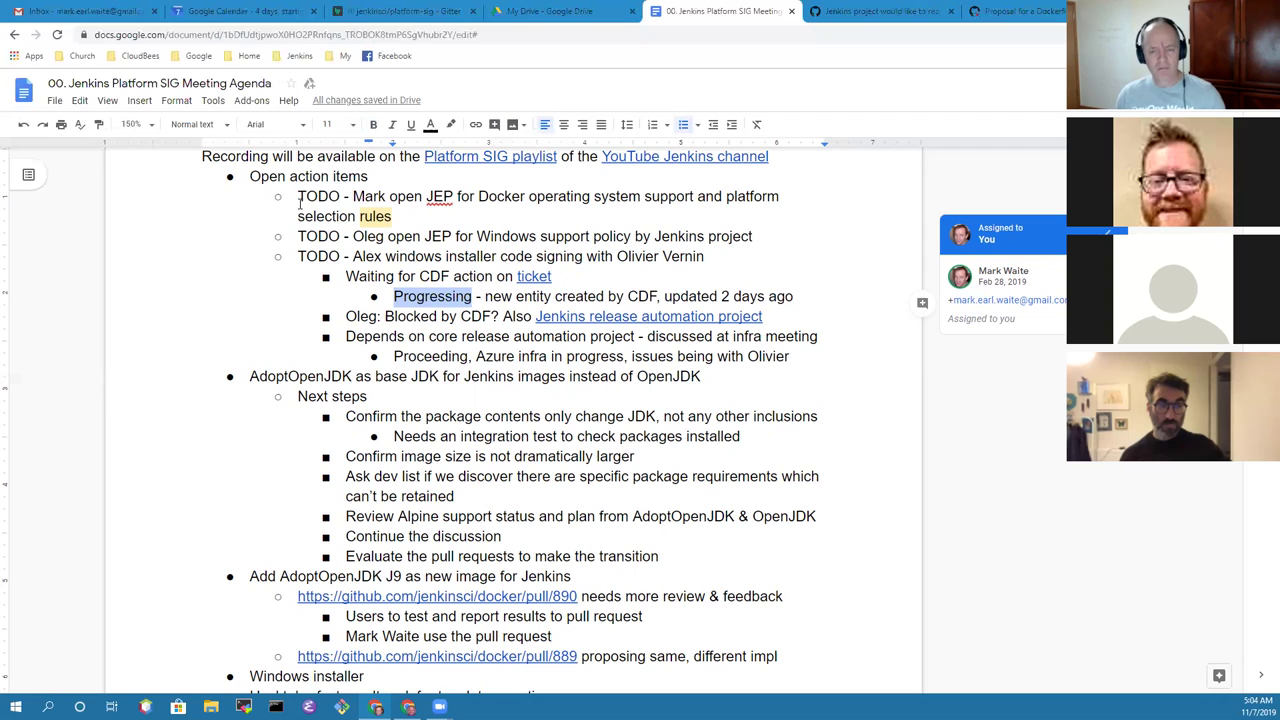
key("Down")
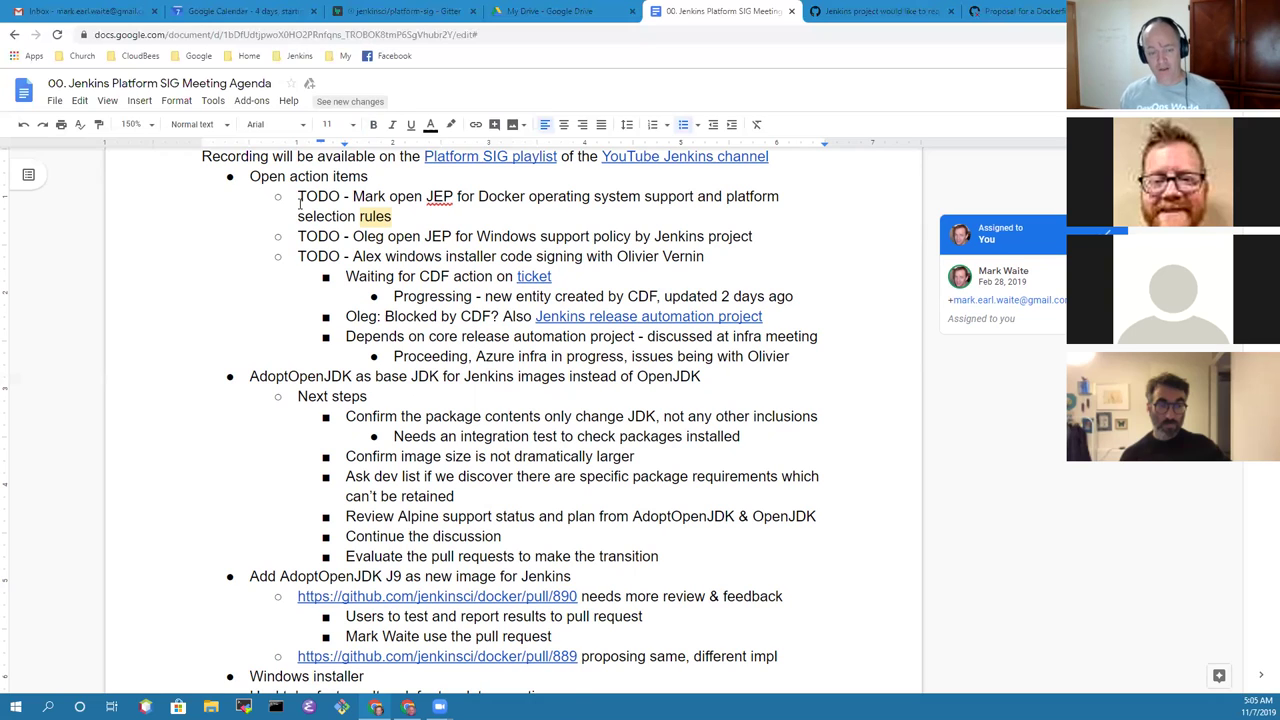
key("Right")
key("Right")
key("Right")
key("Right")
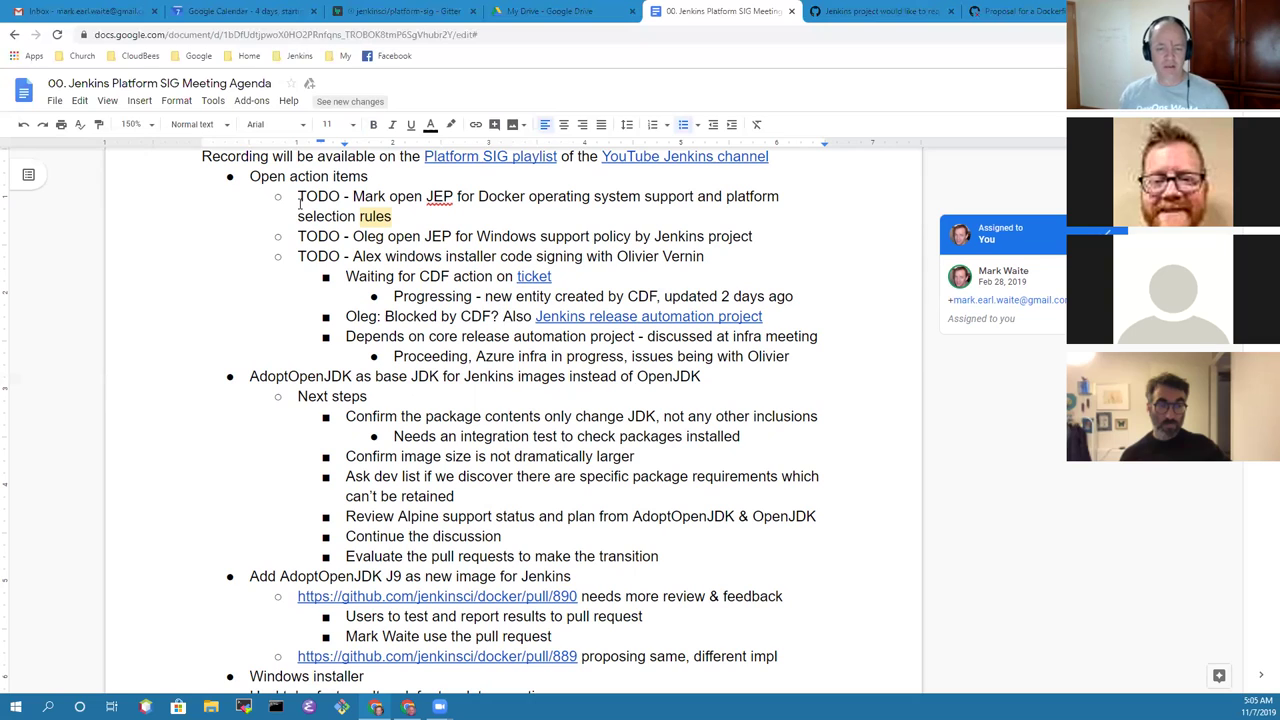
Step: Insert an empty bullet above 'Confirm the package contents' in the AdoptOpenJDK next steps
key("Down")
key("Down")
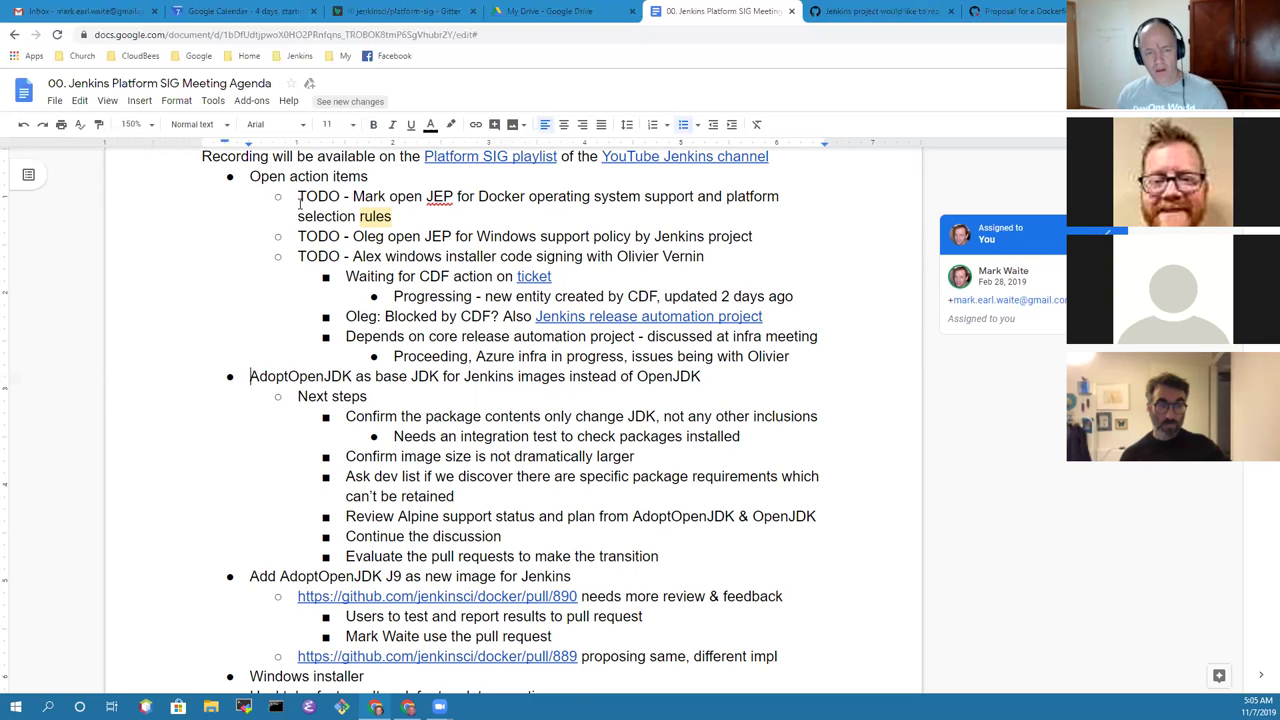
key("Down")
key("shift+End")
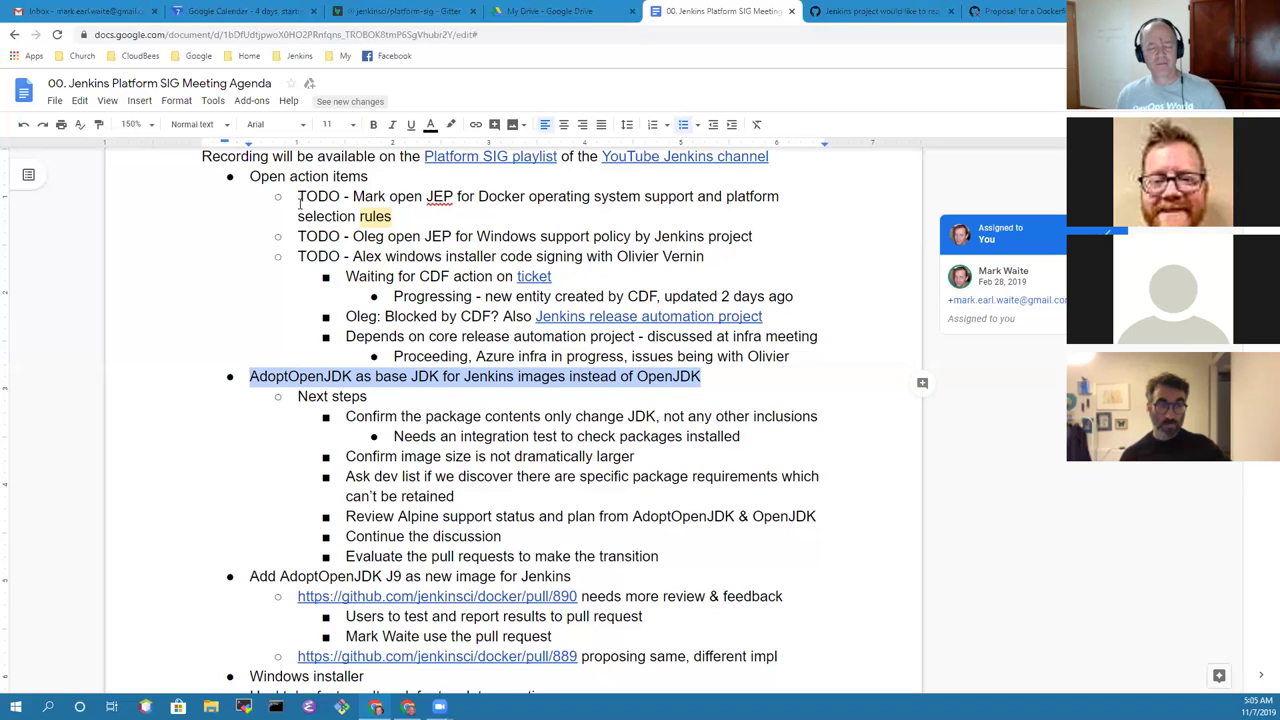
key("Right")
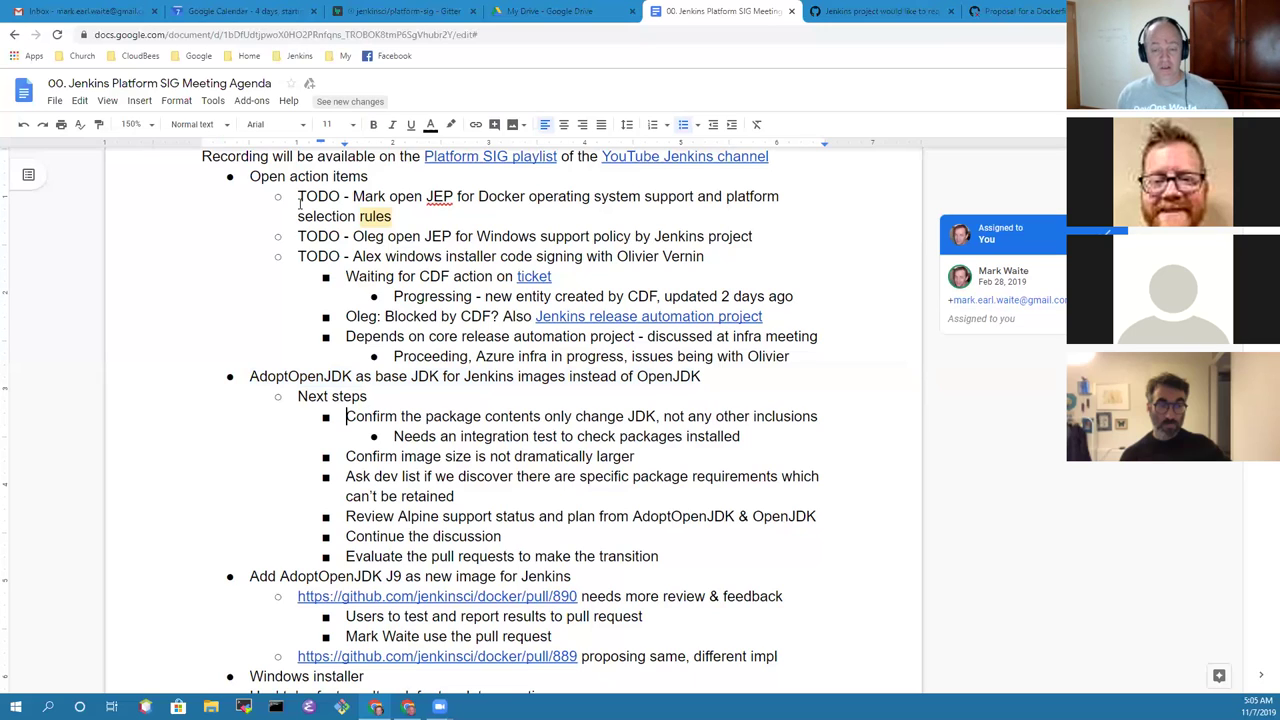
key("shift+End")
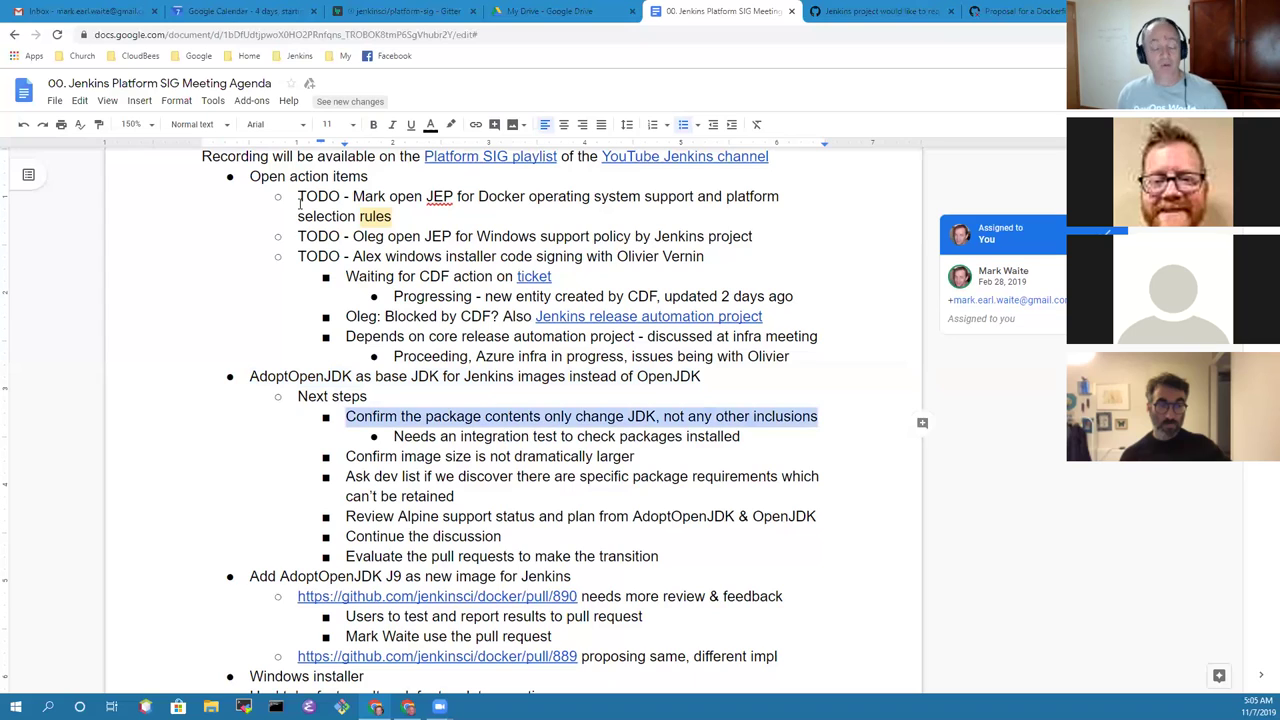
key("Left")
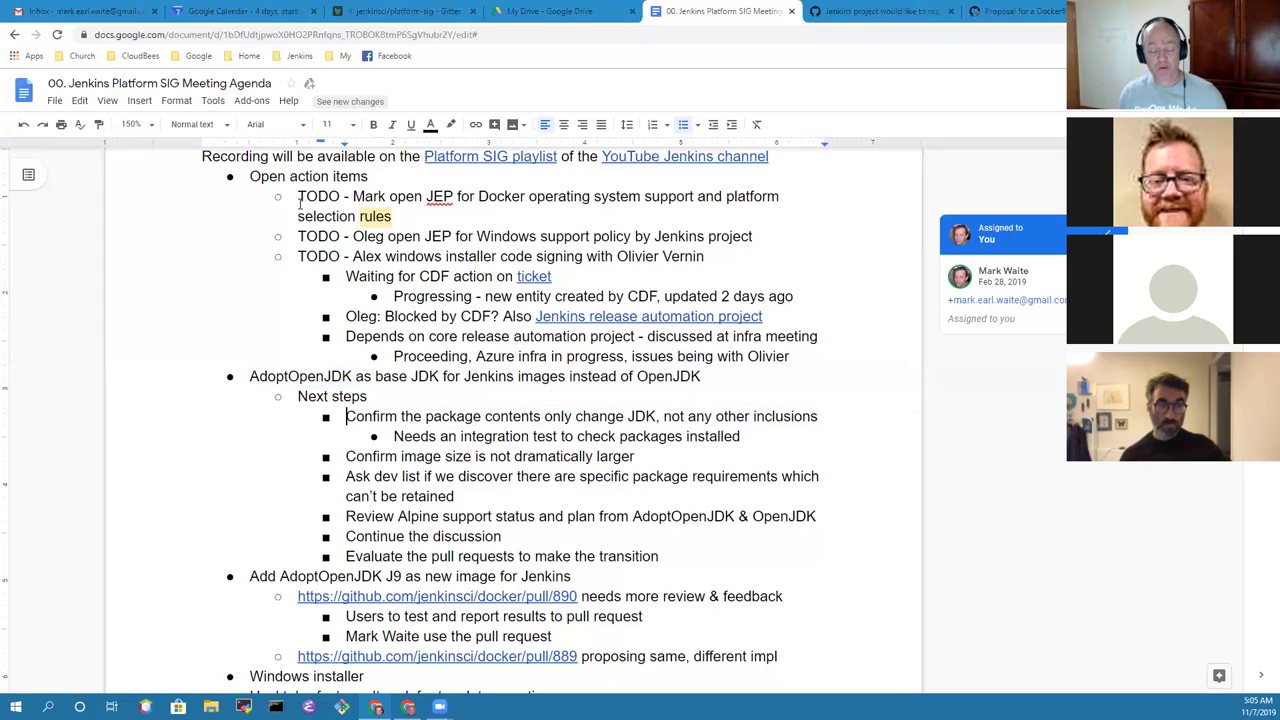
key("Return")
key("Up")
Step: Type 'Pull request not yet proposed' with a sub-bullet listing Master, docker-slave, jnlp-slave, docker-ssh-slave
type("Pull request ")
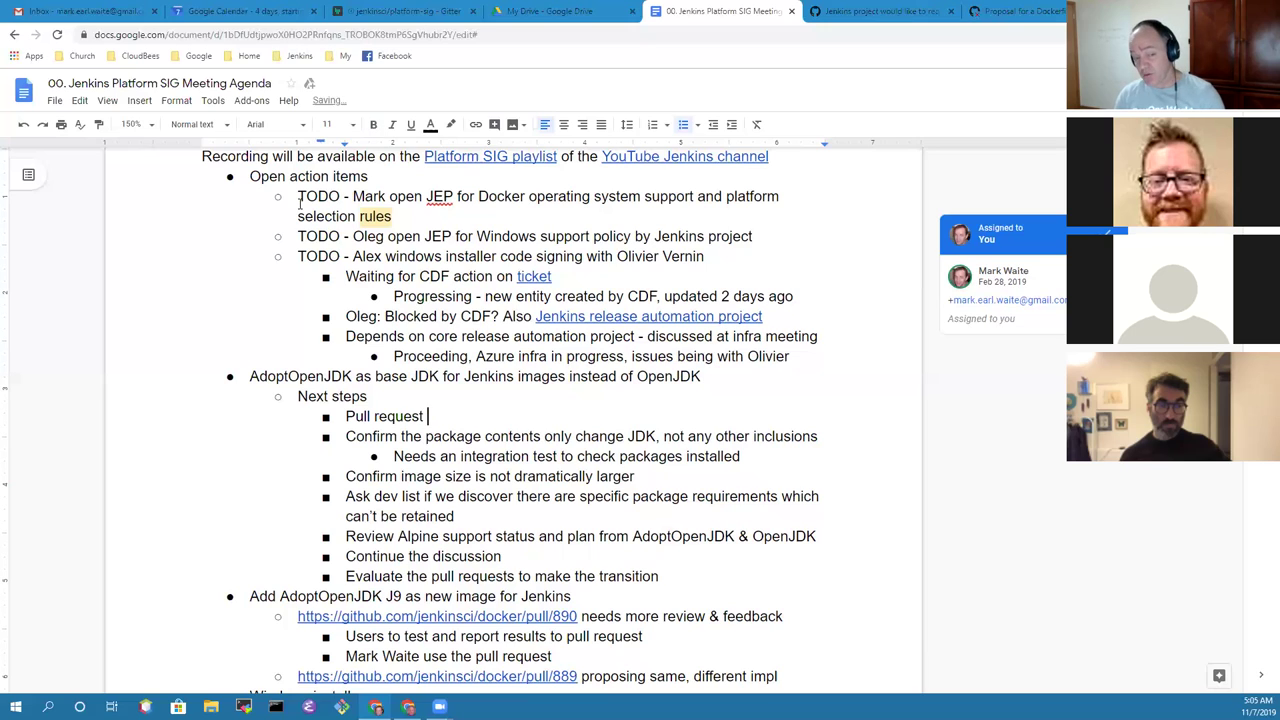
type("not yet propose")
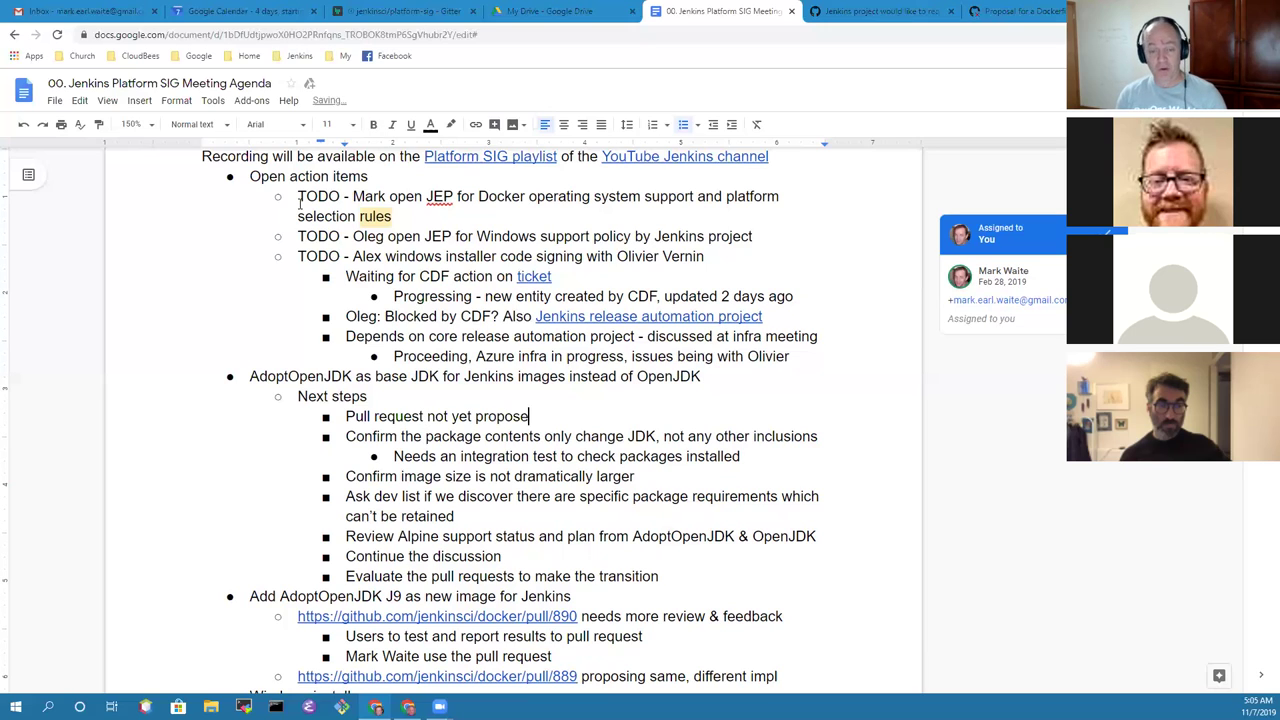
type("d")
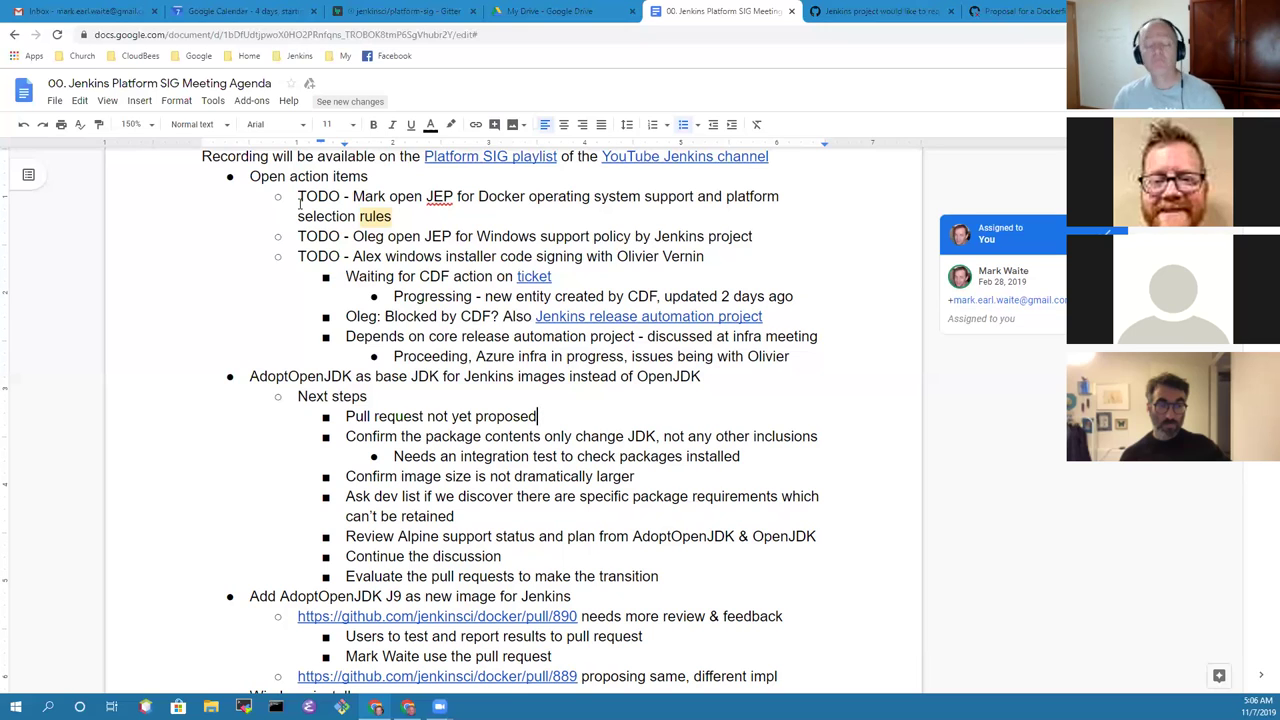
key("Return")
key("Tab")
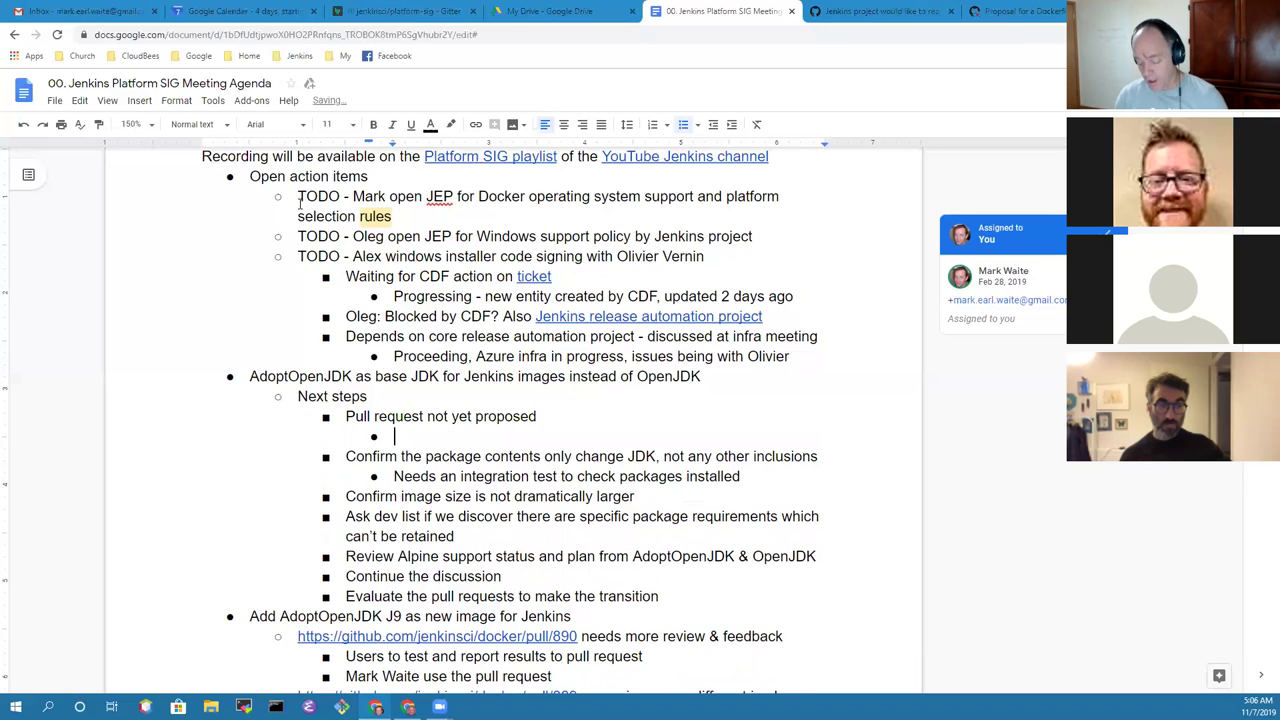
type("Master image,")
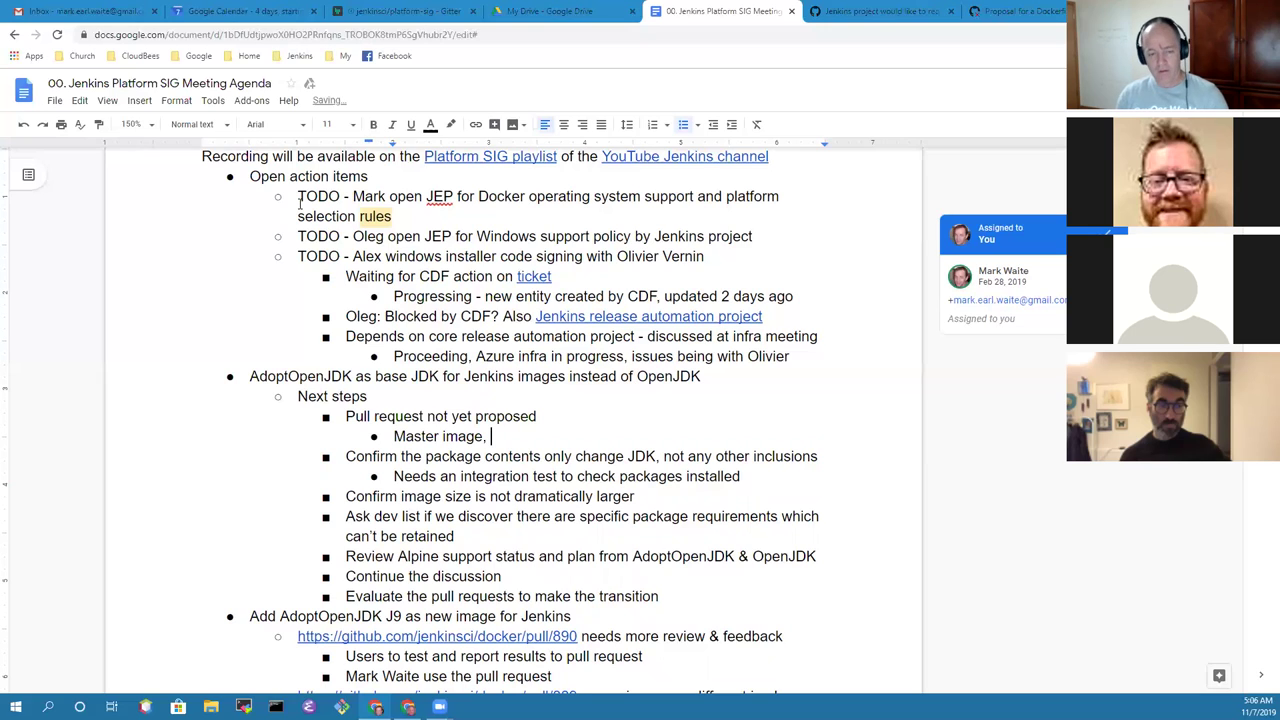
key("BackSpace")
key("BackSpace")
key("BackSpace")
key("BackSpace")
key("BackSpace")
key("BackSpace")
key("BackSpace")
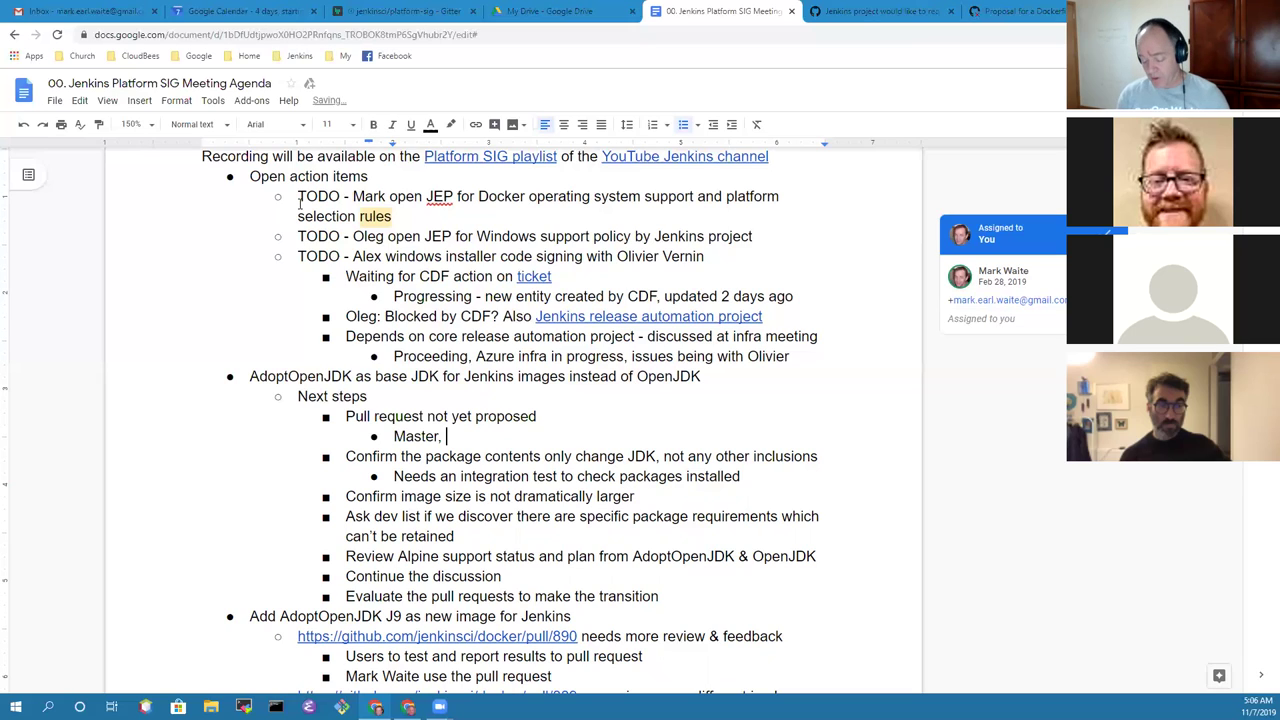
type("doc")
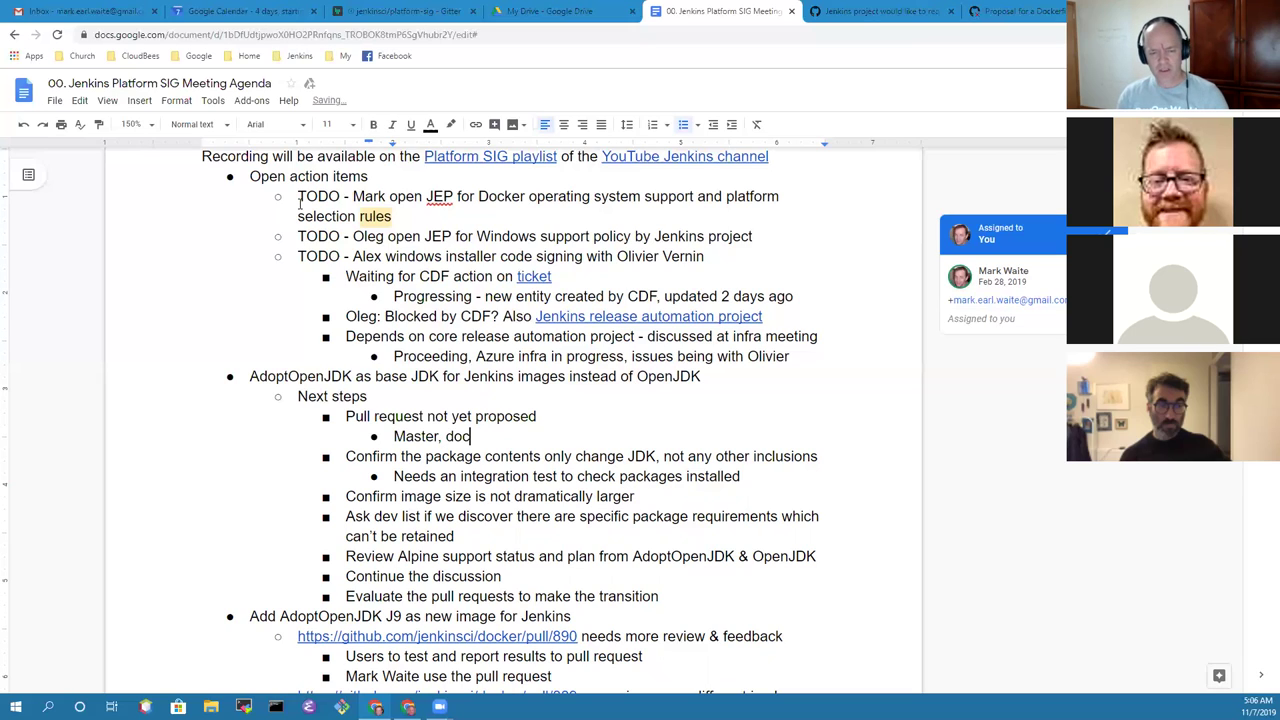
type("ker-slave,")
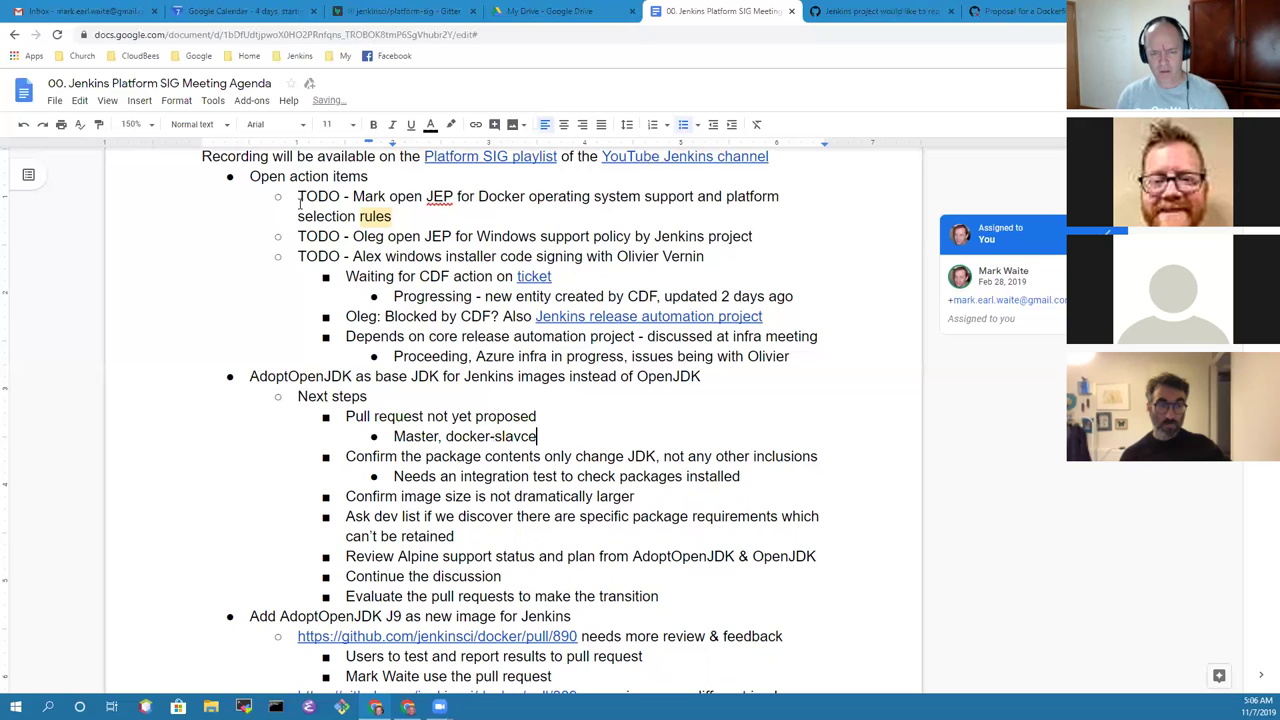
type(" j")
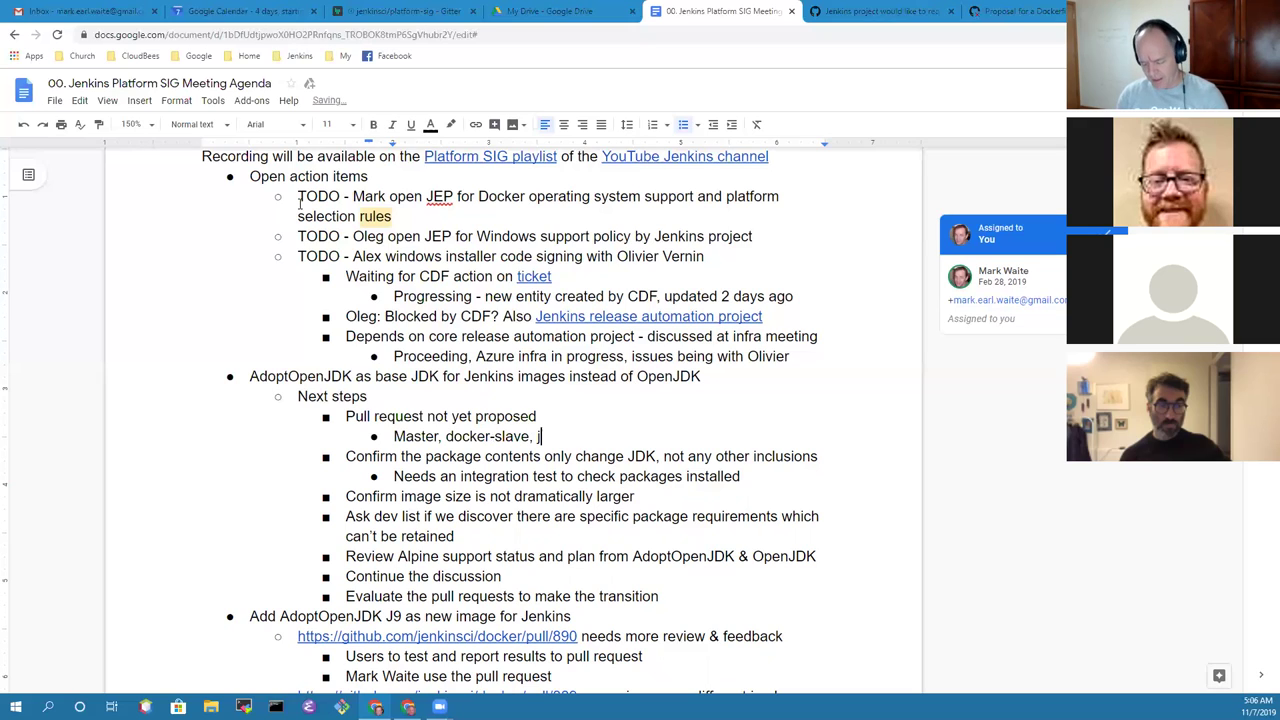
type("nlp-slave")
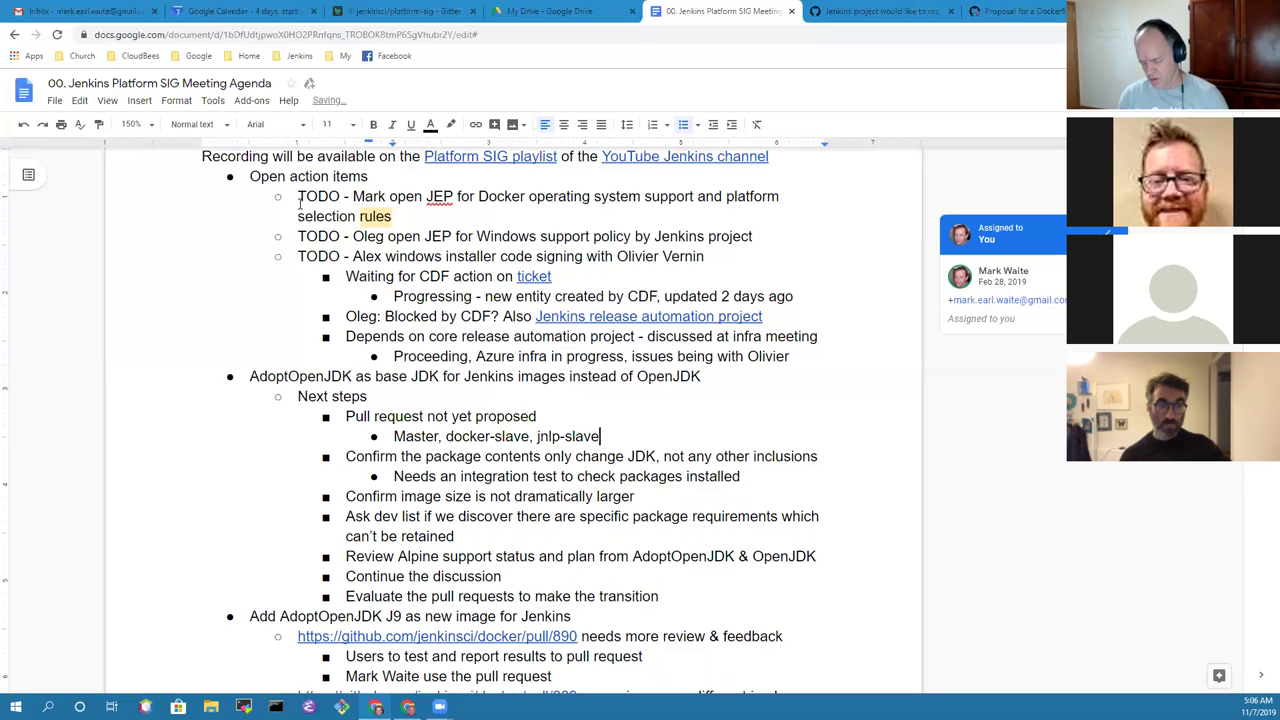
type(", ")
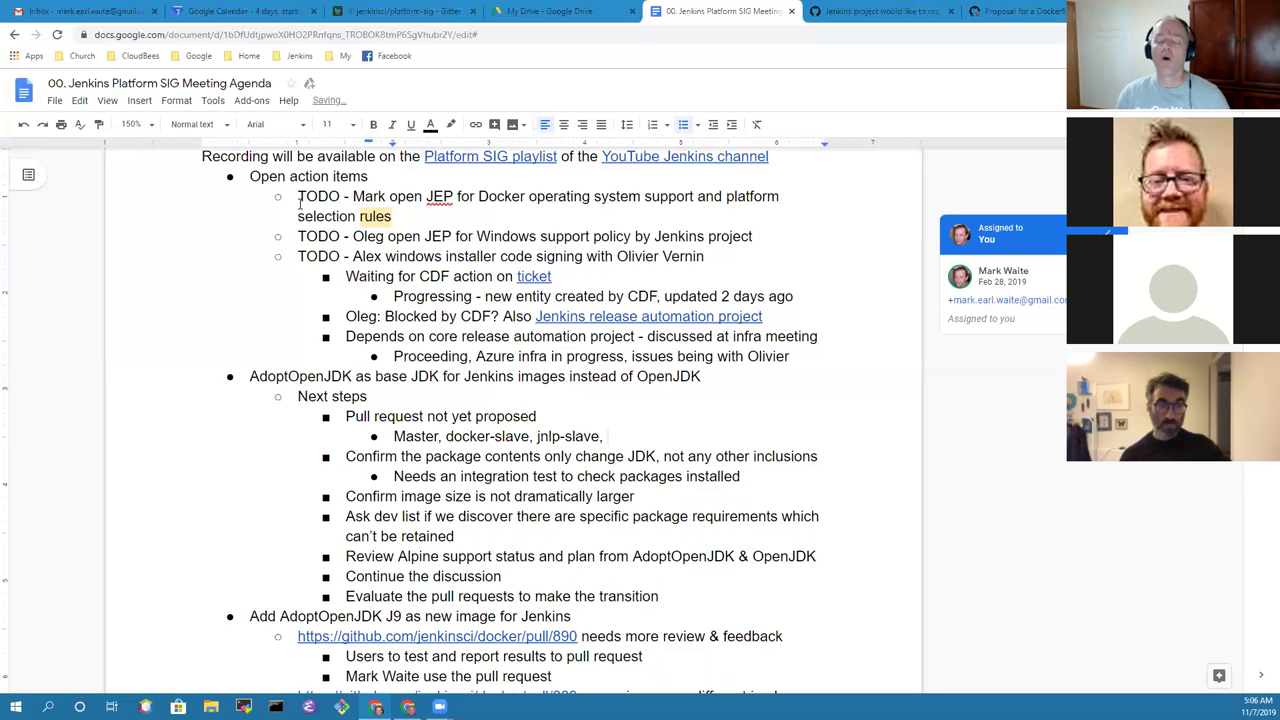
type("ssh")
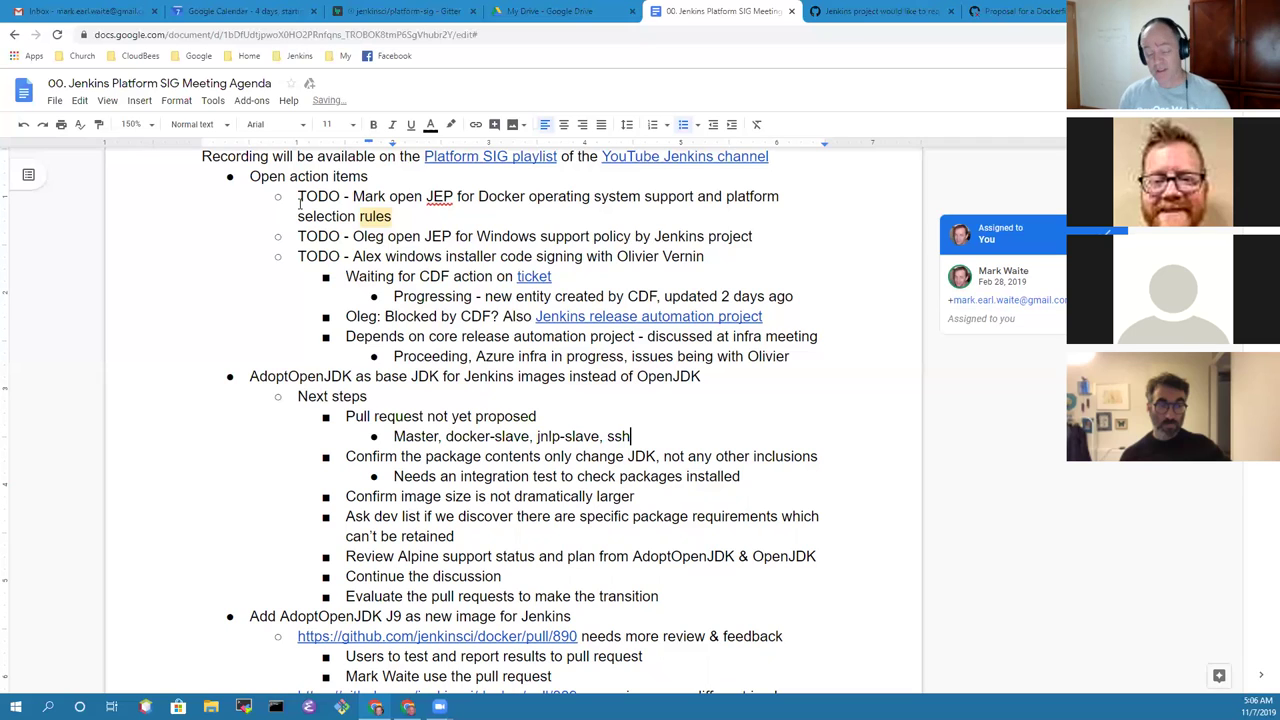
key("BackSpace")
key("BackSpace")
key("BackSpace")
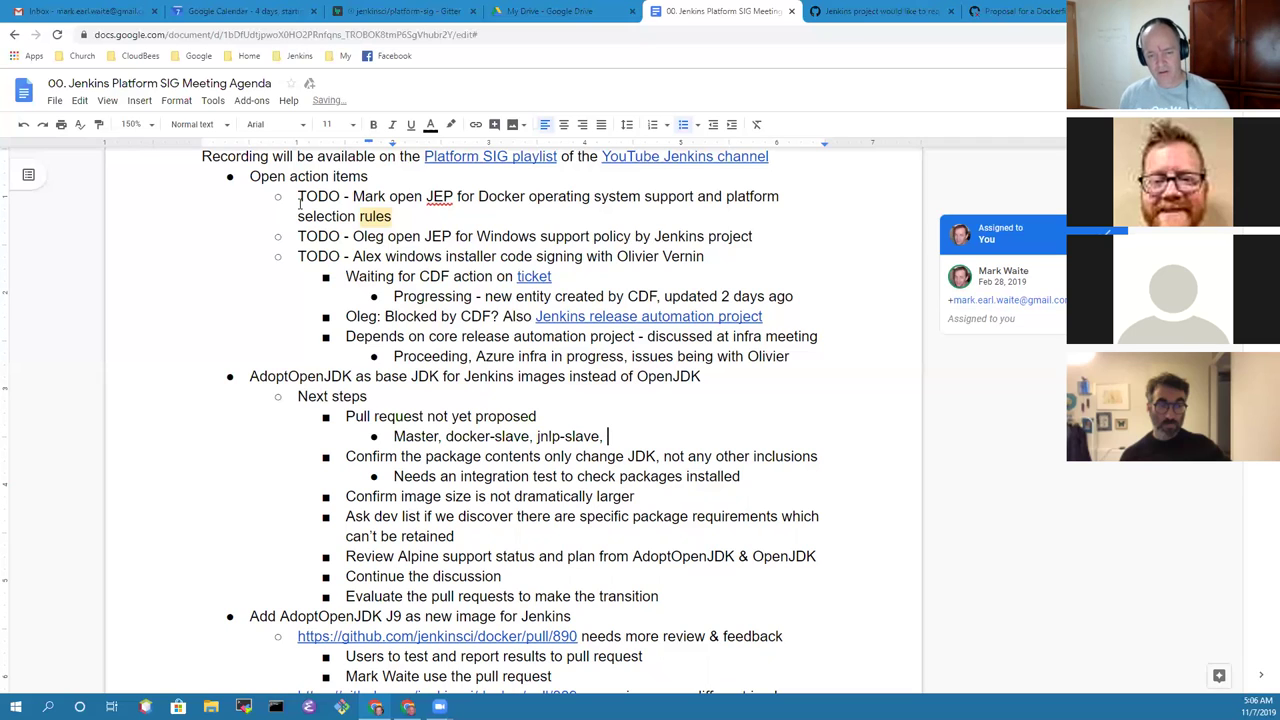
type("docker-s")
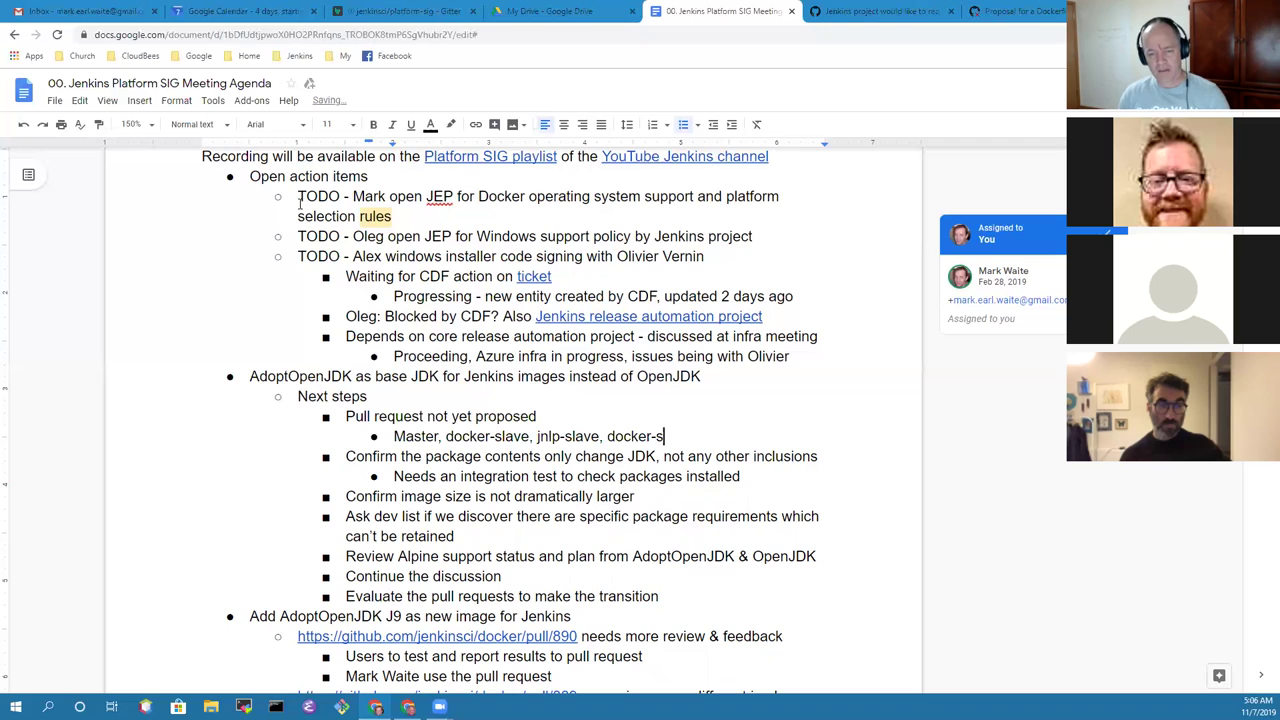
type("sh-slave")
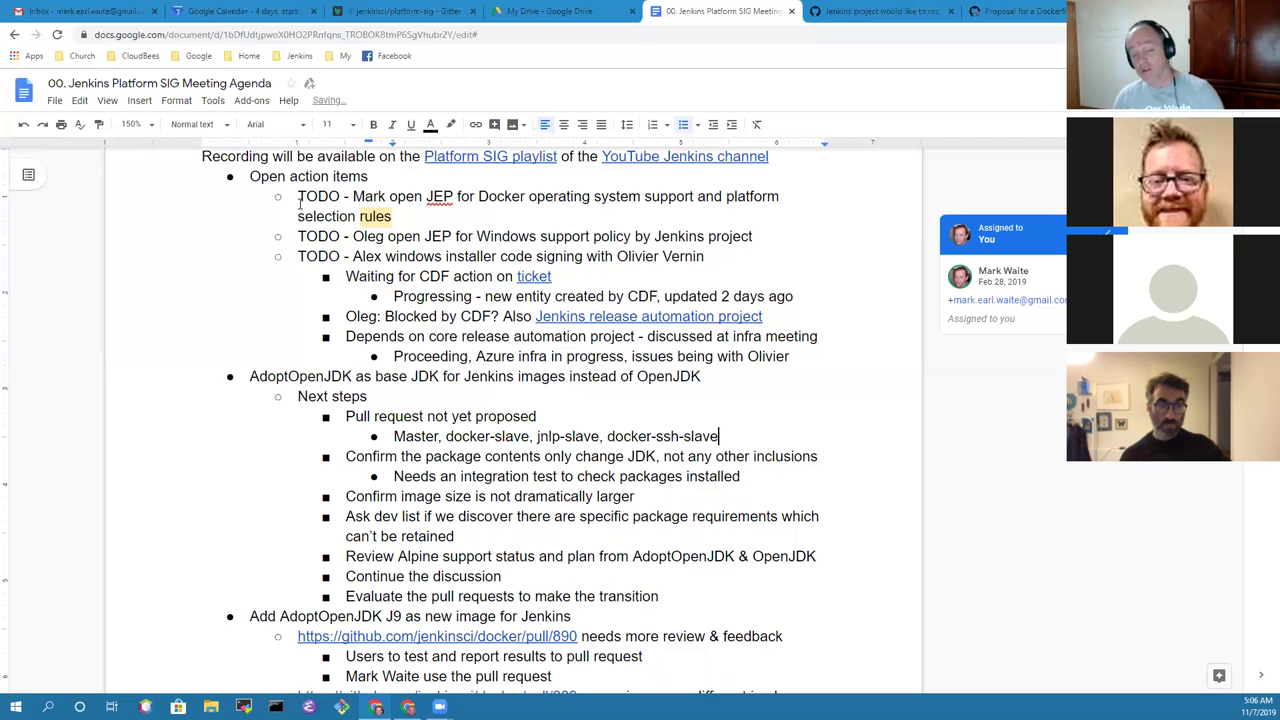
Step: Pluralize it to 'Pull requests' and end the repo list with 'repos'
key("ctrl+Left")
key("ctrl+Left")
key("ctrl+Left")
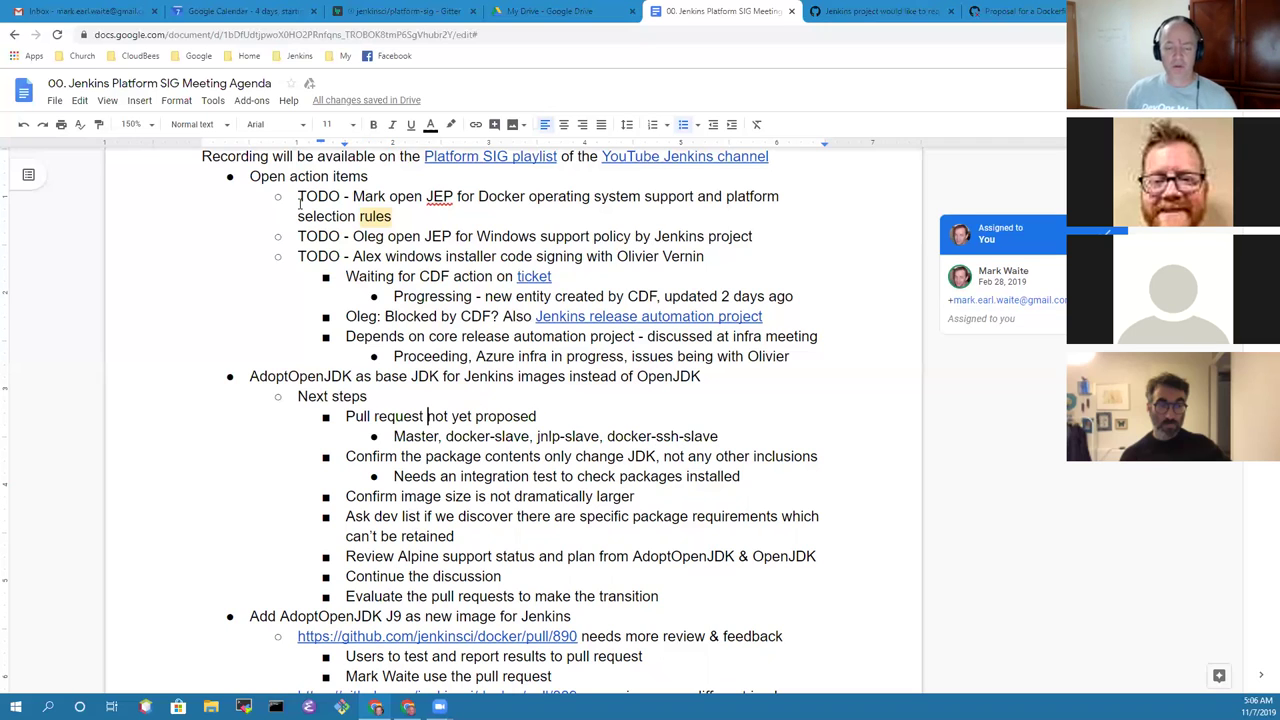
key("Left")
type("s")
key("End")
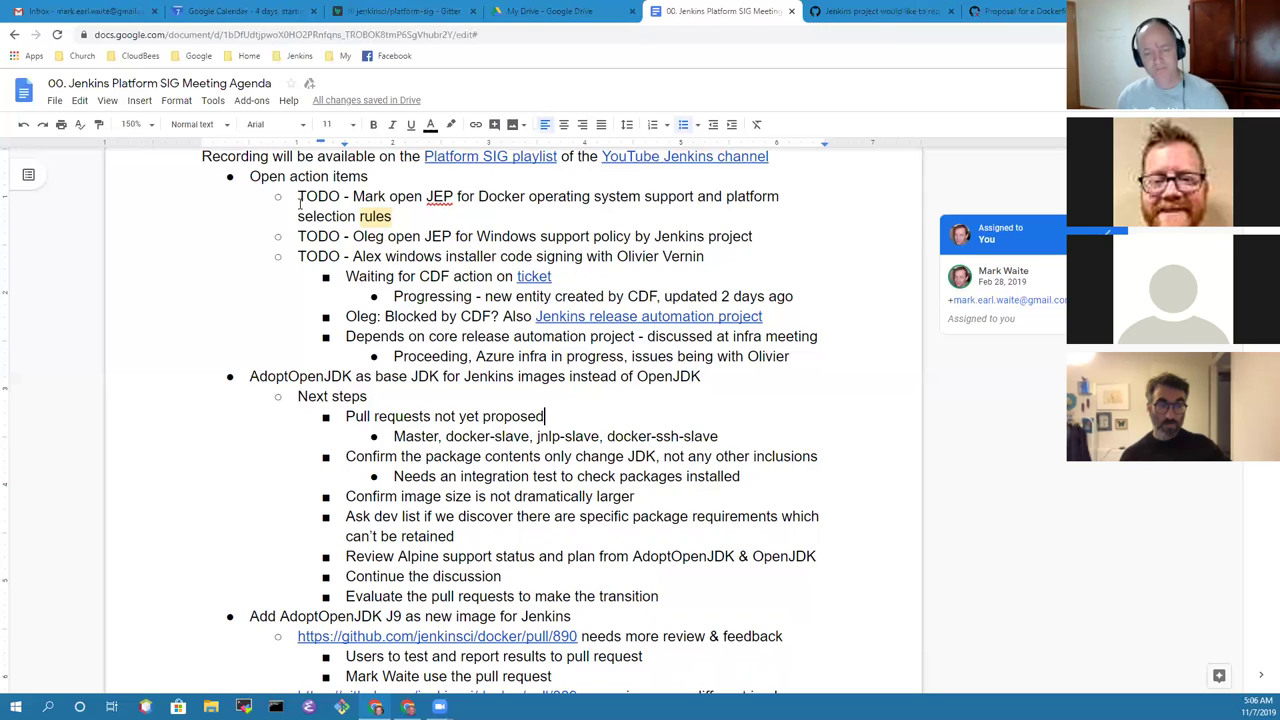
key("Down")
key("End")
type("repo")
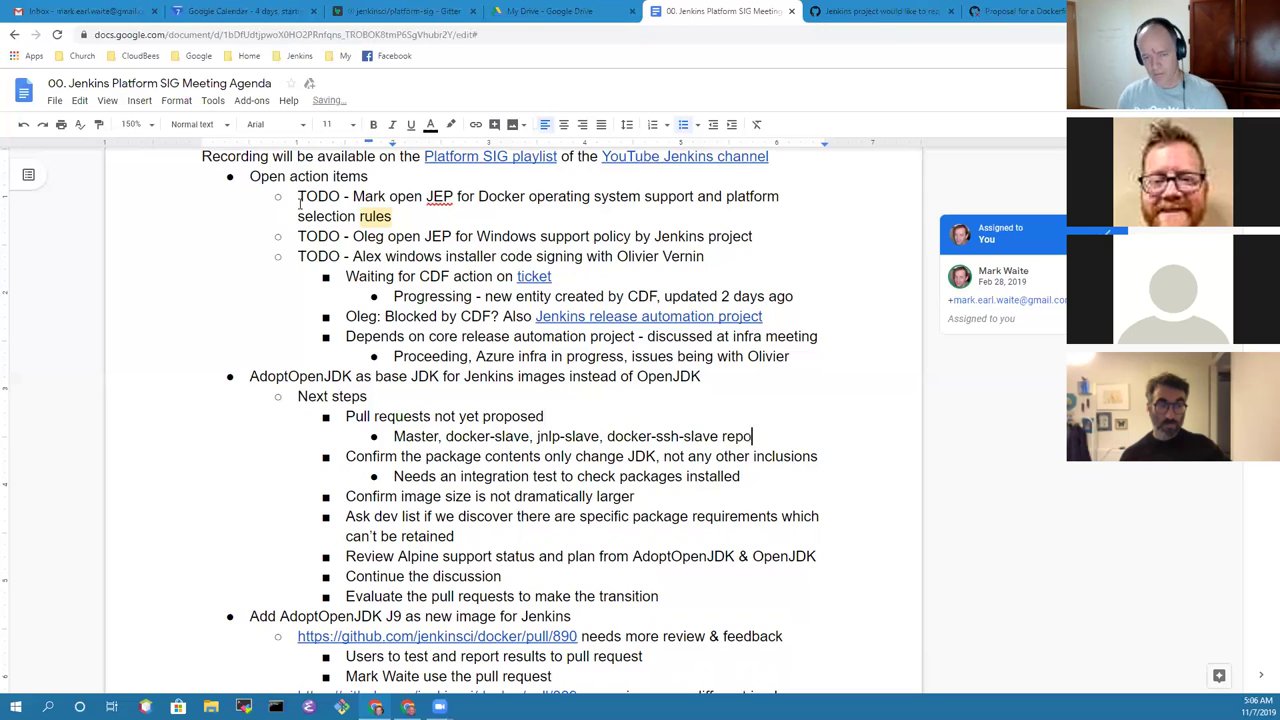
type("s")
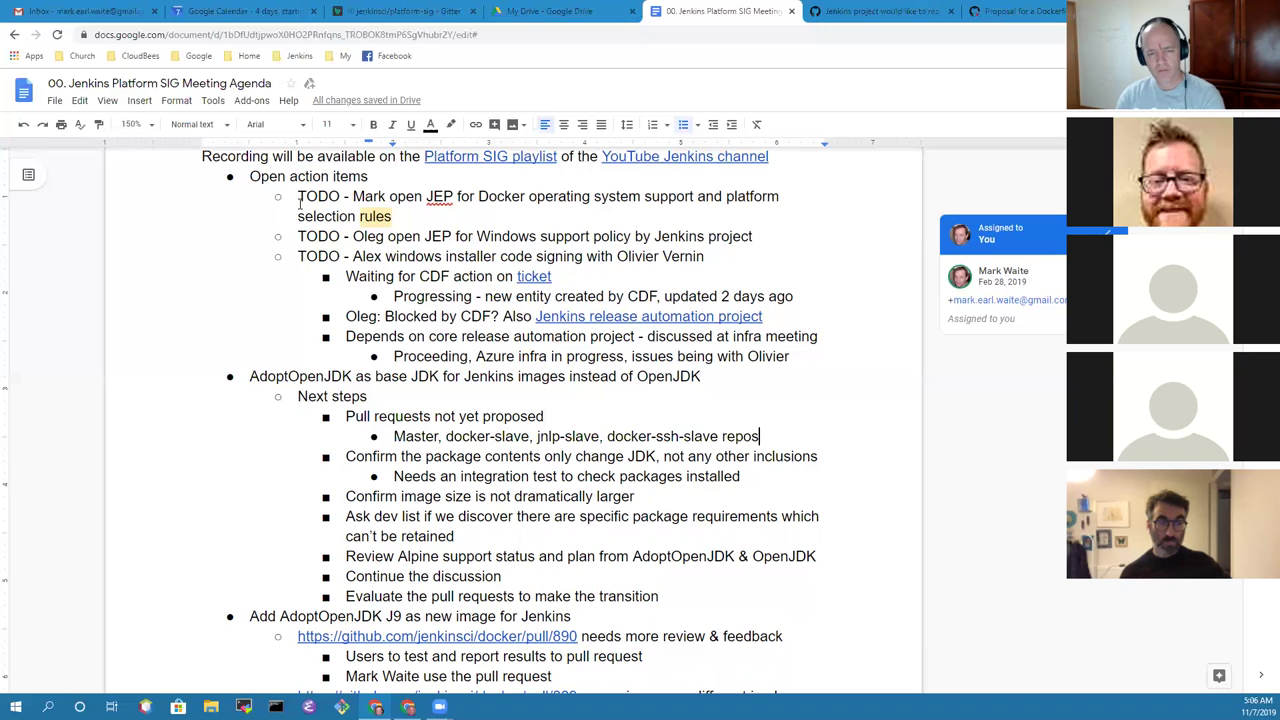
Step: Add the sub-bullet 'Adopt has limited support for base images'
key("Return")
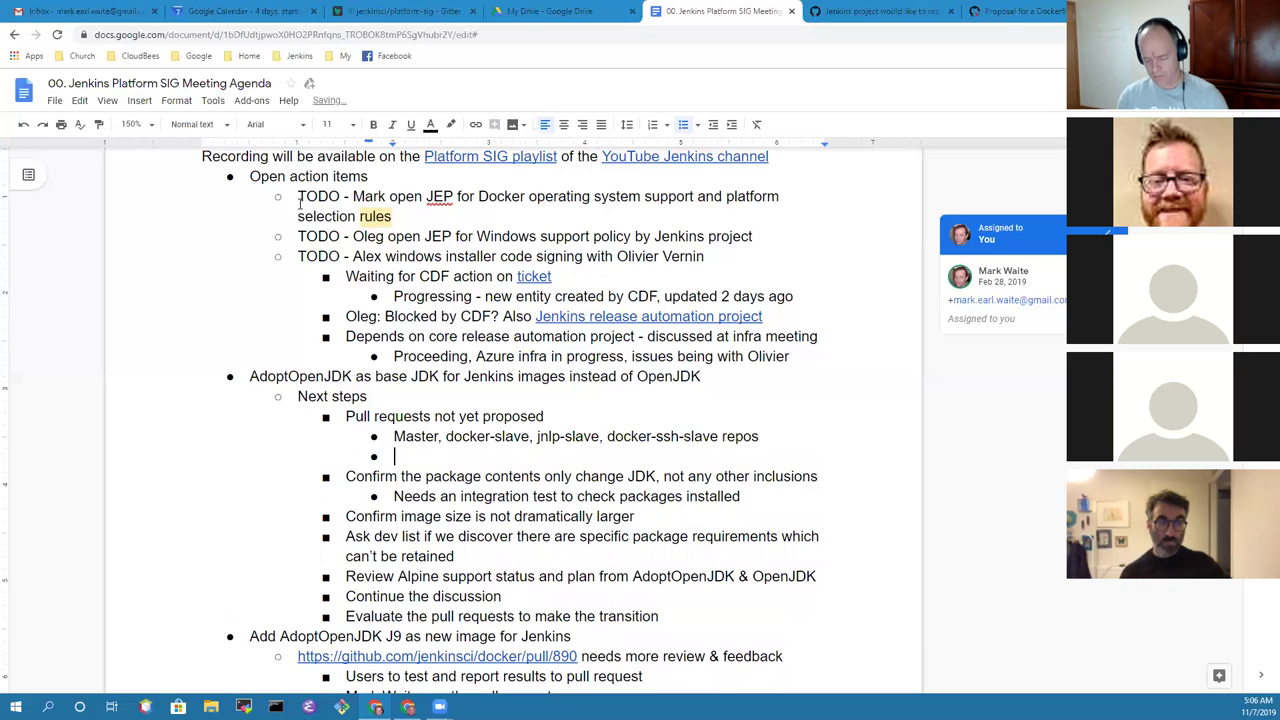
type("Adopt")
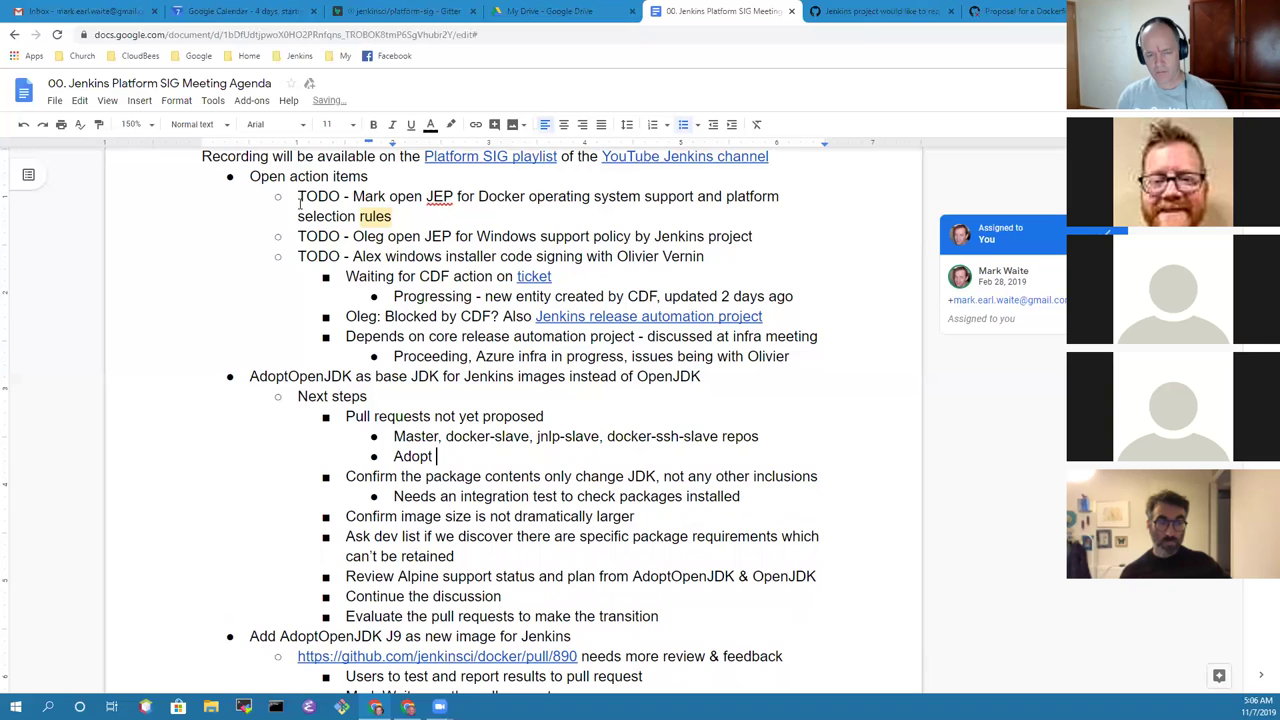
type(" has limited")
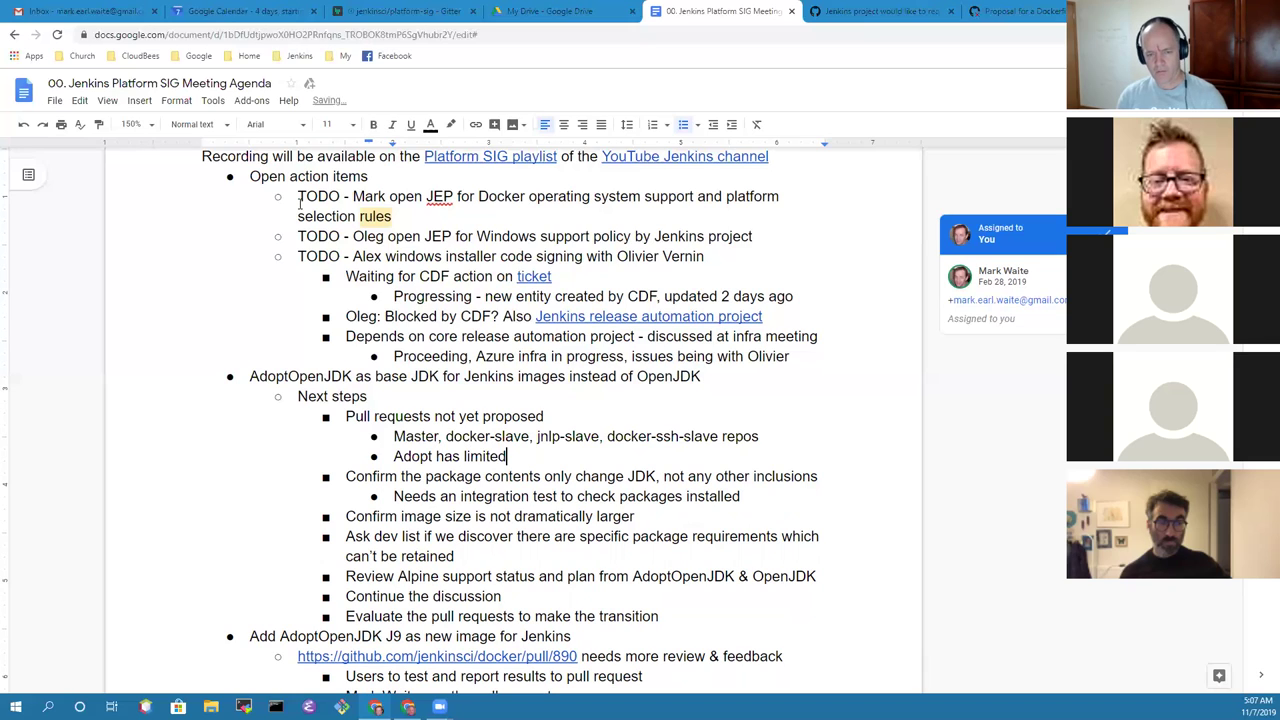
type(" suppo")
key("BackSpace")
key("BackSpace")
key("BackSpace")
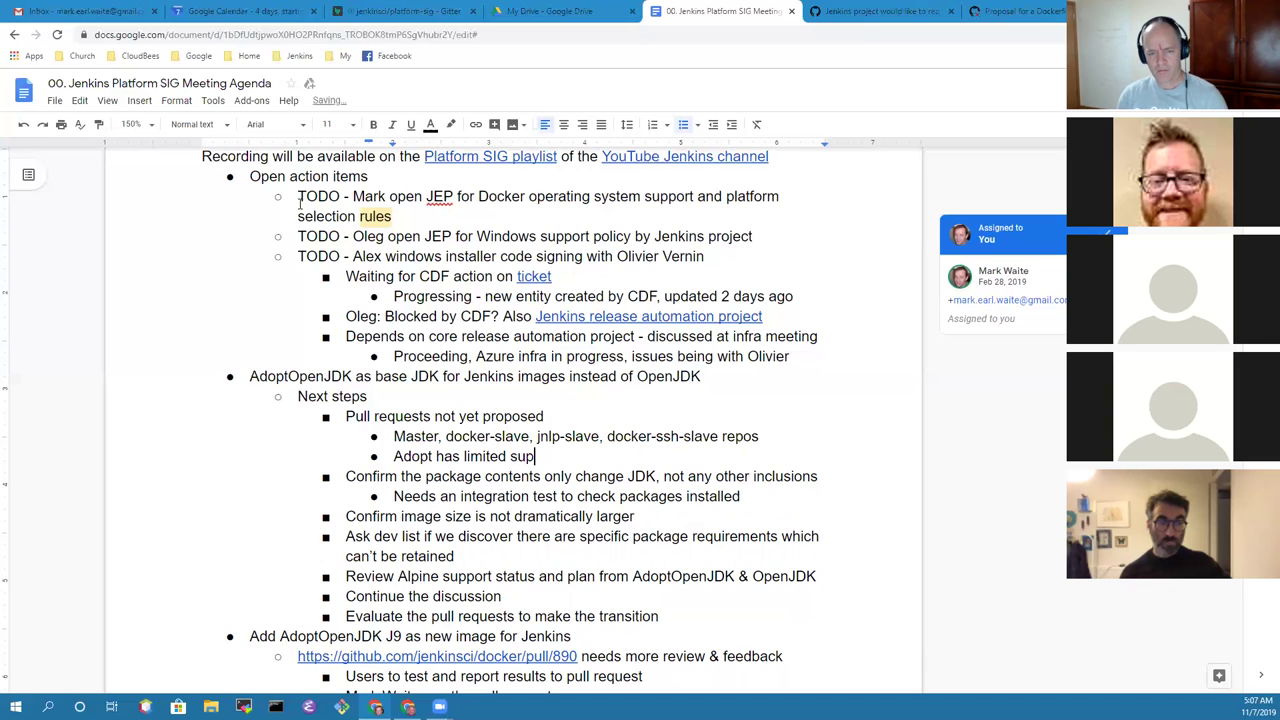
type("port for base image")
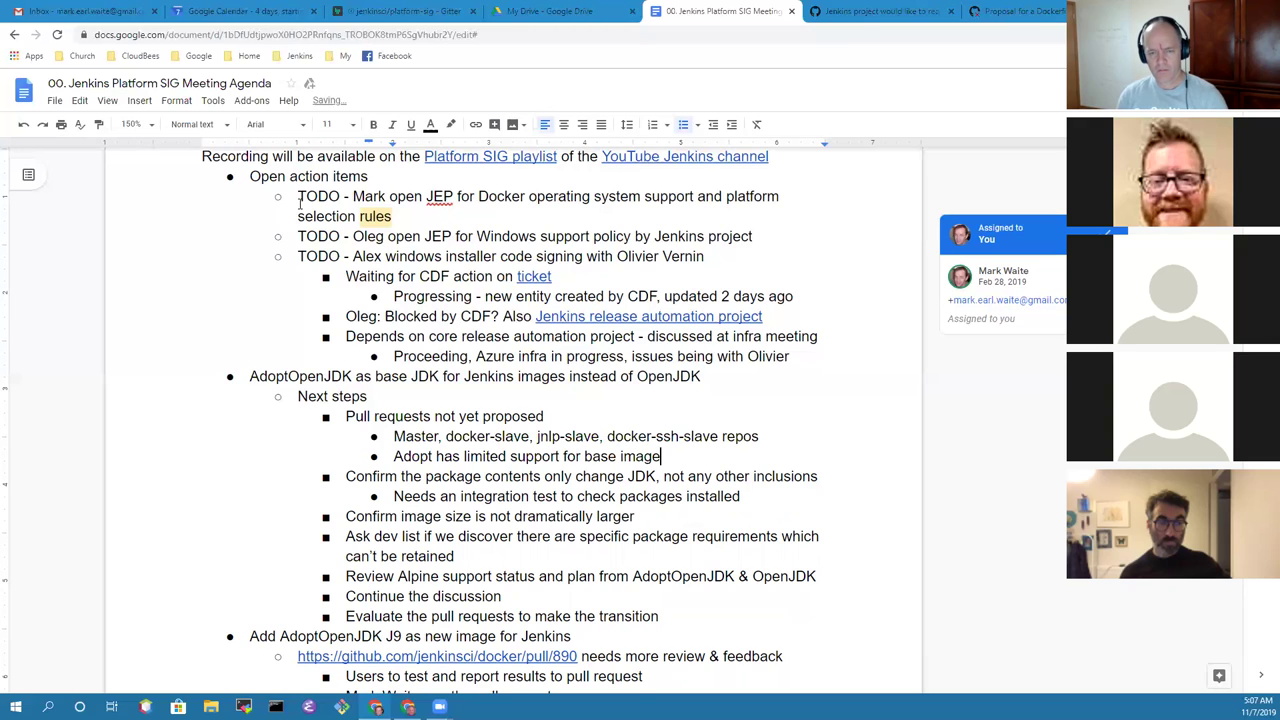
type("s")
Step: Note a contributor is working with Adopt on more platform bases, then add 'Ubuntu 18.04 and UBI official images'
key("Return")
type("Jim ")
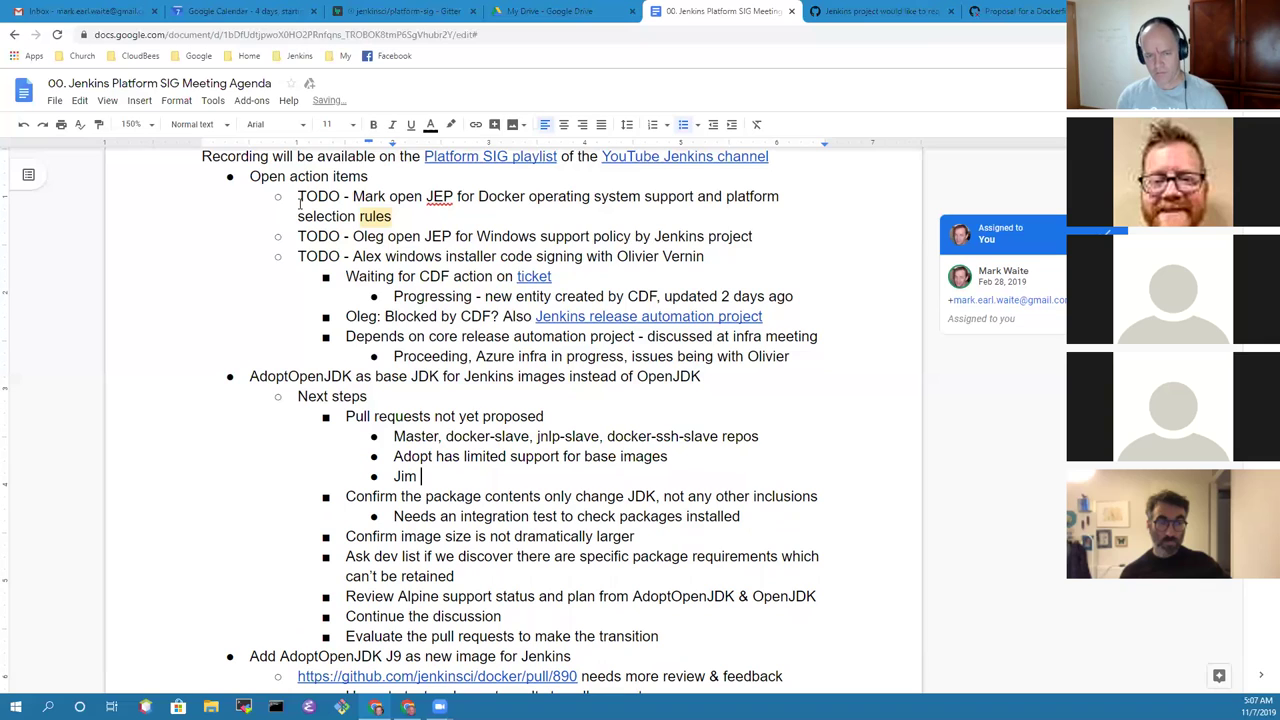
type("Crowley ")
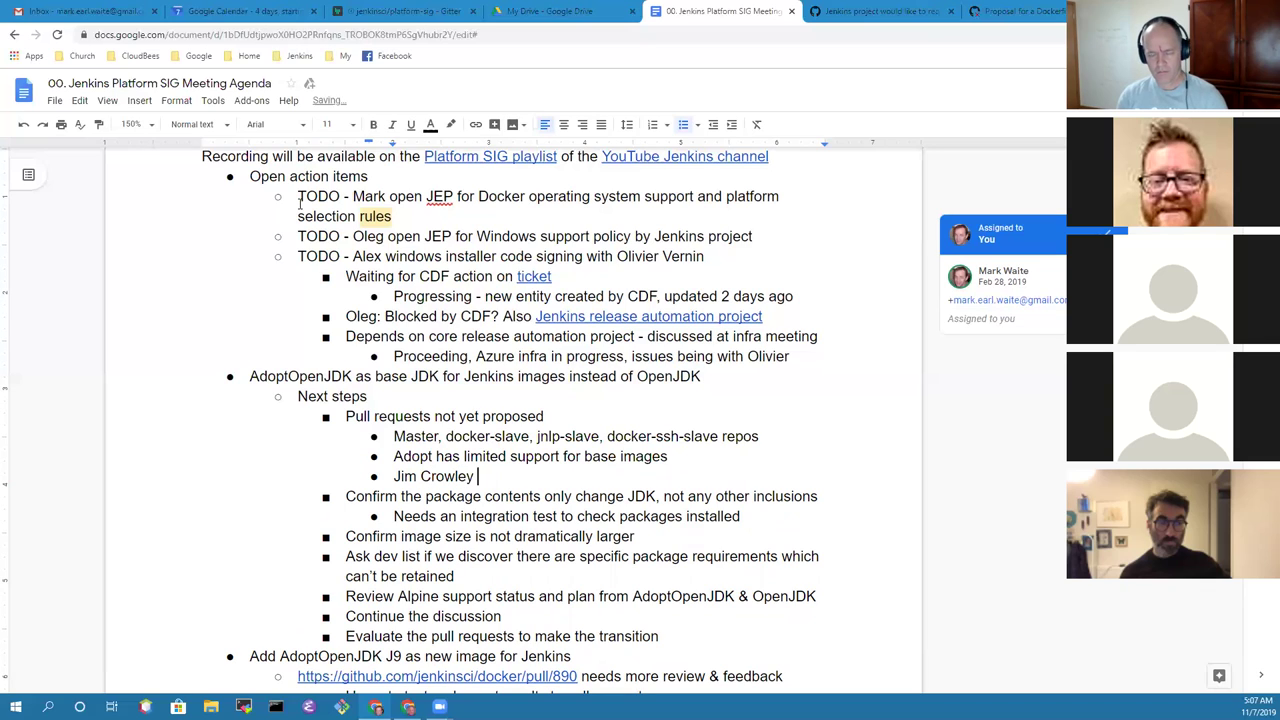
type("working with A")
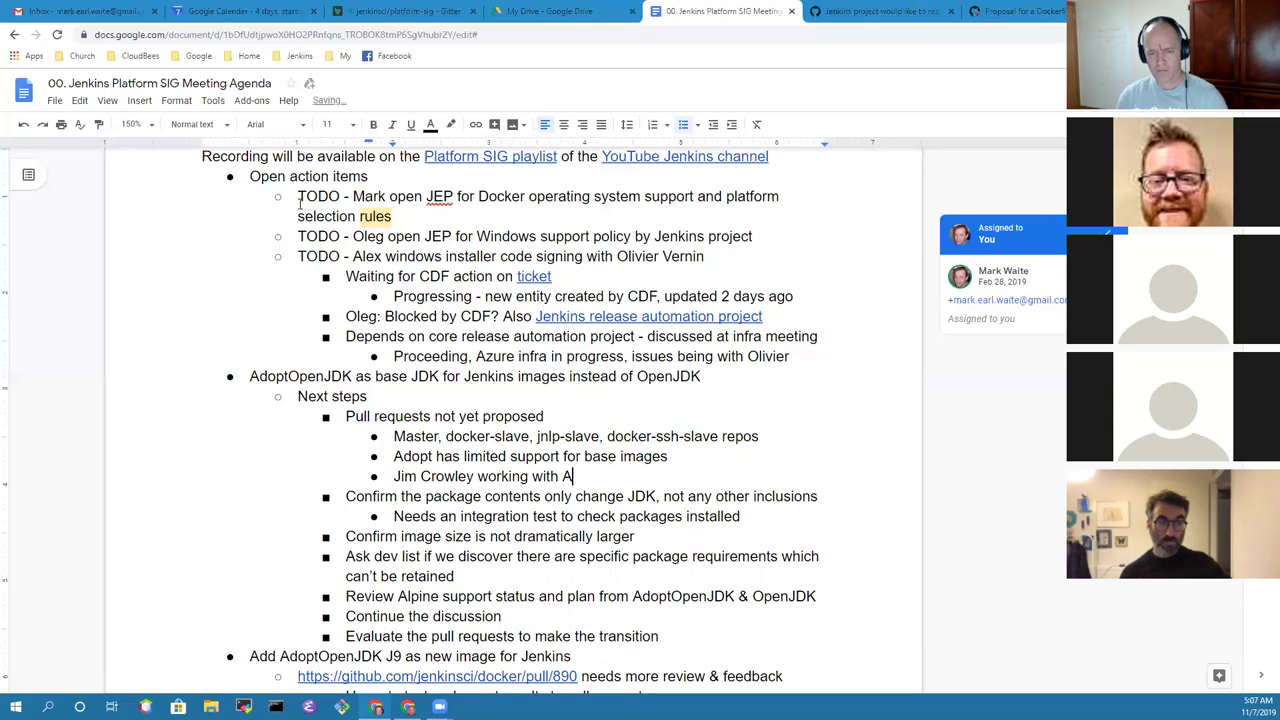
type("dopt to add more ")
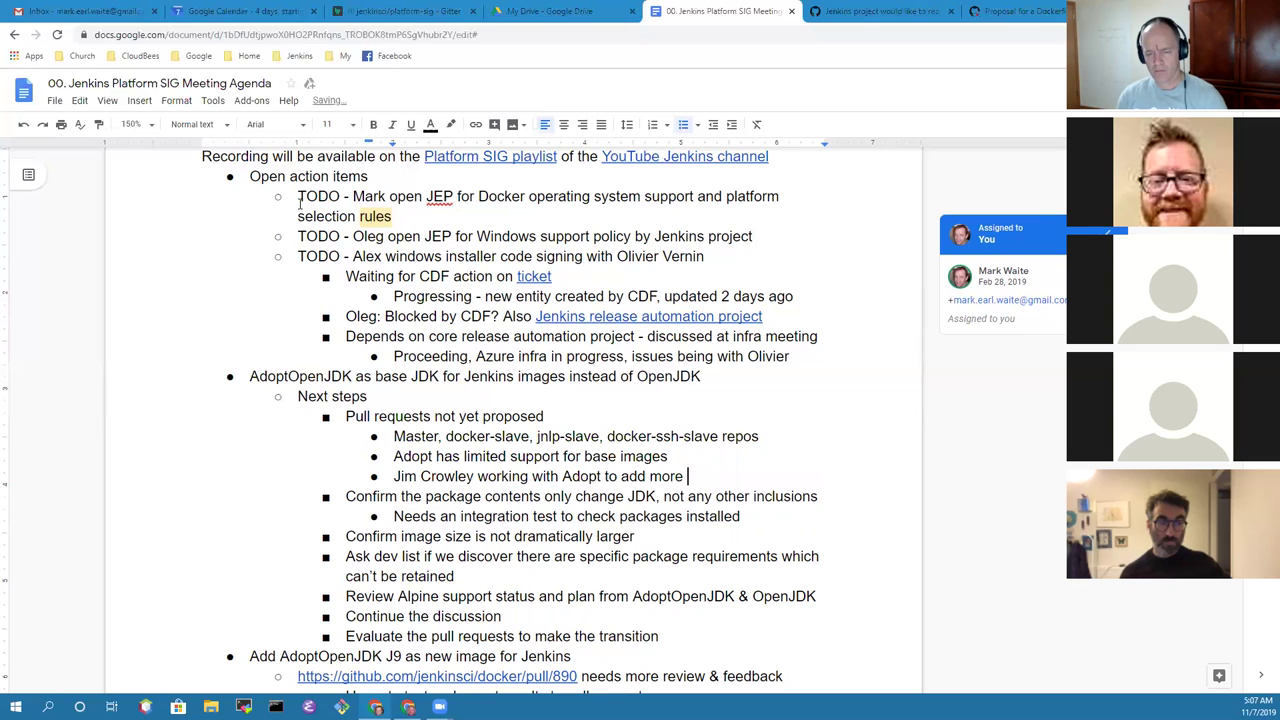
type("platform bases")
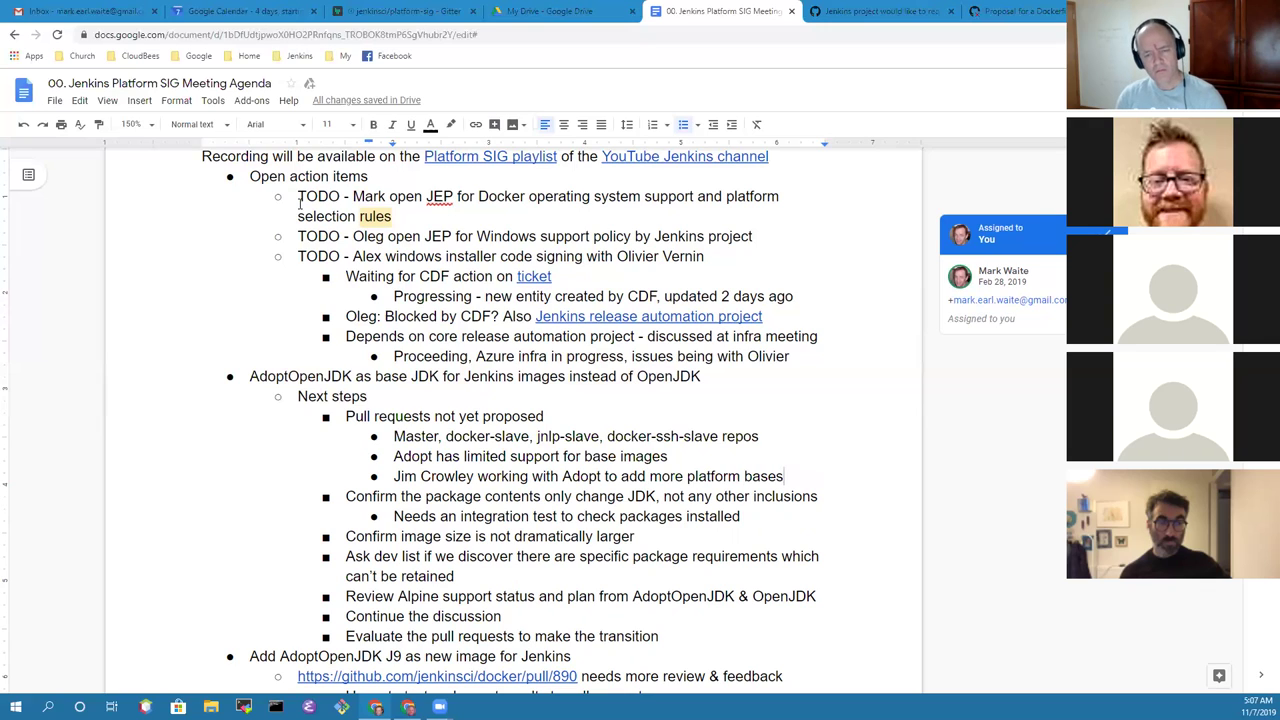
key("Return")
type("Ubuntu 18.04 and ")
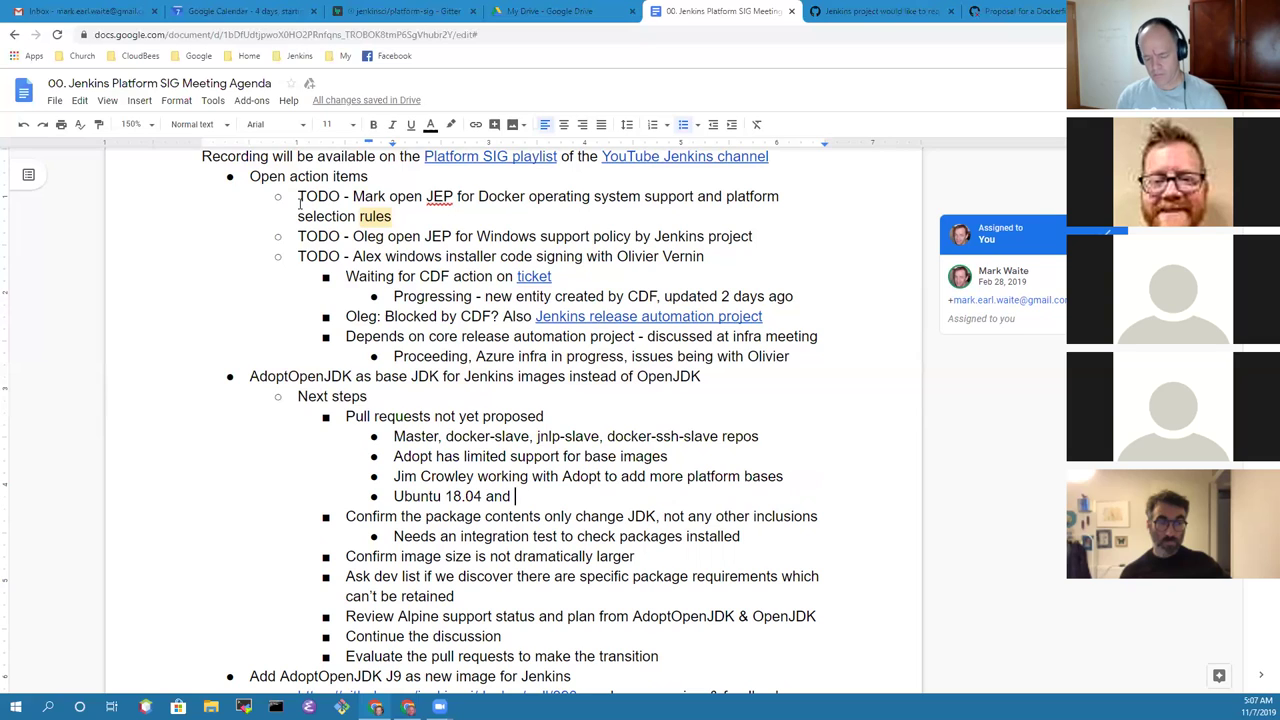
type("UBI official images")
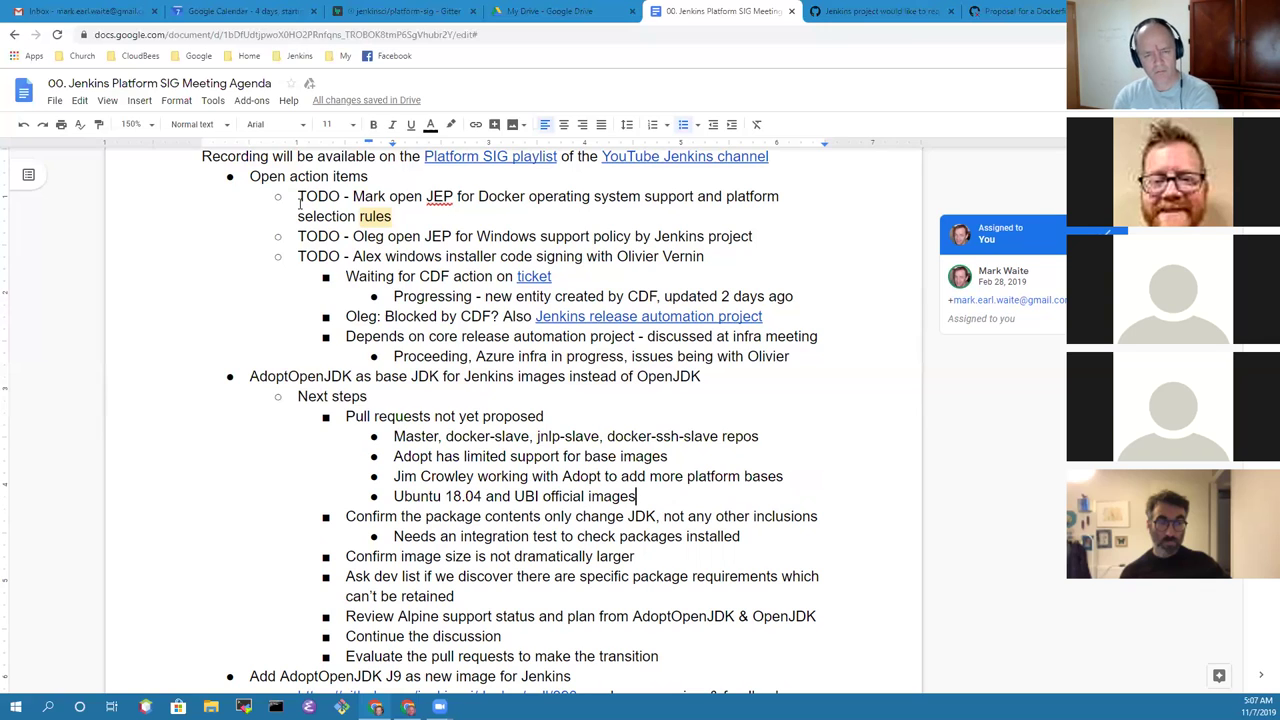
Step: Start a new bullet reading 'Likely need a proof of concept', fixing typos in 'proof'
key("Return")
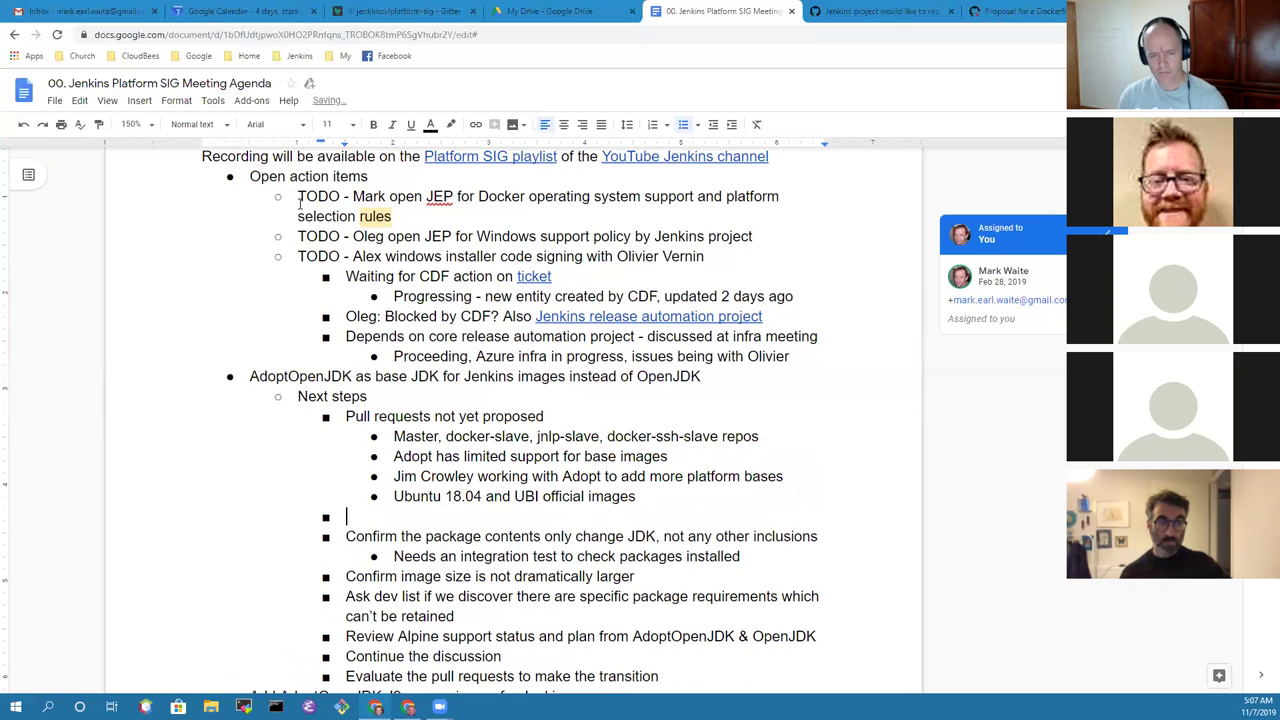
type("Like")
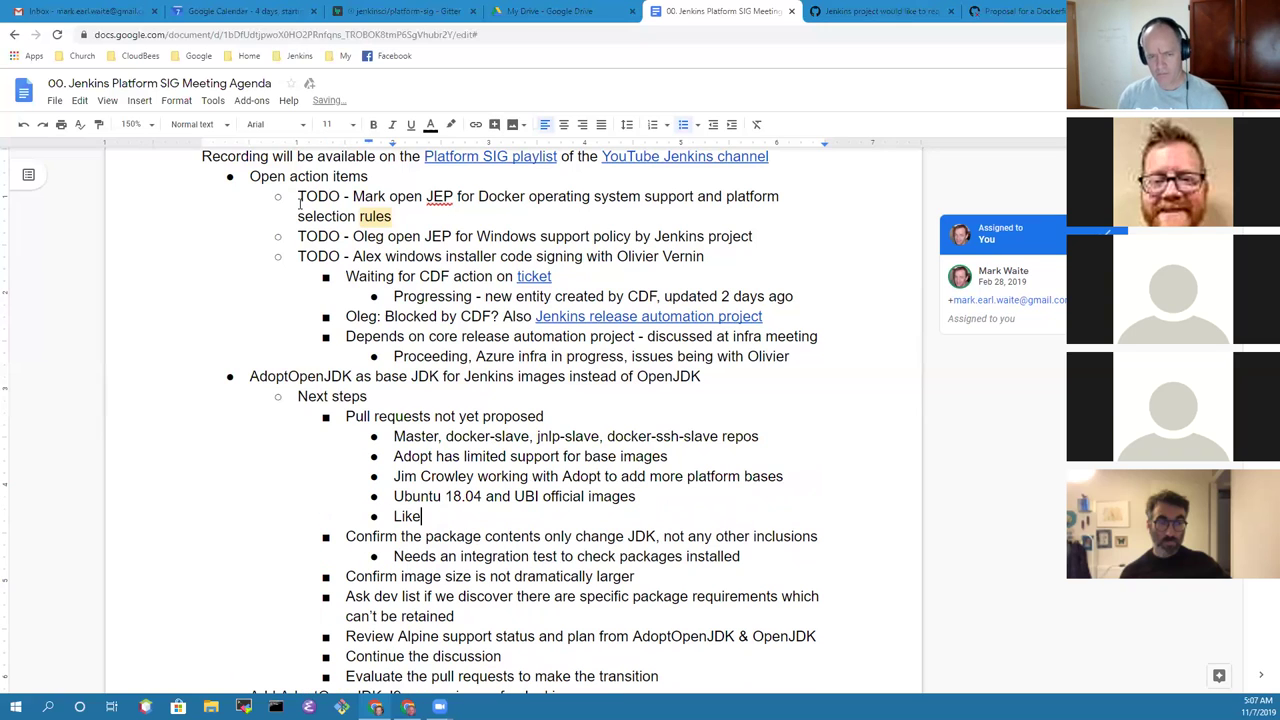
type("ly need a pol")
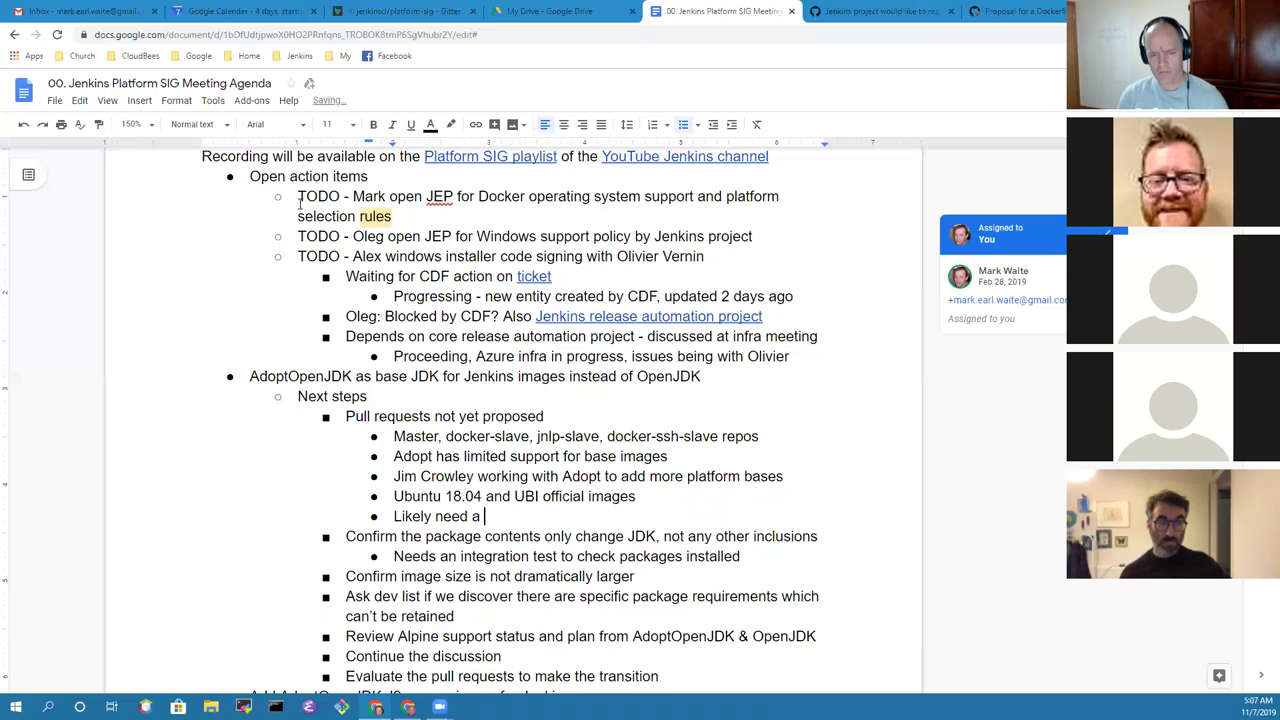
key("BackSpace")
key("BackSpace")
type("ro")
key("BackSpace")
key("BackSpace")
type("oof")
key("BackSpace")
key("BackSpace")
key("BackSpace")
type("rrof")
key("BackSpace")
key("BackSpace")
key("BackSpace")
type("oof")
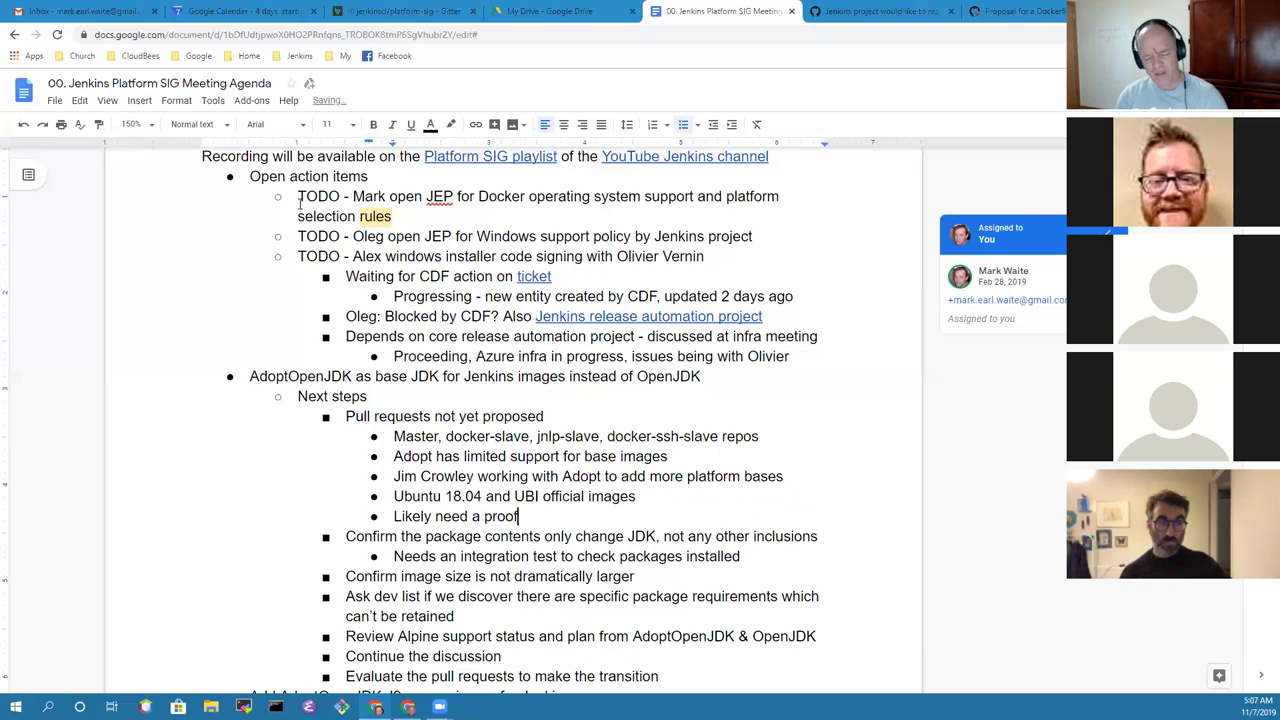
type(" of concept")
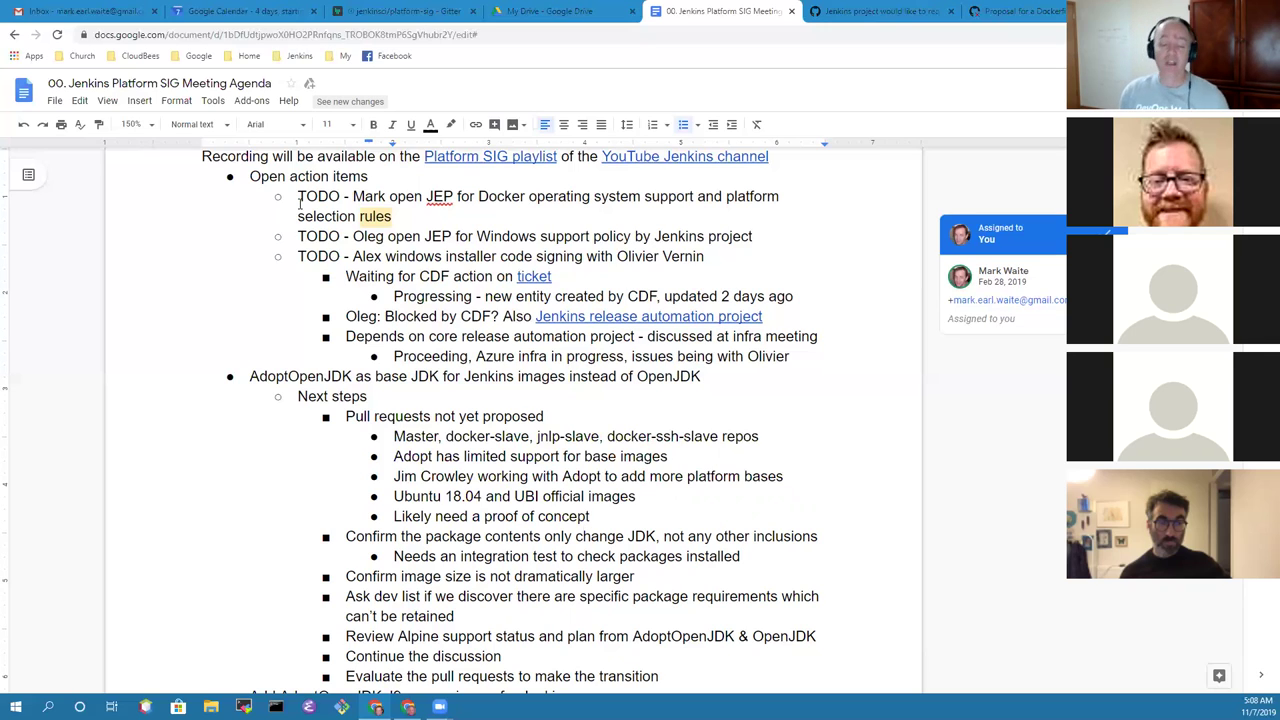
Step: Finish it with 'using one of their supported base images' and change 'Likely need' to 'Need'
key("Down")
key("Down")
key("Up")
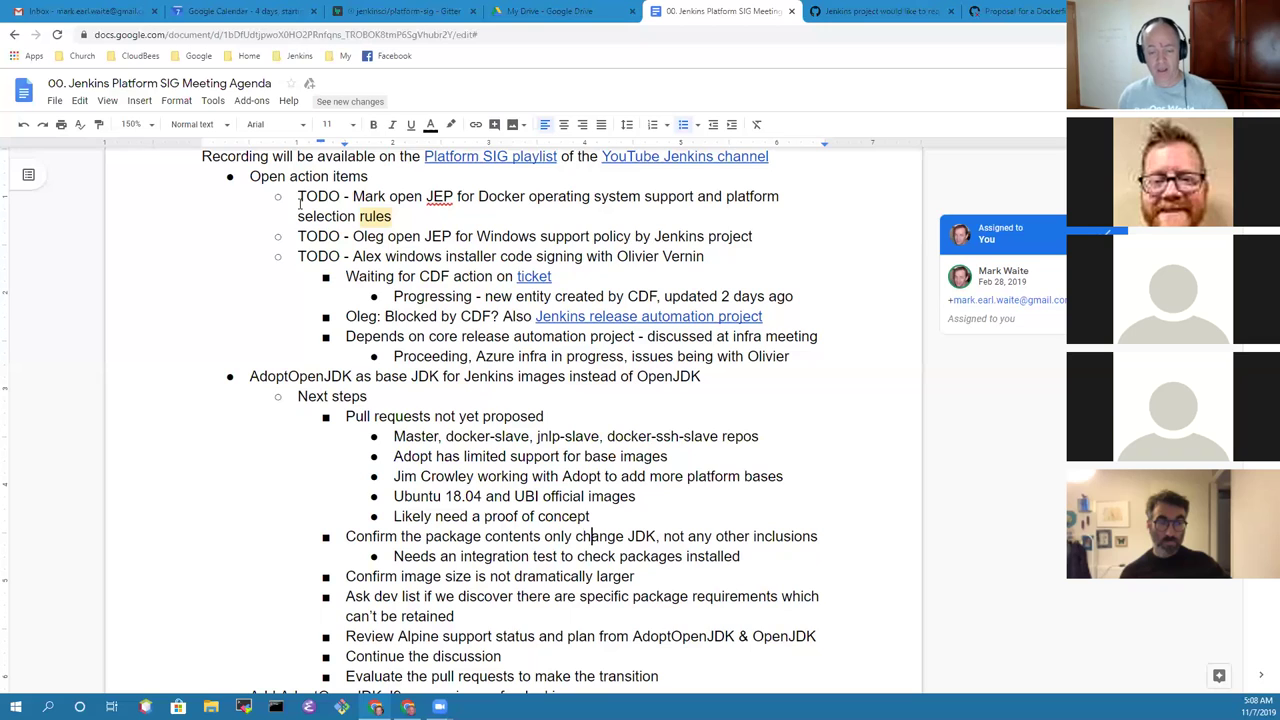
key("Home")
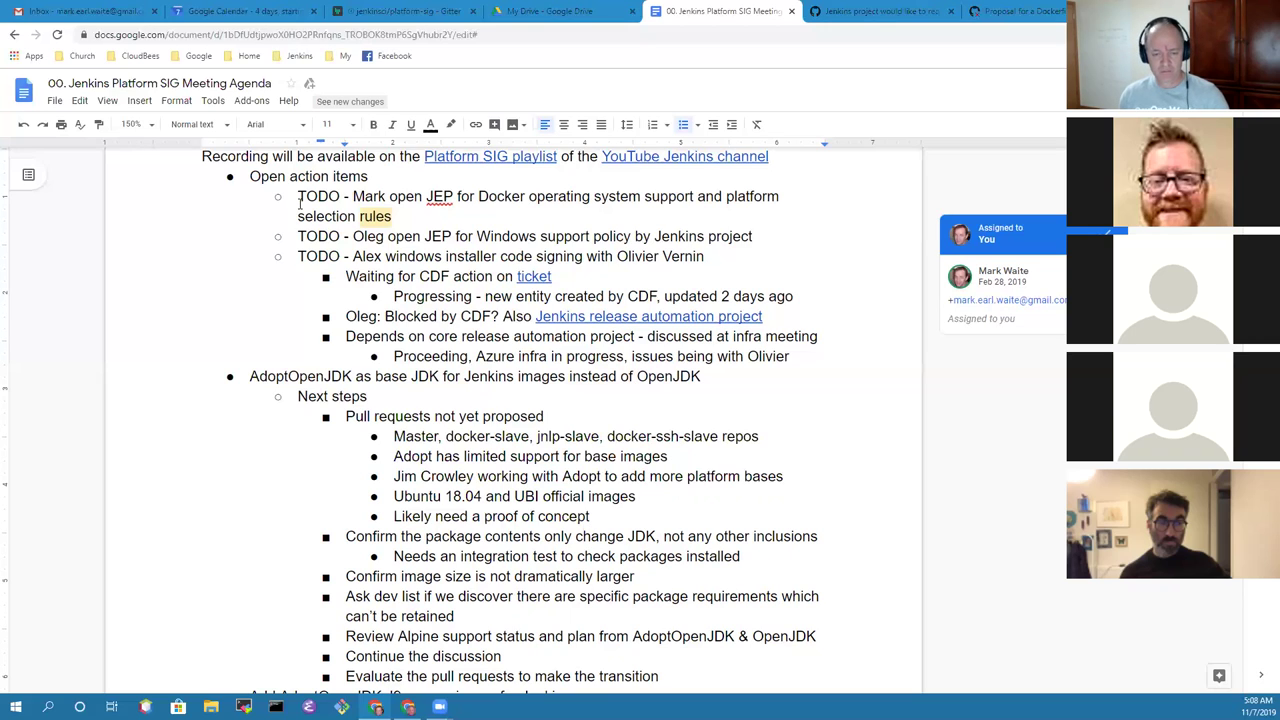
key("End")
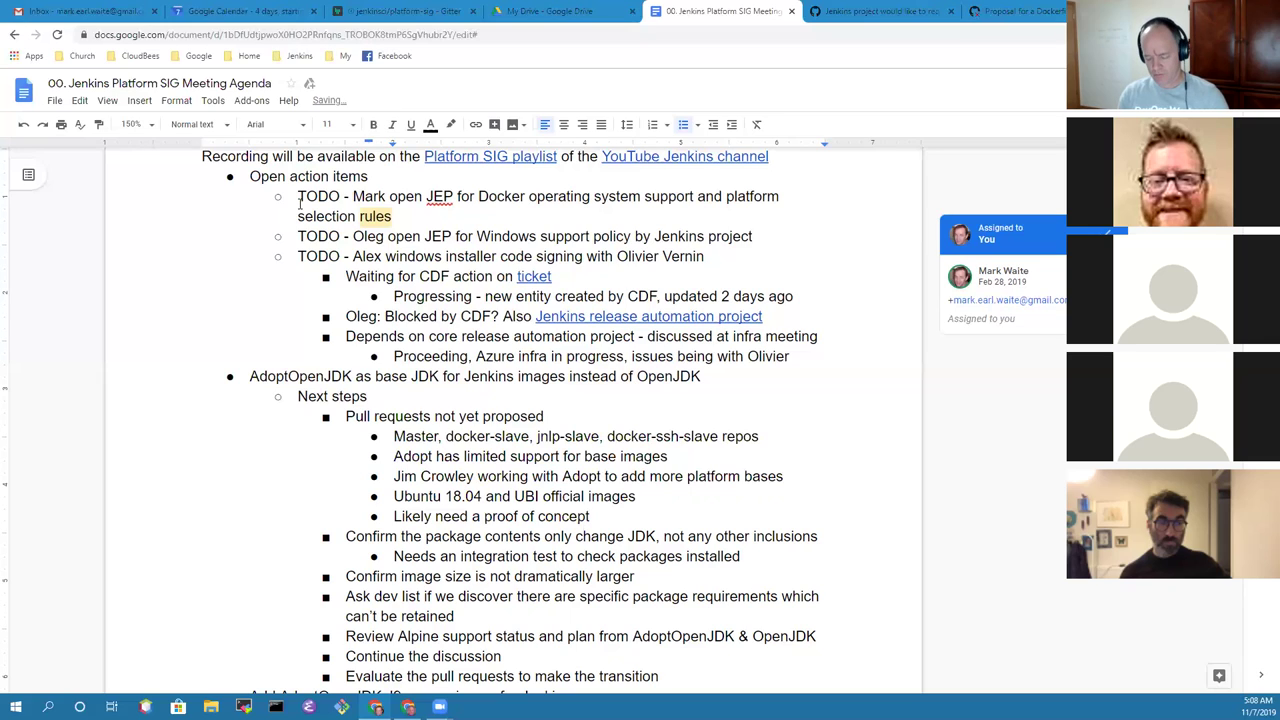
type("using one of their supported base images")
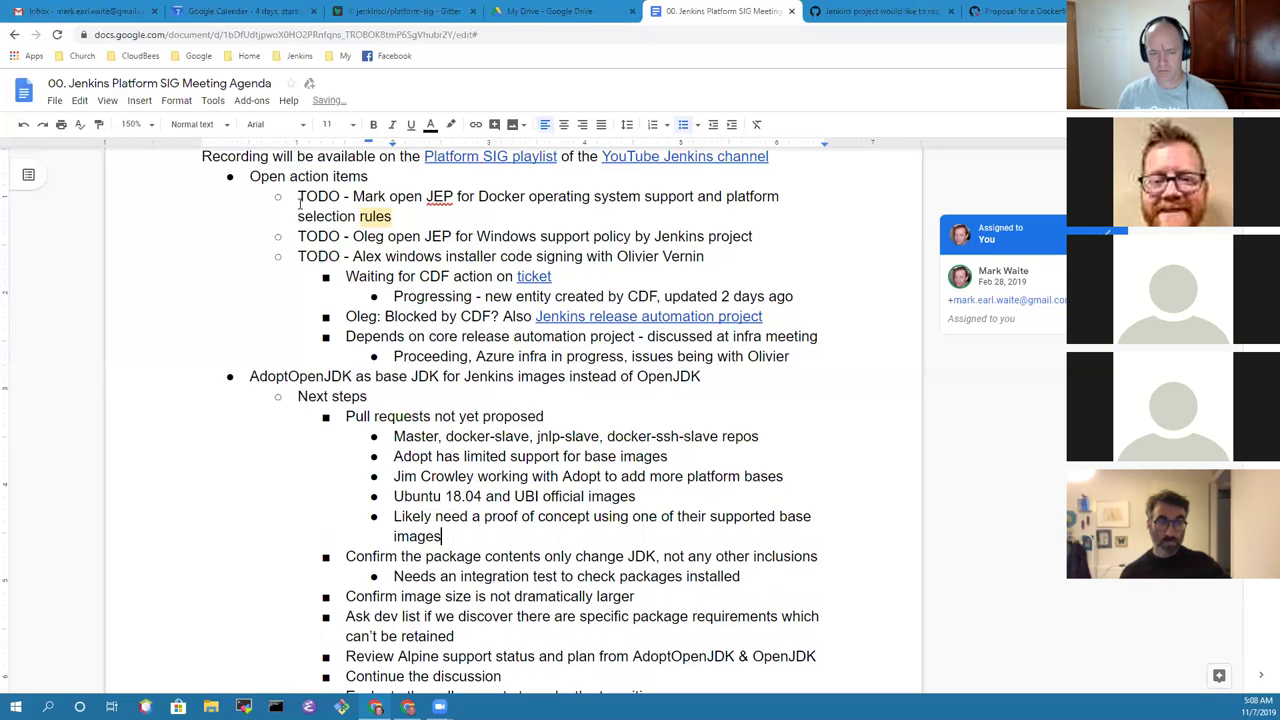
key("Up")
key("Up")
key("End")
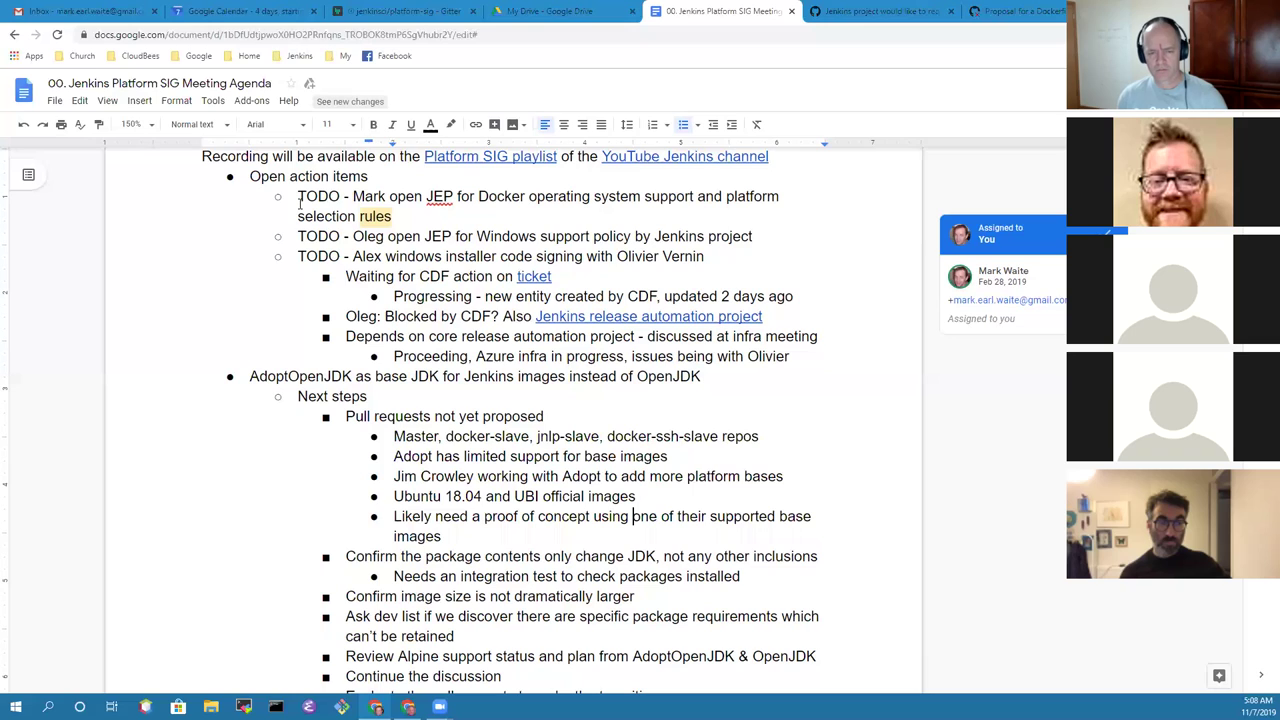
key("Right")
key("ctrl+shift+Right")
key("ctrl+shift+Right")
key("shift+Left")
key("shift+Left")
key("shift+Left")
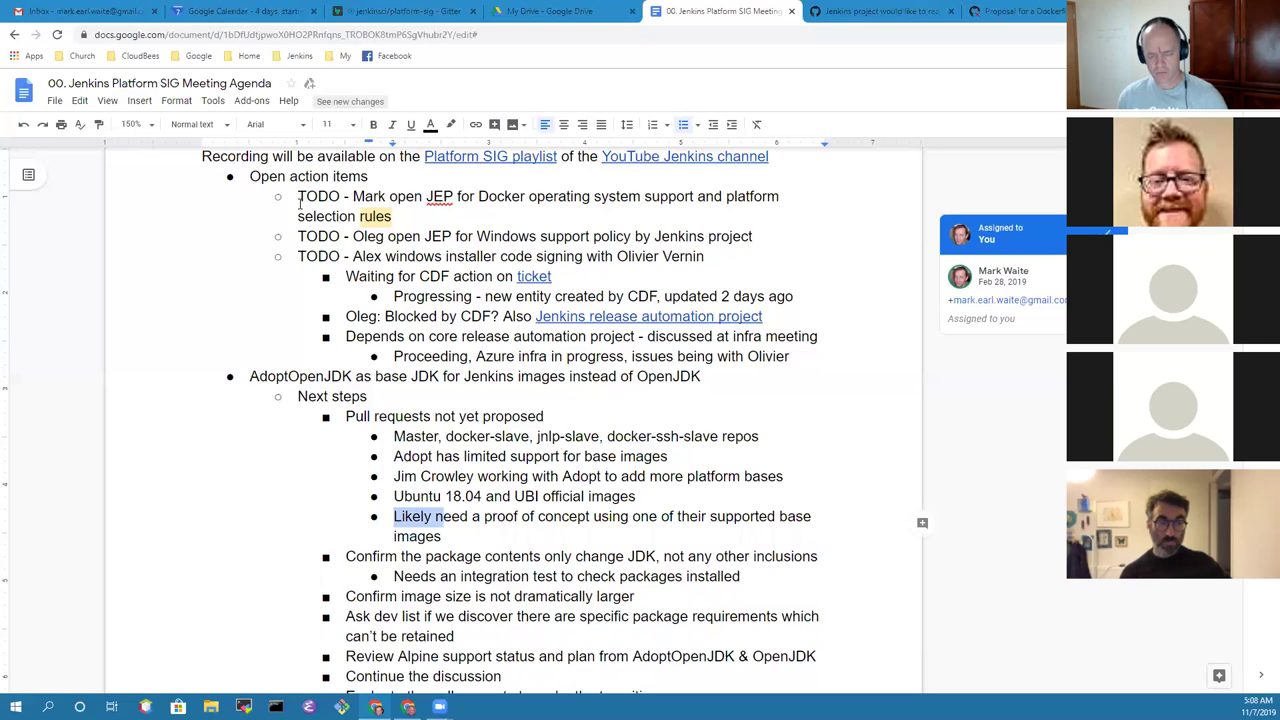
type("N")
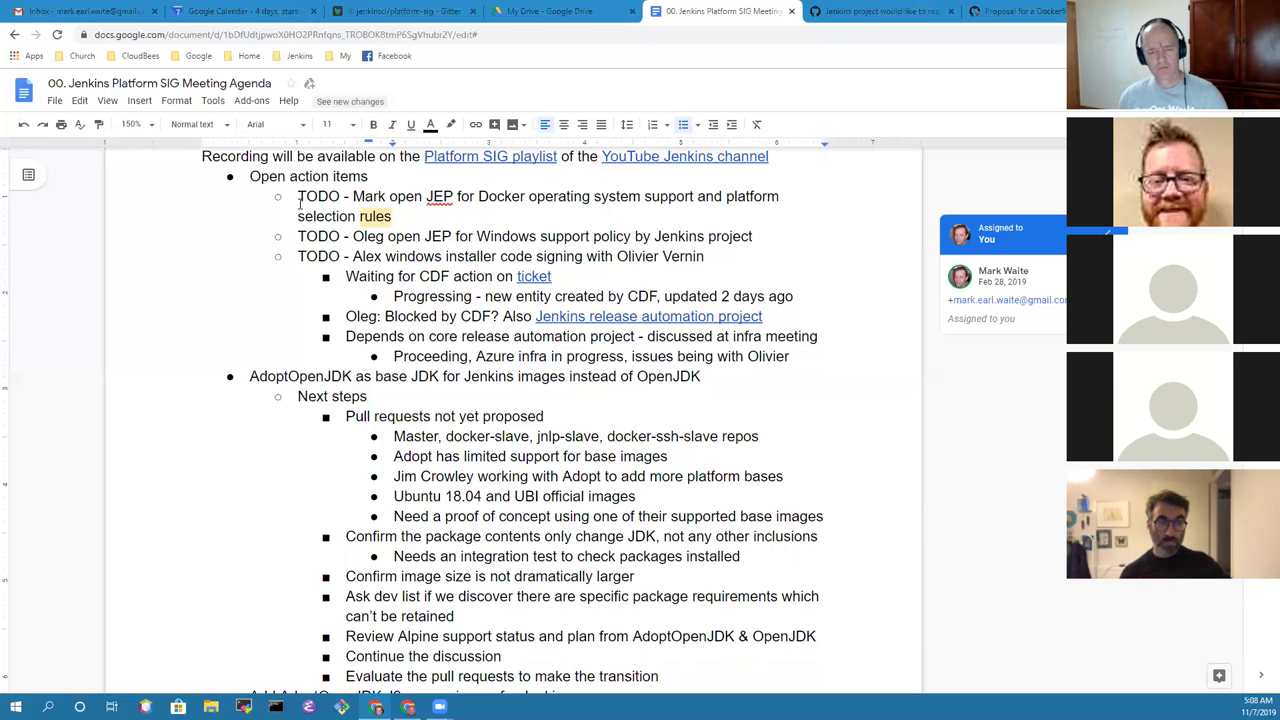
key("End")
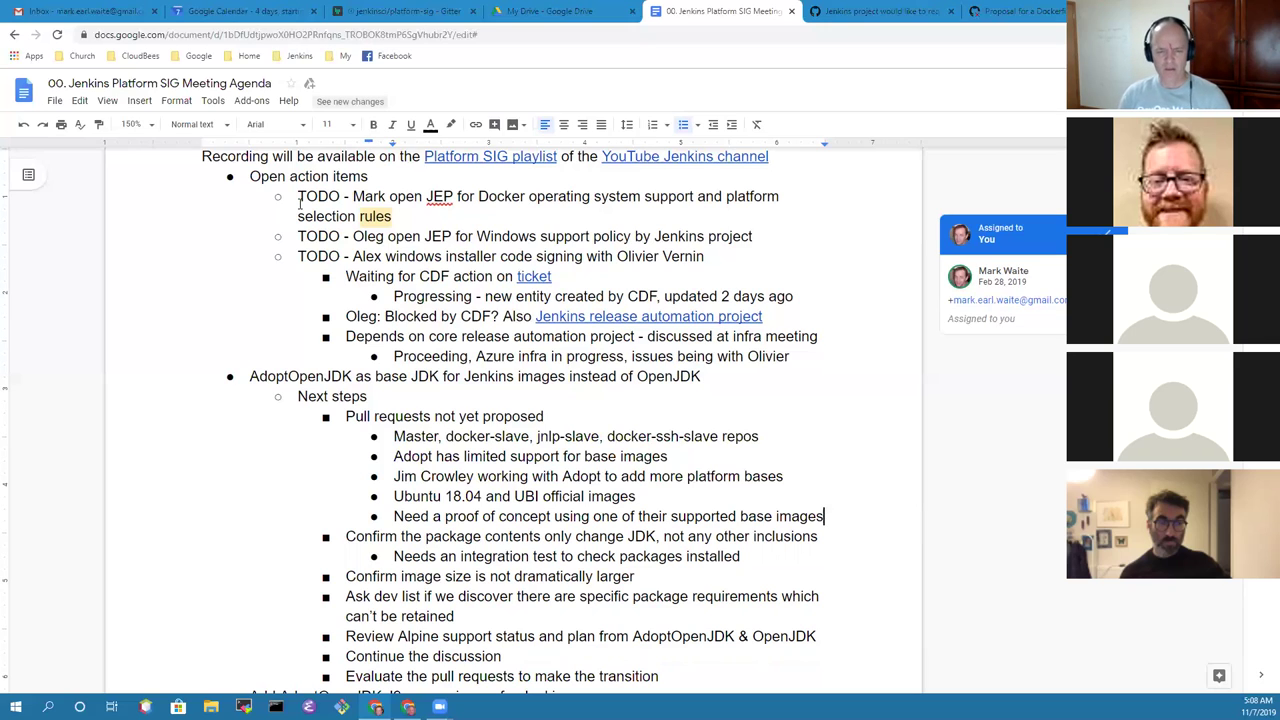
Step: Add an indented note on a contributor's good results on s390 AdoptOpenJDK, replacing 'with' by 'on'
key("Return")
key("Tab")
type("Good results in Jim's work with s390")
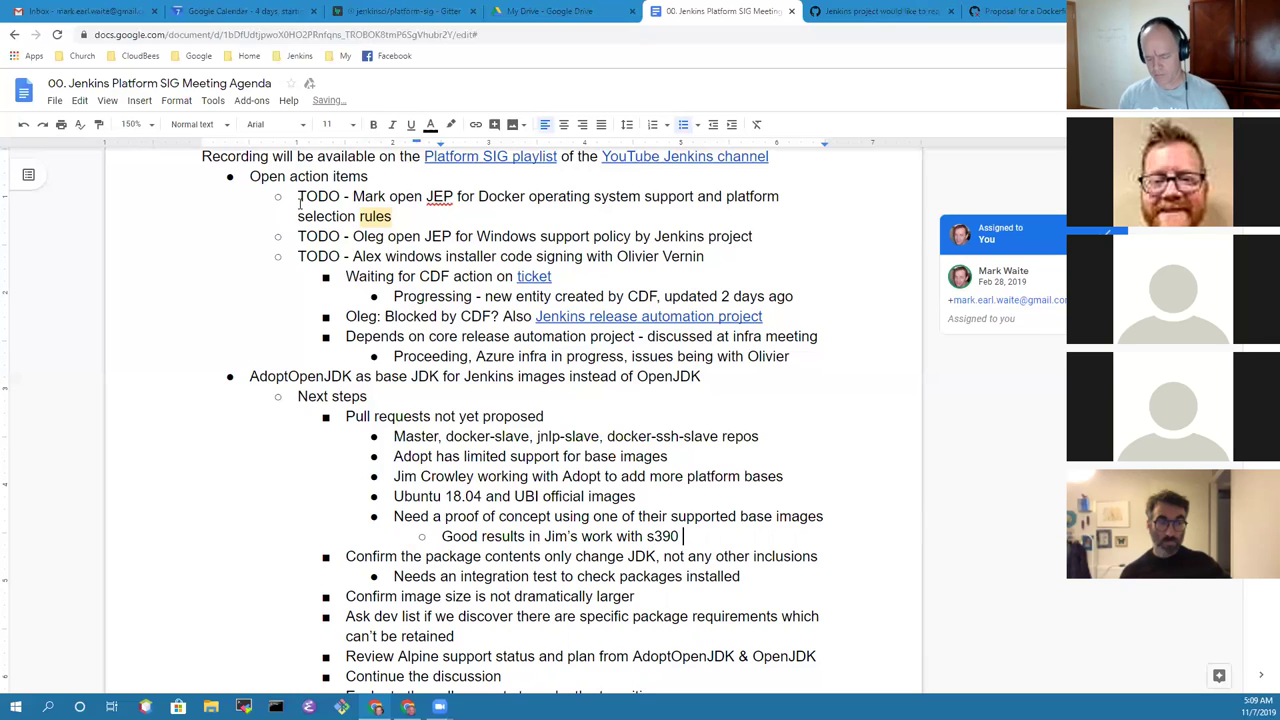
type(" AdoptOpen")
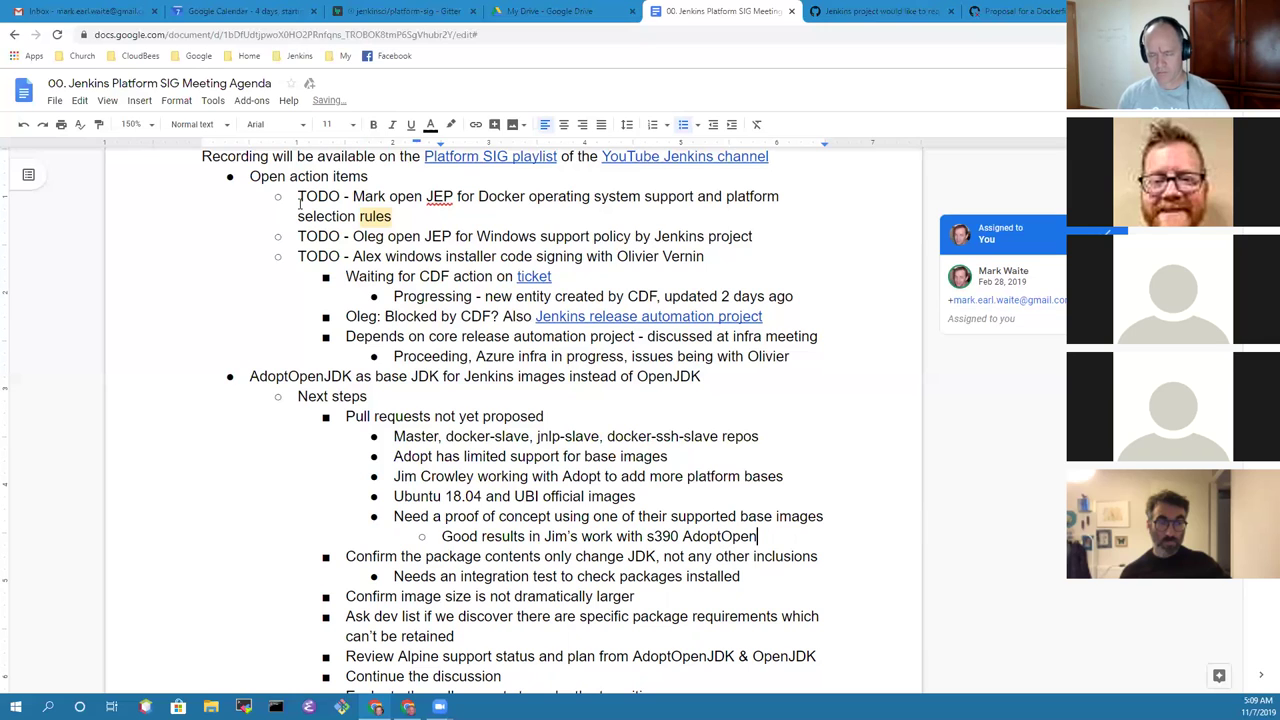
type("JDK image")
key("BackSpace")
key("BackSpace")
key("BackSpace")
key("BackSpace")
key("BackSpace")
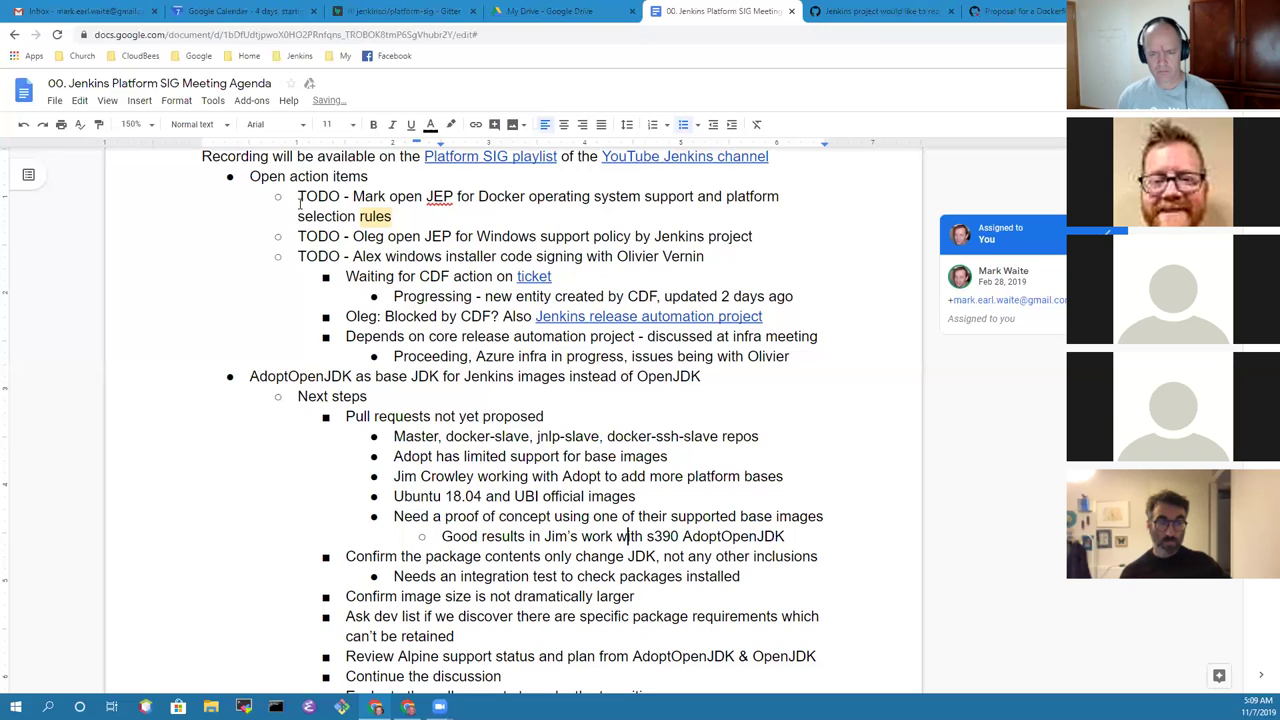
key("ctrl+Left")
key("ctrl+shift+Right")
type("on")
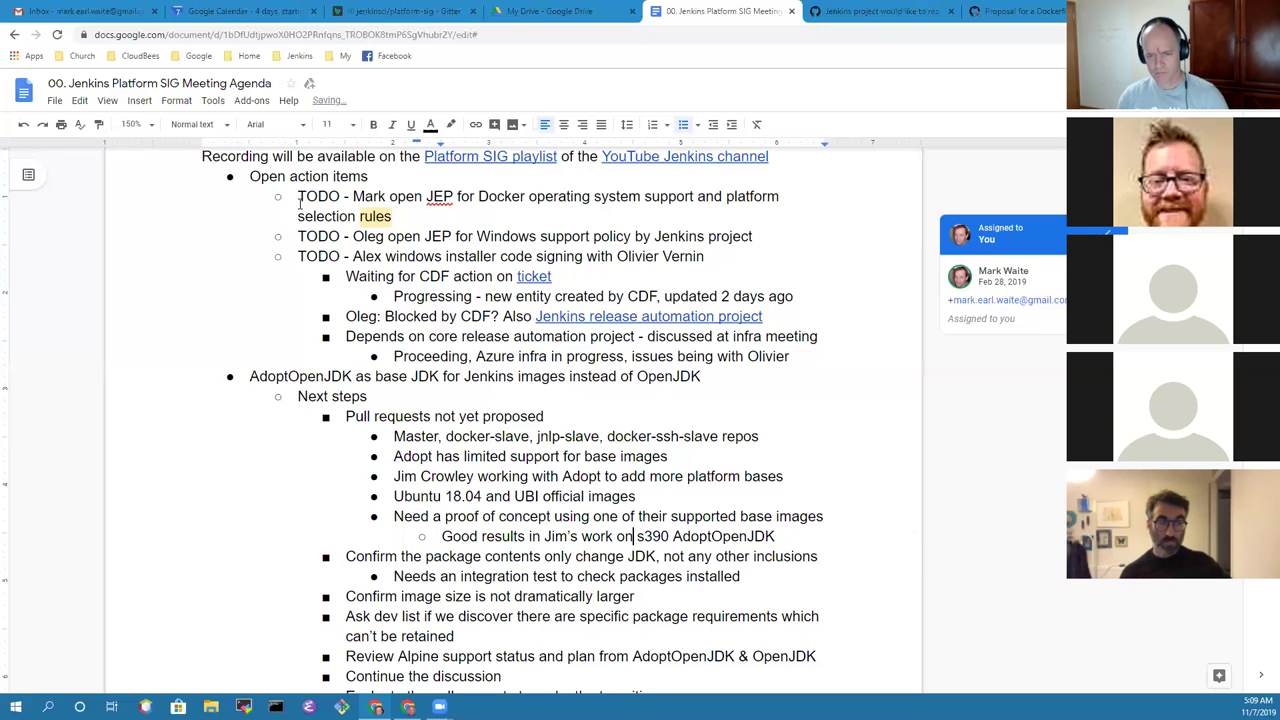
key("End")
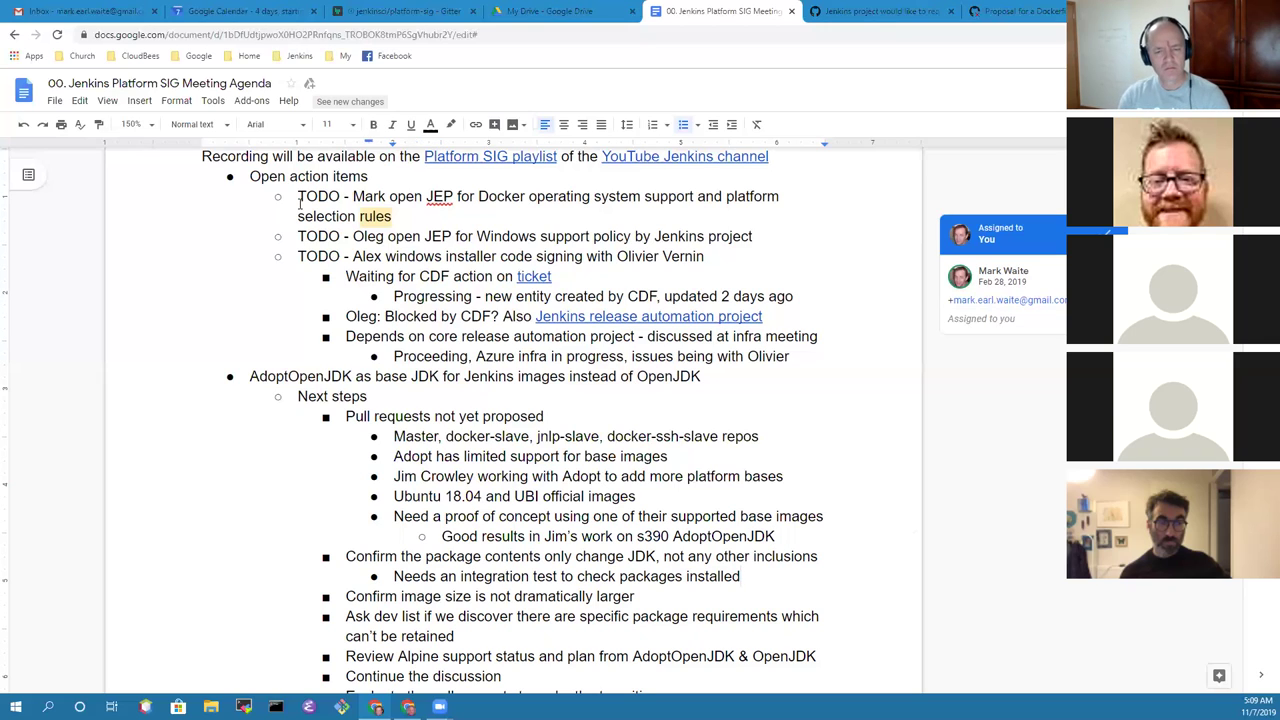
key("Up")
Step: Add an outdented next step that a contributor submitted a PR to AdoptOpenJDK for Windows nanoserver
key("Return")
key("shift+Tab")
key("shift+Tab")
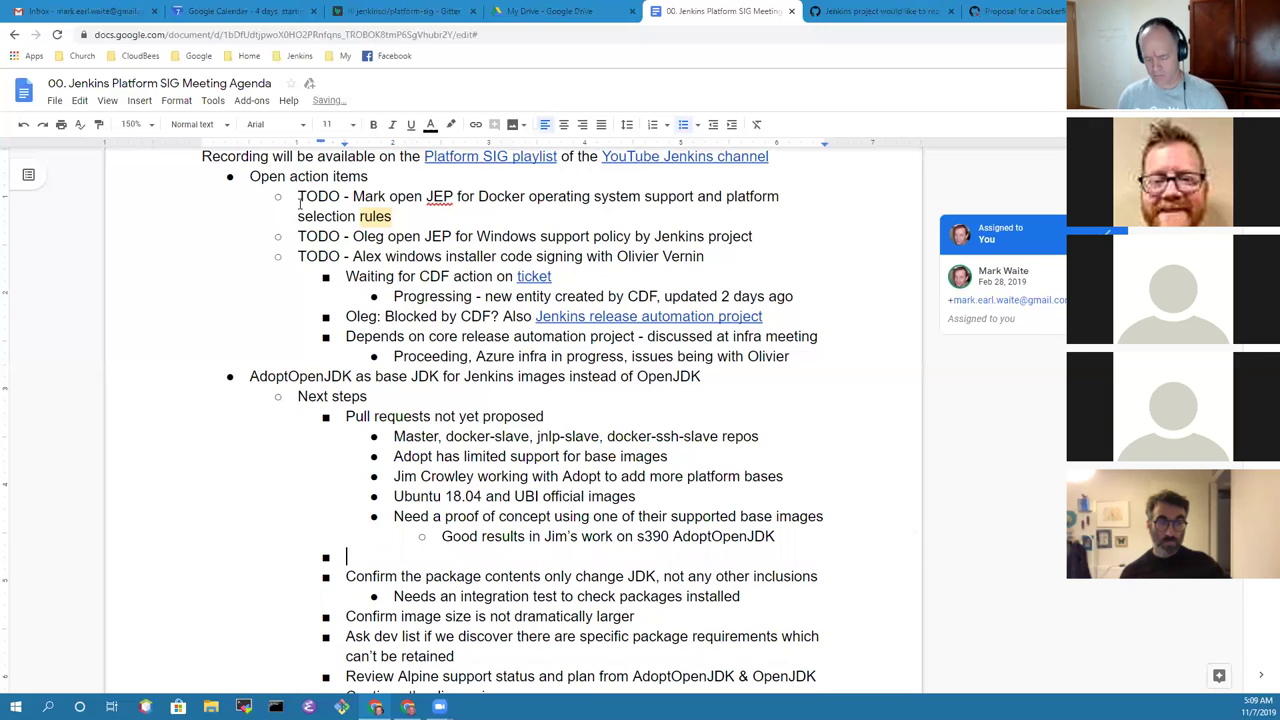
type("Alex Earl")
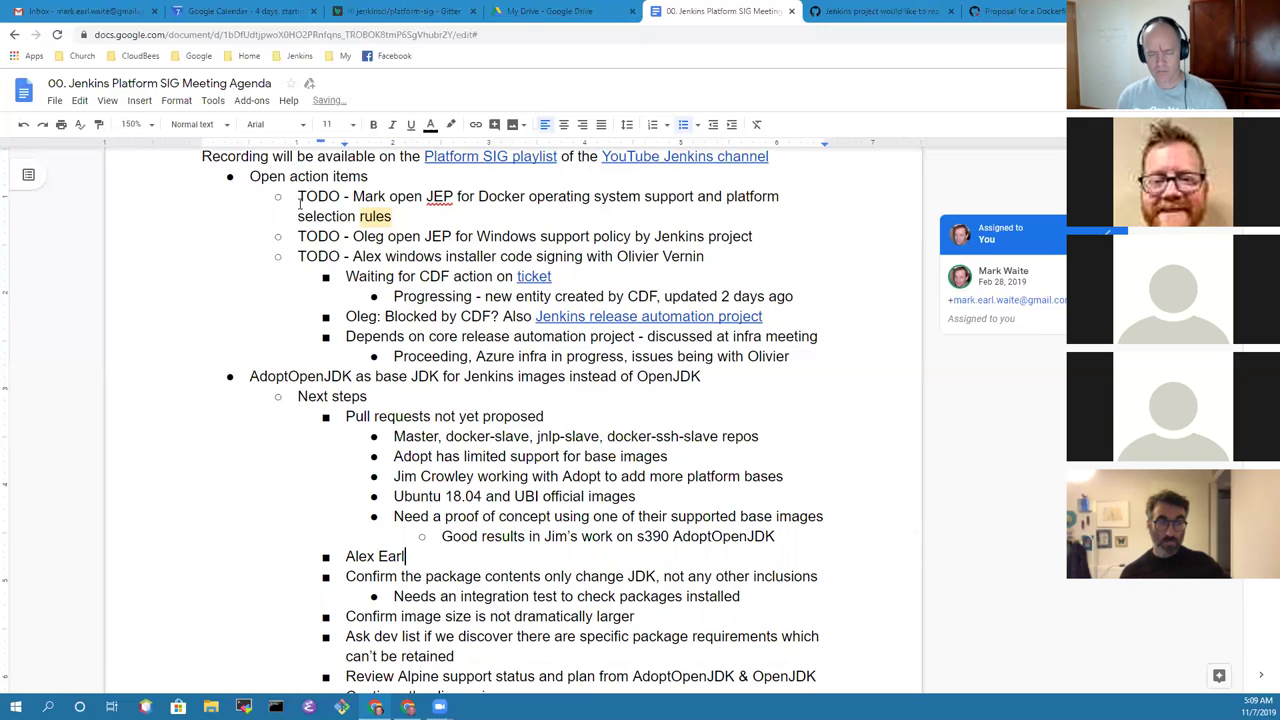
type(" submitted a PR to Adopt")
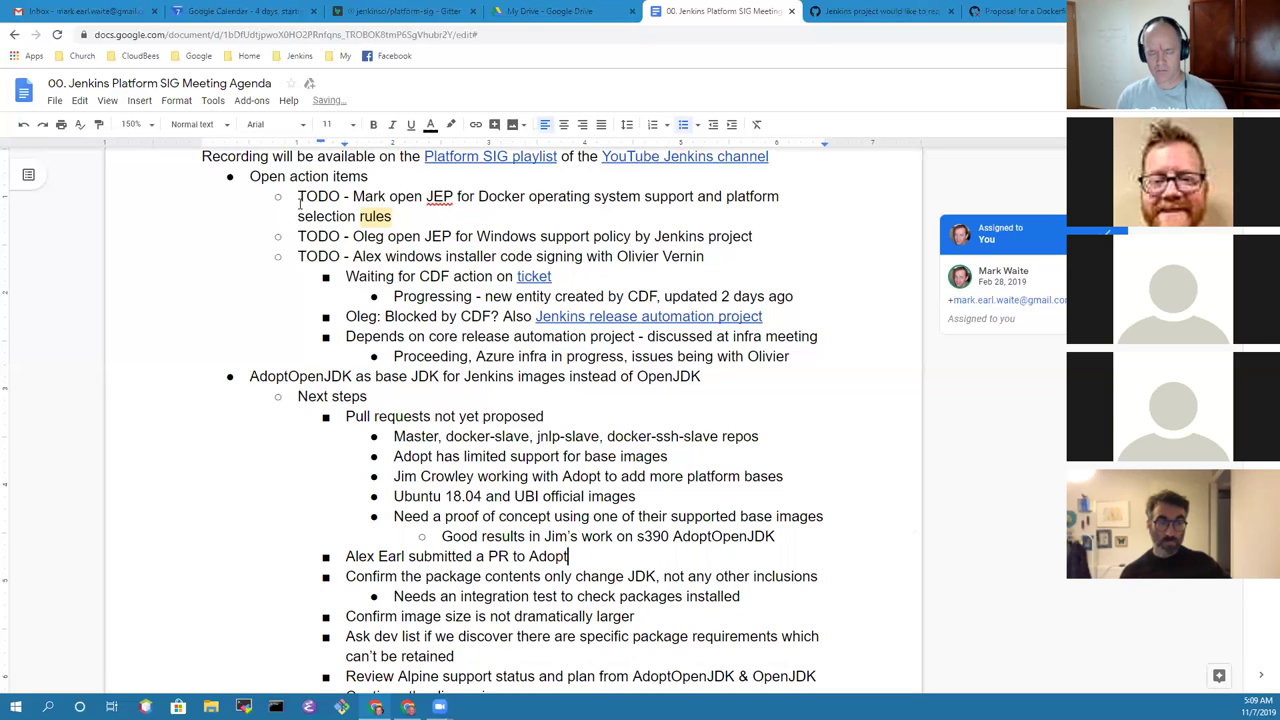
type("OpenJDK ")
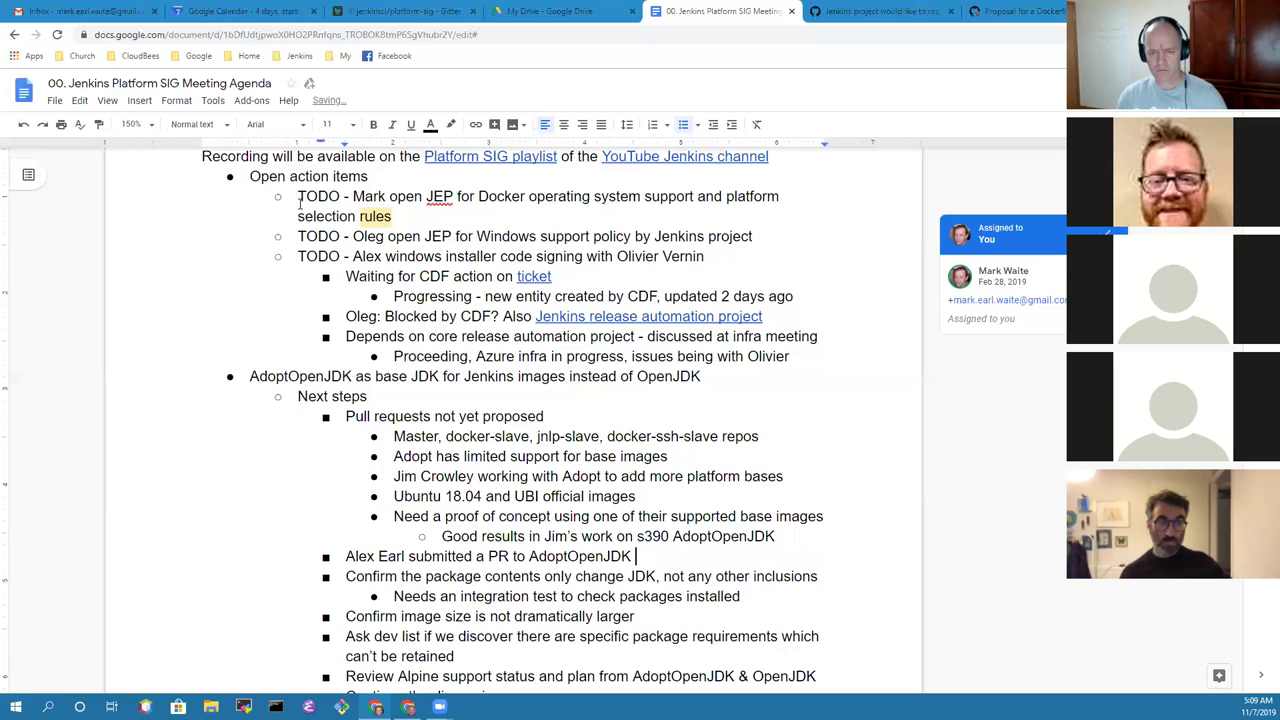
type("for Windows nanoserver")
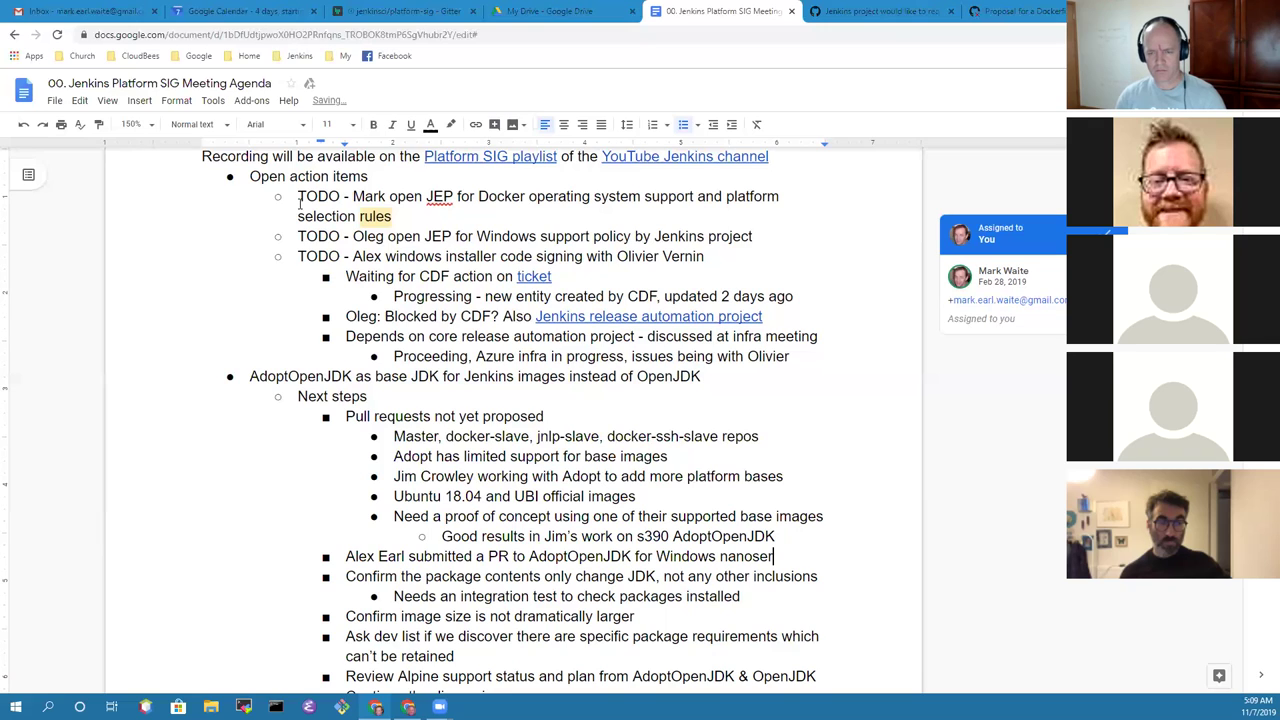
Step: Add the sub-note 'Their build infrastructure doesn't have Windows', fixing the 'WIndows' capitalisation
key("Return")
key("Tab")
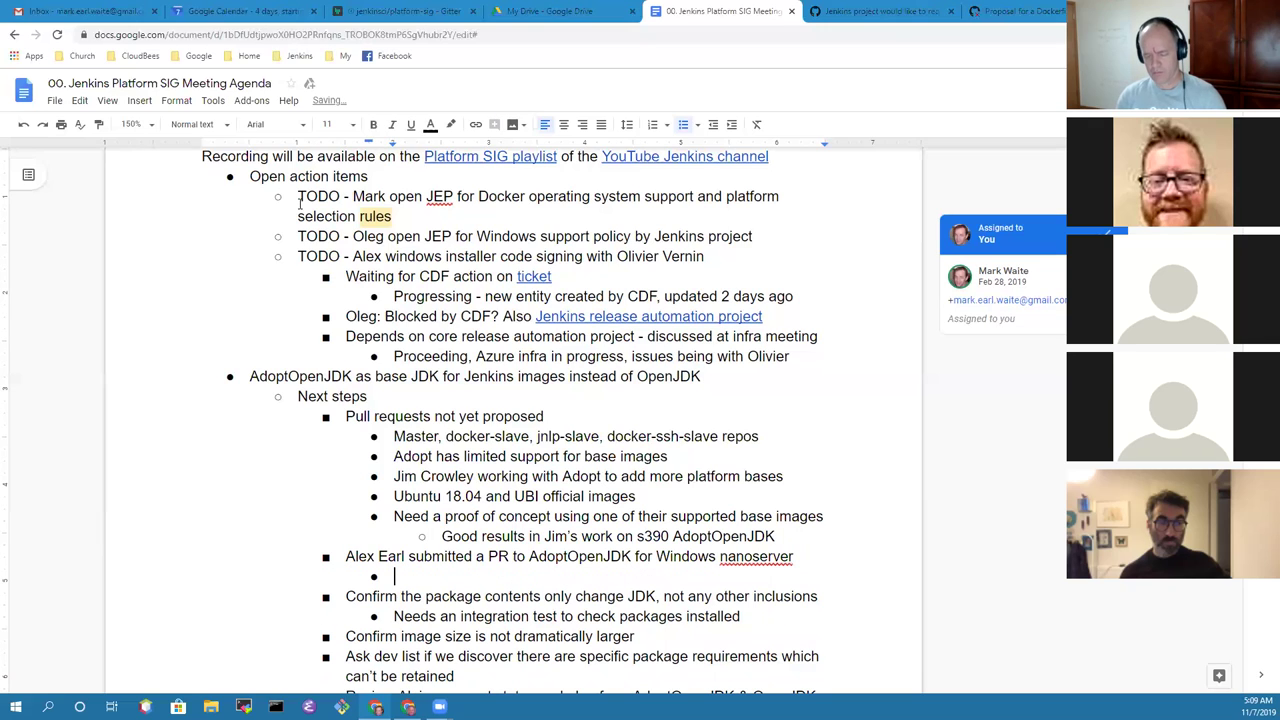
type("Their buil")
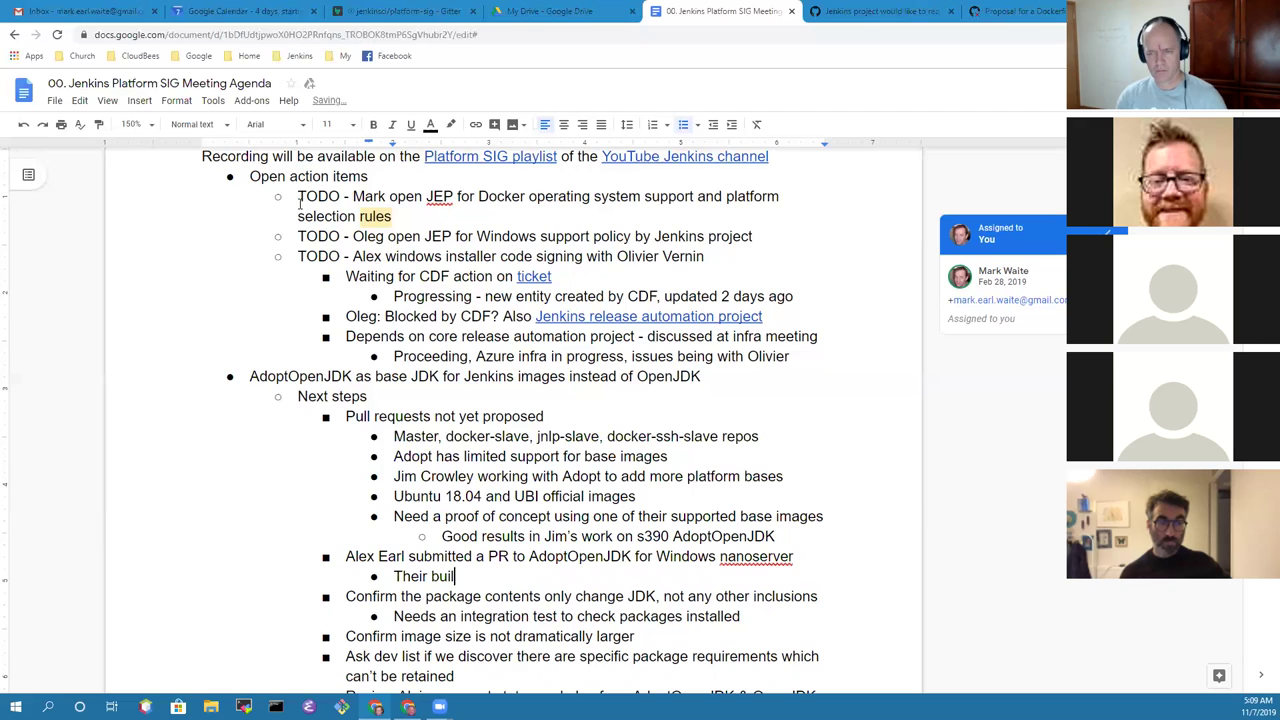
type("d instrac")
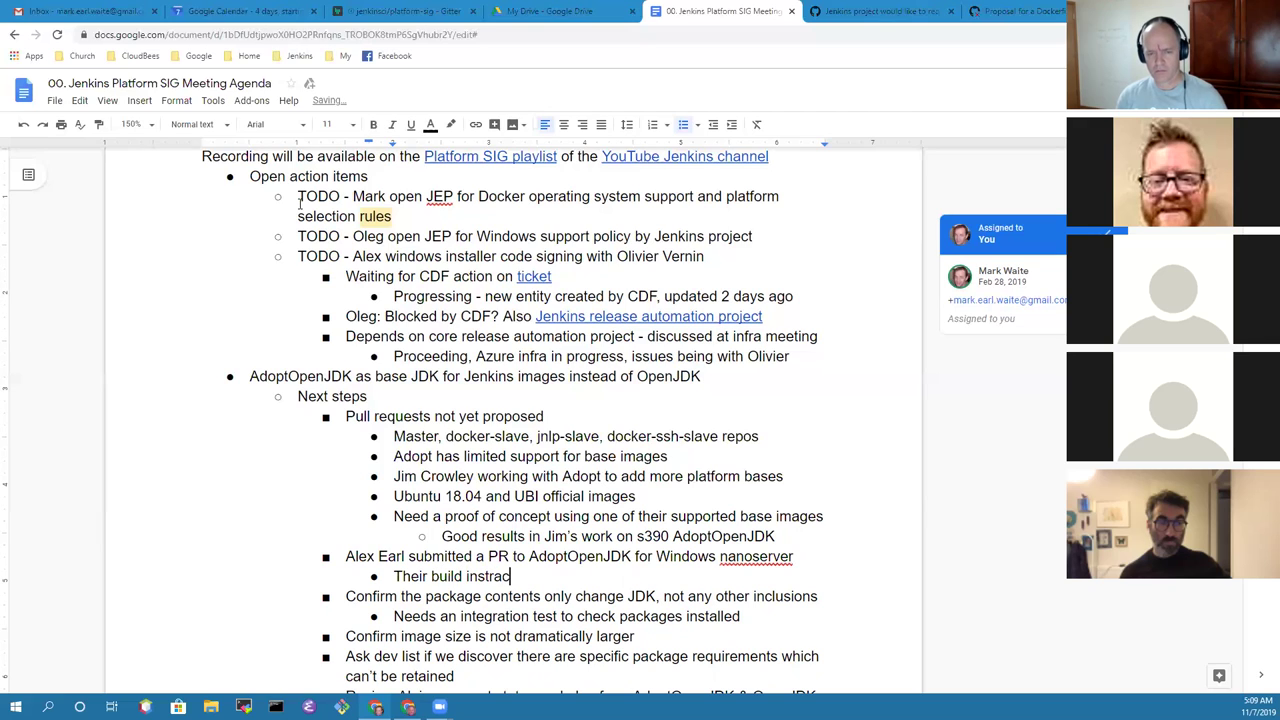
key("BackSpace")
key("BackSpace")
key("BackSpace")
key("BackSpace")
key("BackSpace")
type("fras")
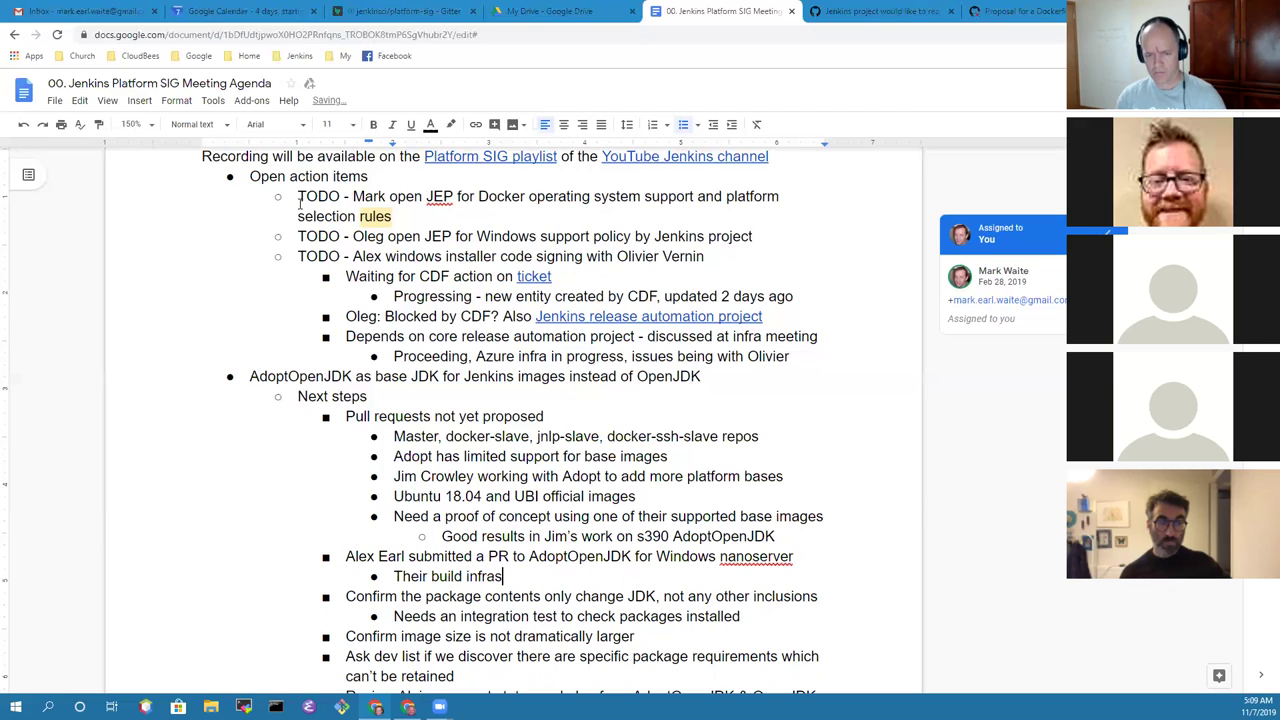
type("tructure")
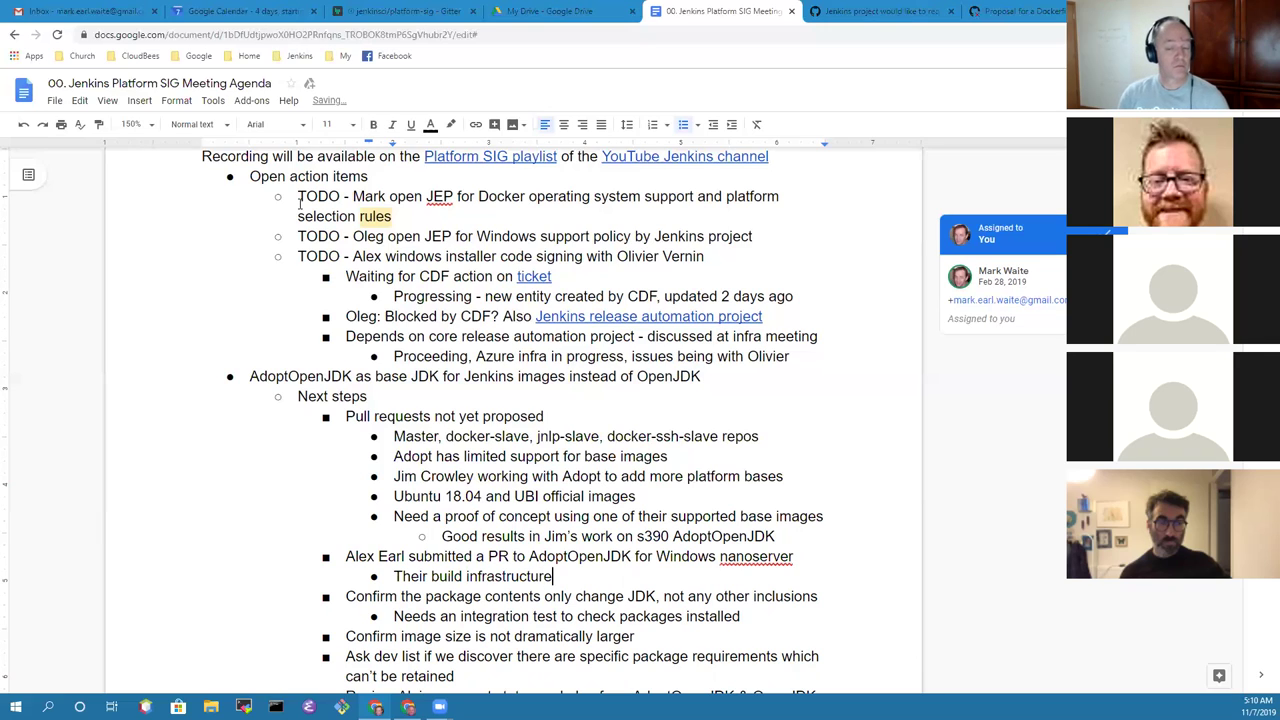
type(" doesn't have W")
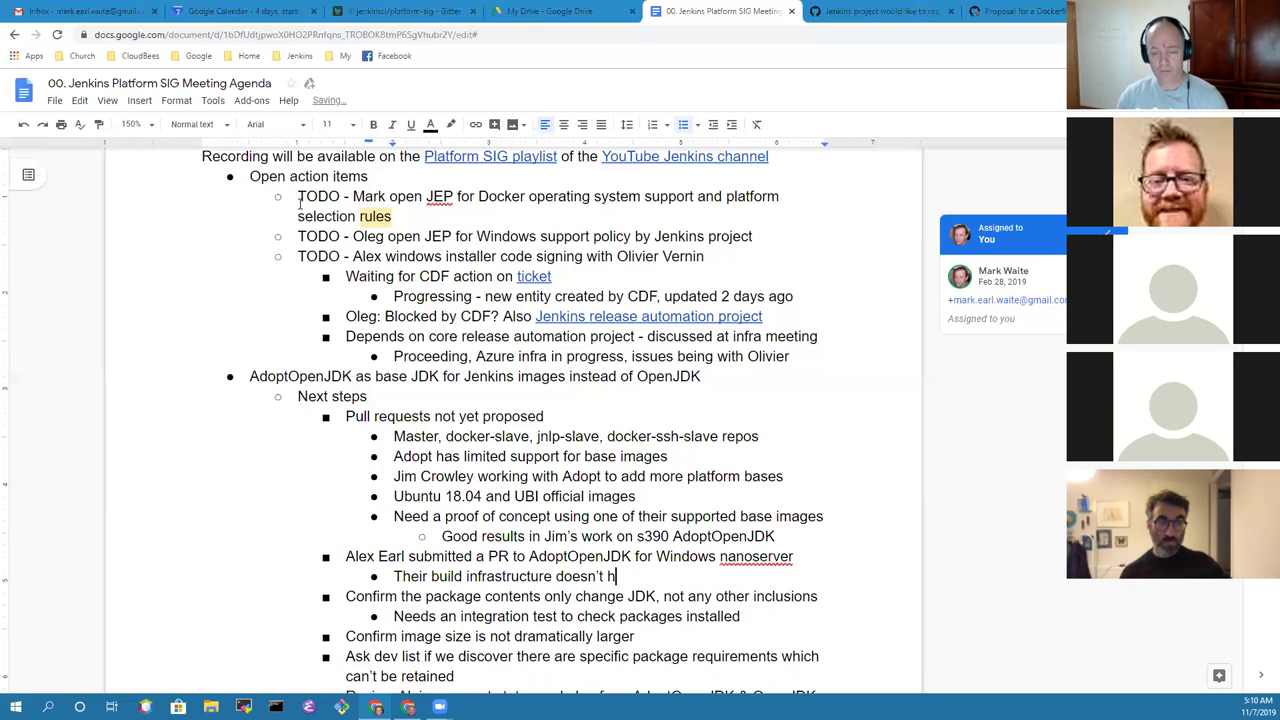
type("Indows")
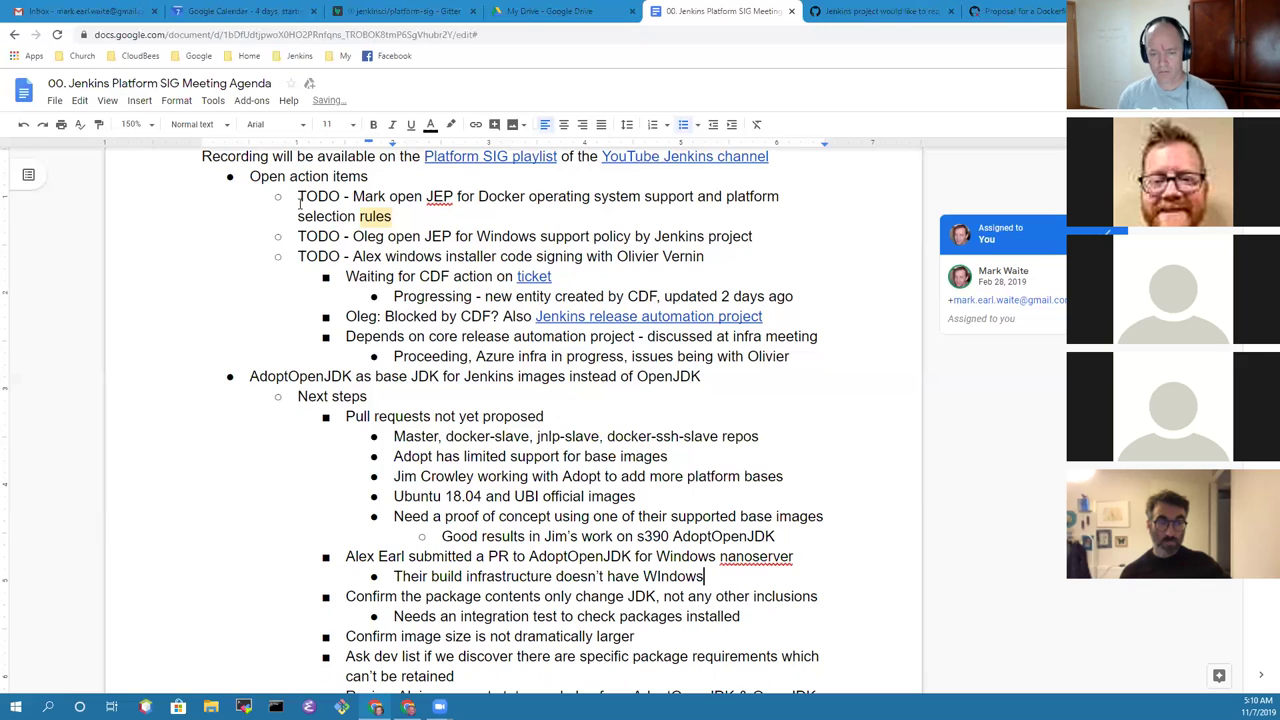
key("Return")
Step: Add the note 'GitHub Actions include Windows docker images, could use it'
key("Return")
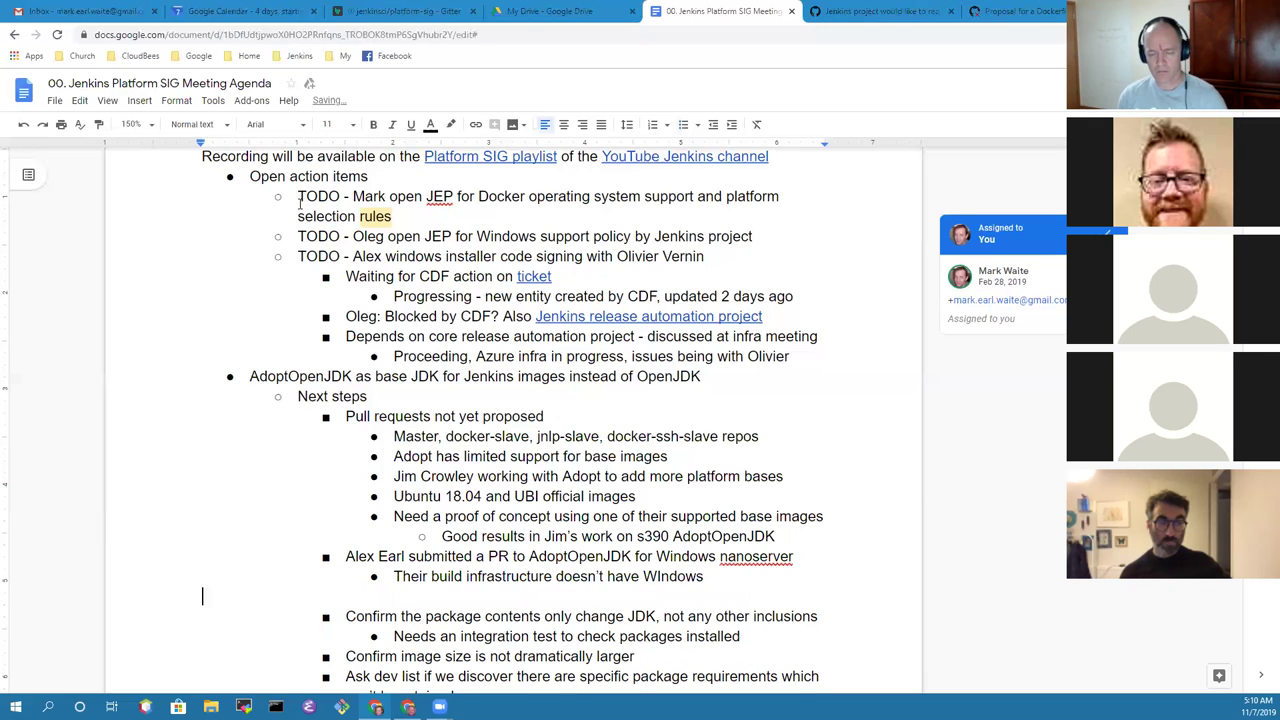
key("BackSpace")
key("ctrl+Left")
key("Right")
key("Right")
key("BackSpace")
type("i")
key("End")
key("Return")
type("GitHub Actions include Windows docker images")
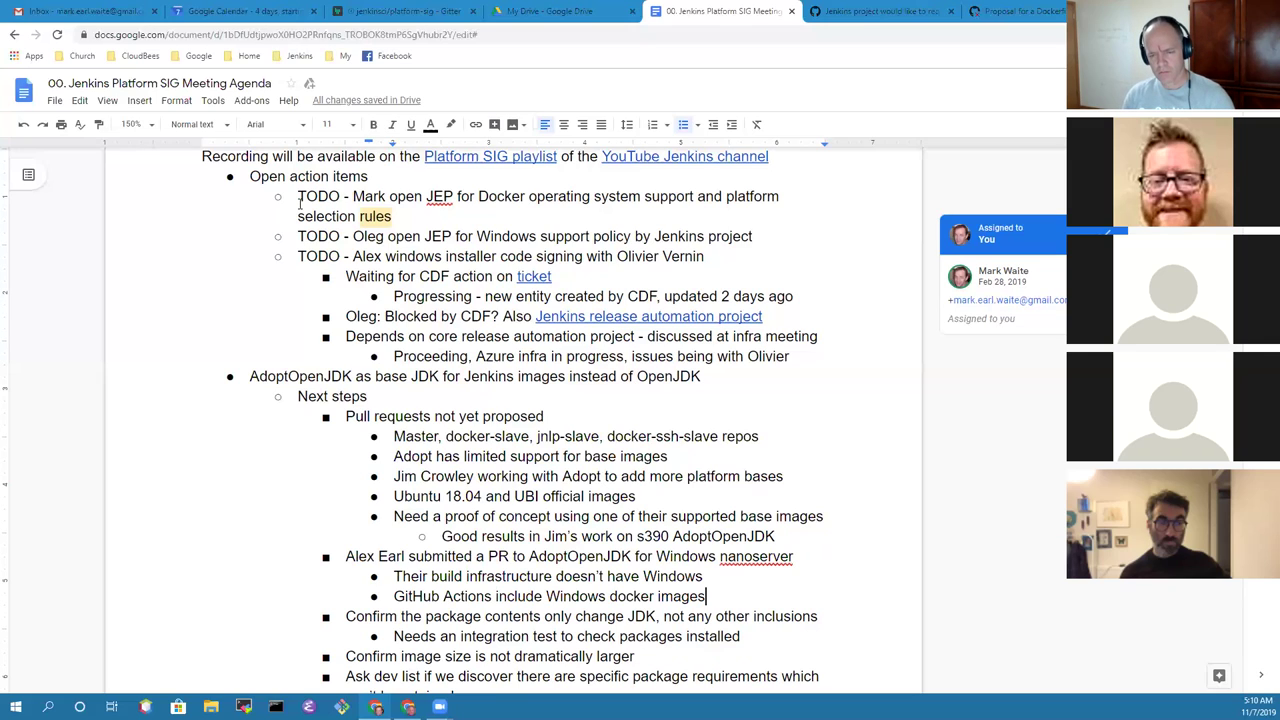
type(", could use it")
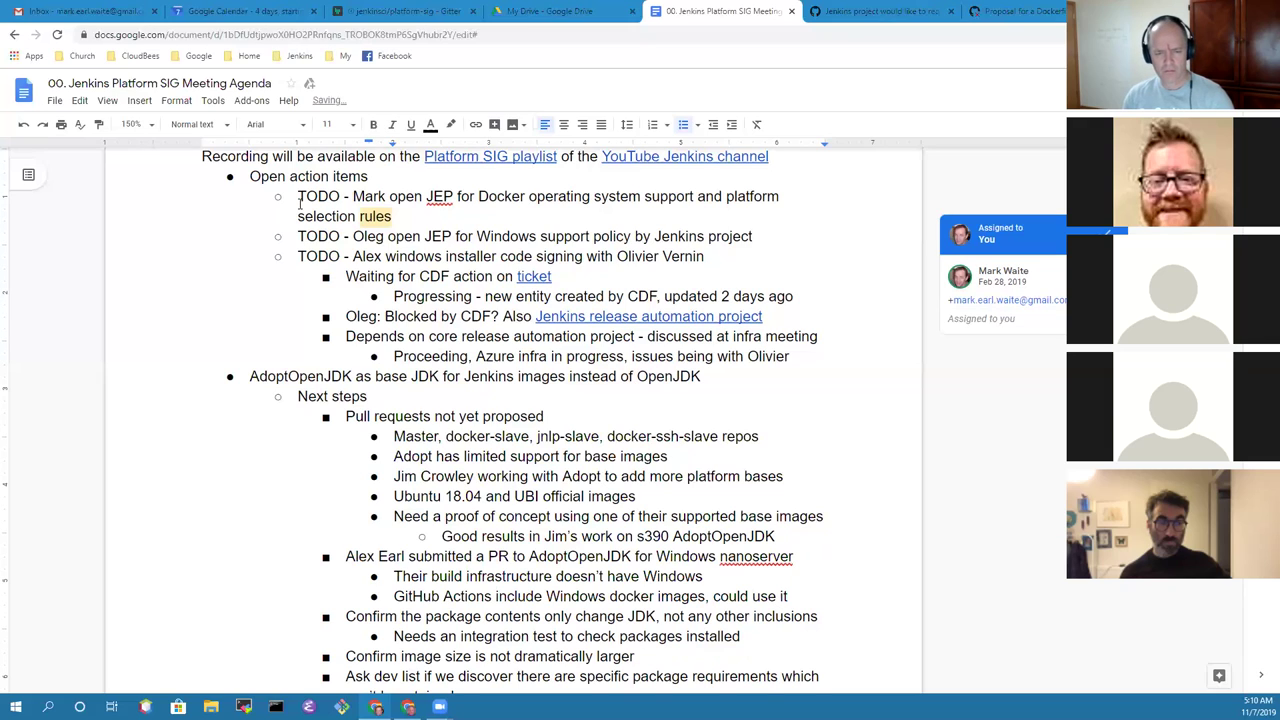
Step: Add the note 'Easy to build the nano images, work well' below the GitHub Actions bullet
key("Return")
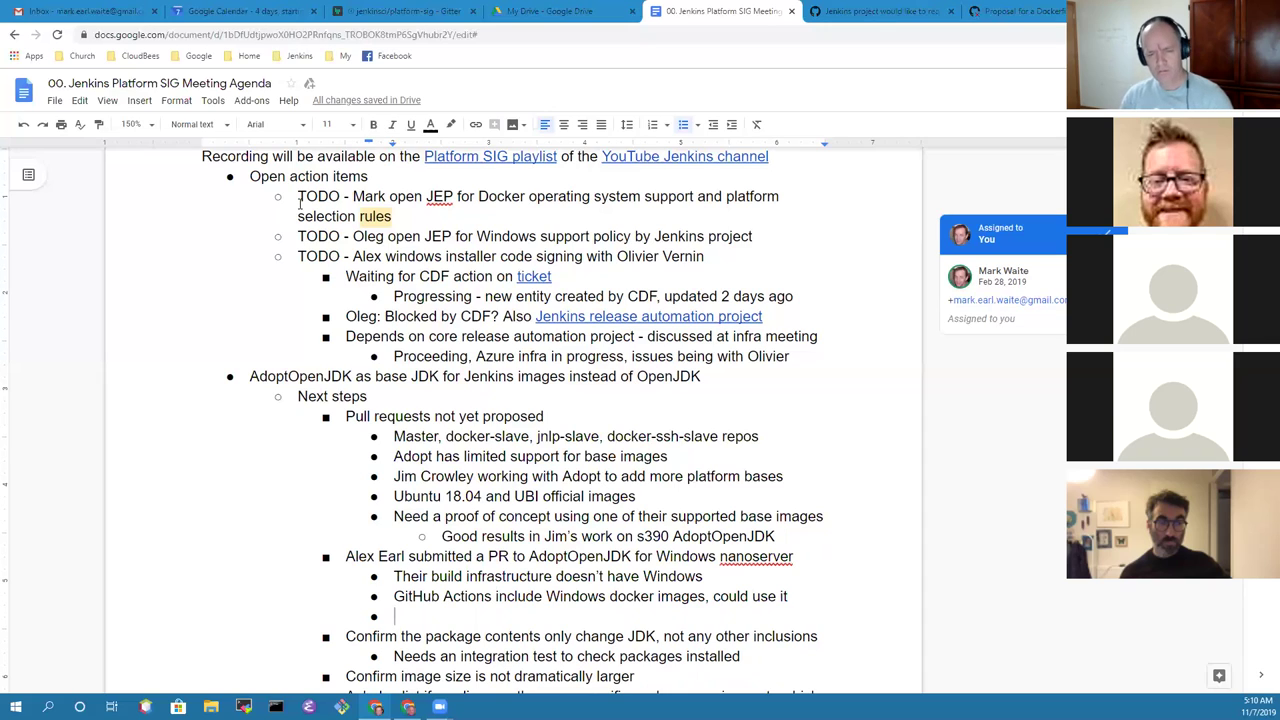
type("Easy to build teh")
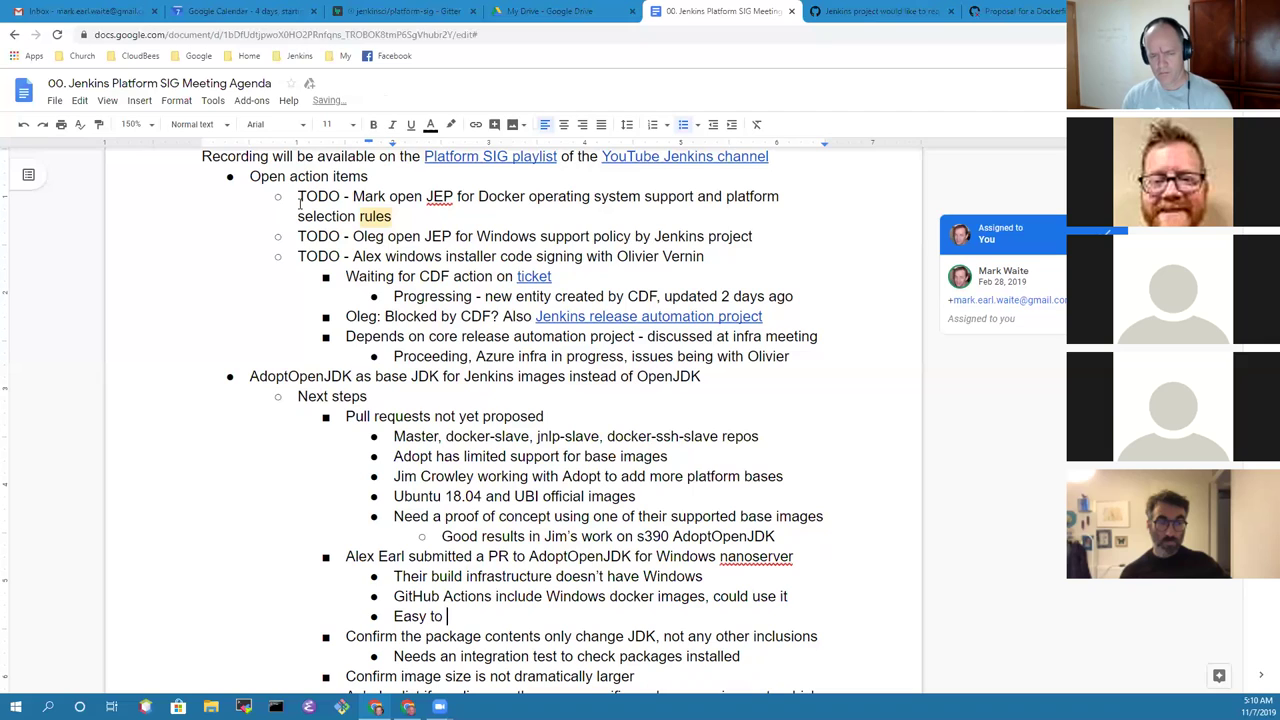
key("BackSpace")
key("BackSpace")
key("BackSpace")
type("he non")
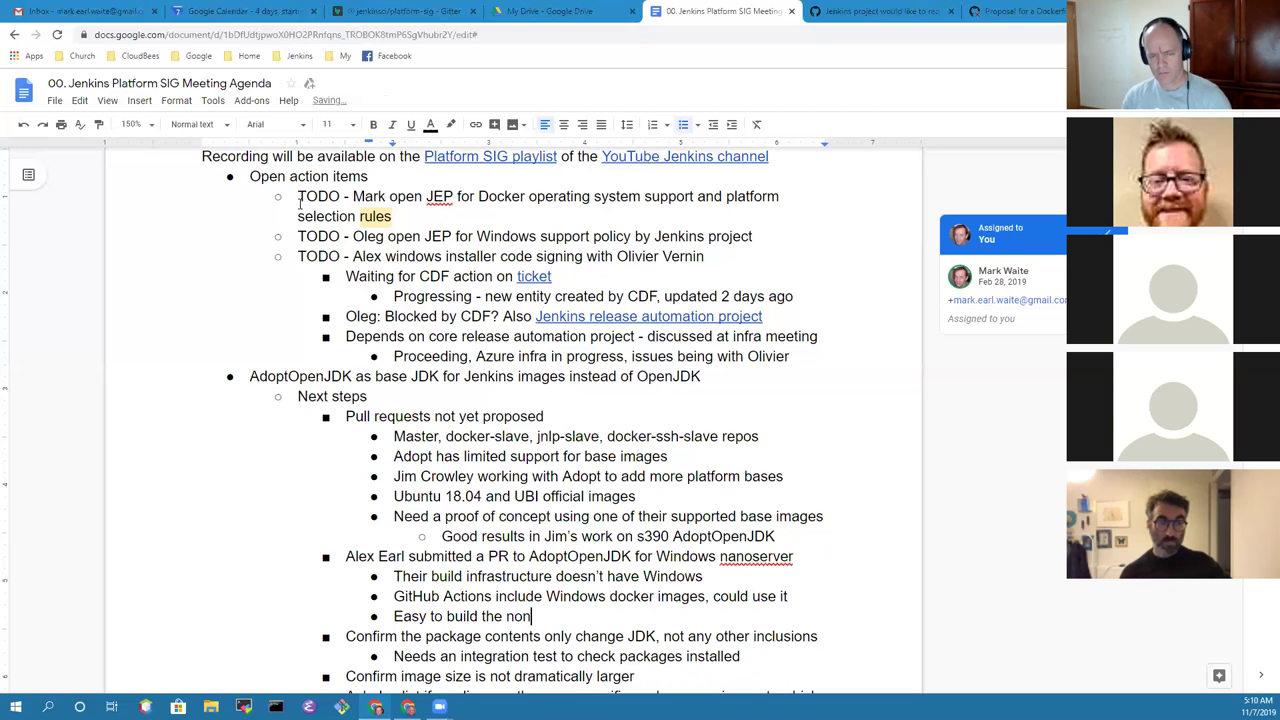
key("BackSpace")
key("BackSpace")
type("ano images")
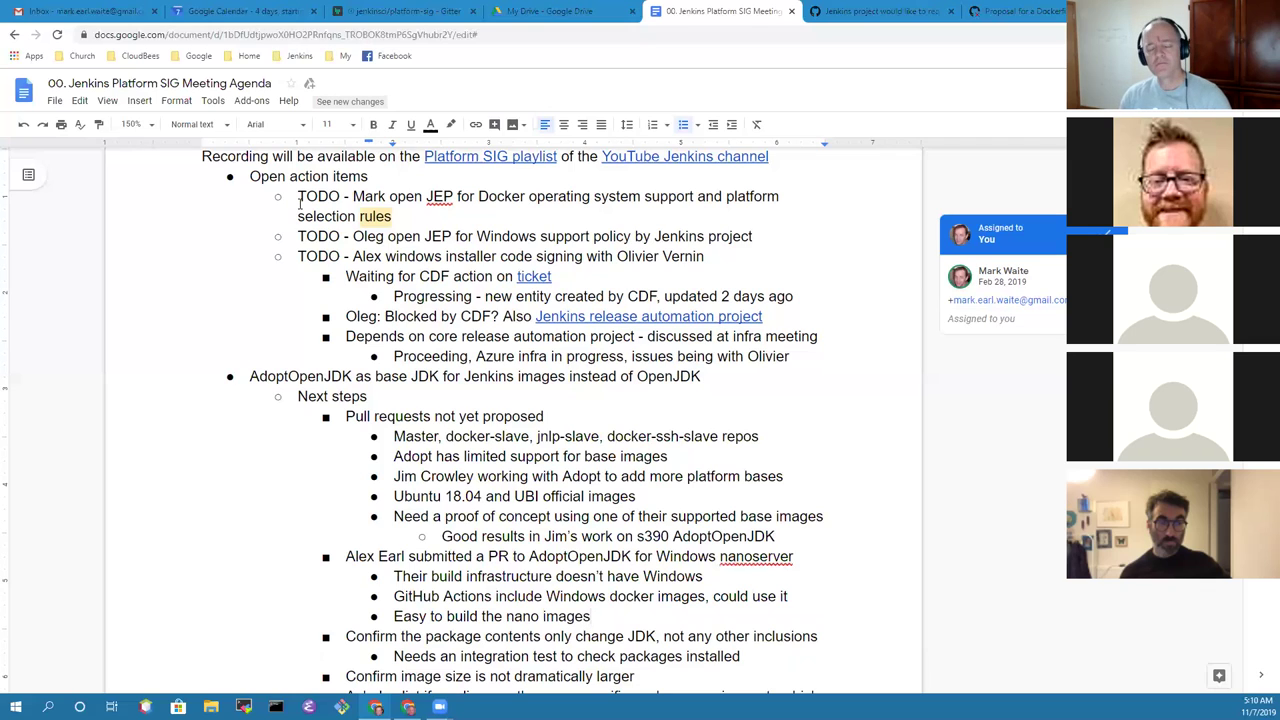
type(", work well")
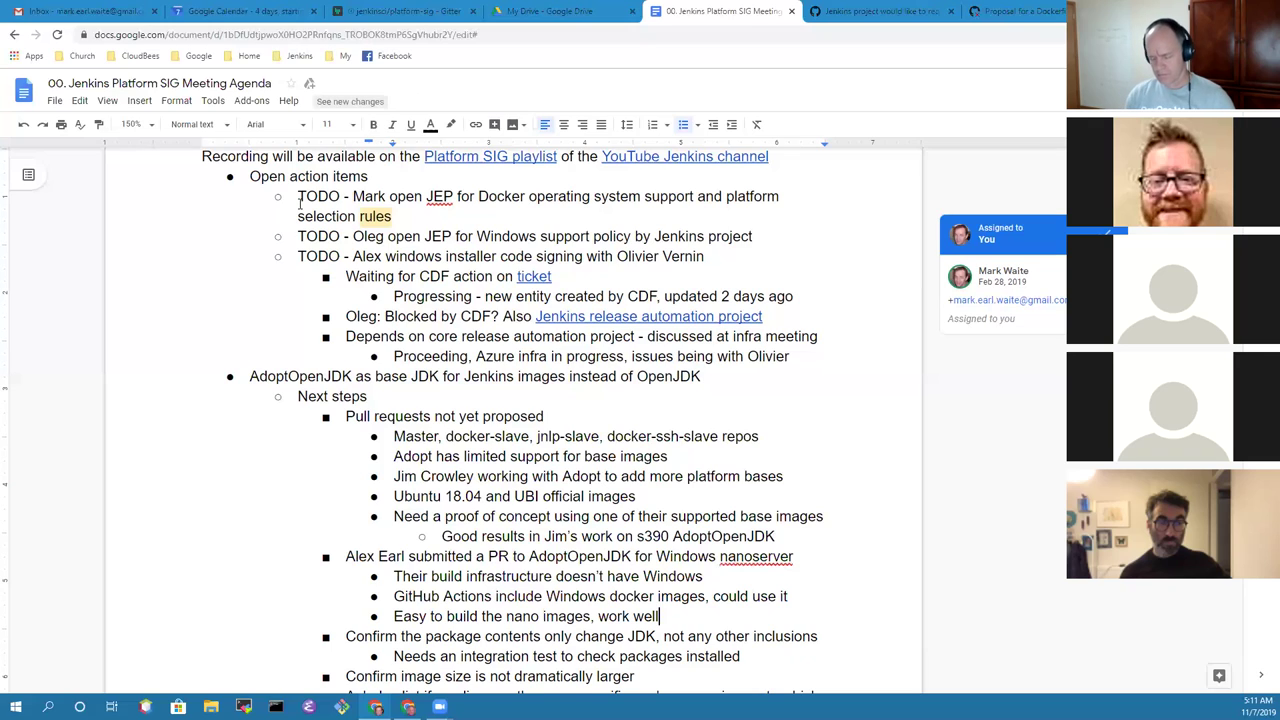
Step: Add the note 'Windows nanoserver images very interesting for agents' beneath it
key("Return")
type("Windows")
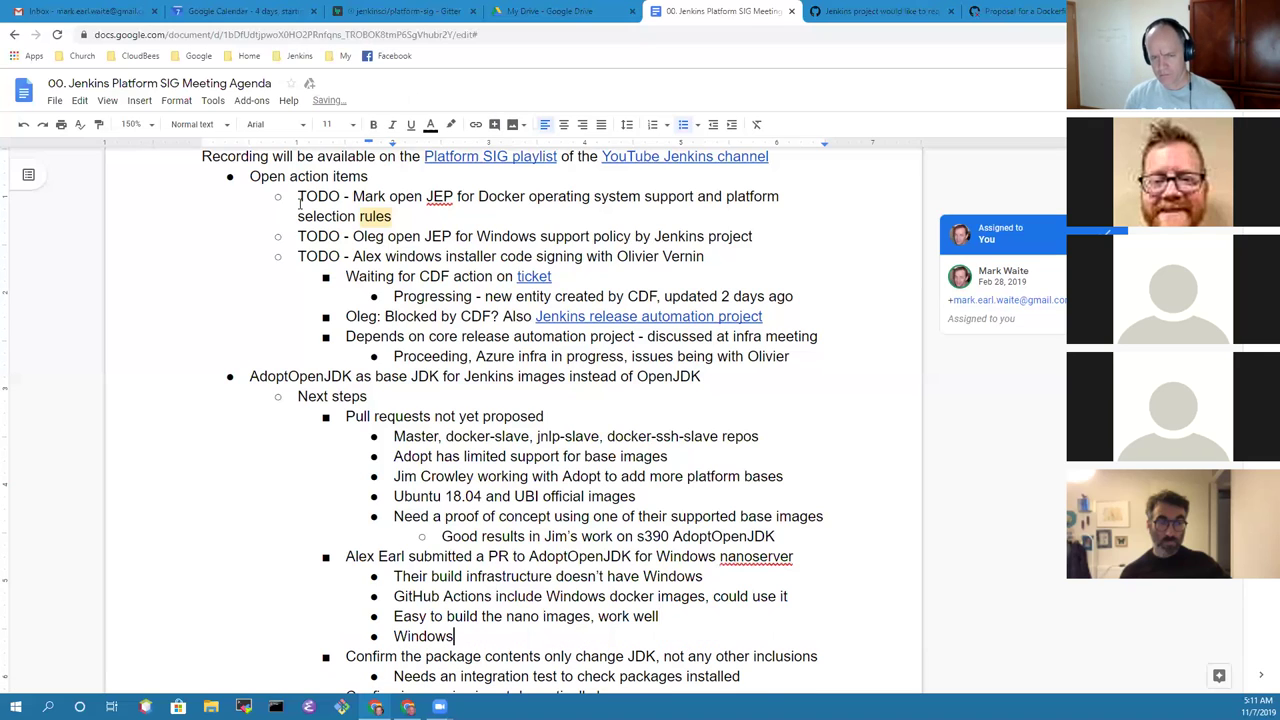
type(" nan")
key("BackSpace")
key("BackSpace")
type("ano")
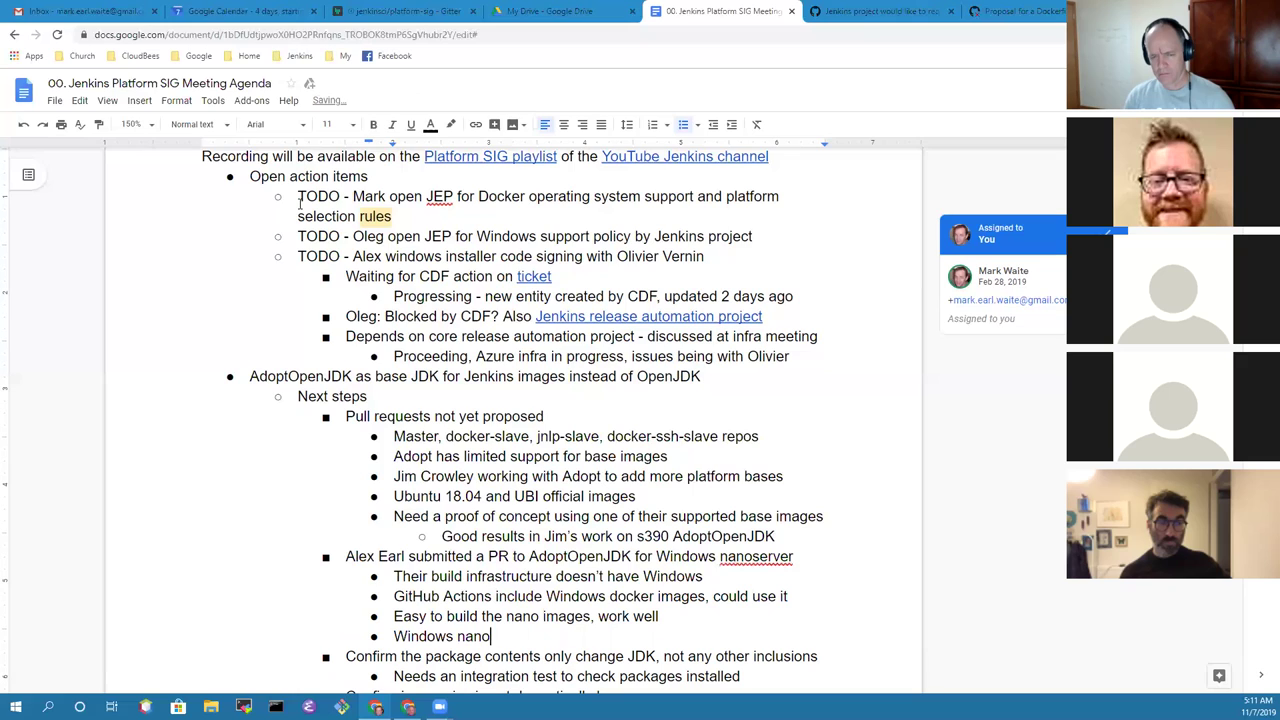
type(" images ")
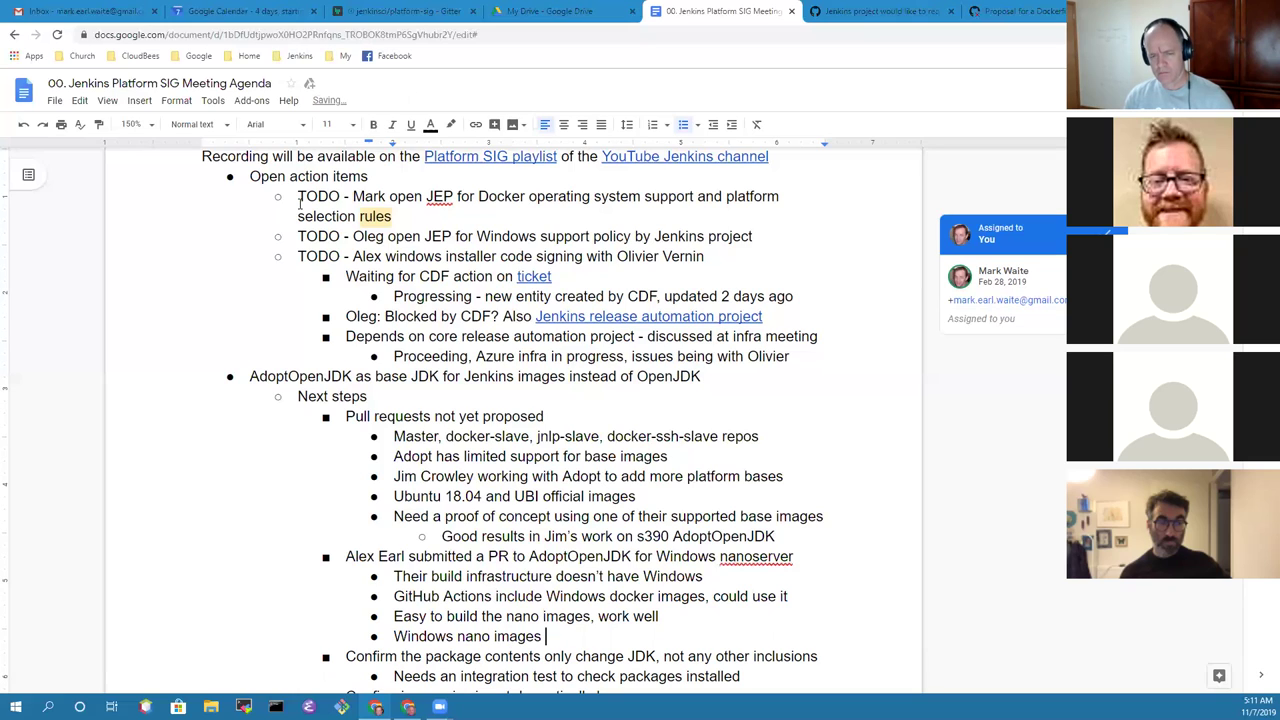
type("very interestr")
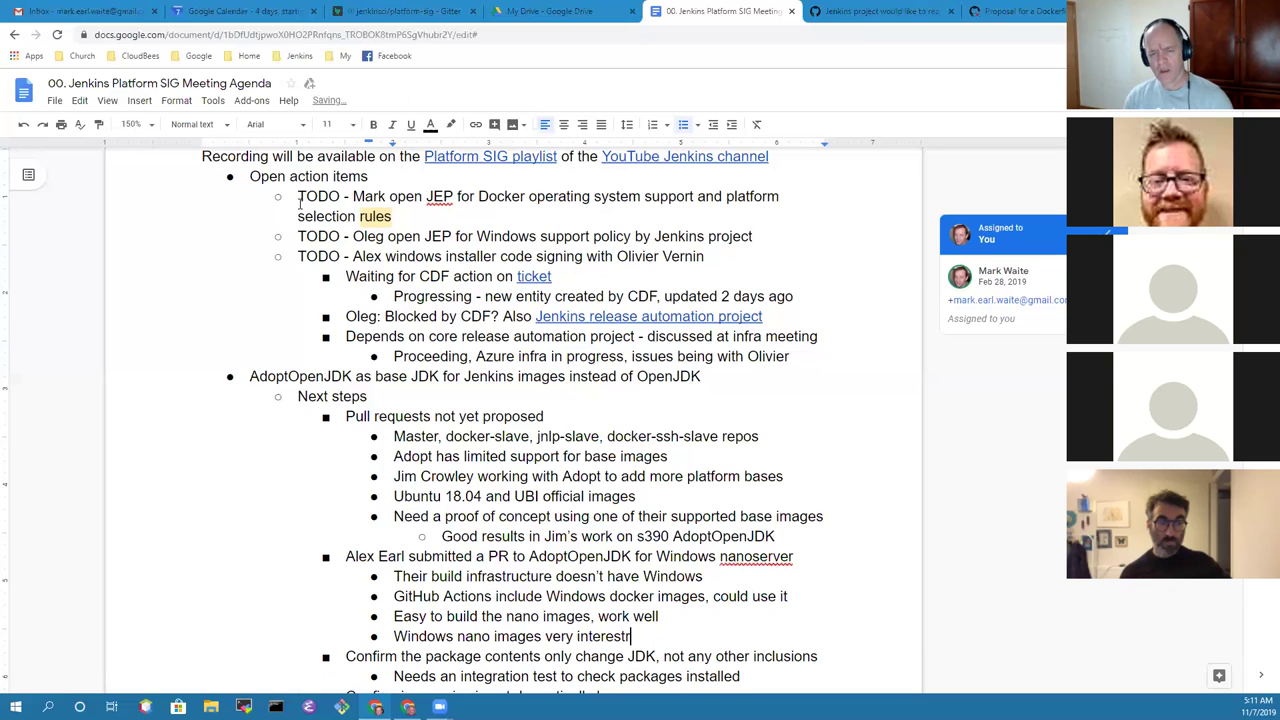
type("ing")
key("BackSpace")
key("BackSpace")
key("BackSpace")
key("BackSpace")
key("BackSpace")
type("ting")
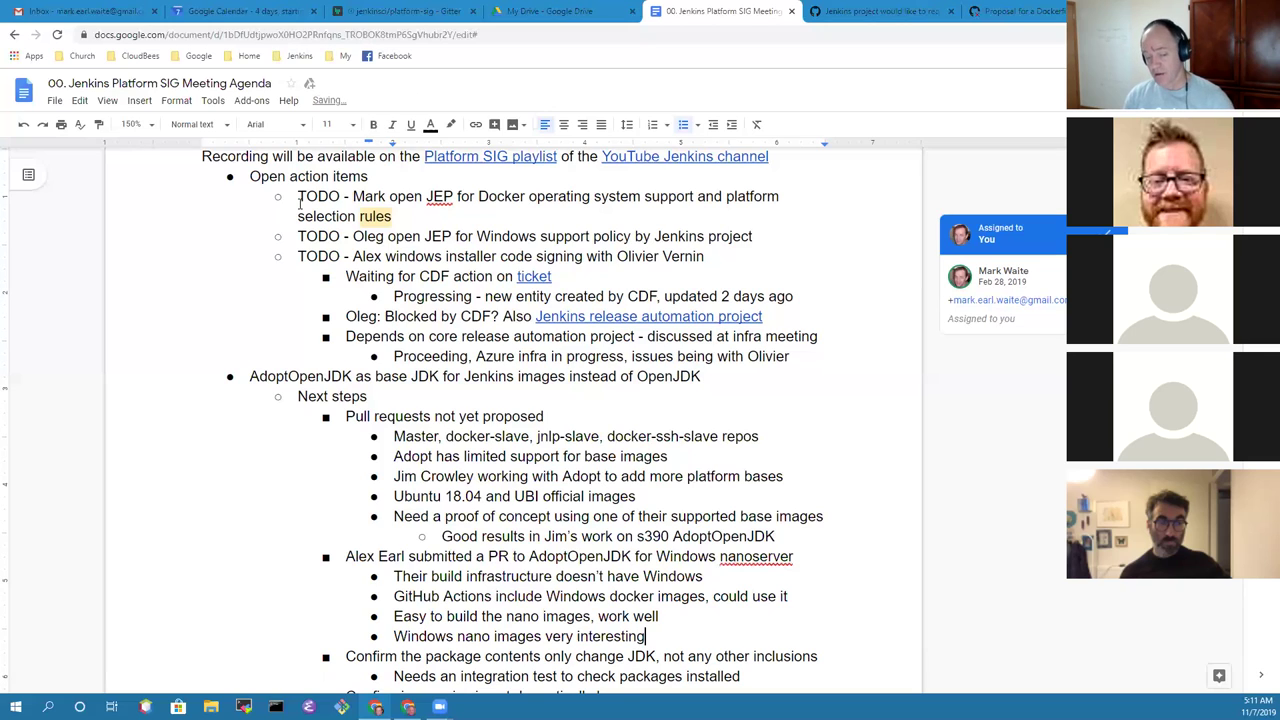
key("ctrl+Left")
key("ctrl+Left")
key("ctrl+Left")
key("Left")
type("server")
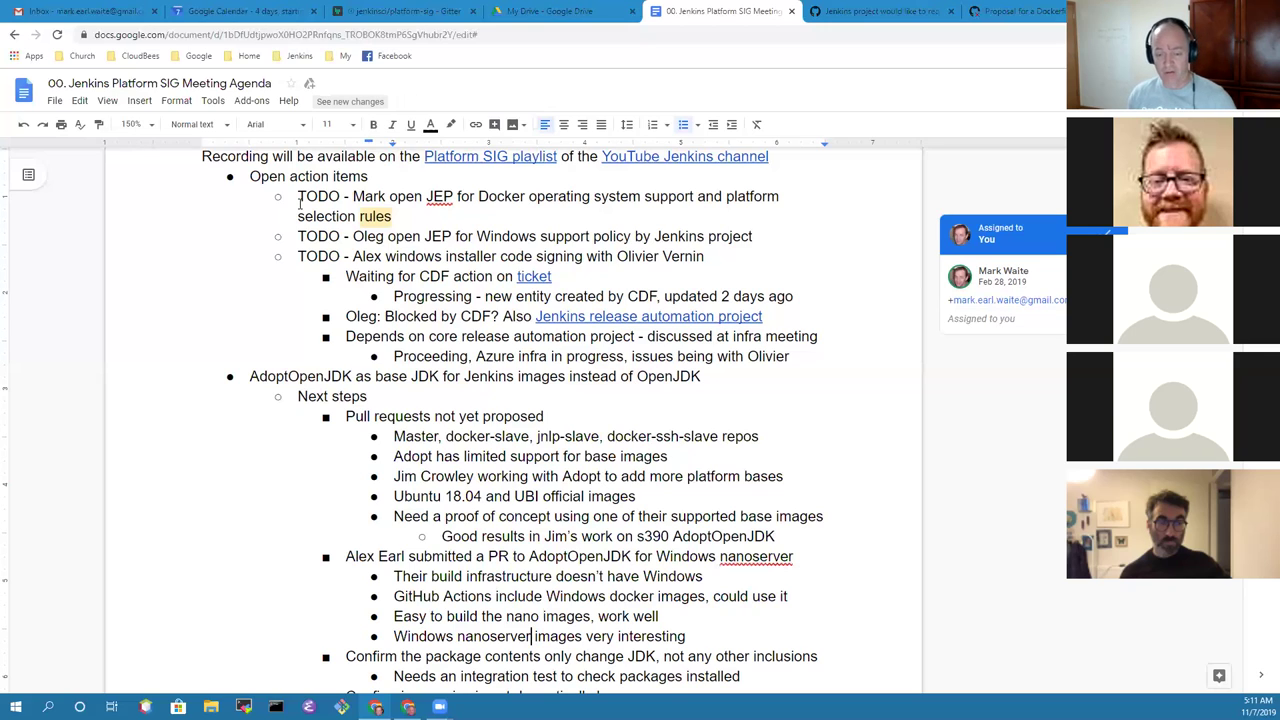
key("End")
type("for agents")
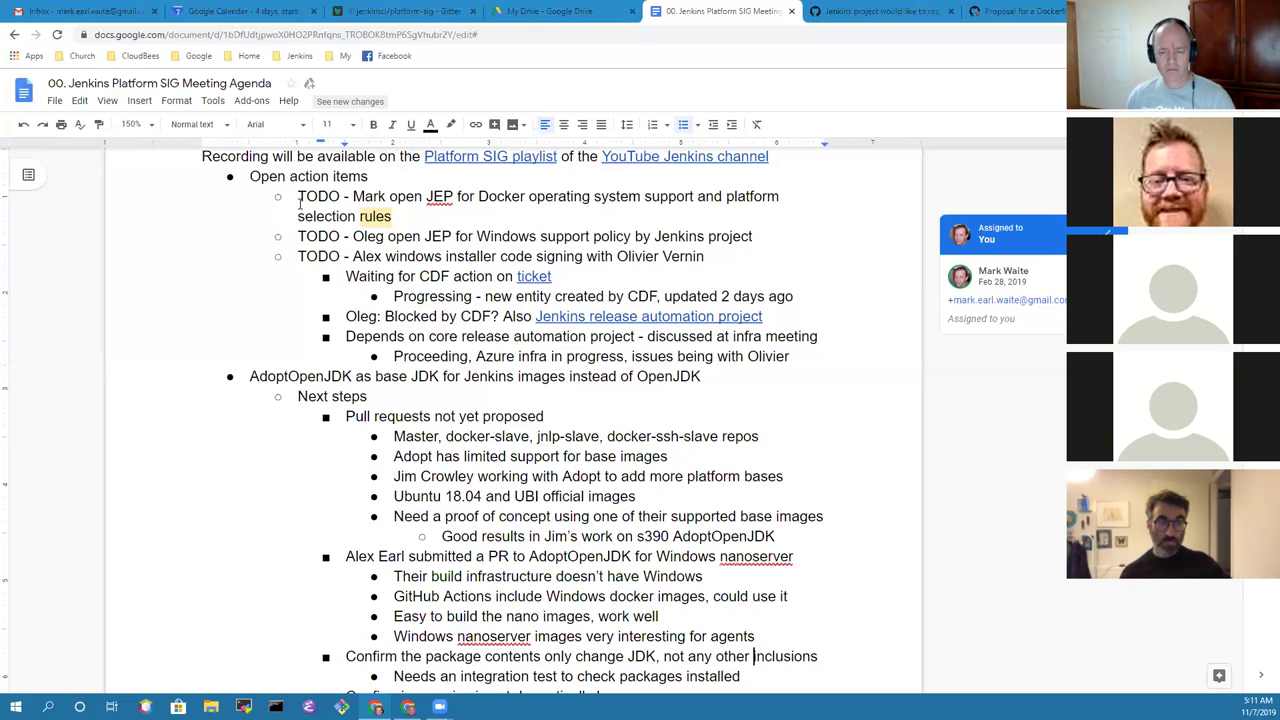
key("Down")
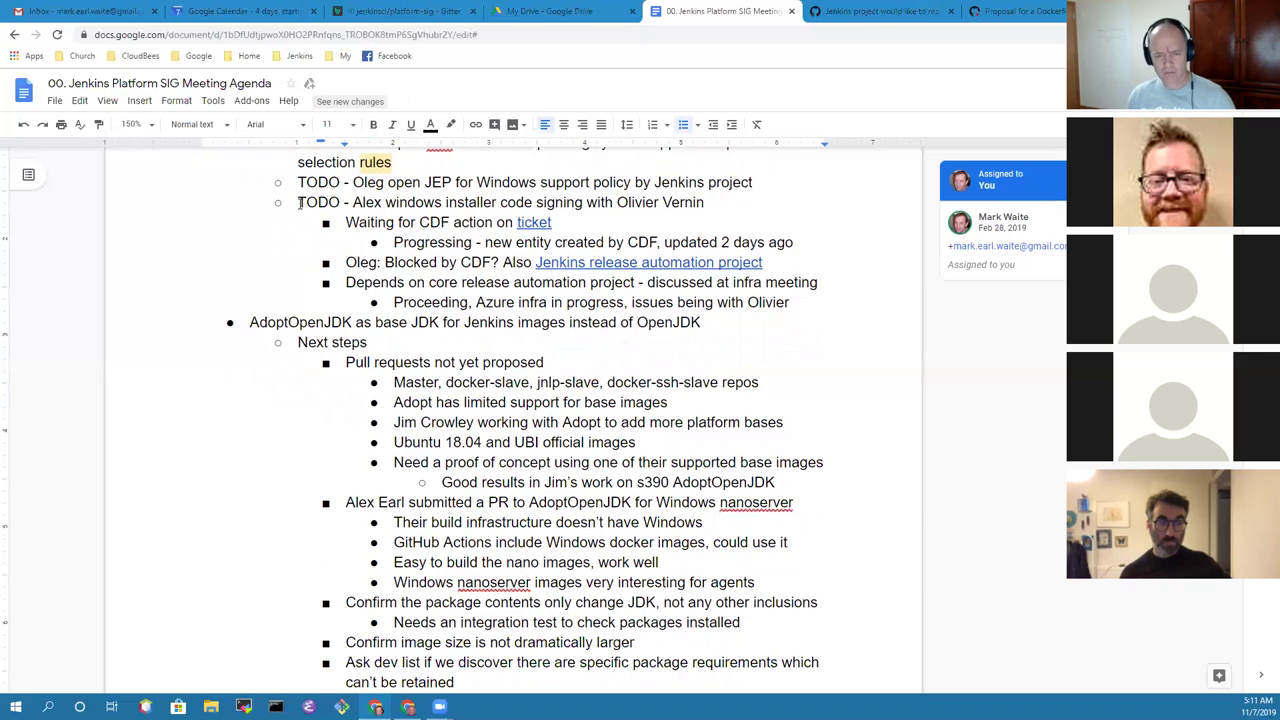
key("Up")
key("Up")
key("Up")
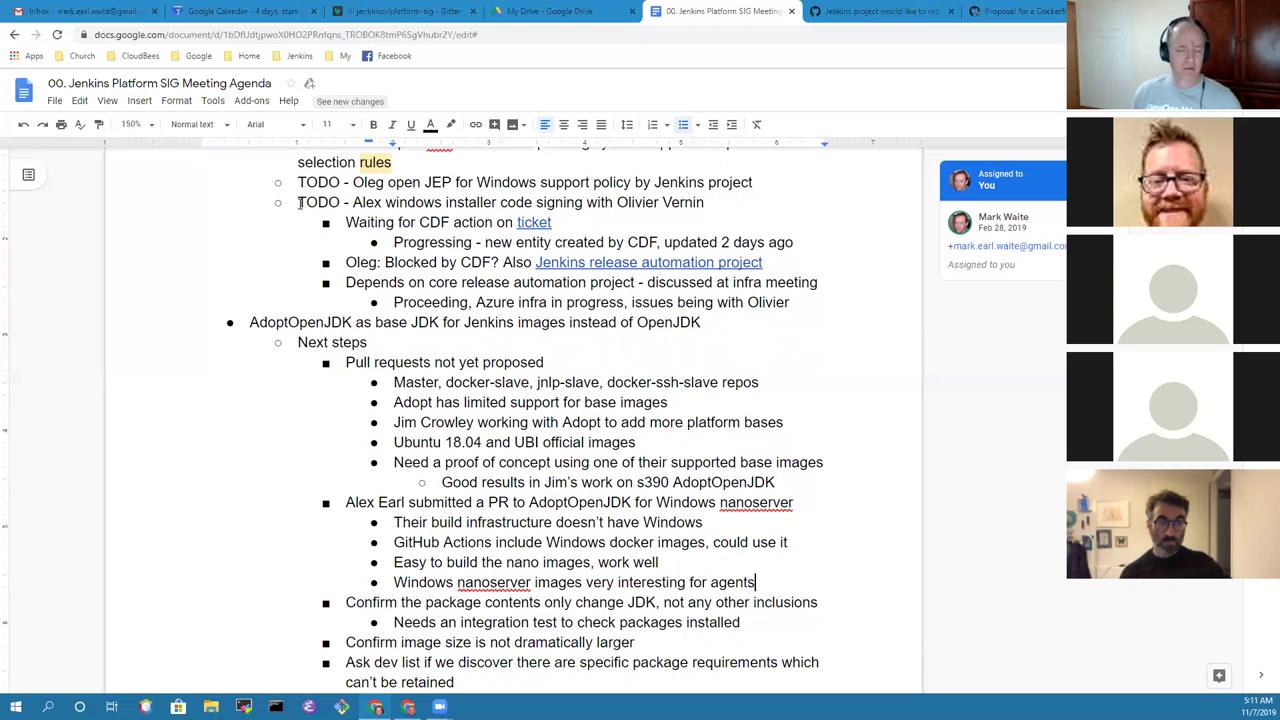
key("Down")
key("Down")
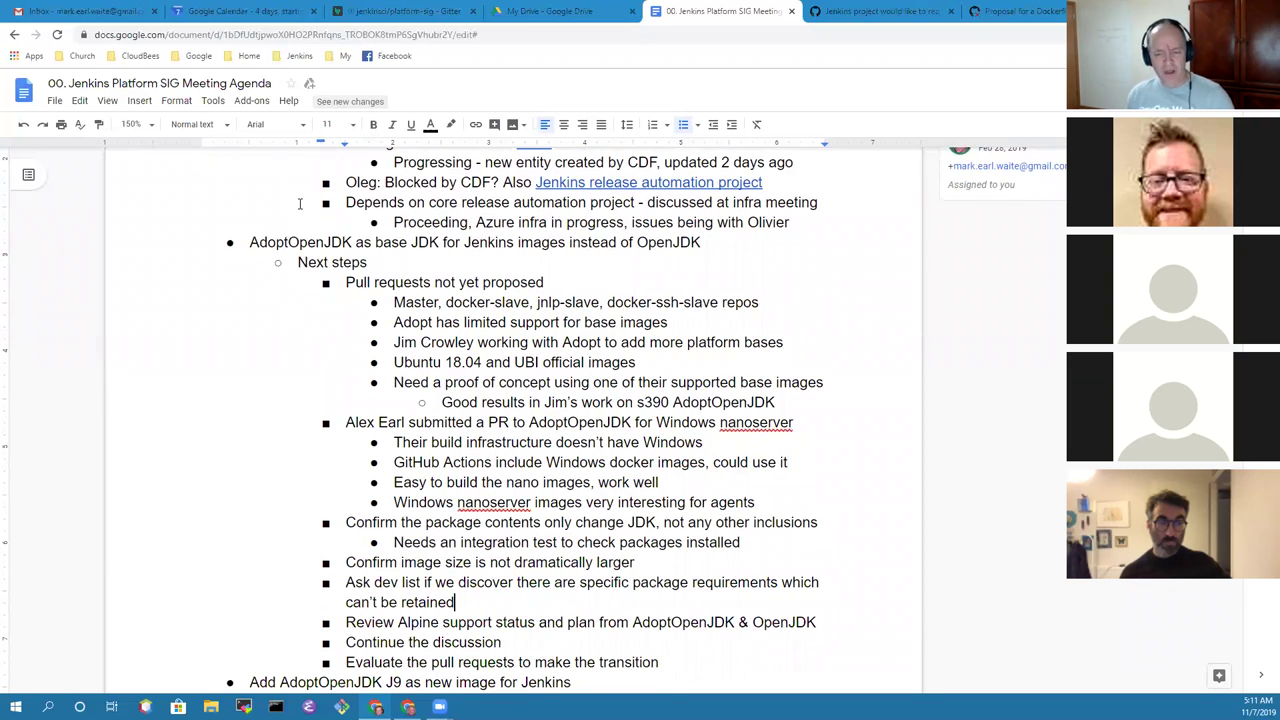
Step: Add an indented sub-note 'Docker library pull request to add AdoptOpenJDK on Alpine' under the Alpine review item
key("Home")
key("shift+End")
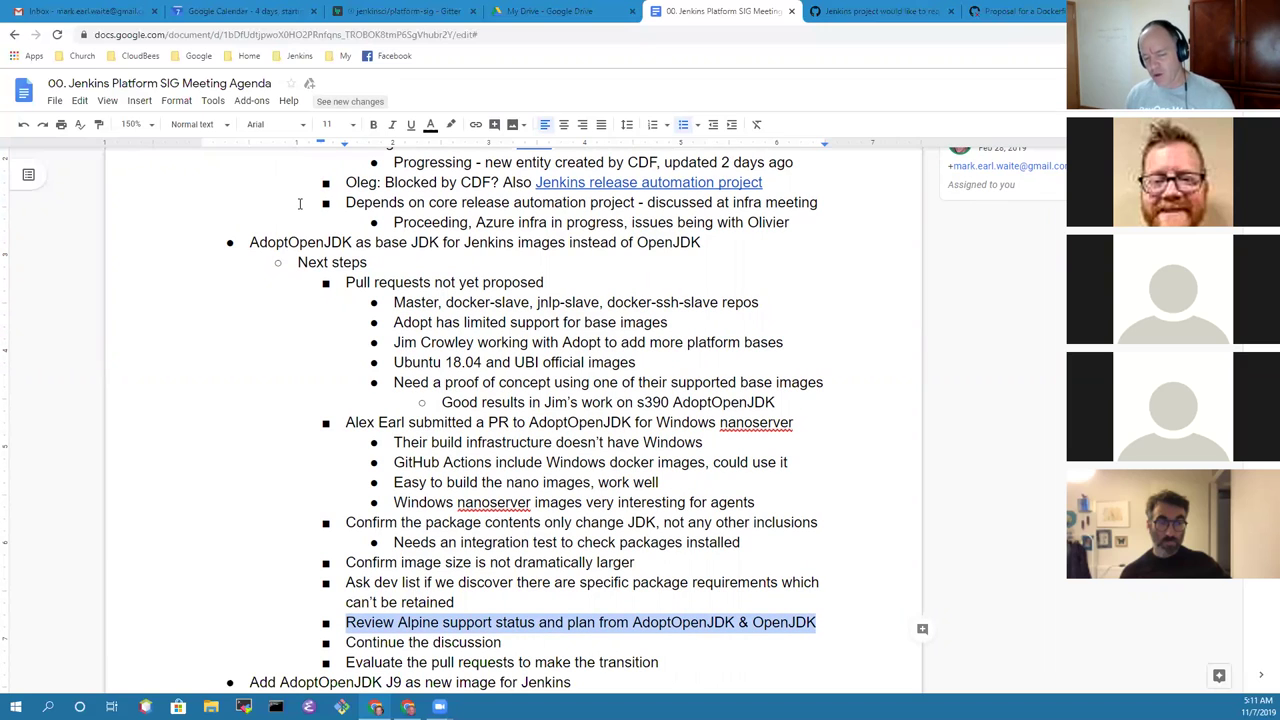
key("Right")
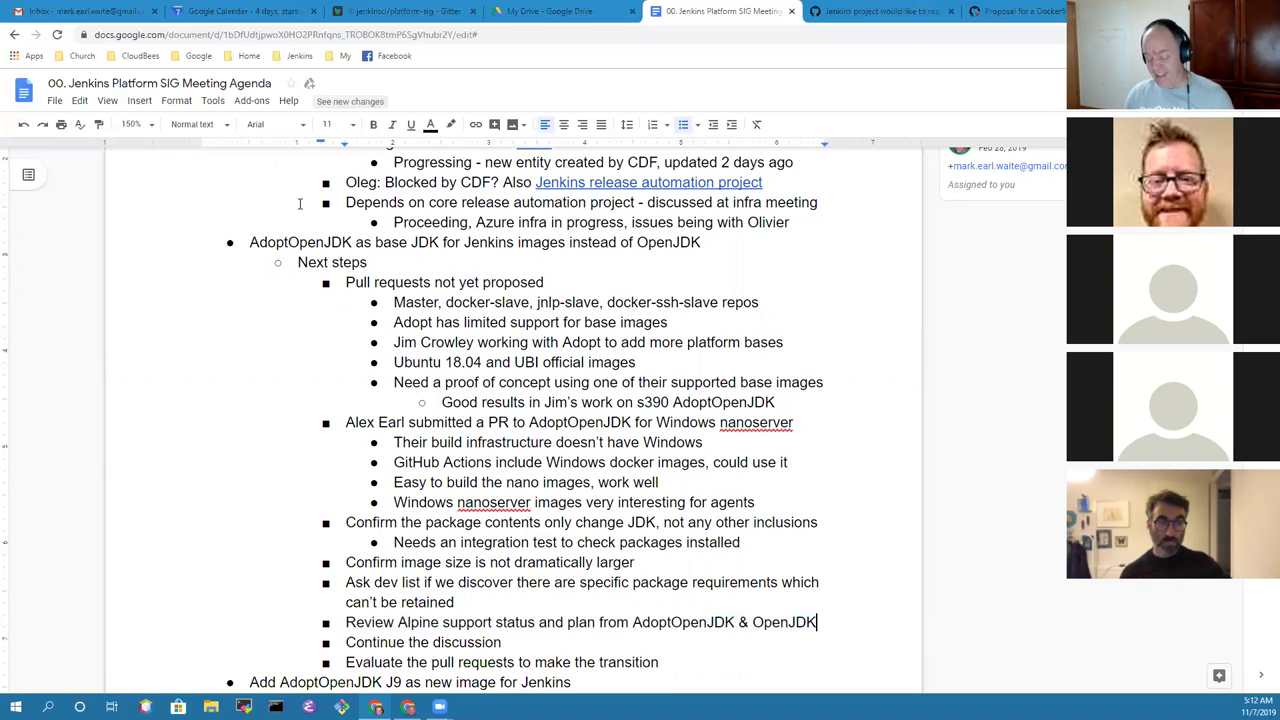
key("Return")
key("Tab")
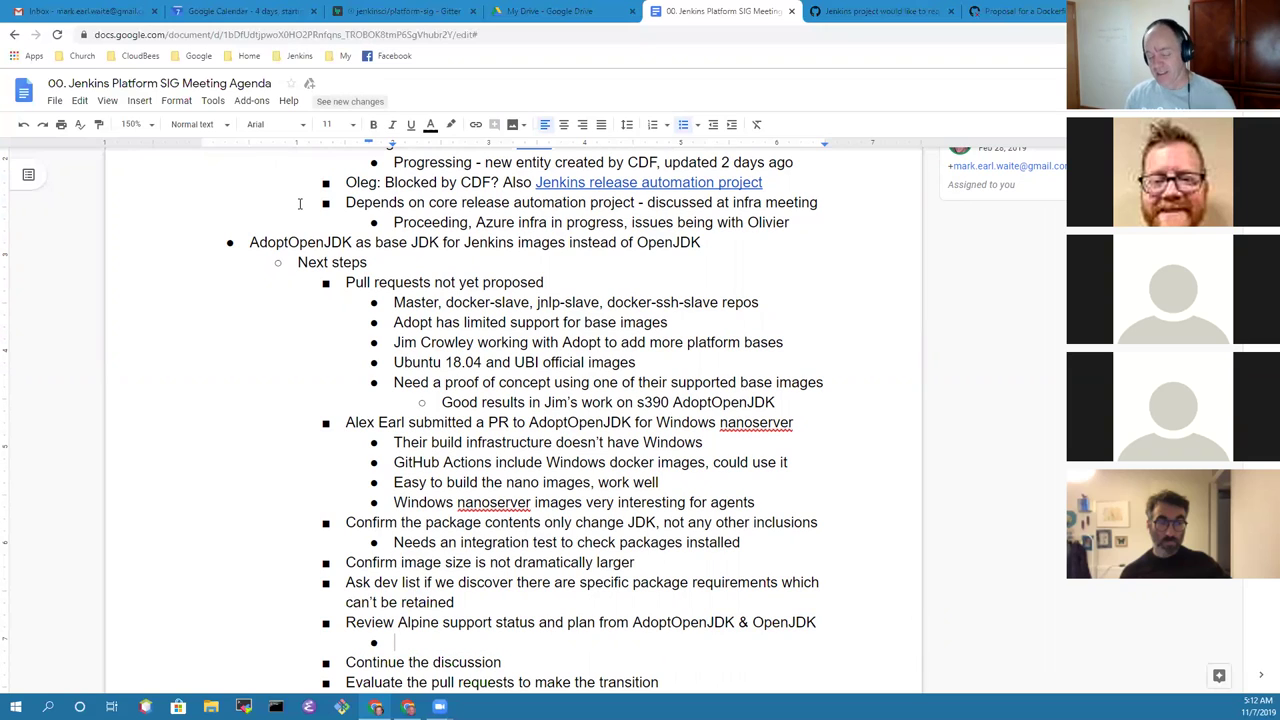
scroll(299, 202, "down", 3)
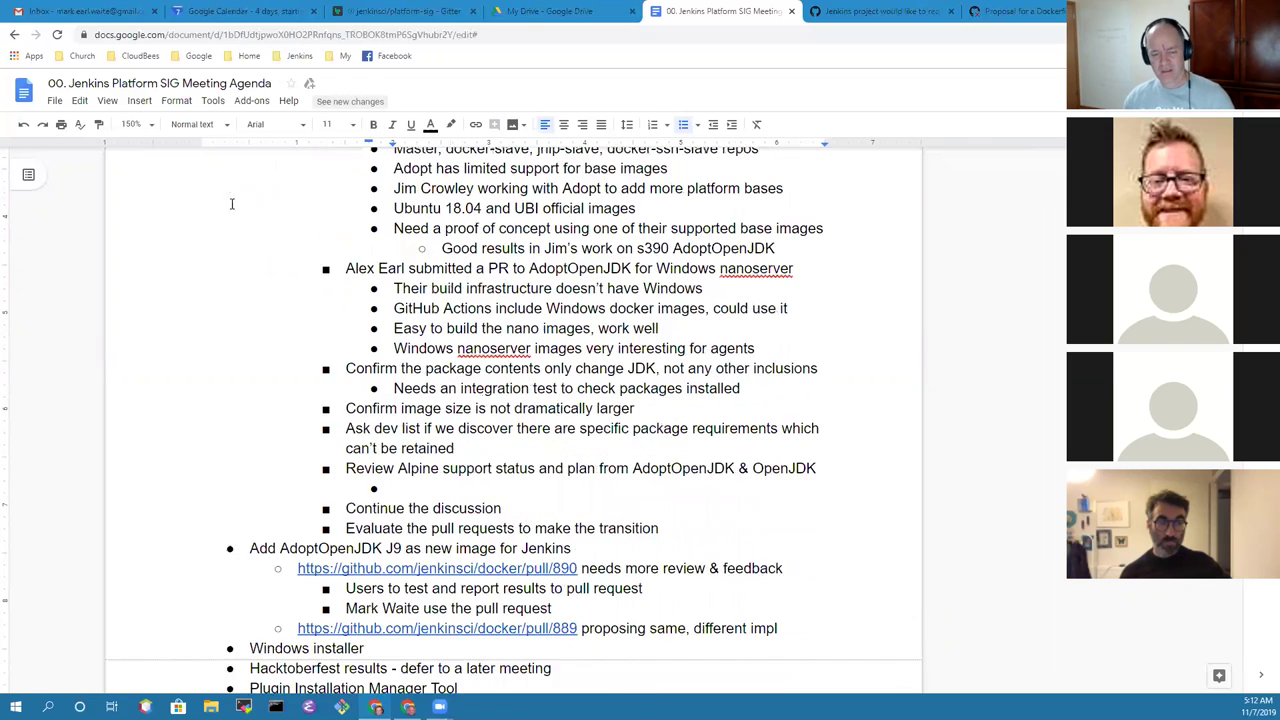
scroll(416, 410, "down", 1)
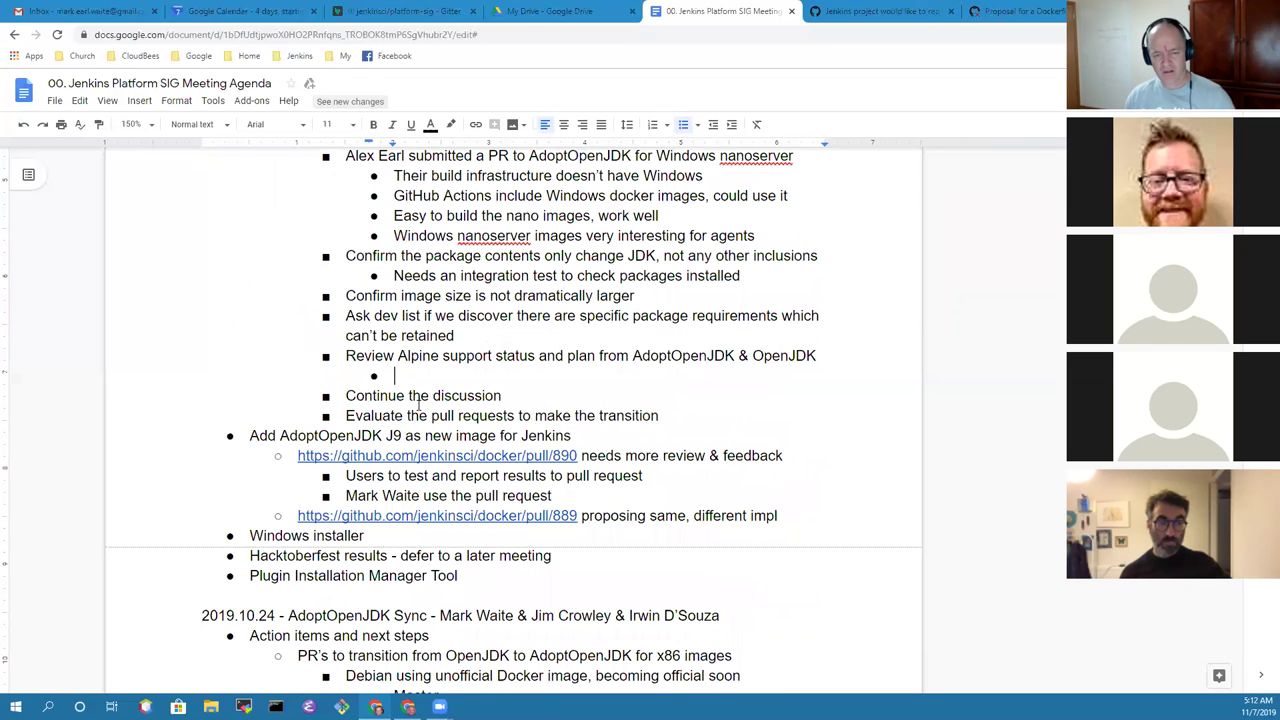
type("Alpine")
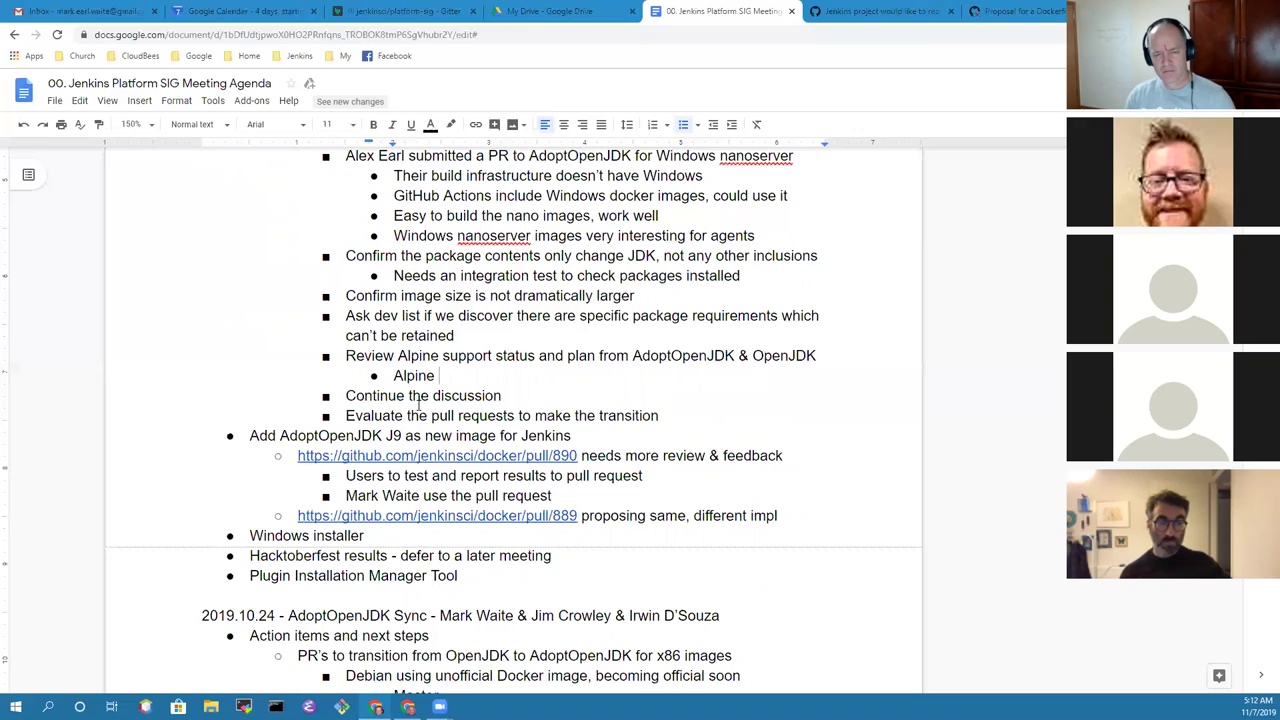
type("not support")
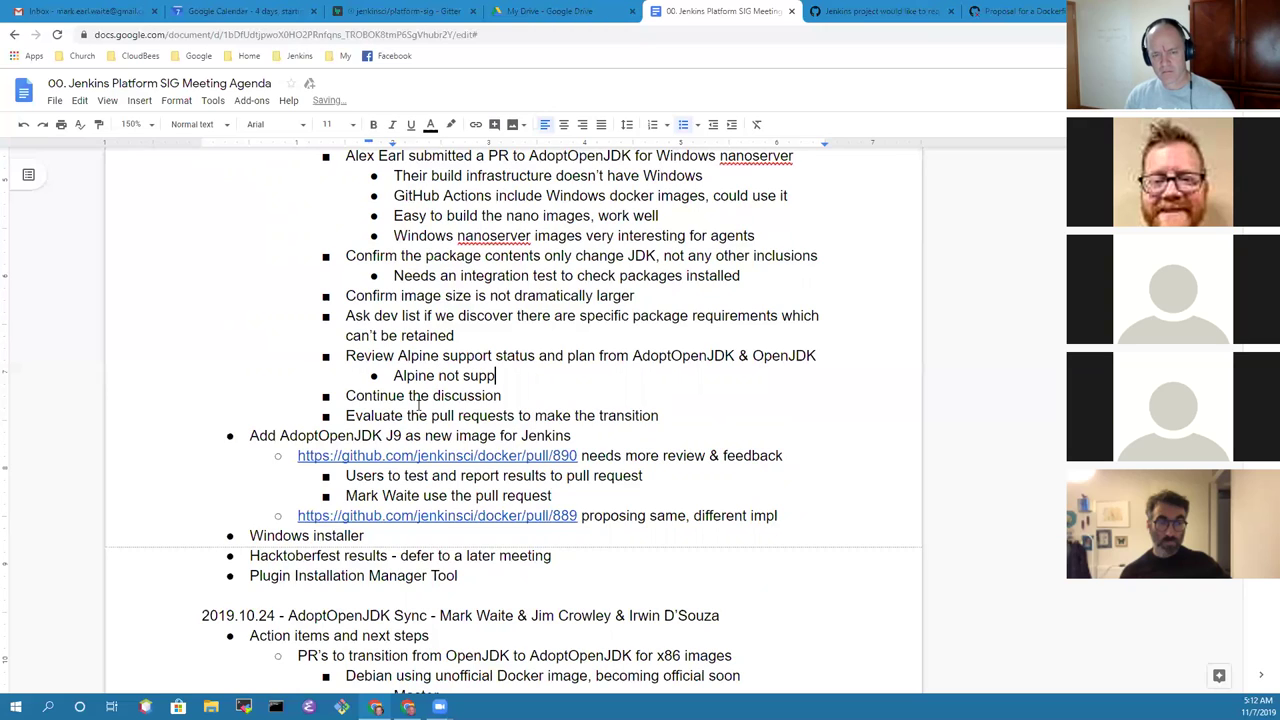
key("ctrl+BackSpace")
key("ctrl+BackSpace")
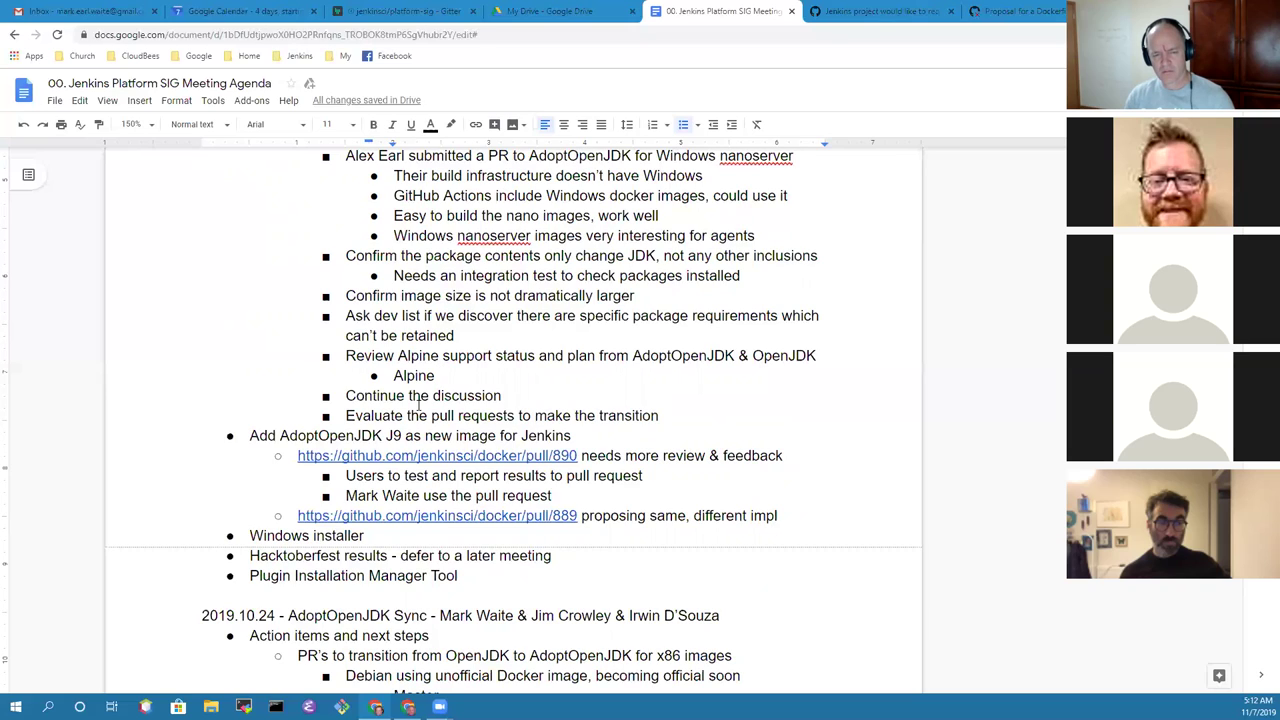
key("ctrl+BackSpace")
type("Docker library pull req")
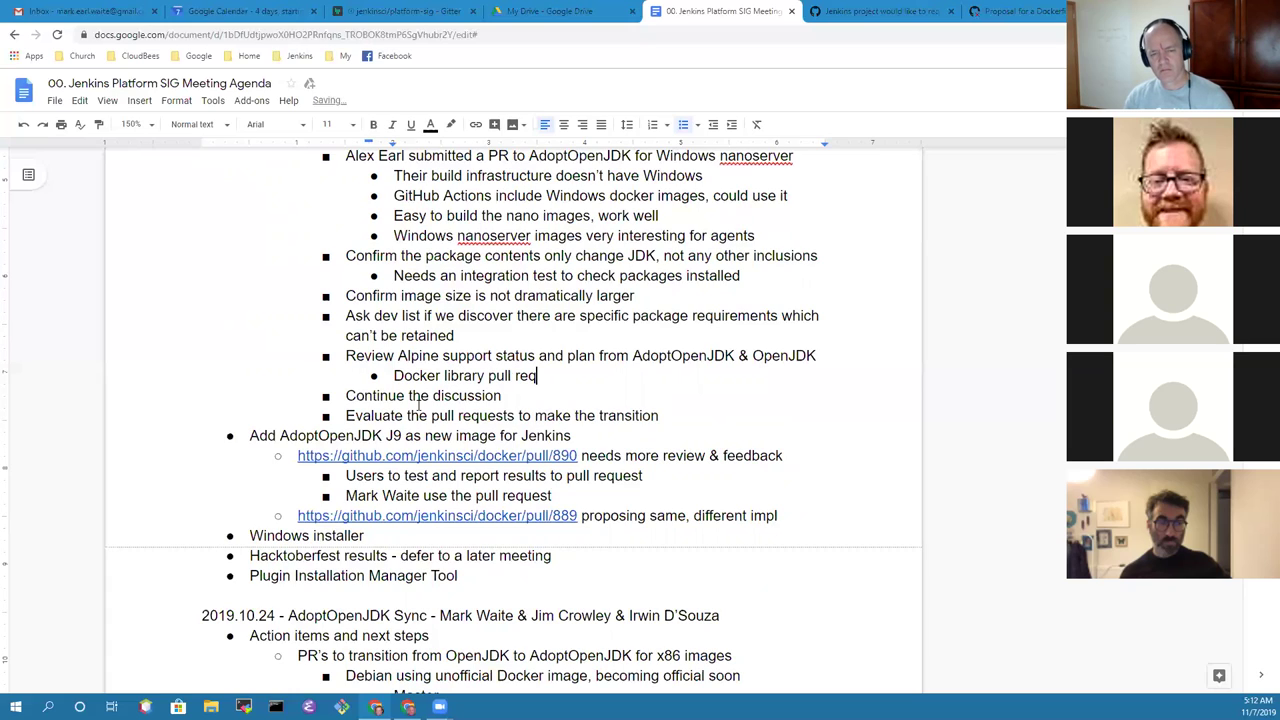
type("uest to add AdoptOpenJ")
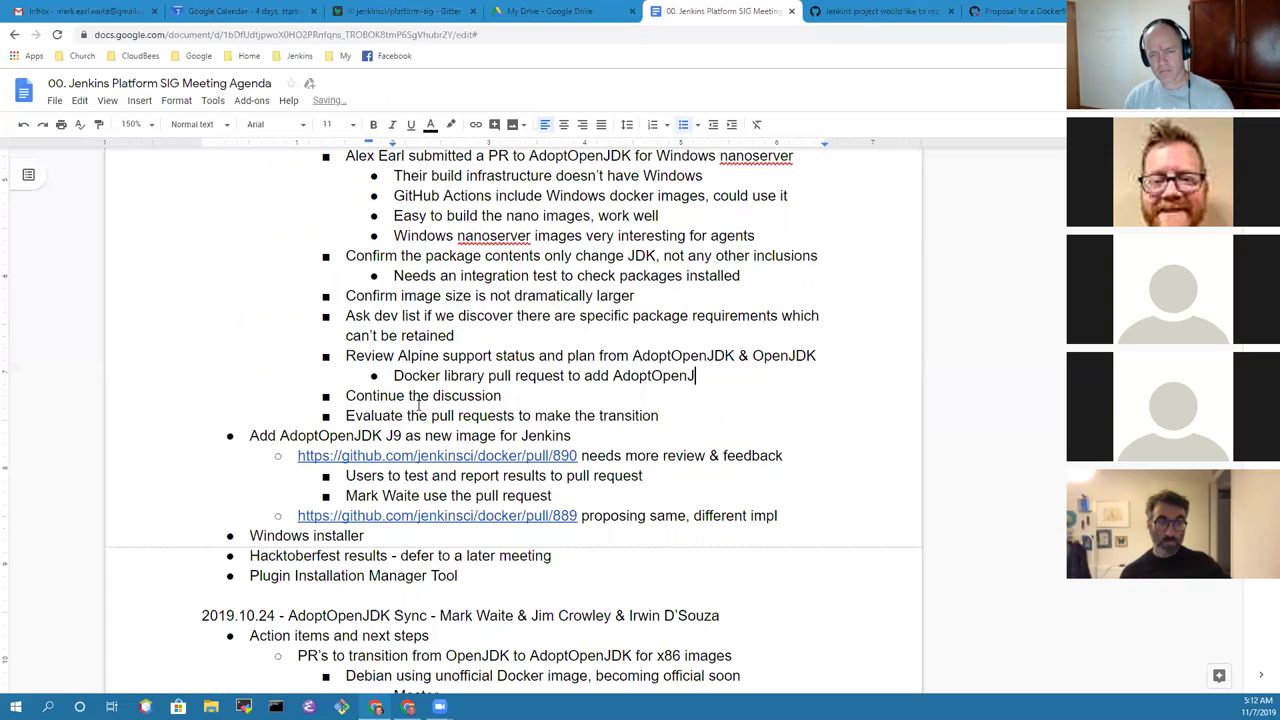
type("DK on Alpine")
Step: Note 'Official docker library staff concerned with implementation' with a nested point that libgc is needed
key("Return")
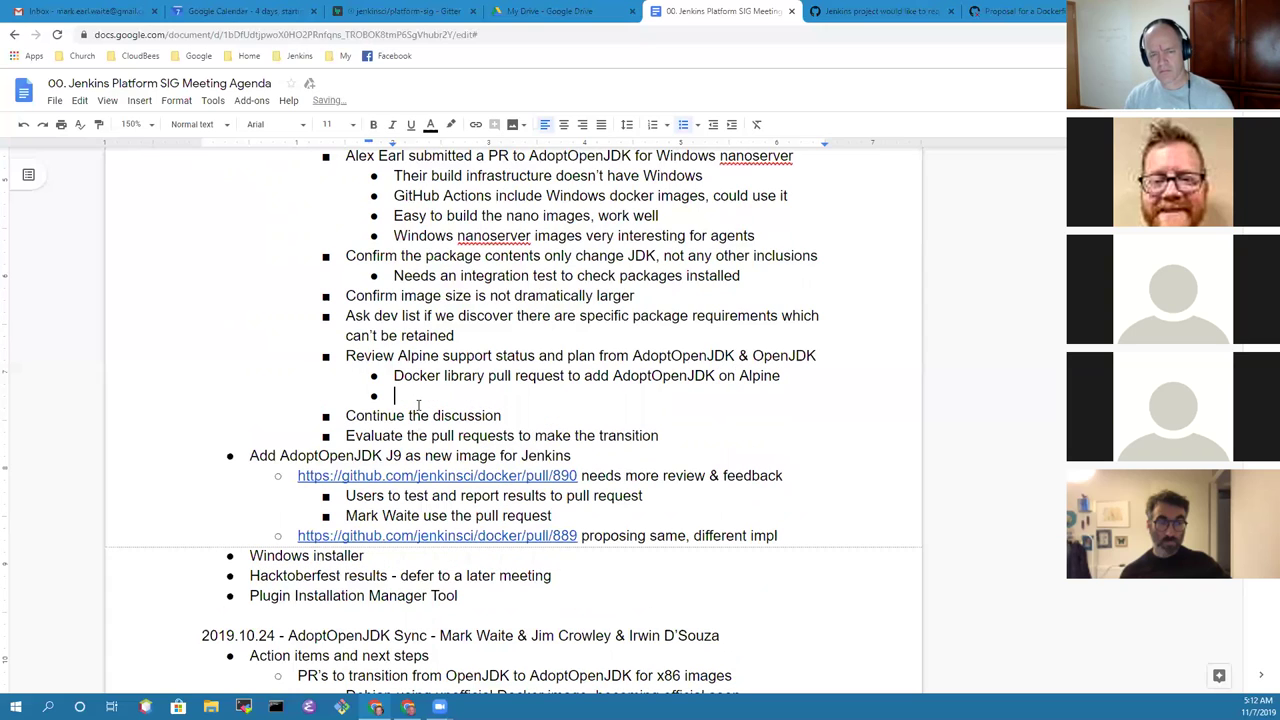
type("Off")
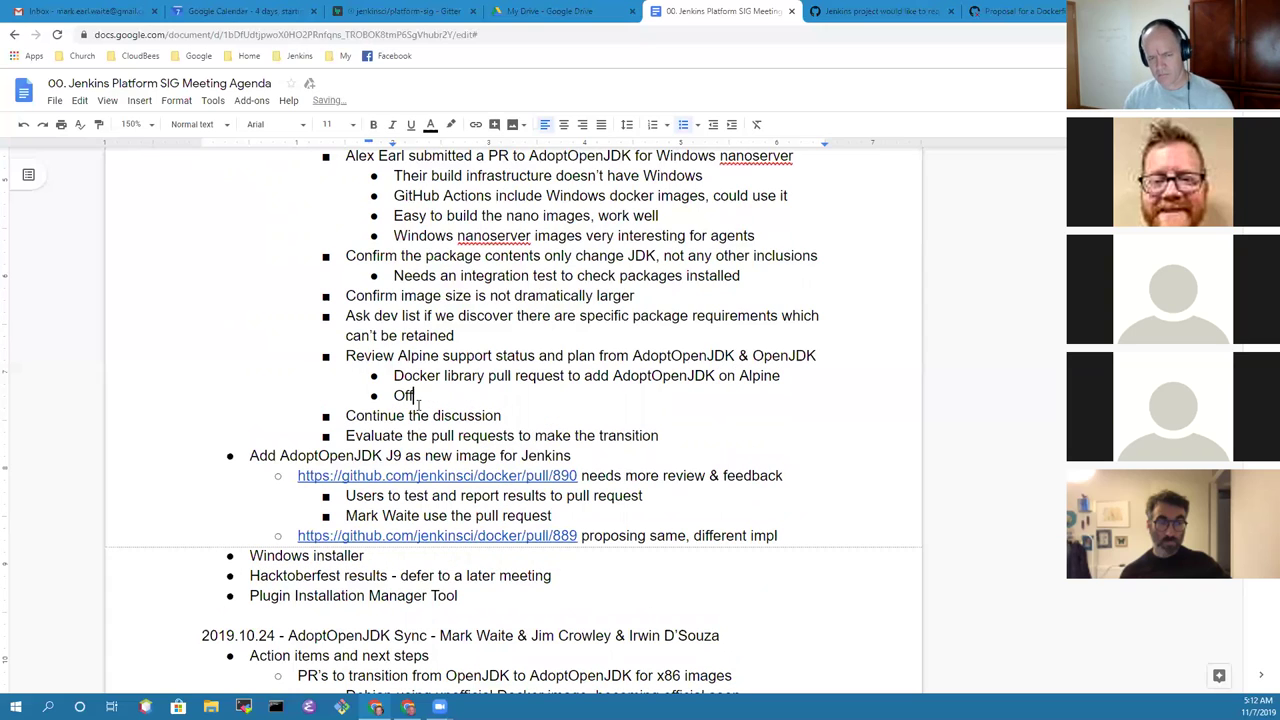
type("icial docker ")
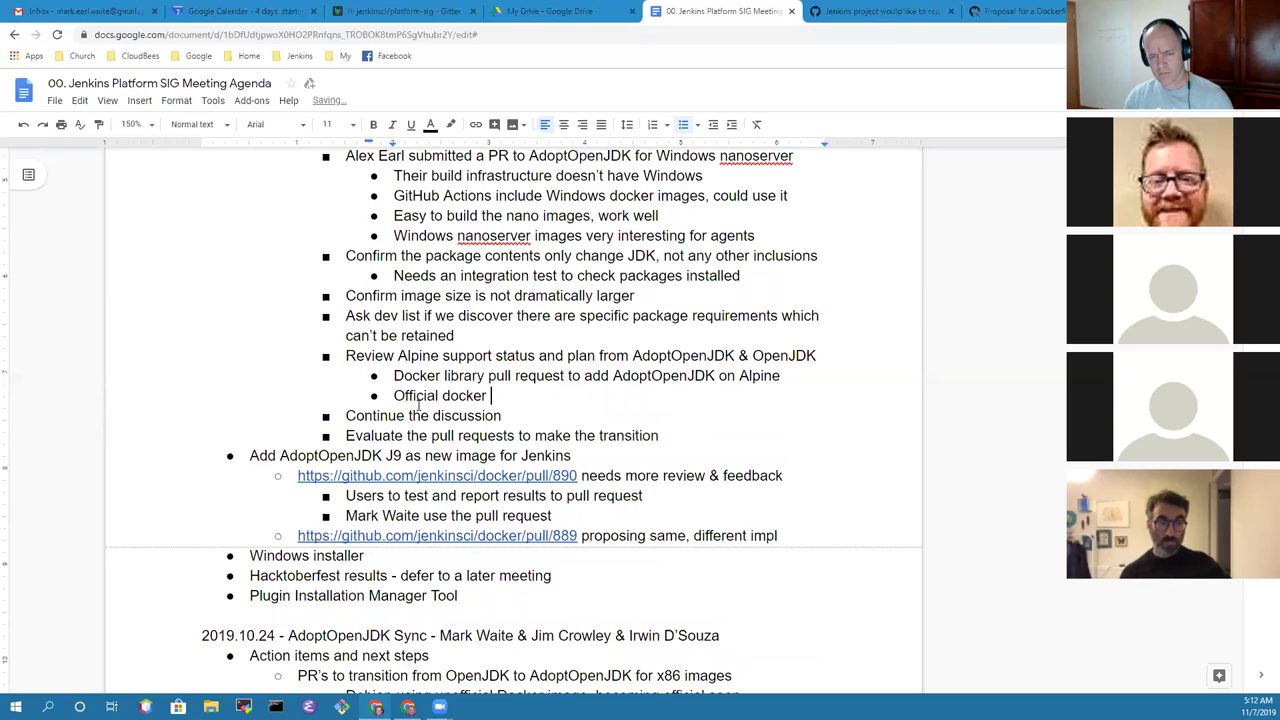
type("library staff concerned")
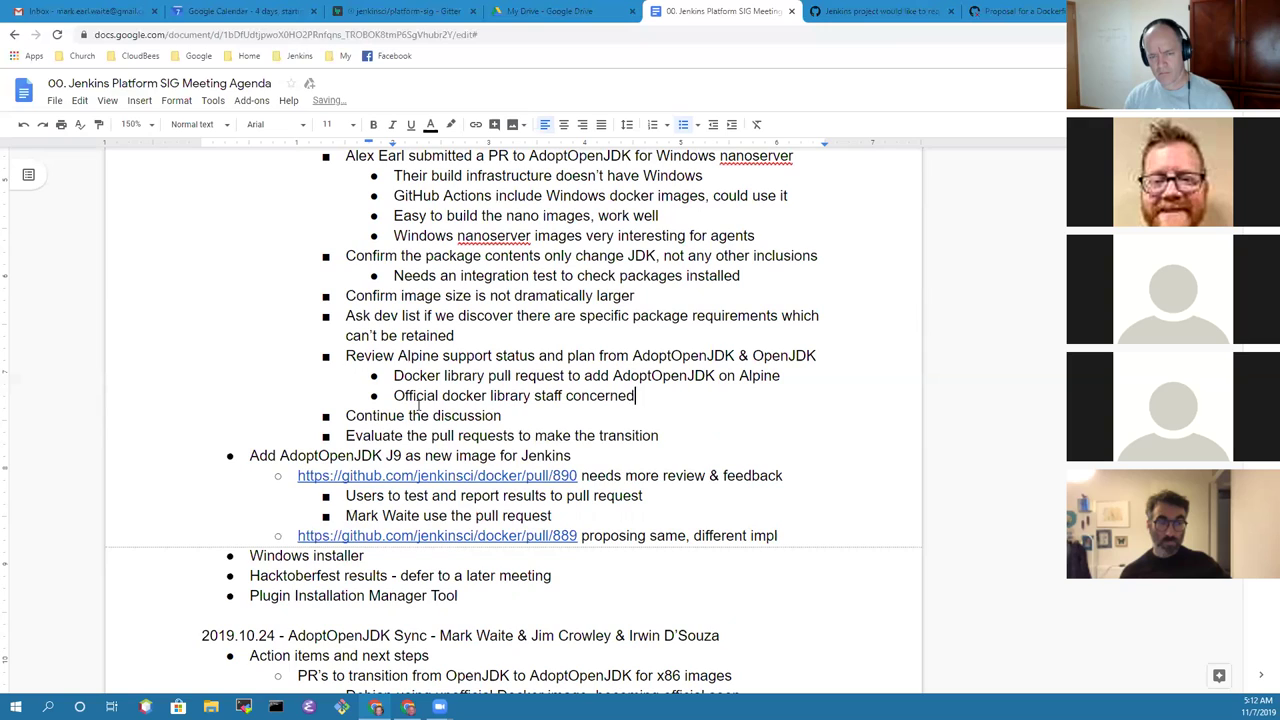
type(" with implem")
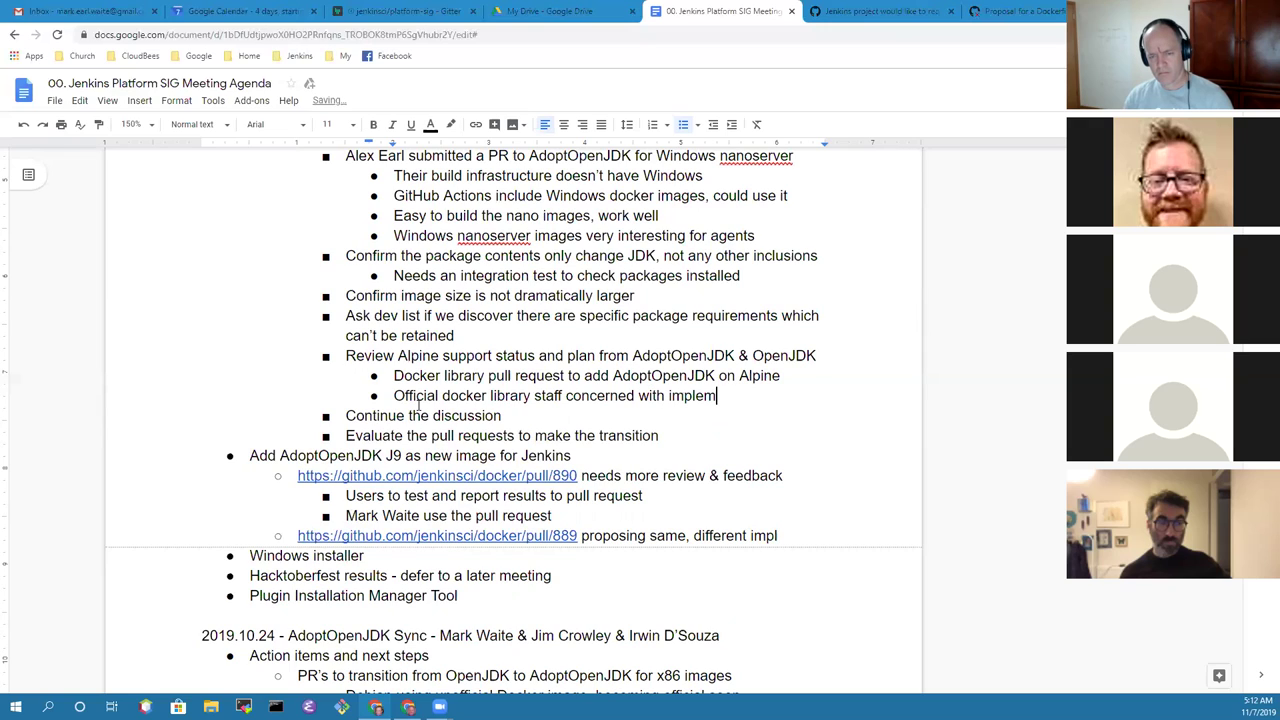
type("entation")
key("Return")
key("Tab")
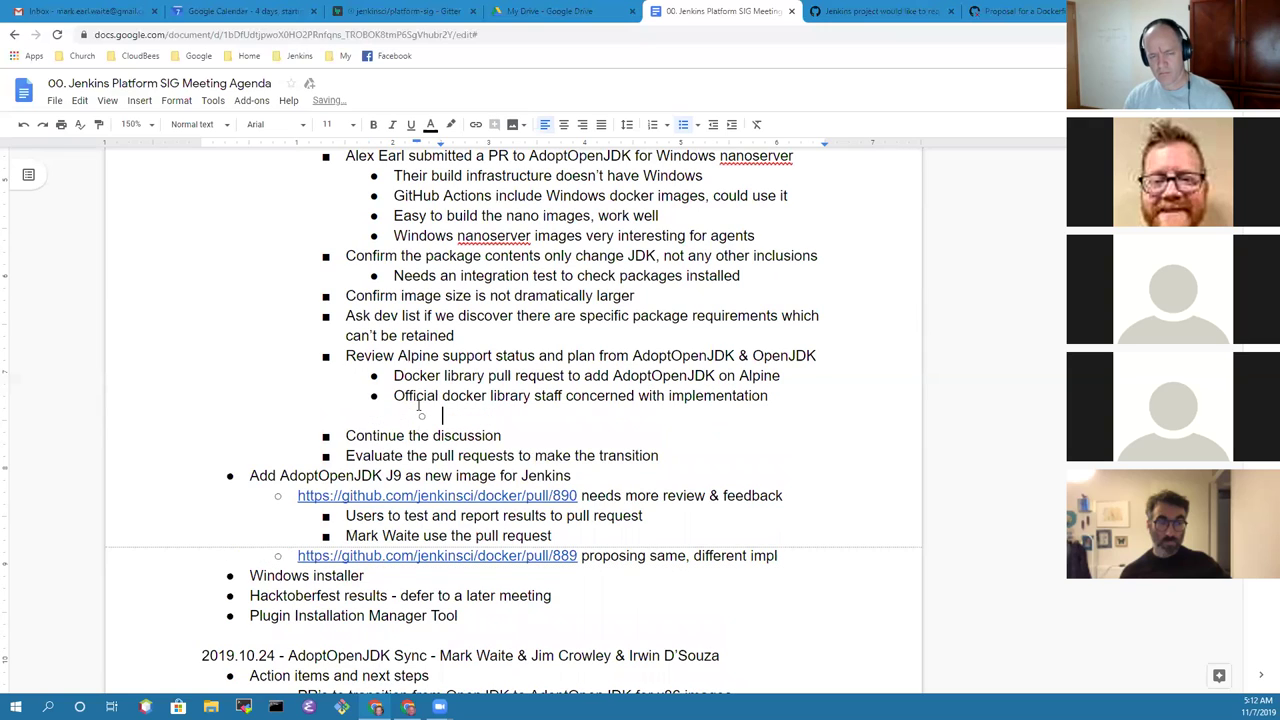
type("AdoptO")
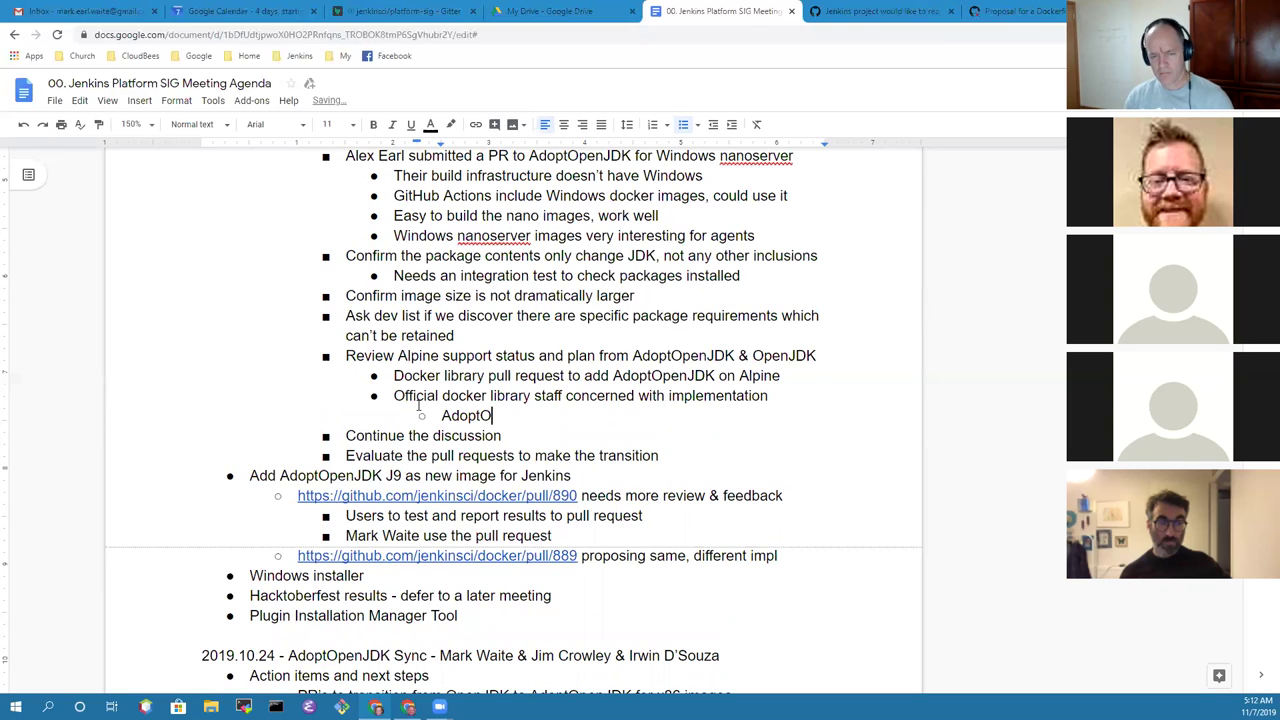
type("penJDK")
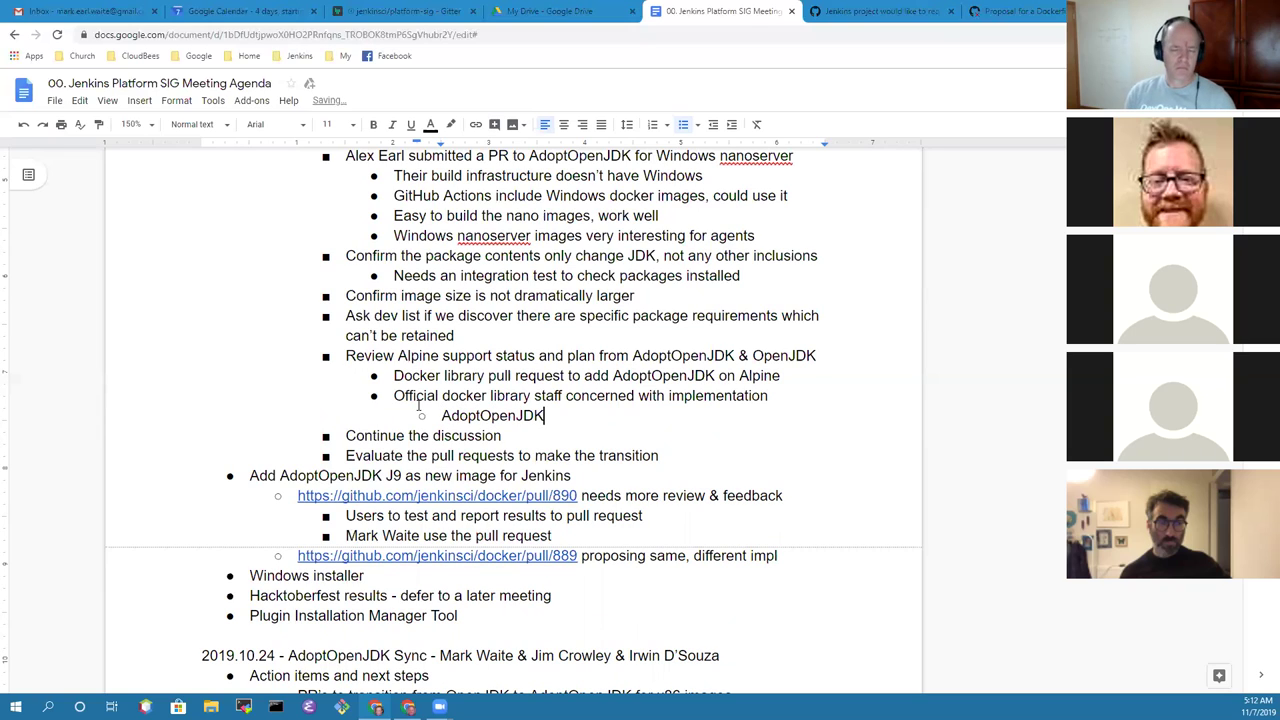
type(" nee")
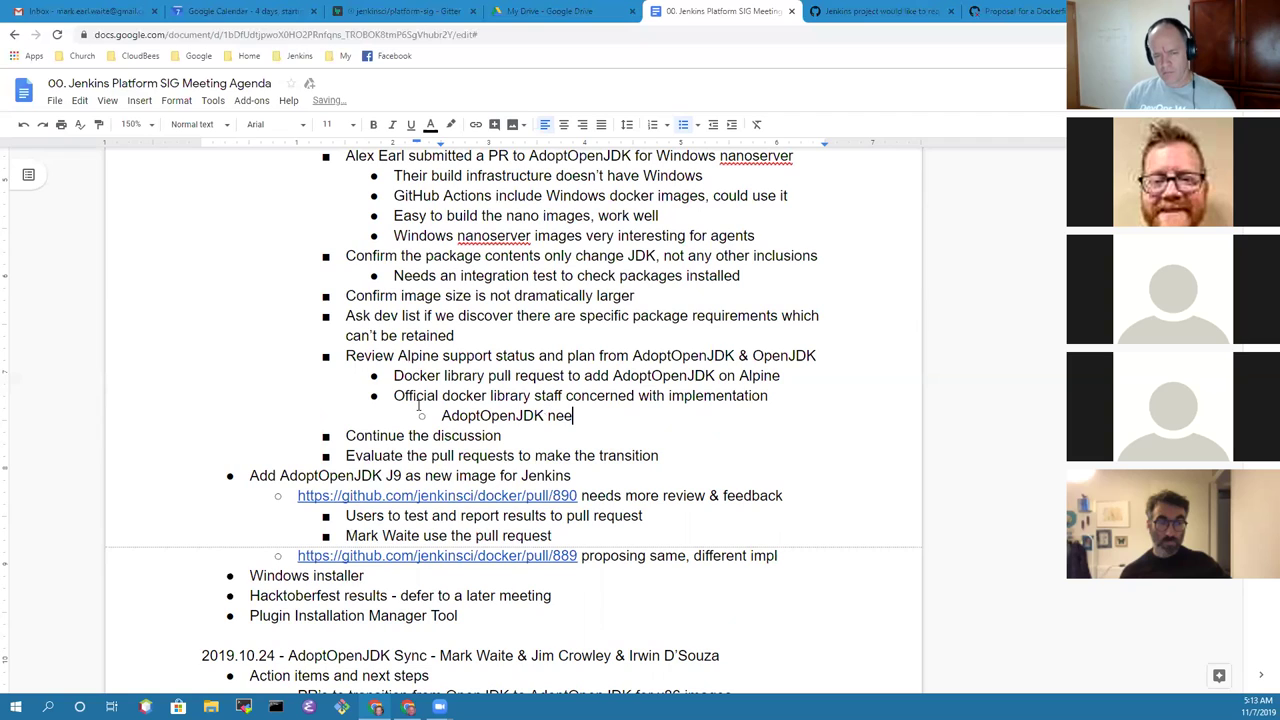
key("BackSpace")
key("BackSpace")
type("andOpe")
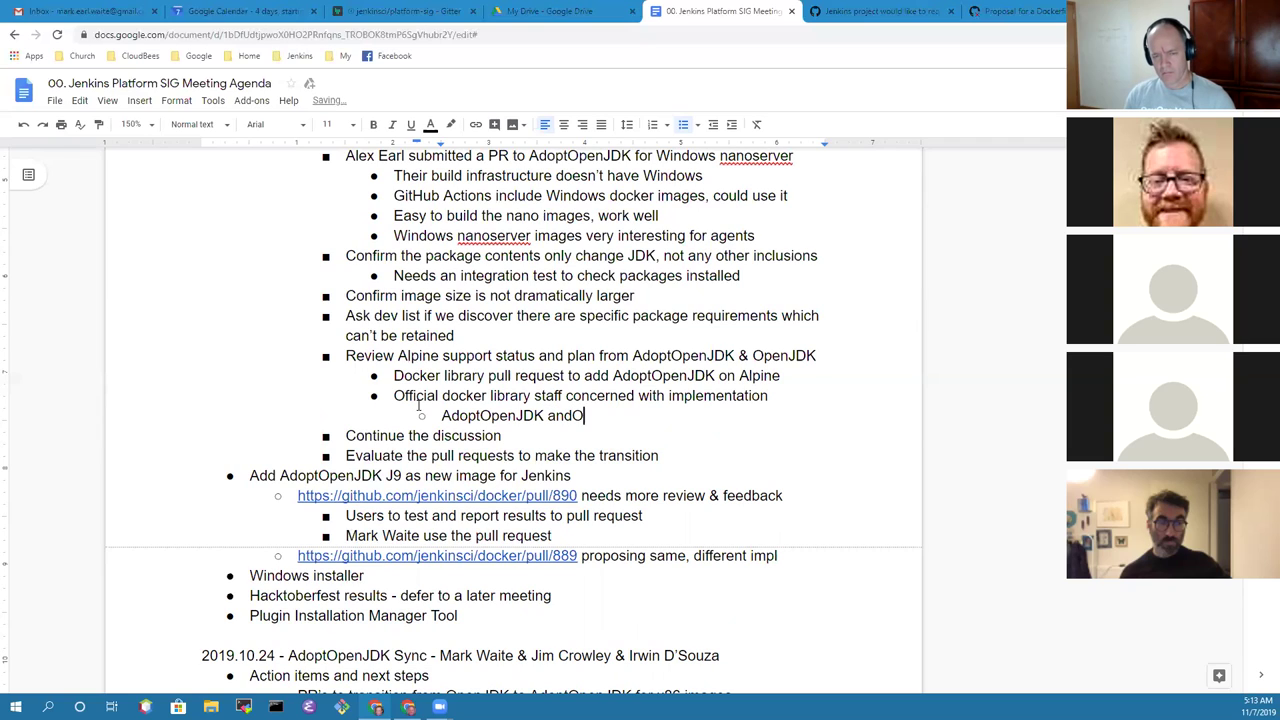
key("BackSpace")
key("BackSpace")
key("BackSpace")
type("OpenJDK need")
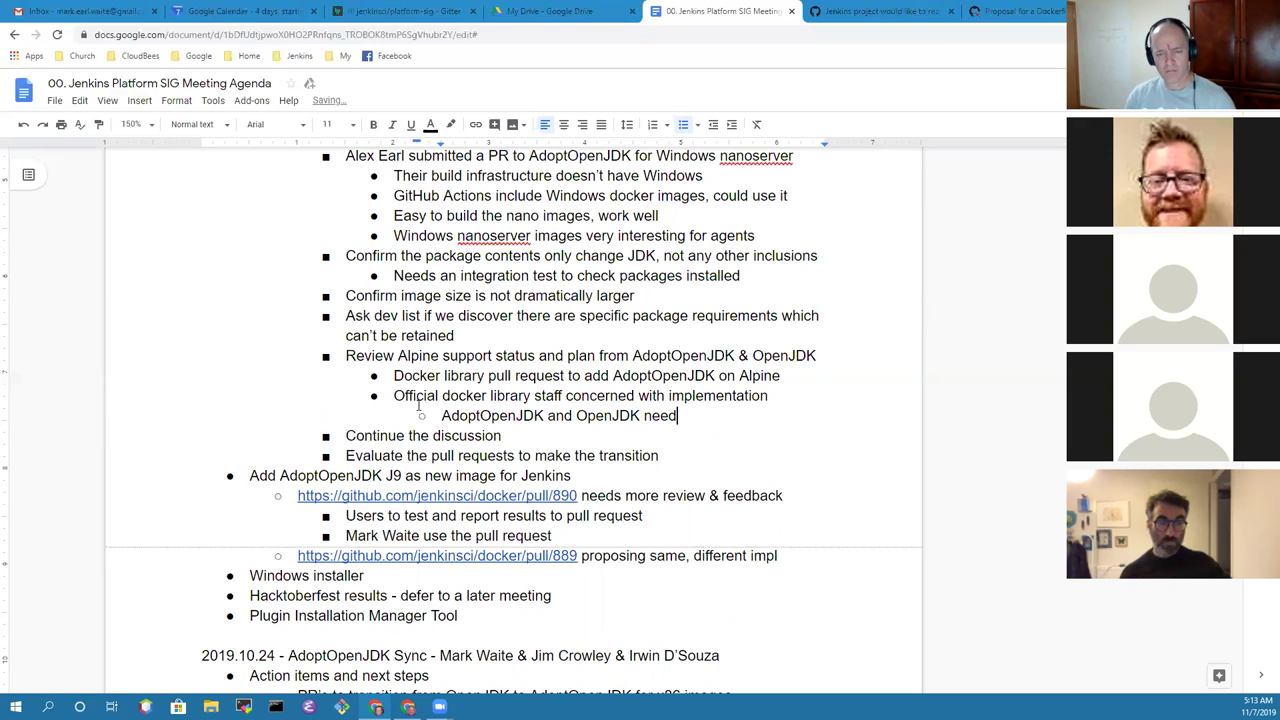
type(" li")
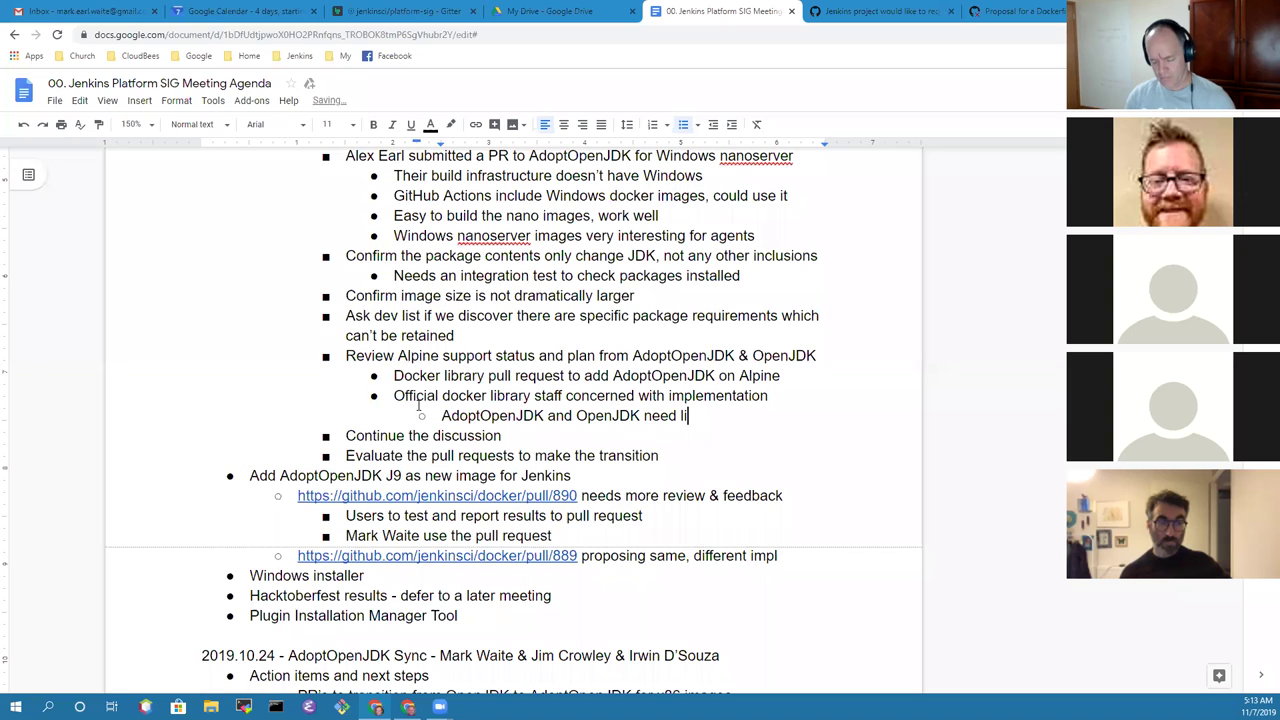
type("bgc")
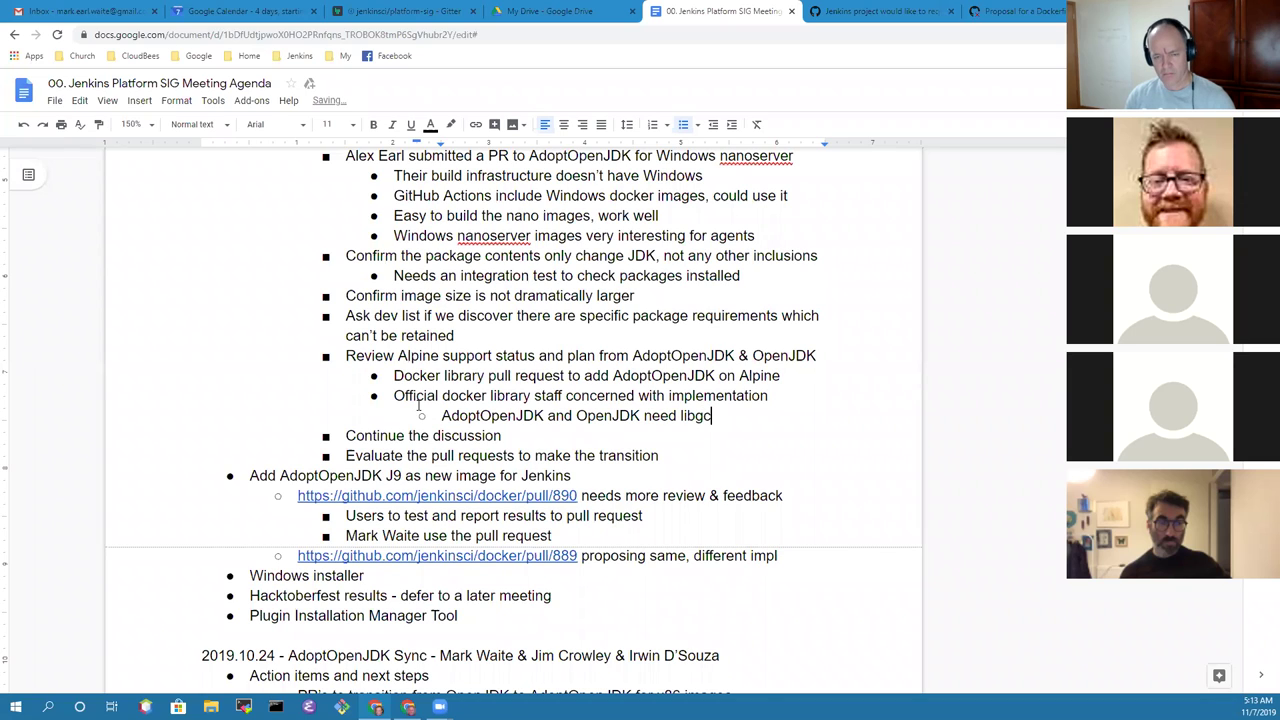
Step: Add nested notes 'Alpine uses musl as the C library' and 'AdoptOpenJDK dev team willing to try Alpine again'
key("Return")
type("Alpine ")
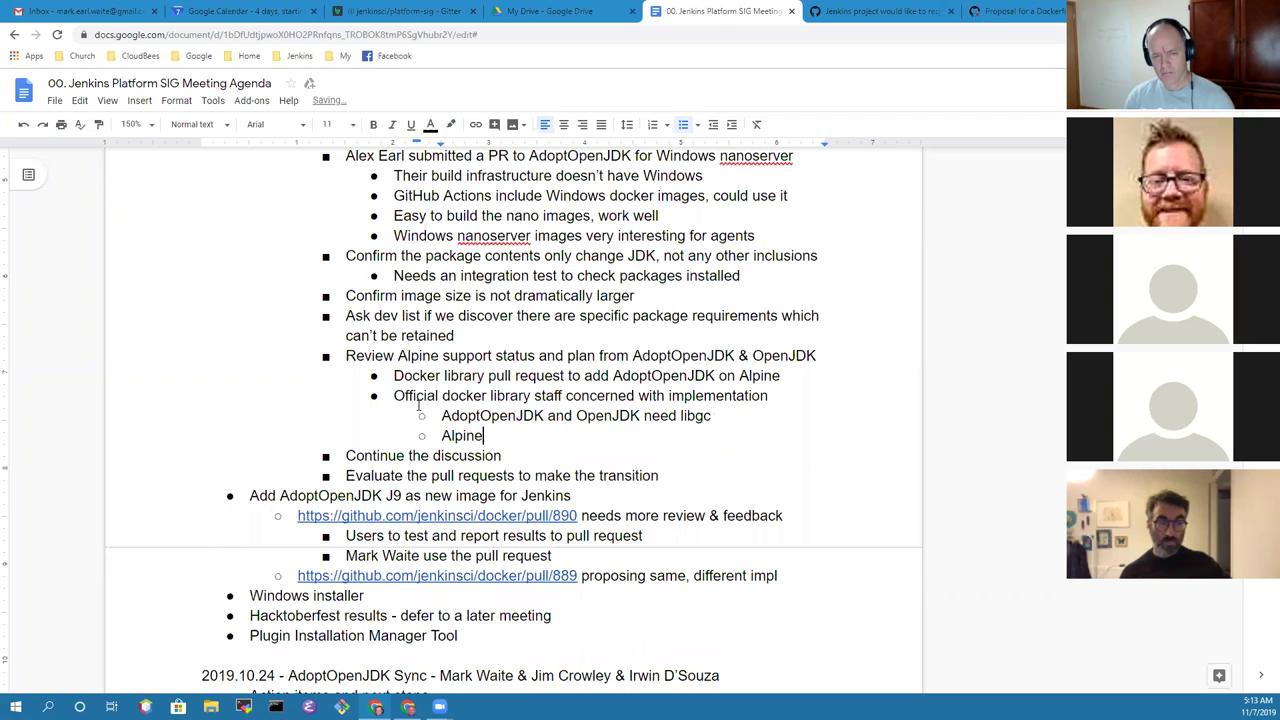
type("uses")
key("BackSpace")
key("BackSpace")
key("BackSpace")
key("BackSpace")
type("uses ")
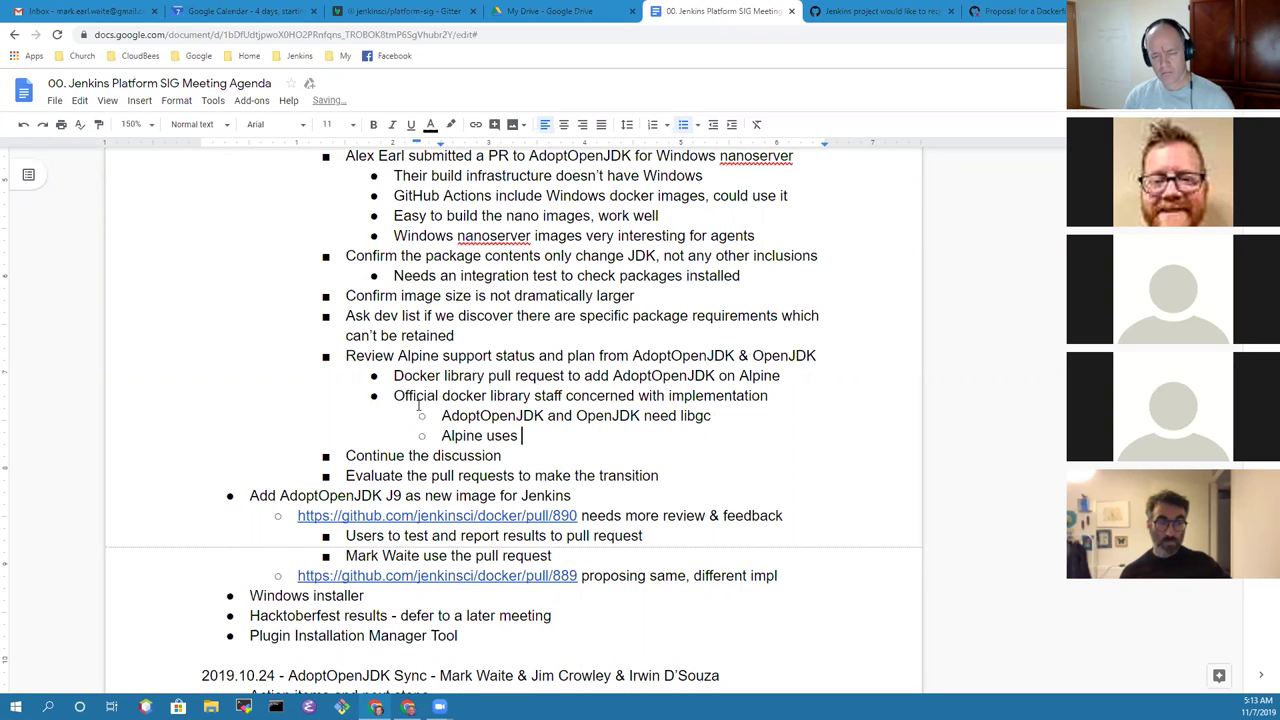
type("musl ass")
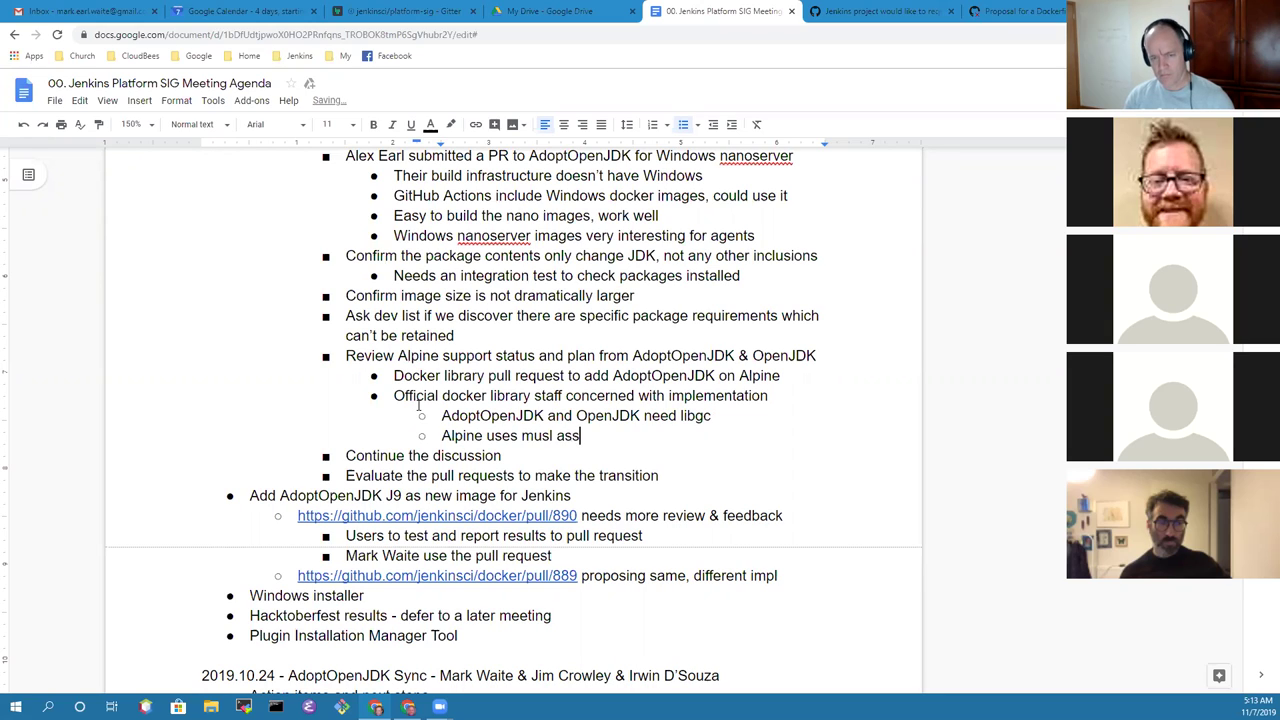
key("BackSpace")
type("the ")
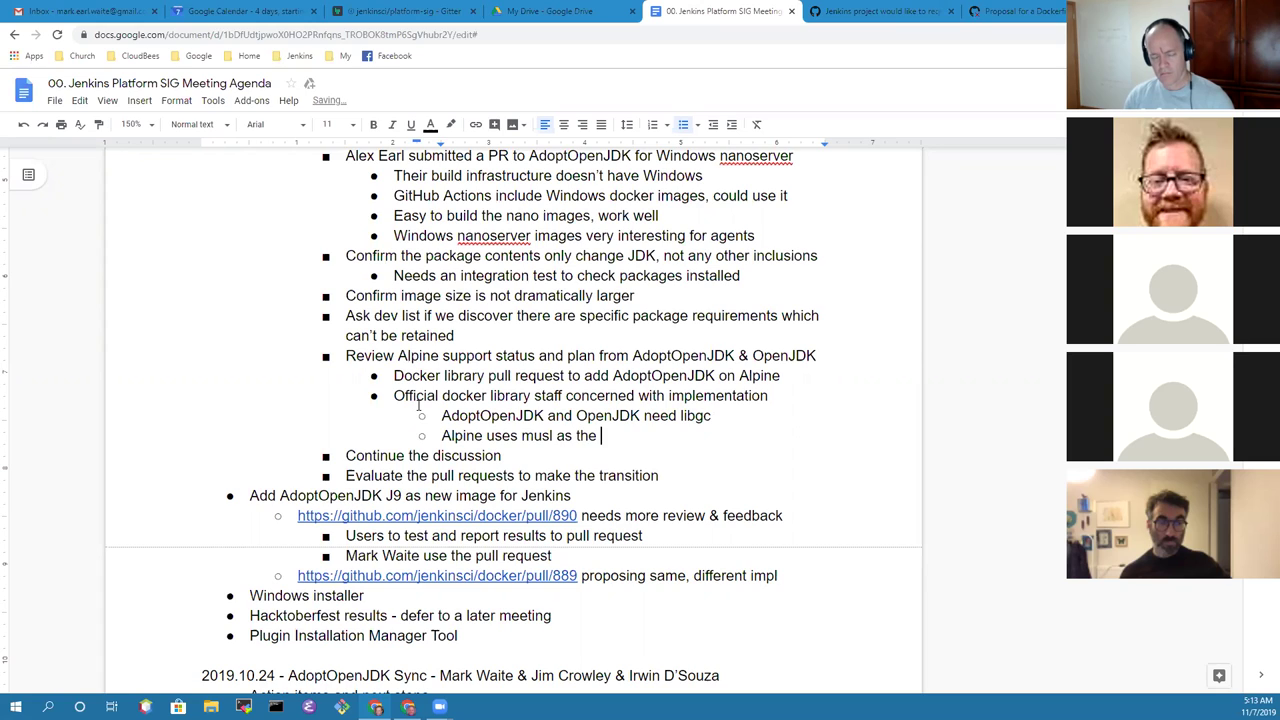
type("C library")
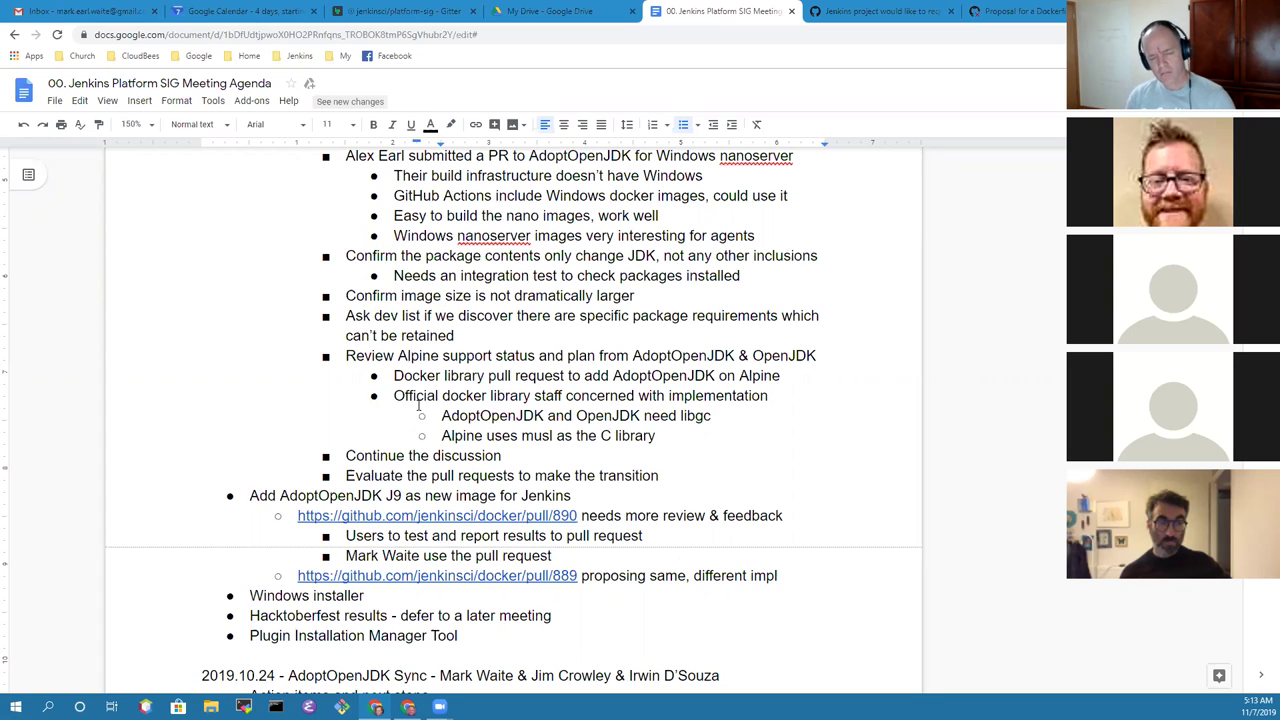
key("Return")
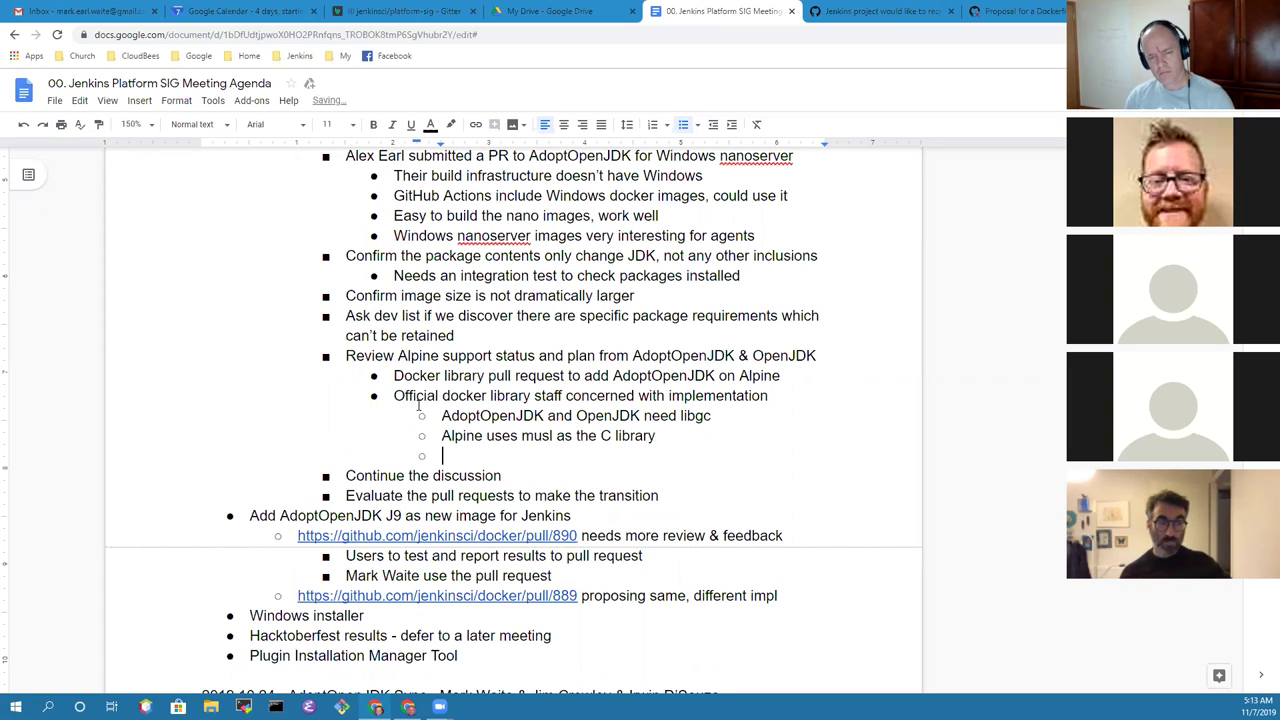
type("Dev team willin")
key("shift+Home")
type("Adopt")
type("OpenJDK ")
type("dev team ")
type("willing to tr")
type("y musl ag")
type("ain")
key("ctrl+BackSpace")
key("ctrl+BackSpace")
type("Alpine again")
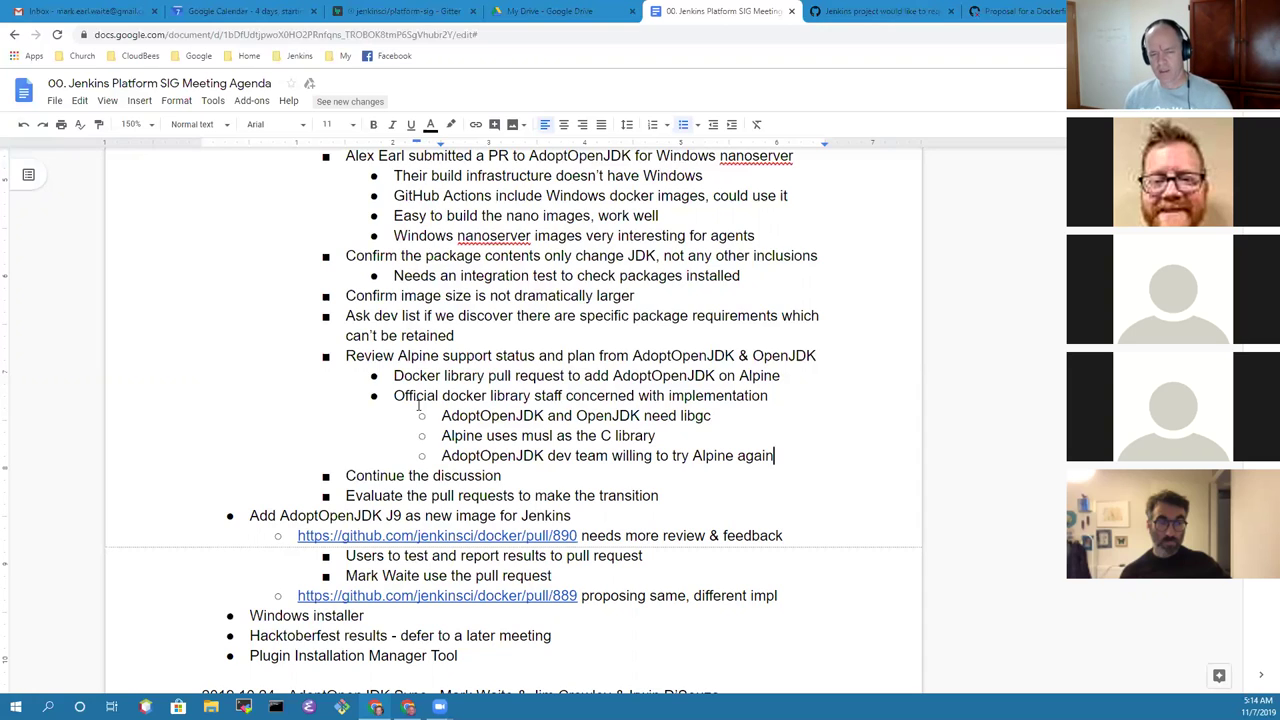
Step: Add the sub-bullet question 'OpenJDK images for Alpine?' below the Alpine retry note
key("Down")
key("Up")
key("Return")
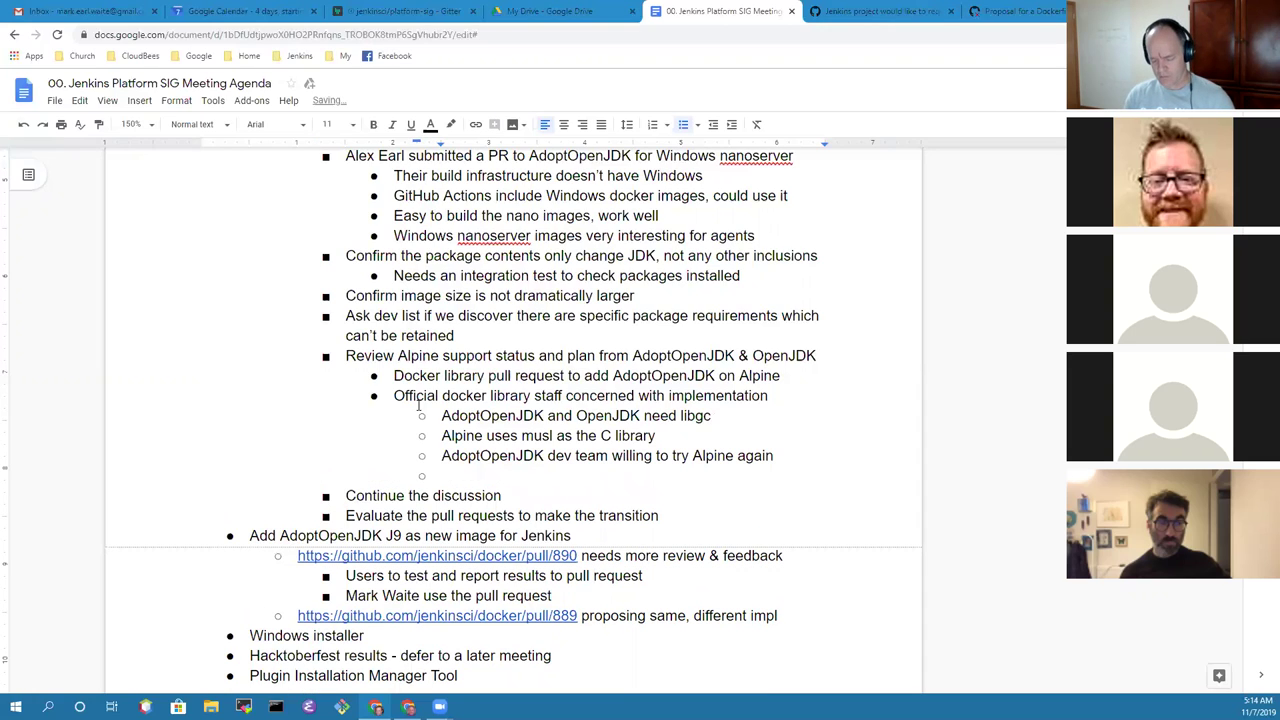
type("OpenJDK ")
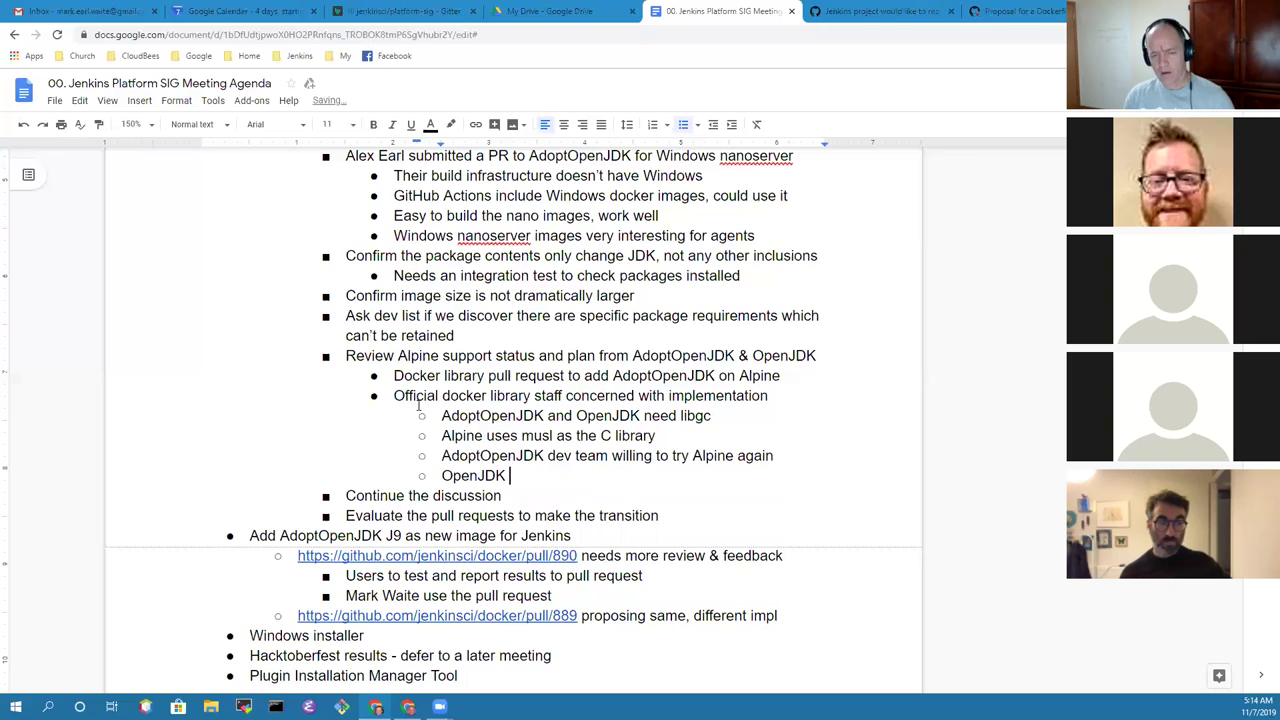
type("images for Alpine?")
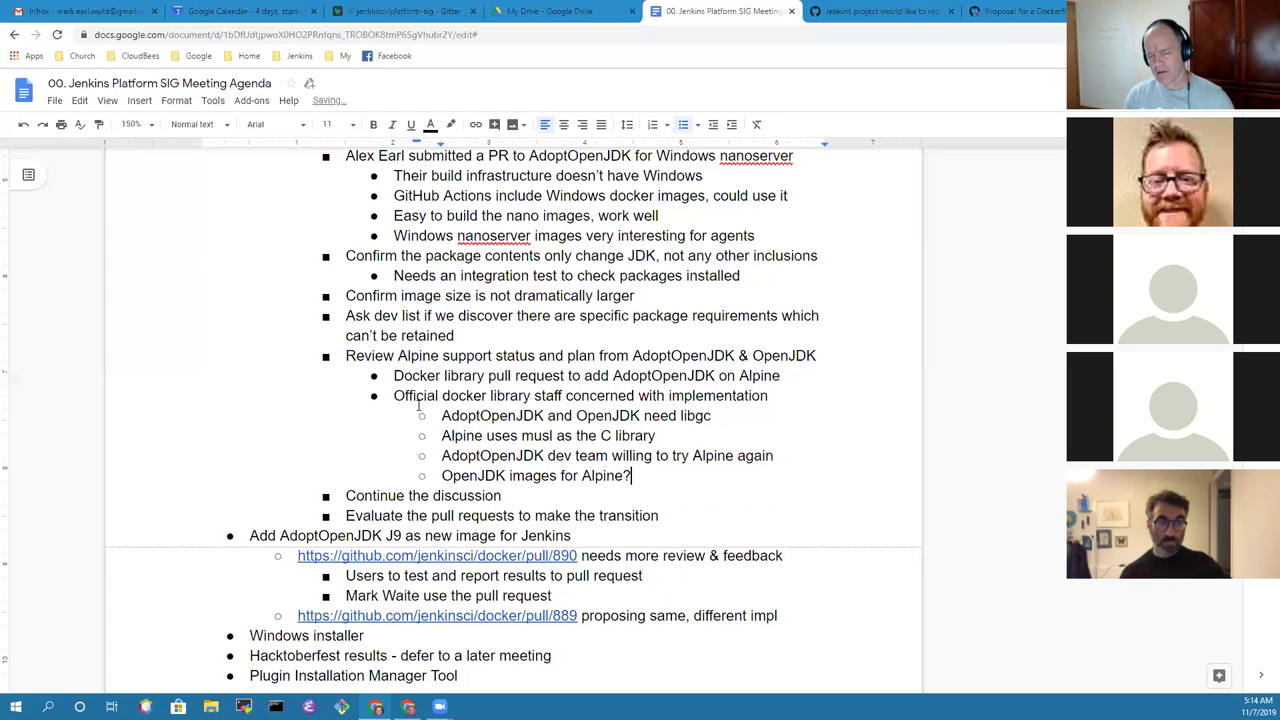
Step: Nest a recollection that OpenJDK refused to support Alpine with Java 11 (does Java 8)
key("Return")
key("Tab")
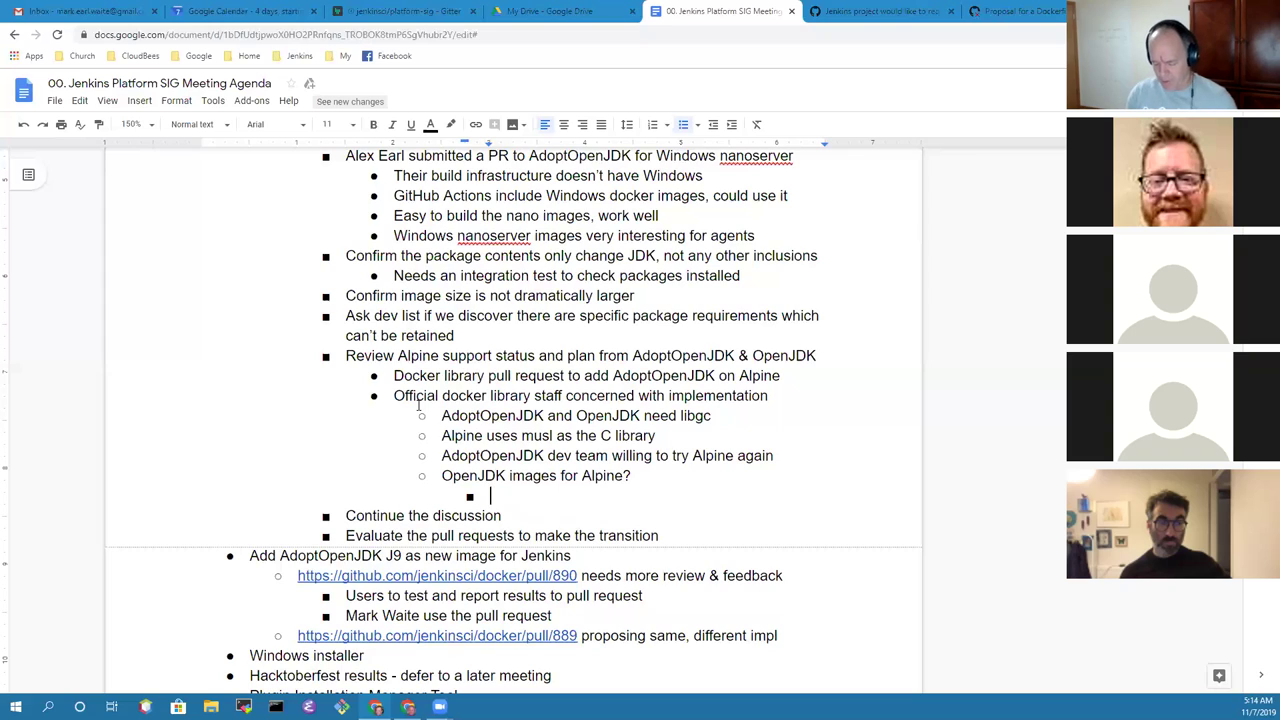
type("Mark's o")
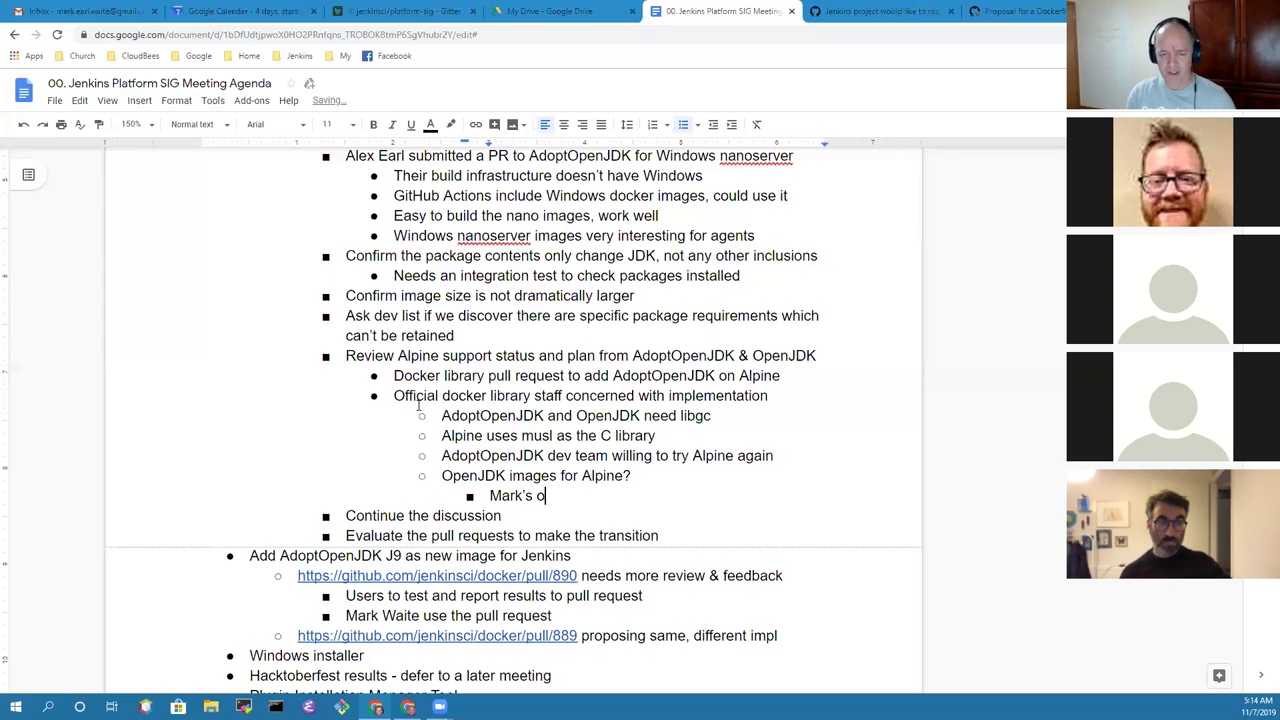
key("BackSpace")
type("poor ")
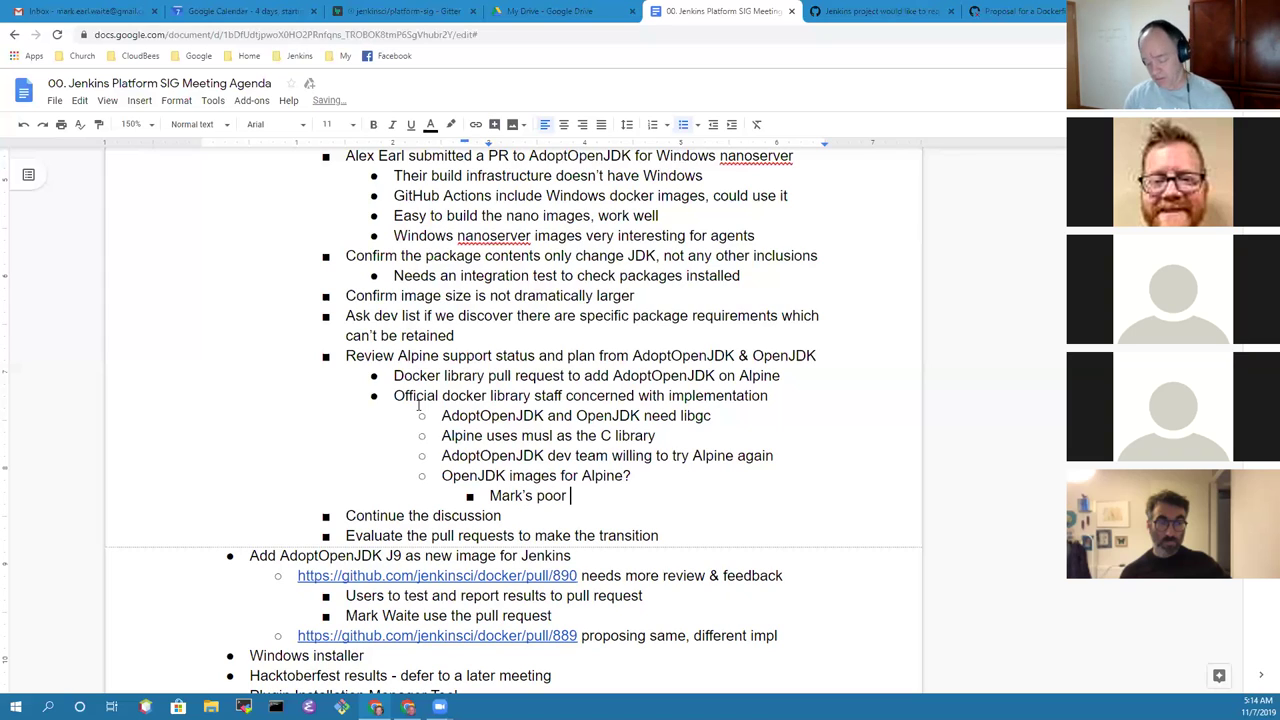
type("rea")
key("BackSpace")
key("BackSpace")
type("ecollection that")
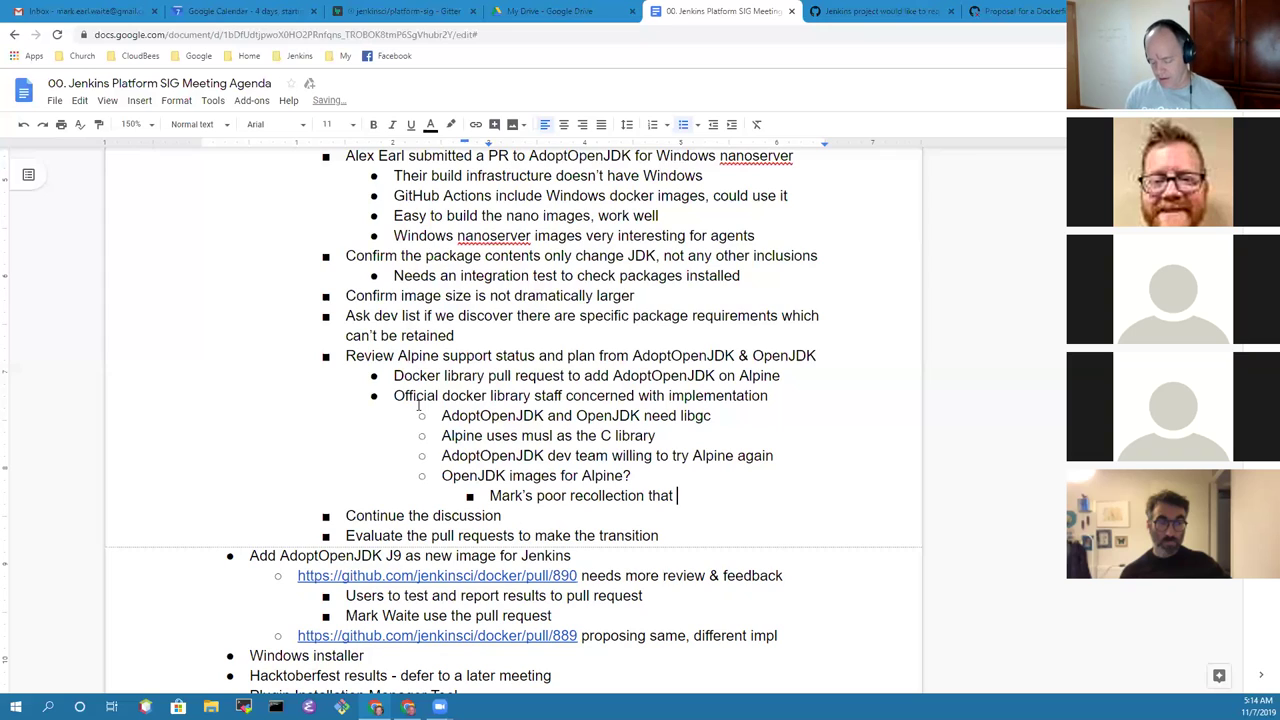
type(" AOpen")
key("BackSpace")
key("BackSpace")
key("BackSpace")
key("BackSpace")
key("BackSpace")
type("OpenJDK refused ")
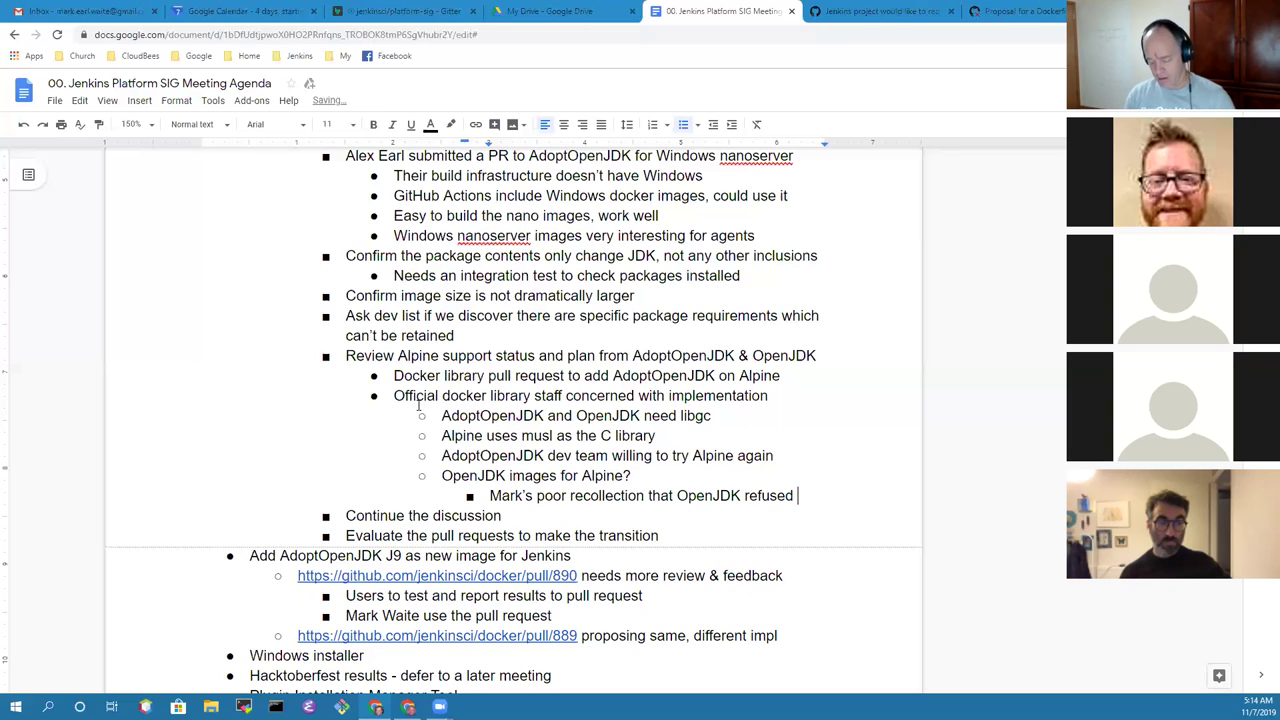
type("to support Alpine with Java 1")
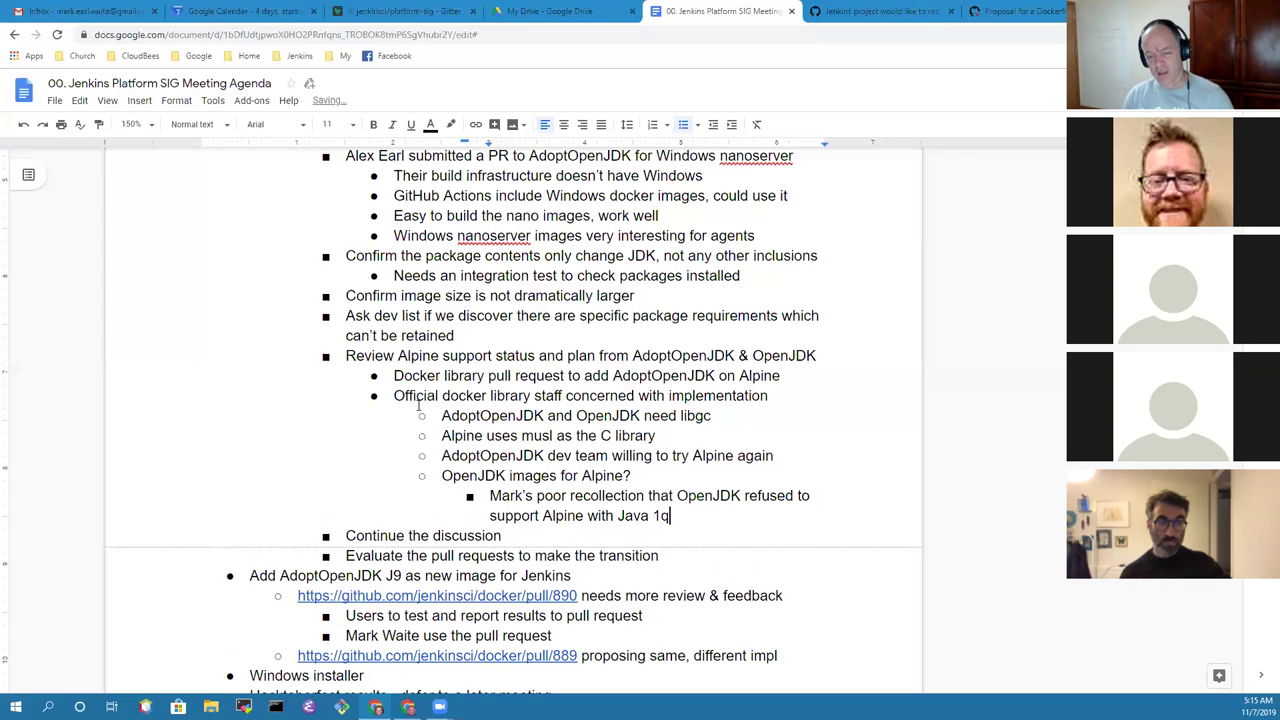
type("1")
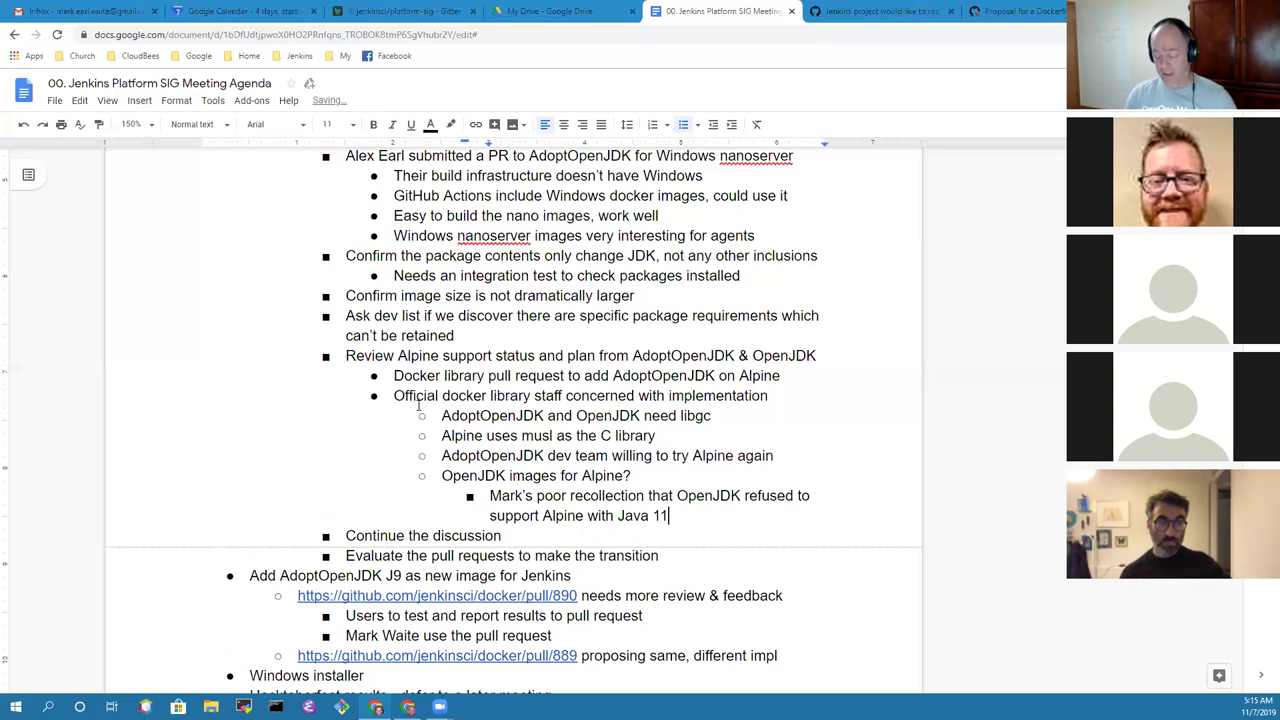
type(" (do")
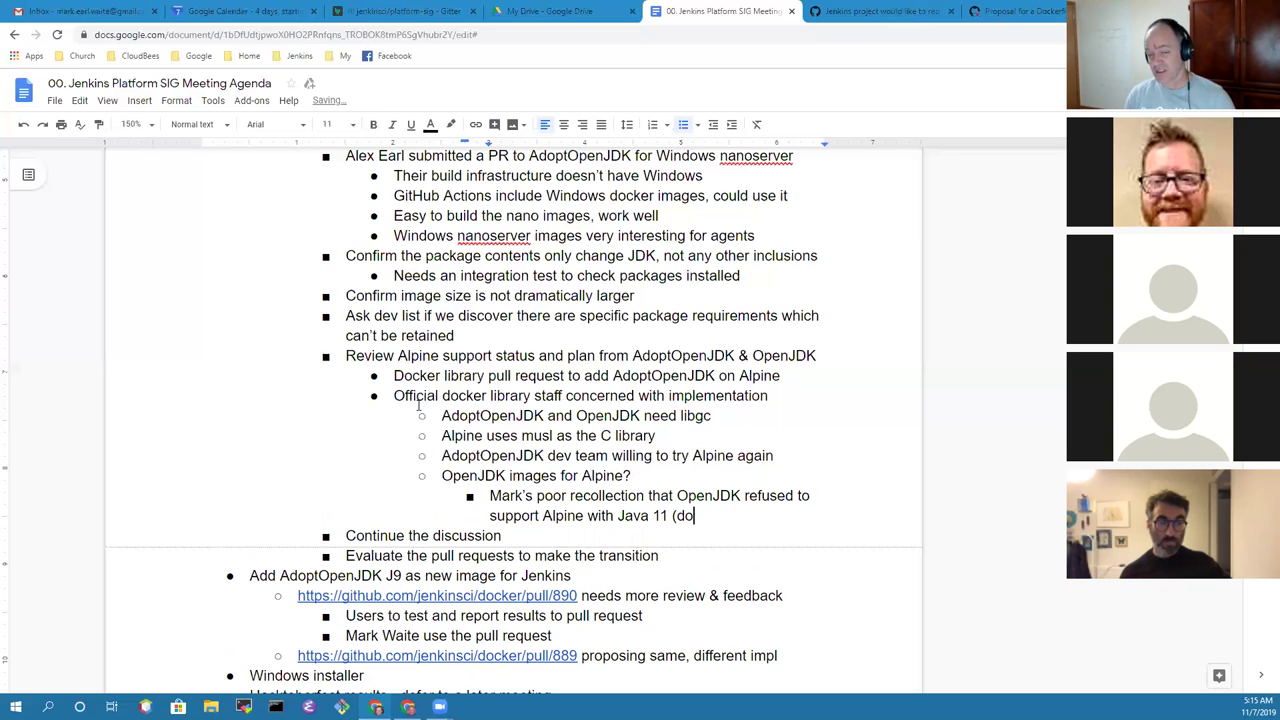
type("es Jav")
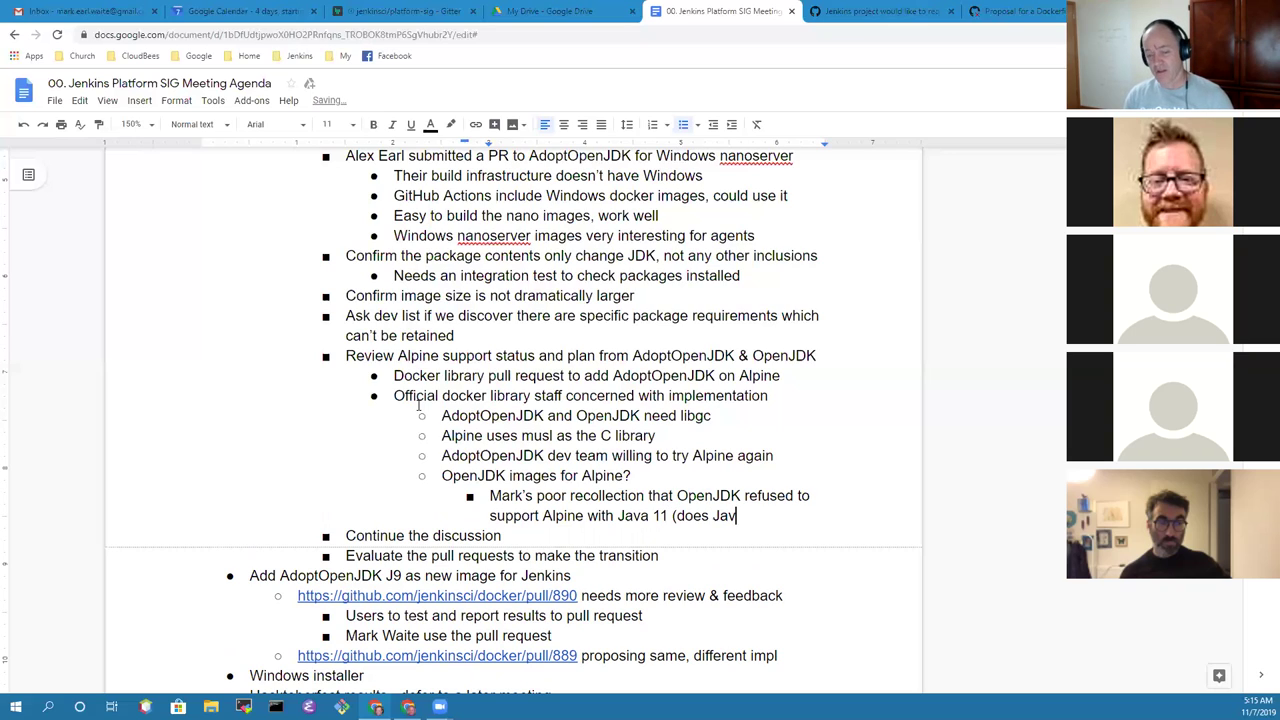
type("a 8)")
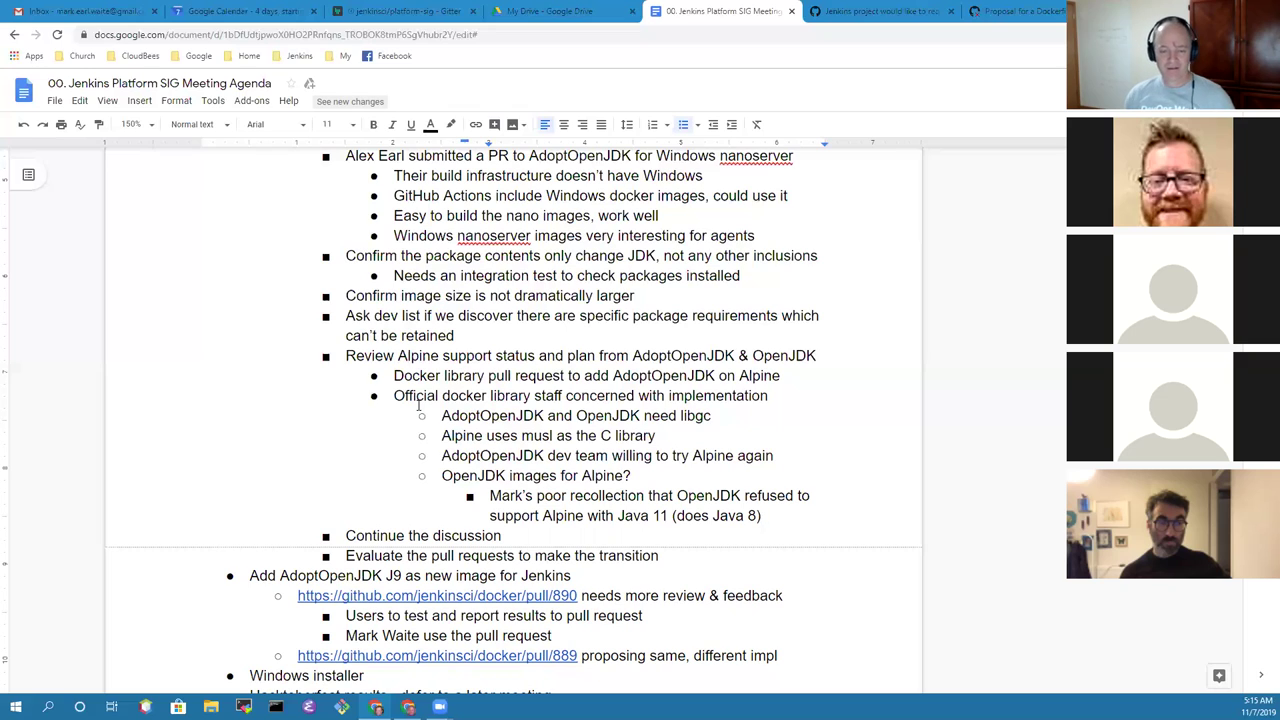
Step: Select the Java 11 Alpine bullet and attach a comment assigned to yourself as an action item
scroll(470, 404, "down", 1)
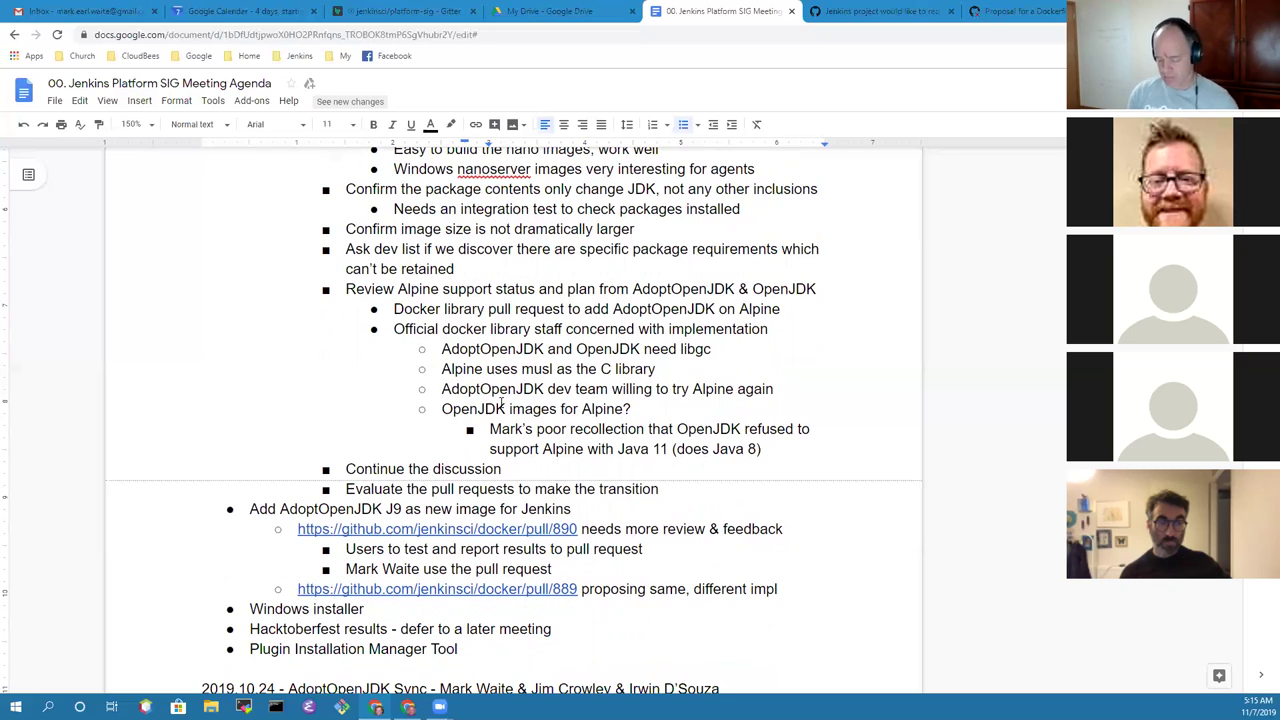
key("Up")
key("Down")
key("Up")
key("Home")
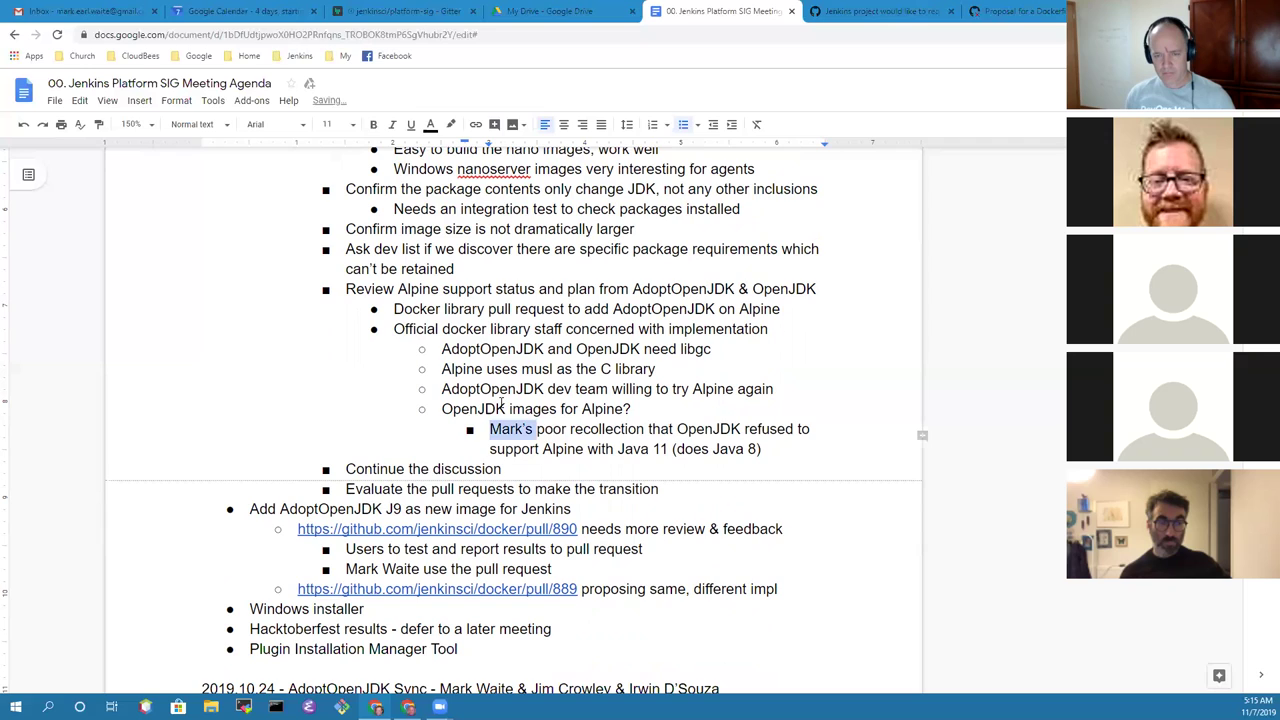
key("ctrl+shift+Right")
key("ctrl+shift+Right")
key("ctrl+shift+Right")
key("ctrl+shift+Right")
key("ctrl+shift+Right")
key("ctrl+shift+Right")
key("shift+Down")
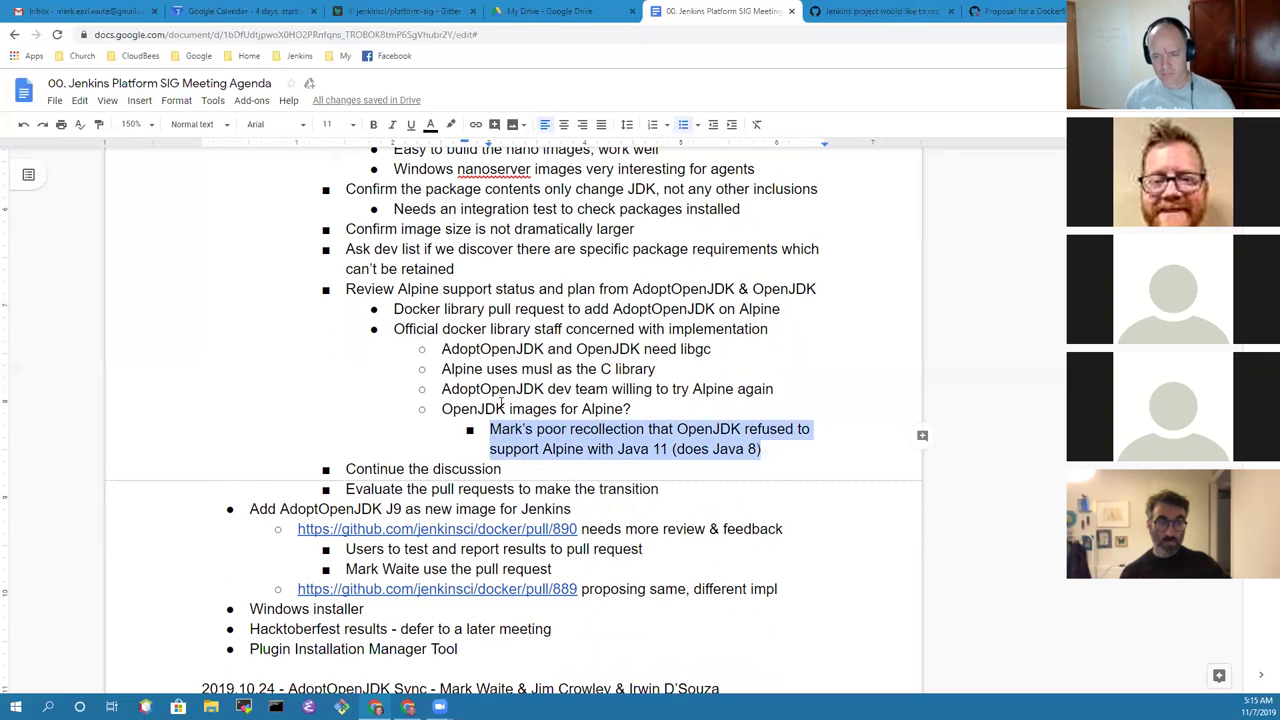
left_click(922, 436)
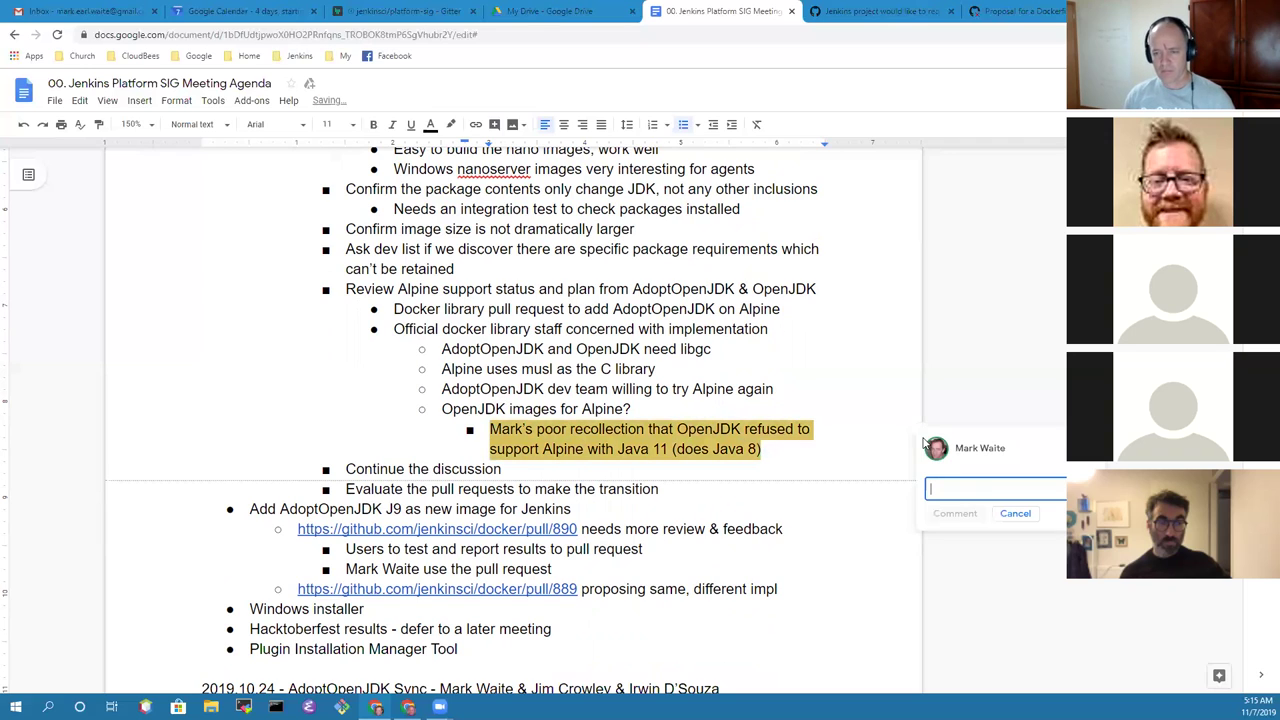
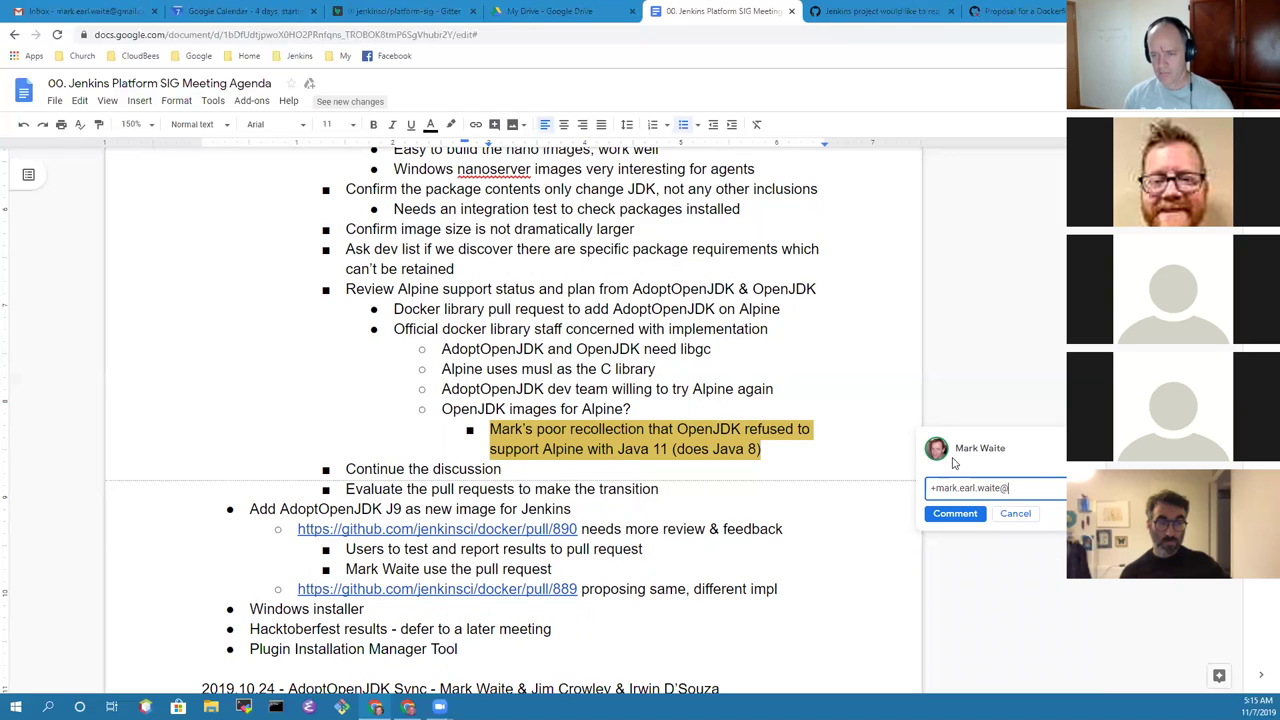
left_click(932, 515)
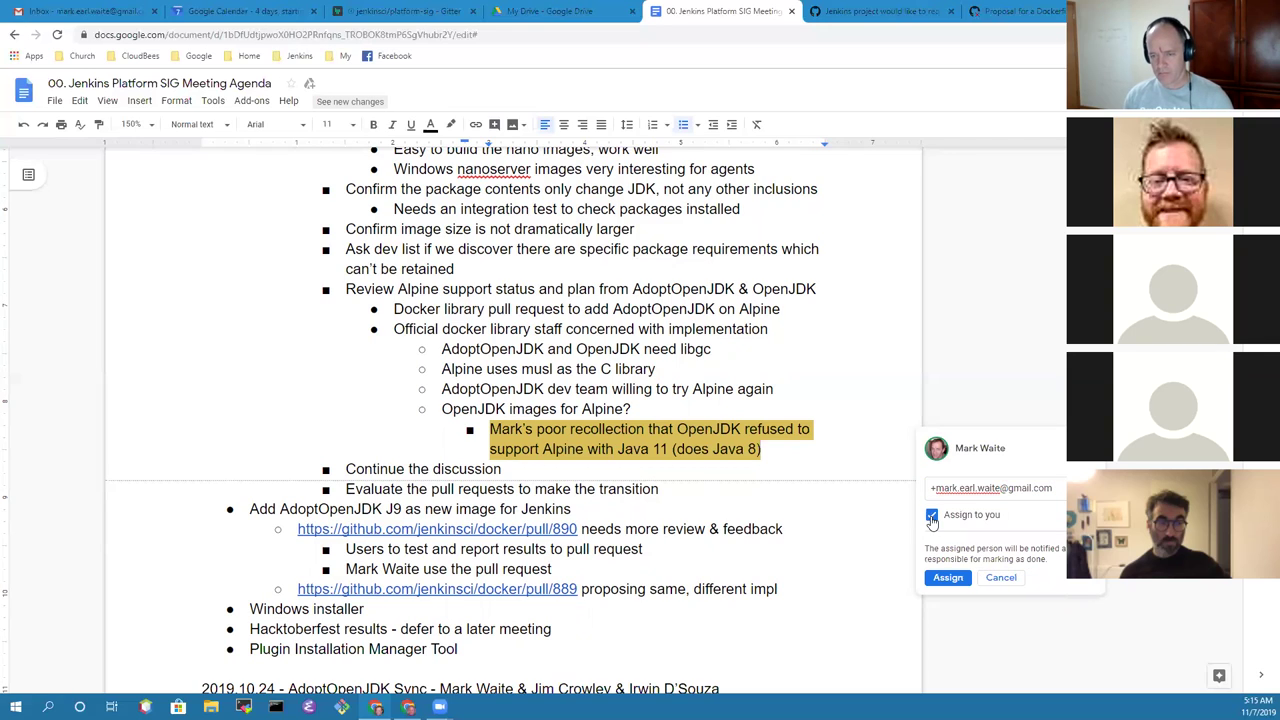
left_click(946, 578)
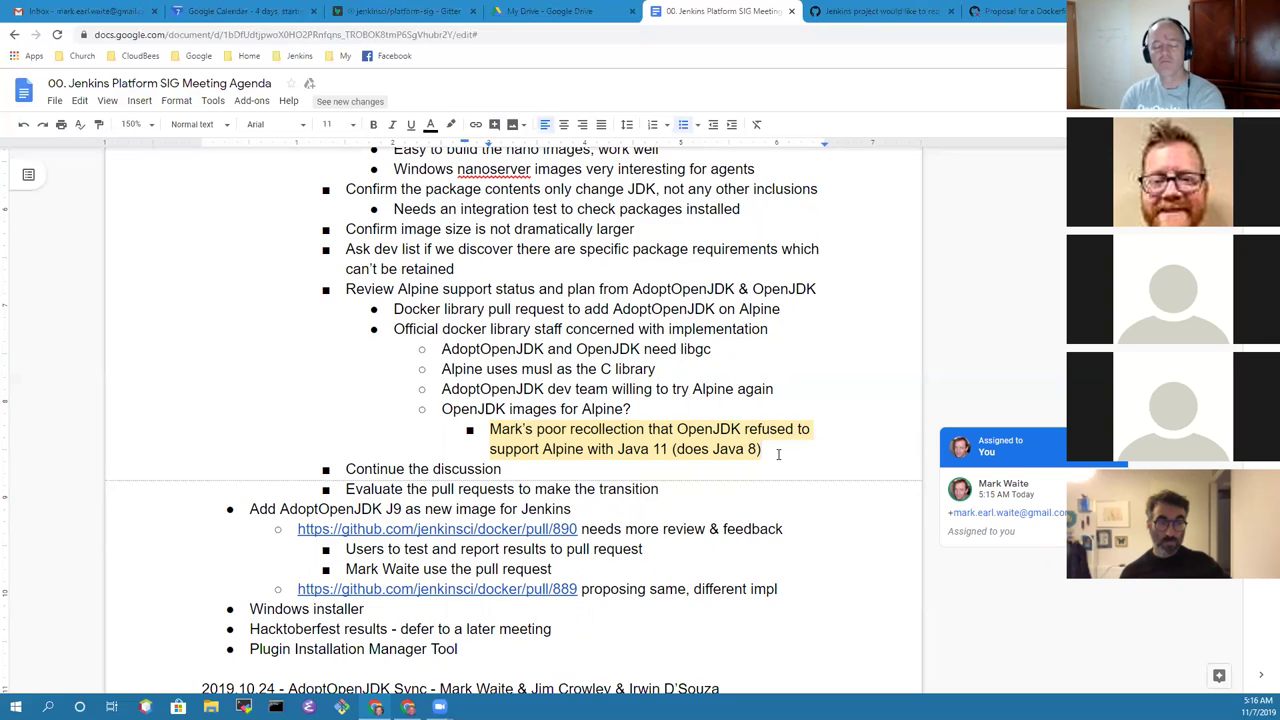
Step: Remove the 'Continue the discussion' and 'Evaluate the pull requests' bullets under the Alpine item
left_click(513, 472)
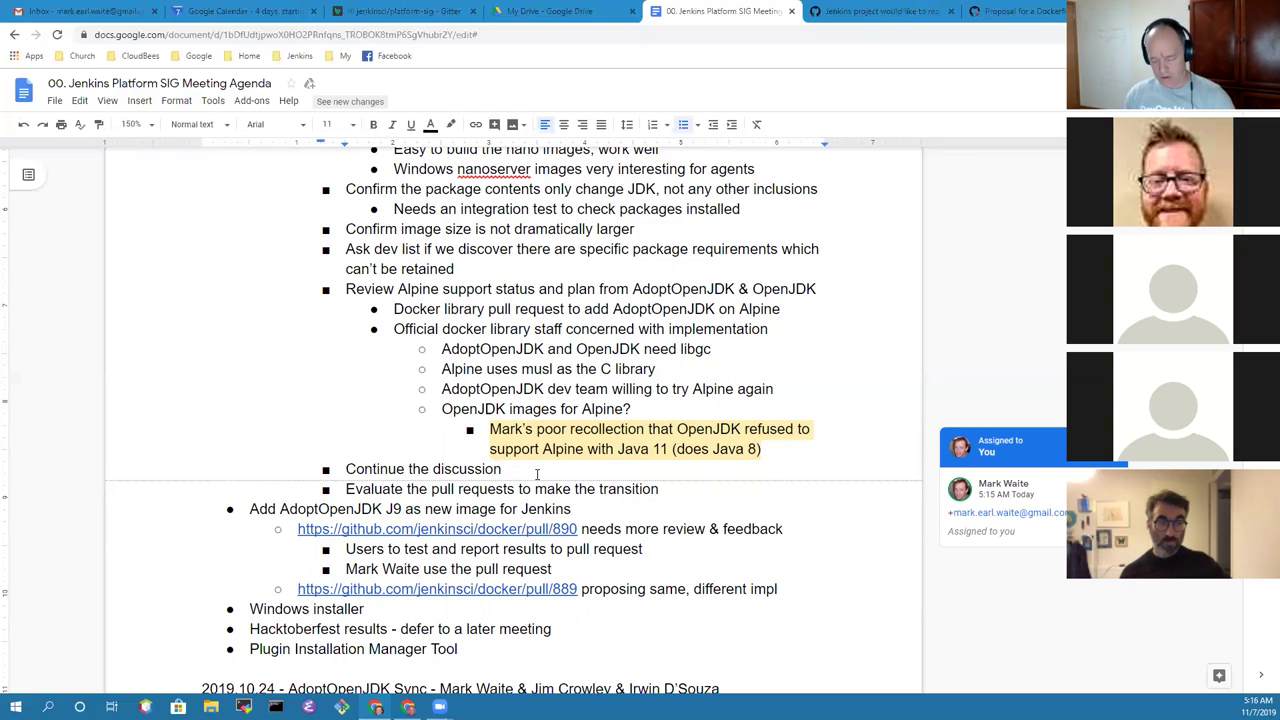
key("shift+Down")
key("shift+Down")
key("shift+Left")
key("shift+Left")
key("shift+Left")
key("shift+Left")
key("shift+Left")
key("shift+Left")
key("shift+Left")
key("shift+Left")
key("shift+Left")
key("shift+Left")
key("shift+Left")
key("shift+Left")
key("shift+Left")
key("BackSpace")
key("BackSpace")
key("BackSpace")
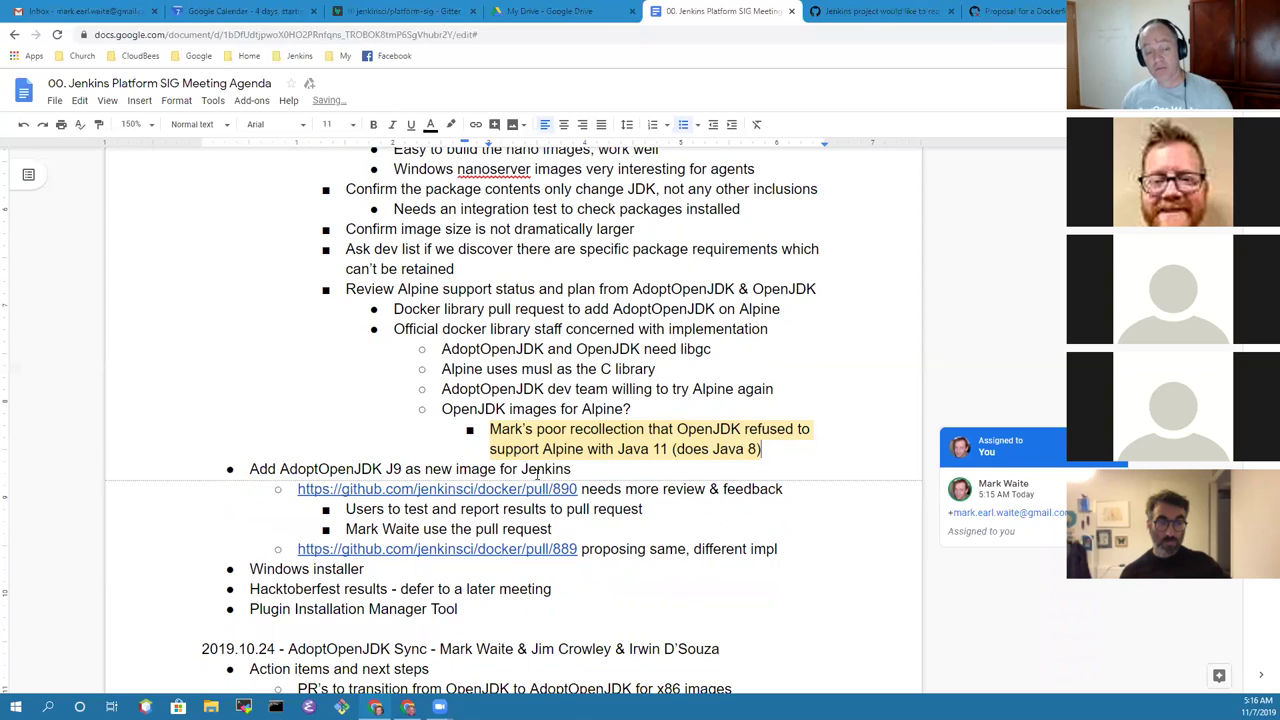
scroll(496, 373, "up", 3)
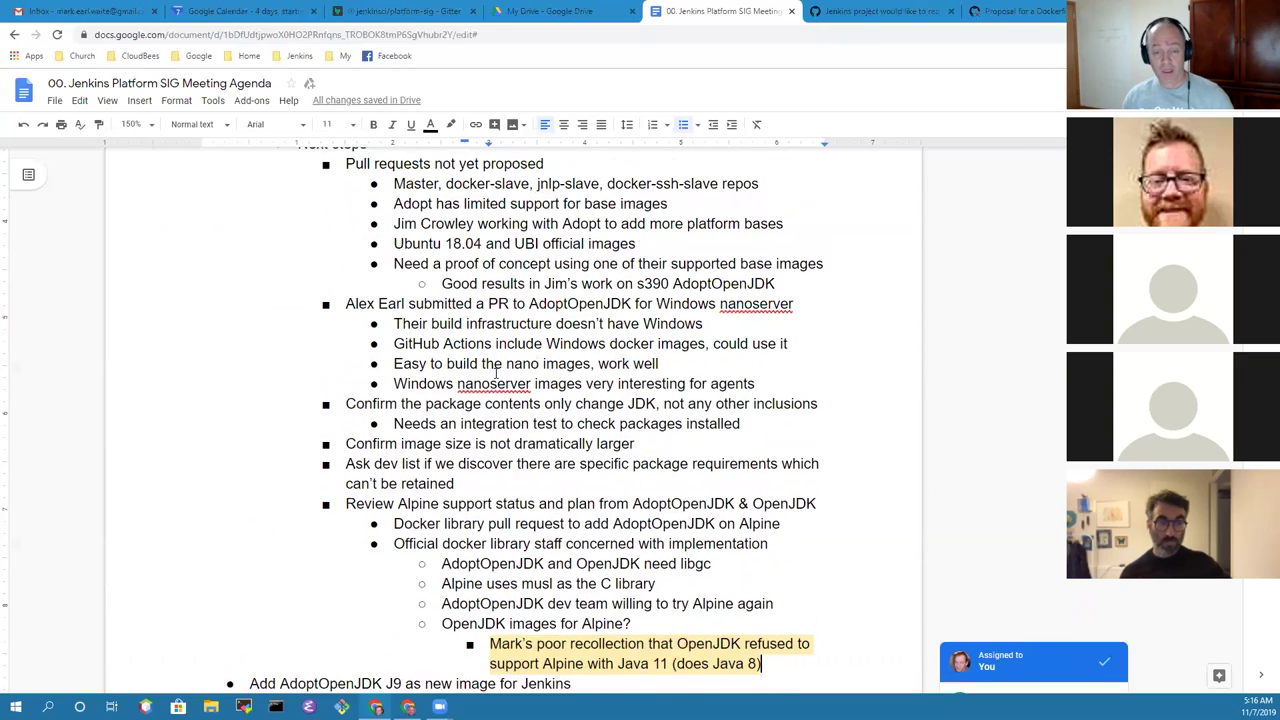
scroll(496, 373, "up", 1)
scroll(496, 373, "down", 4)
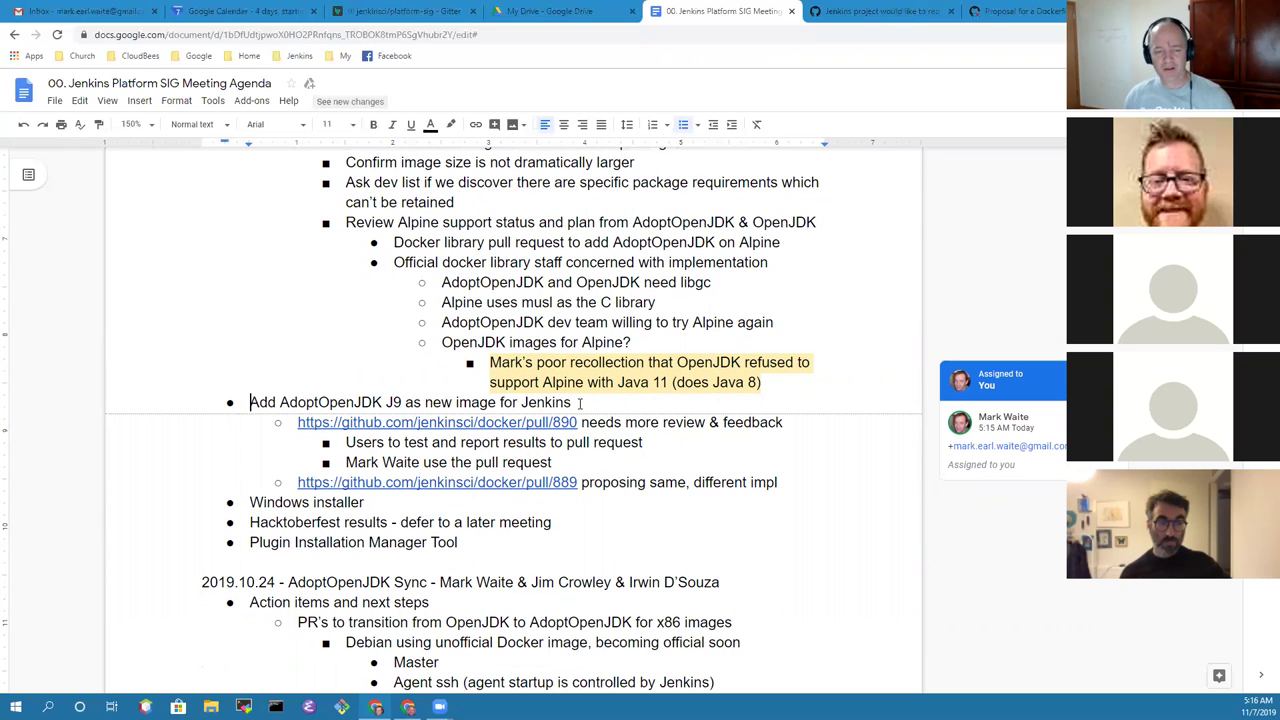
Step: Insert the sub-bullet 'OpenJ9 as contrast to Hotspot' above the pull/890 link
key("shift+End")
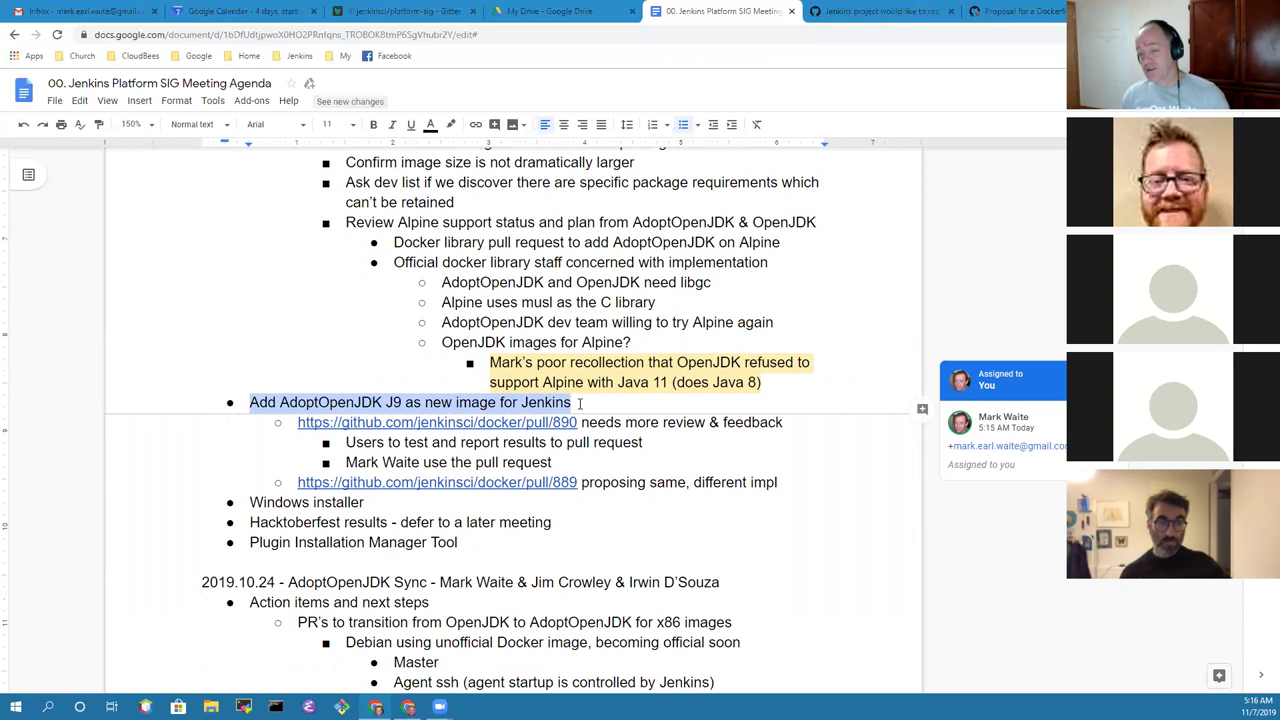
key("Down")
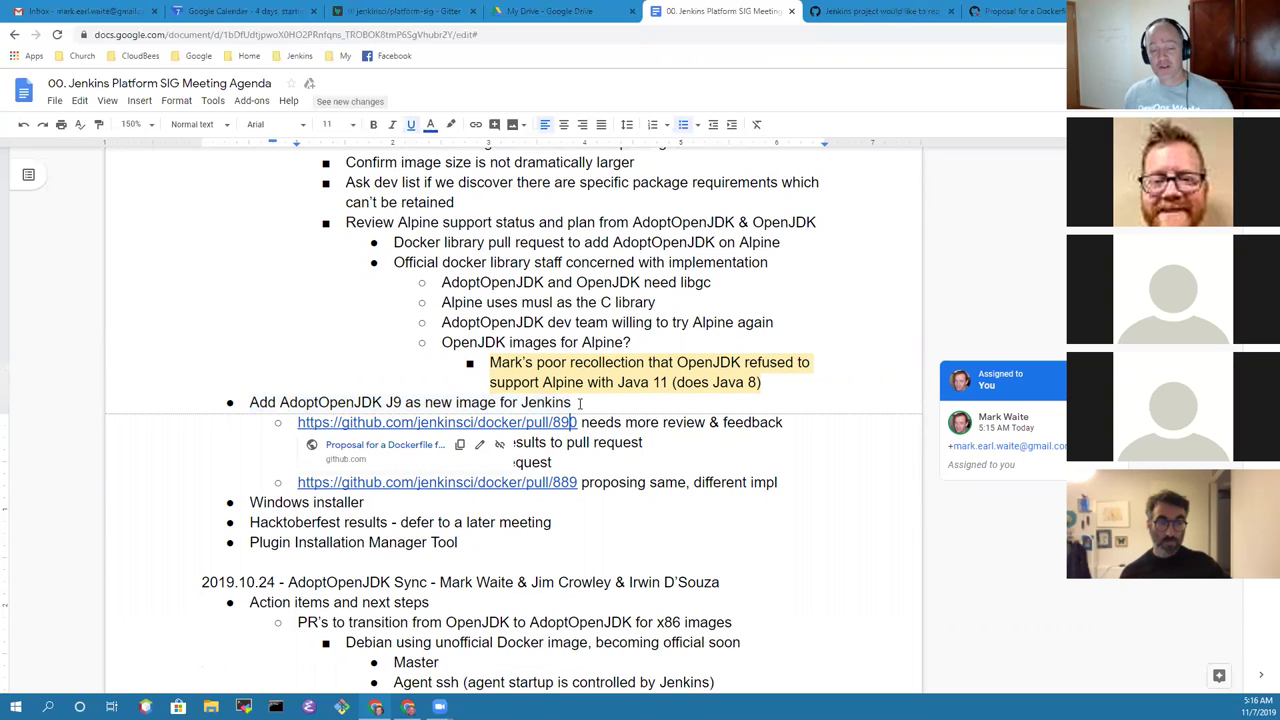
key("Return")
key("Up")
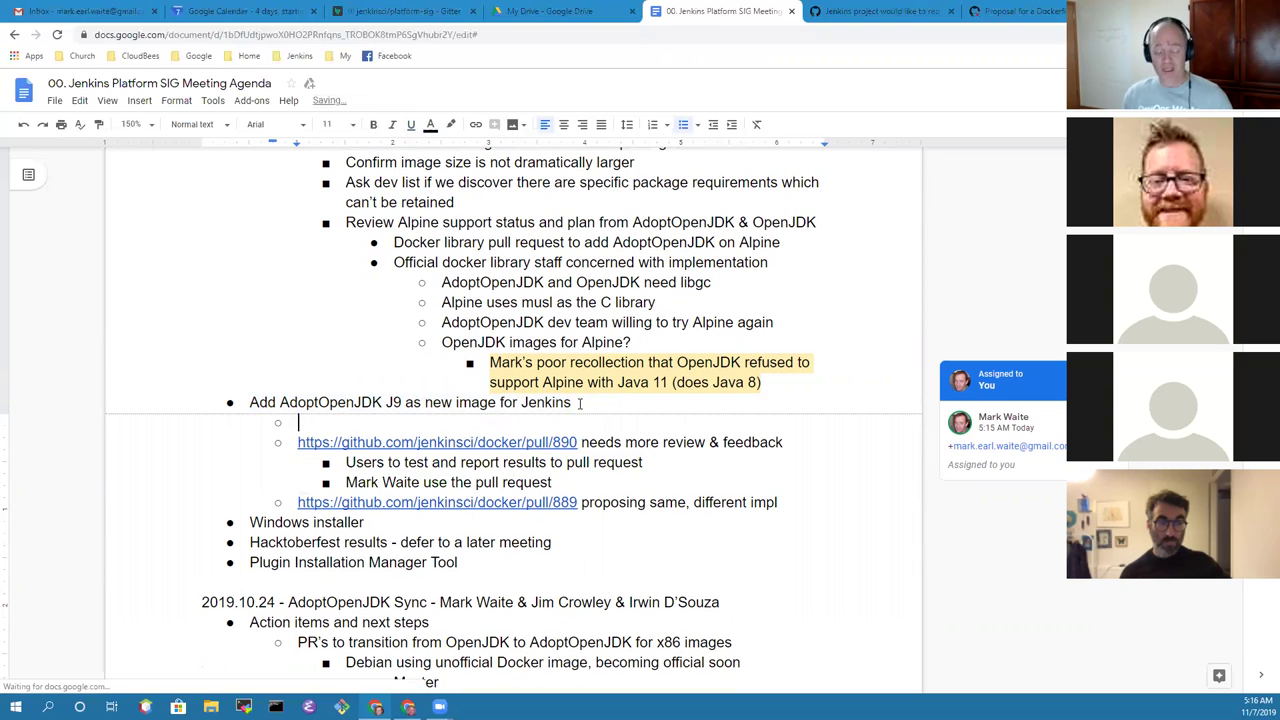
type("Open")
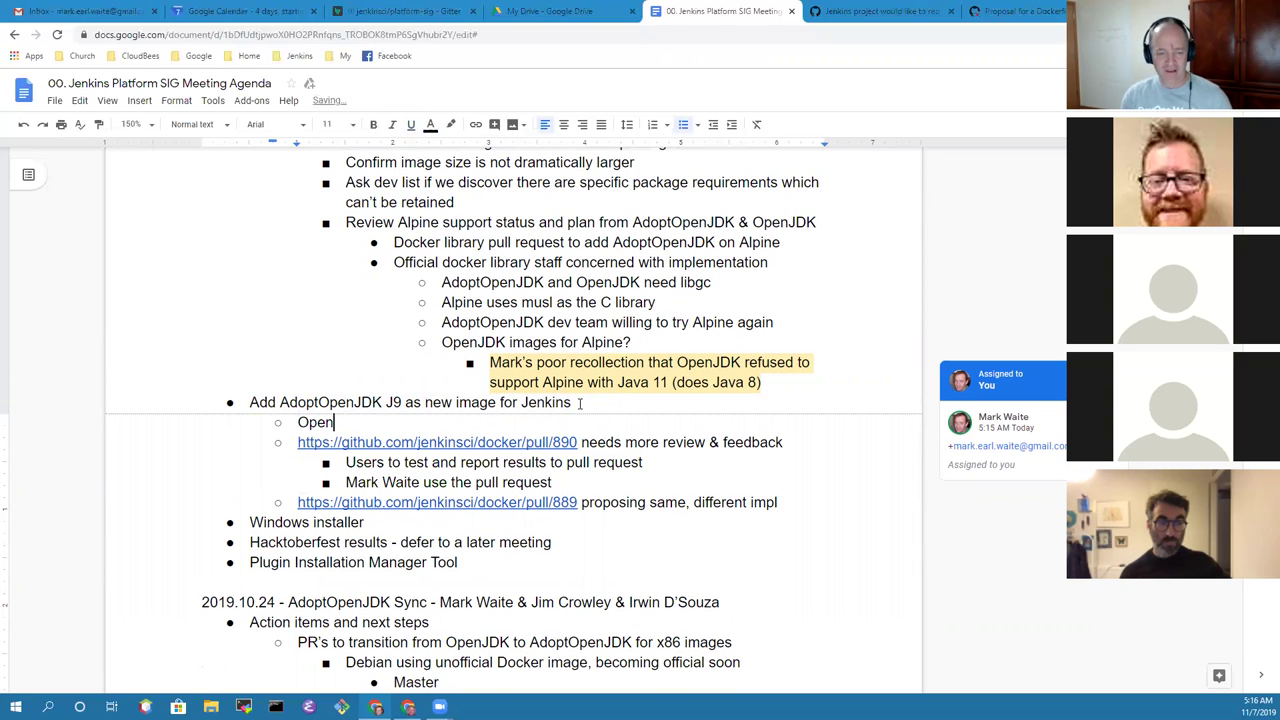
type("J9")
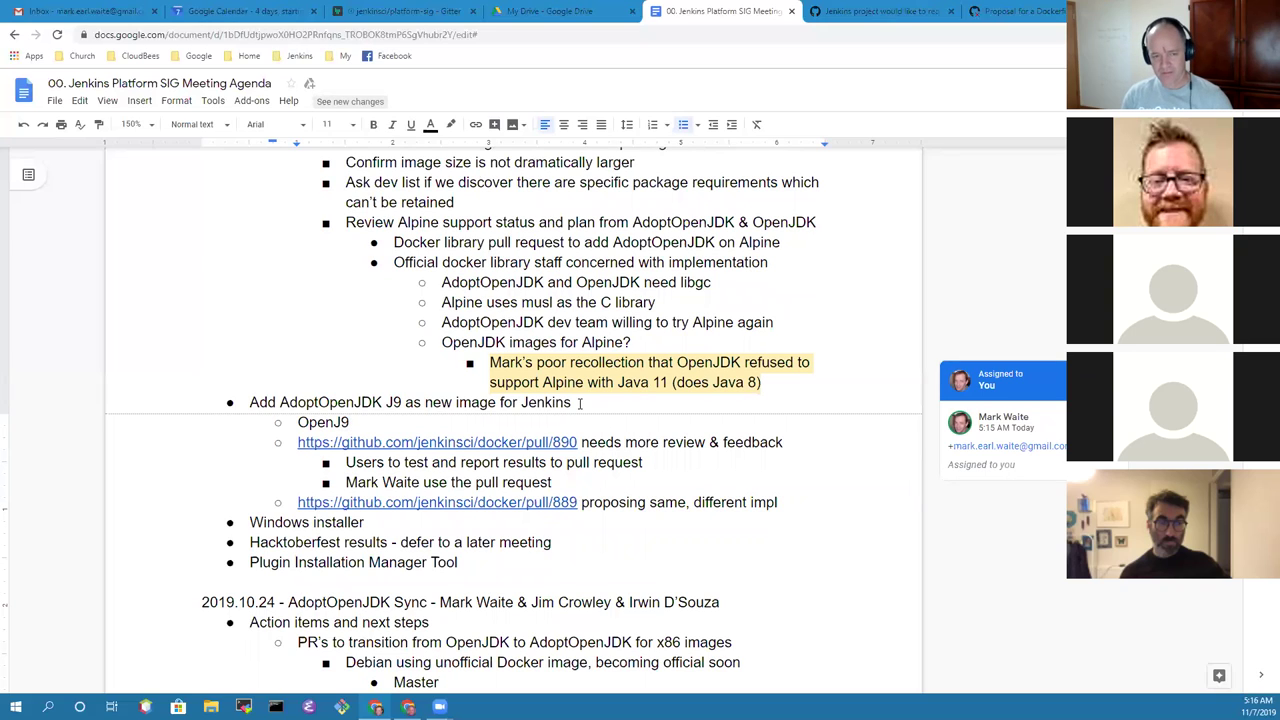
type("as a different")
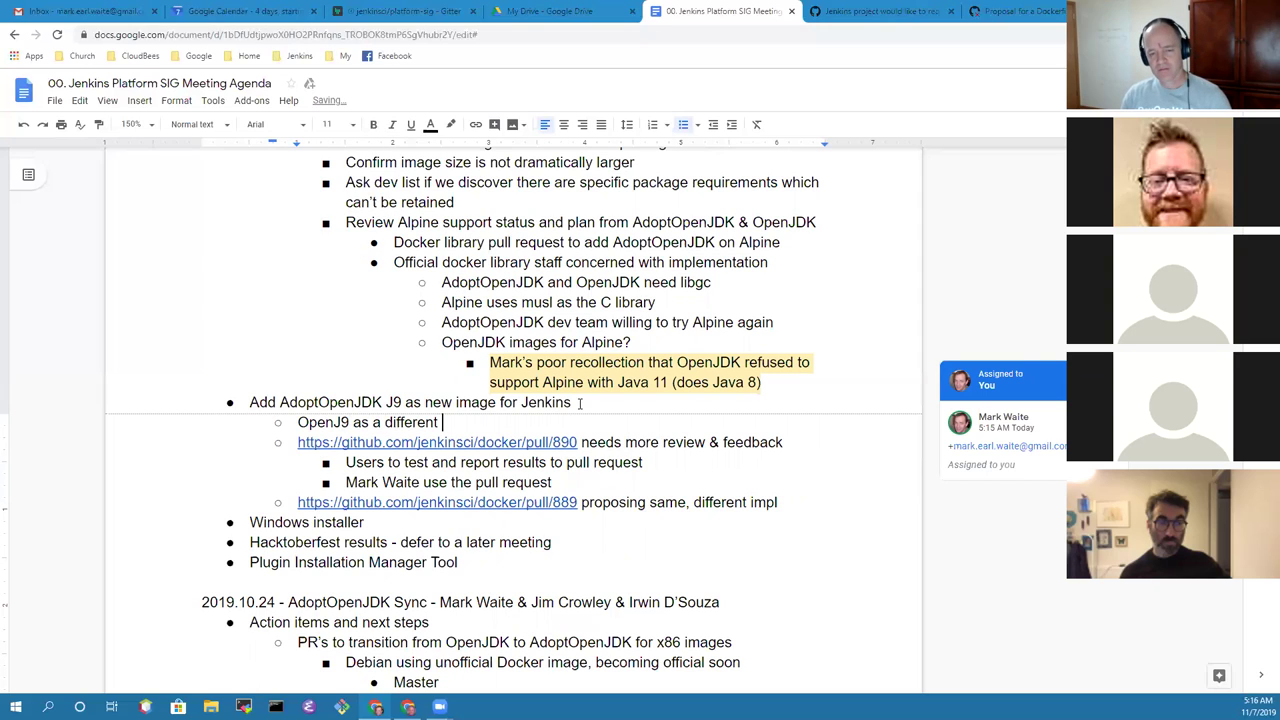
key("ctrl+BackSpace")
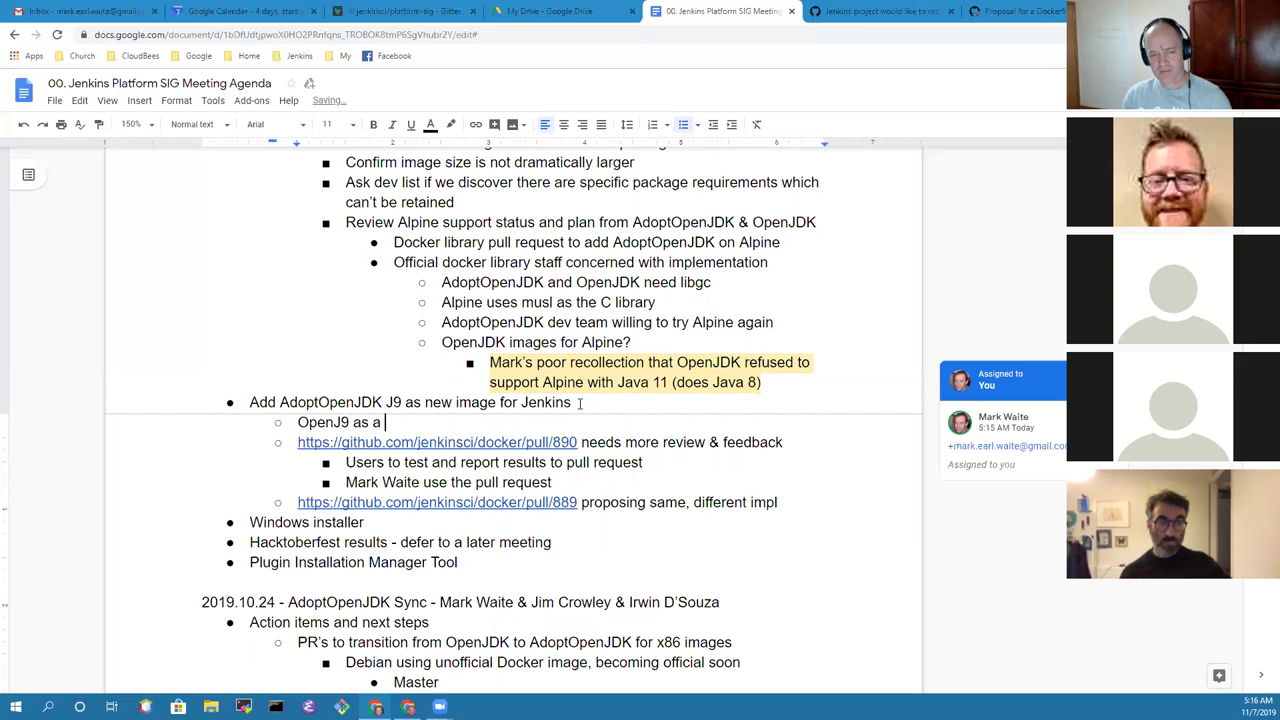
type("contra")
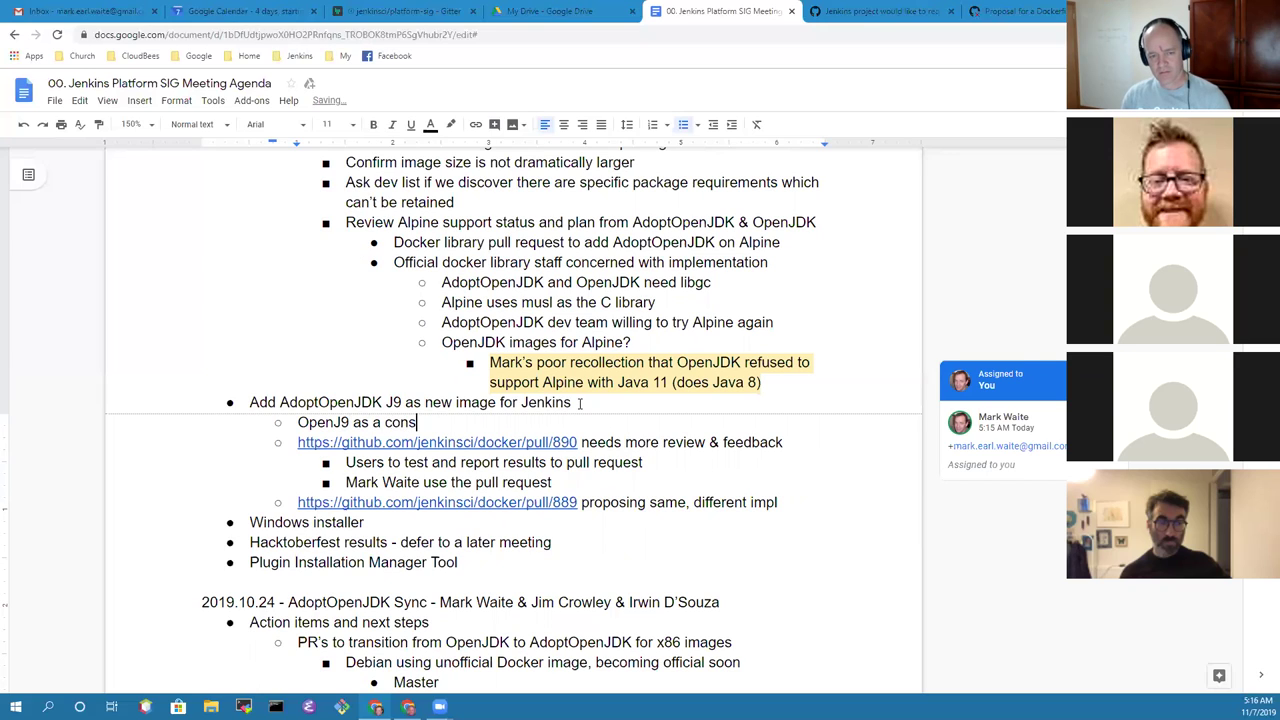
type("st to ")
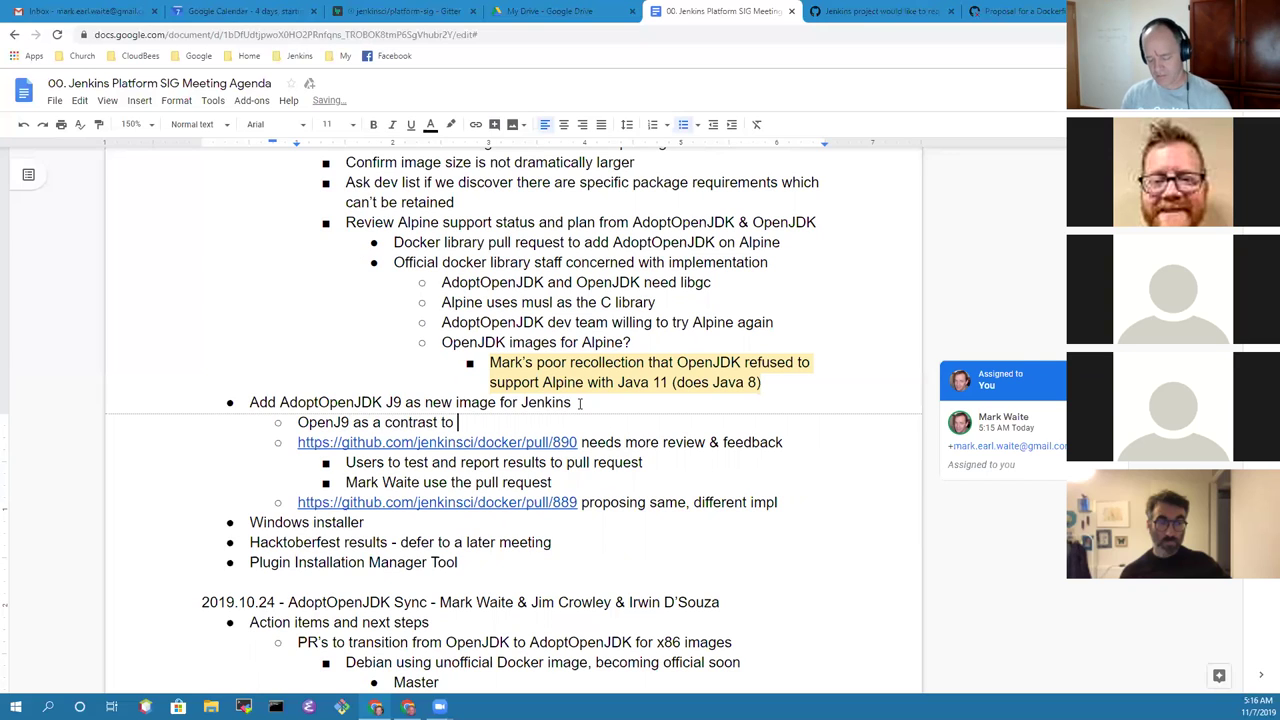
type("Hot")
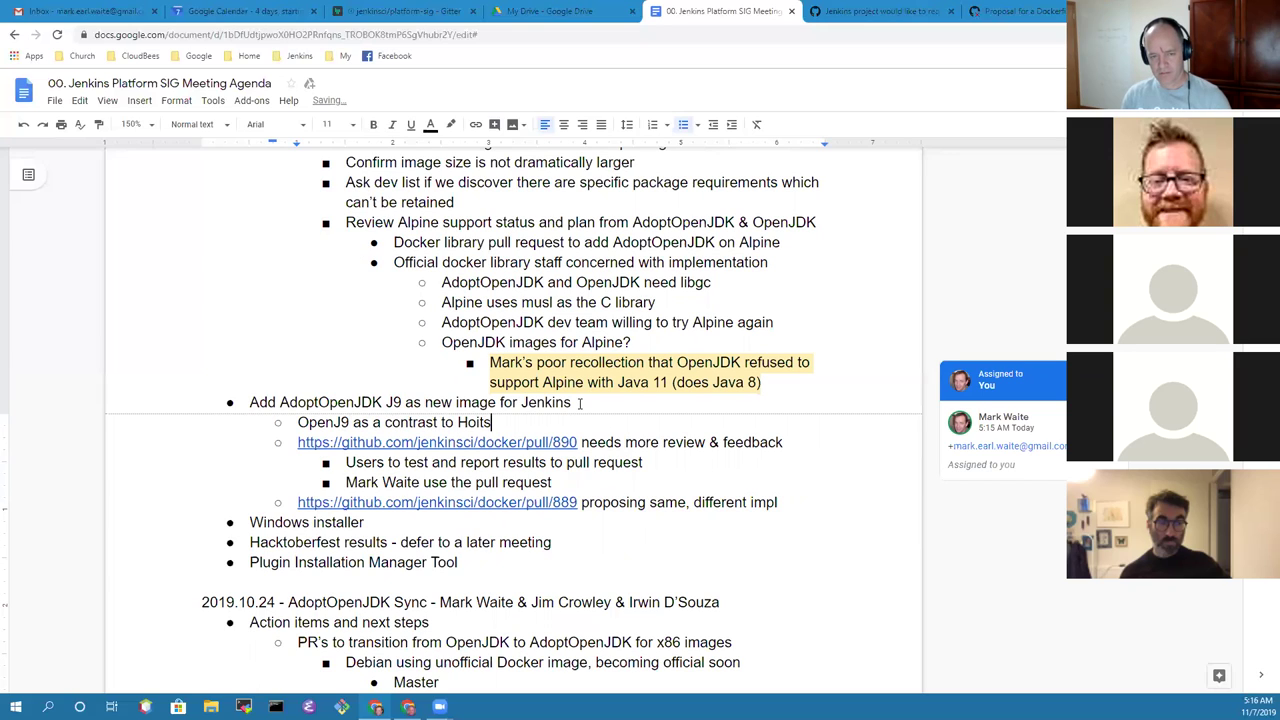
type("spot")
Step: Nest 'Much faster startup, faster ramp to peak performance' and 'Ahead of time compilation for better speed'
key("Return")
key("Tab")
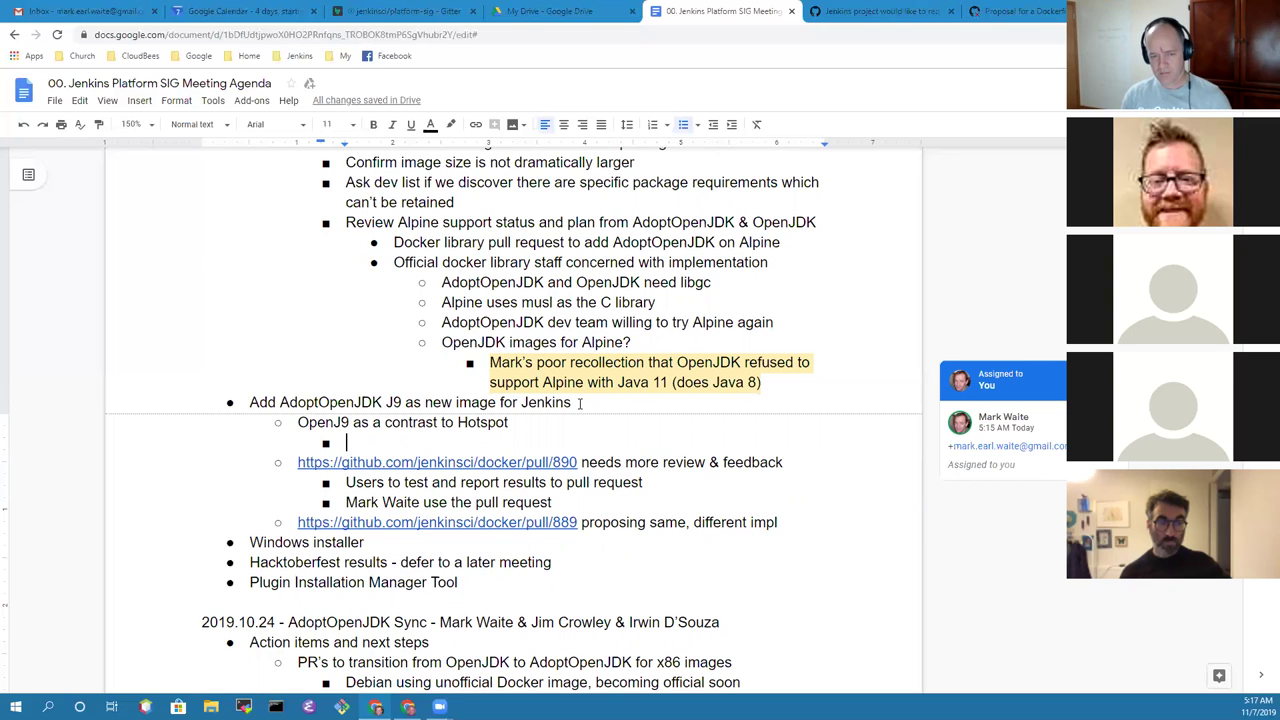
type("Much ")
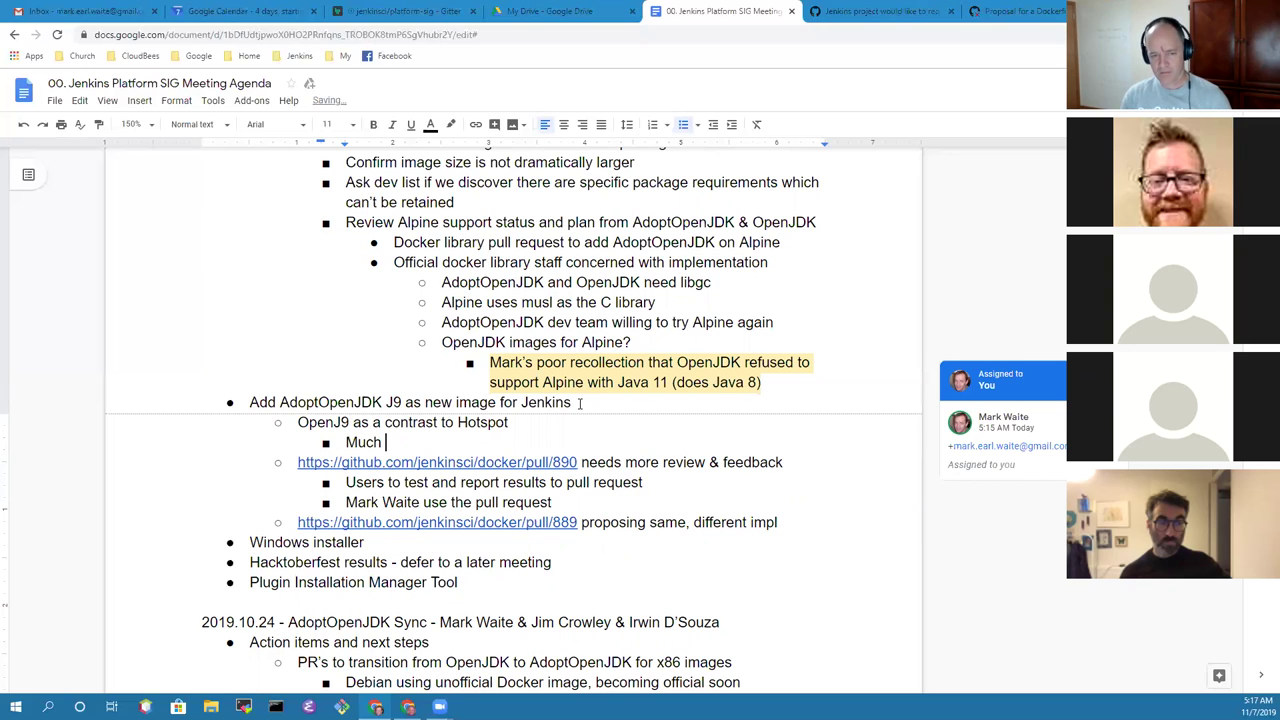
type("faster startup")
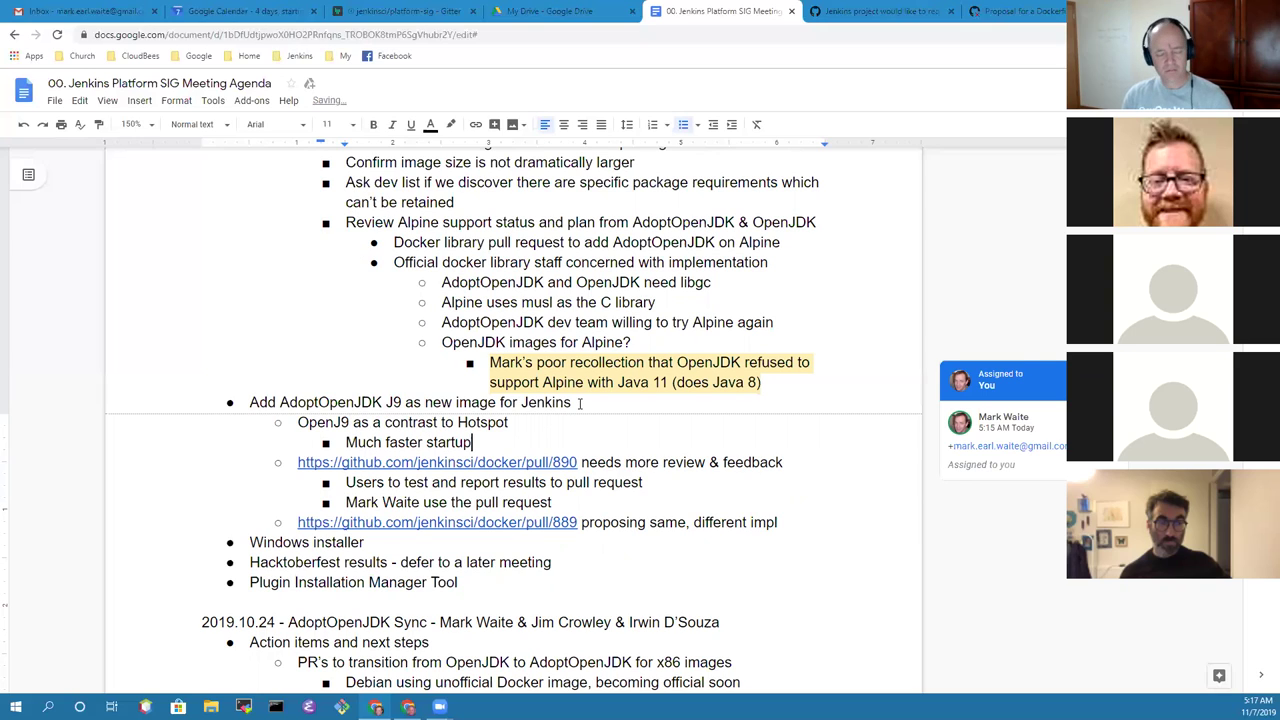
type(", ")
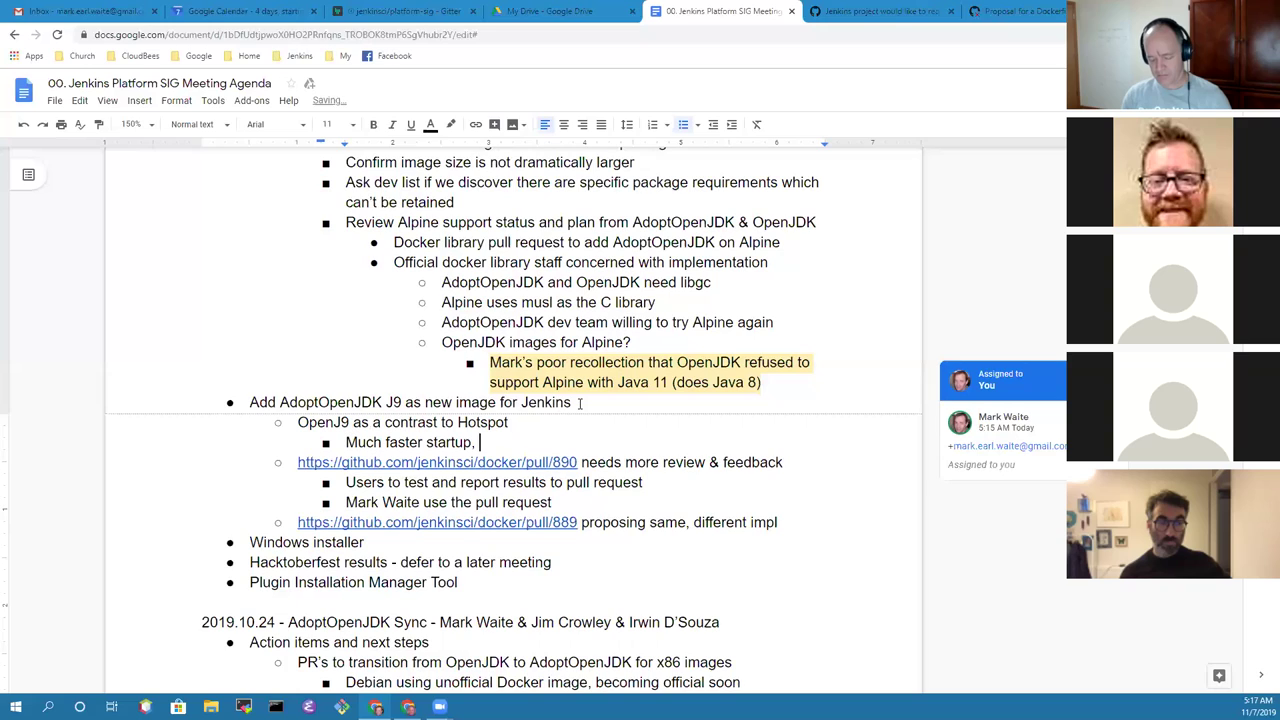
type("faster ")
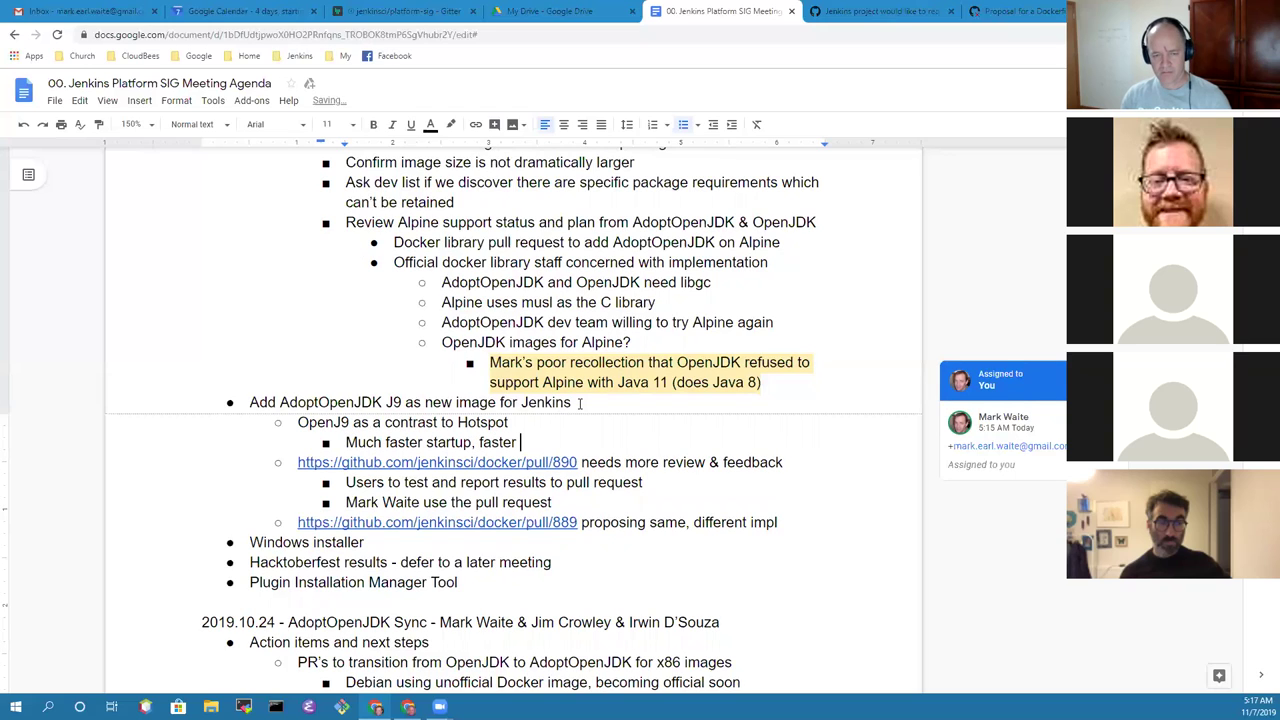
type("ramp to pea")
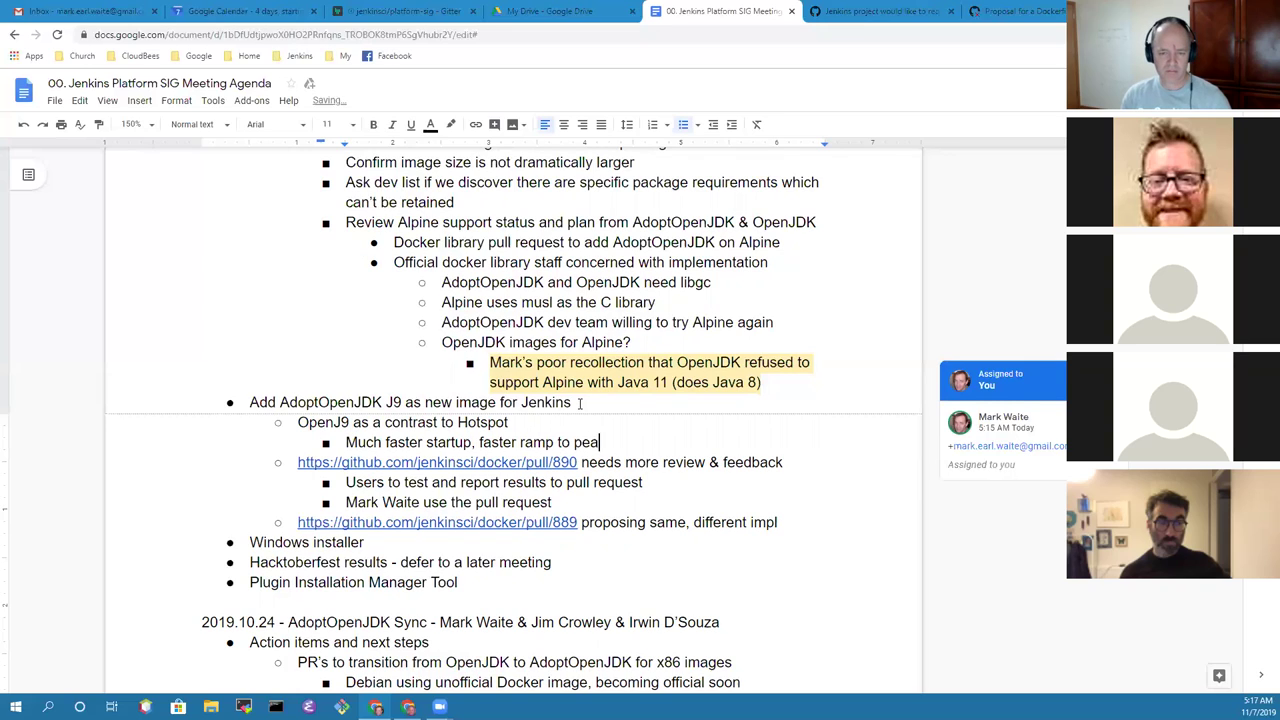
type("k perfomr")
key("BackSpace")
key("BackSpace")
key("BackSpace")
type("ormance")
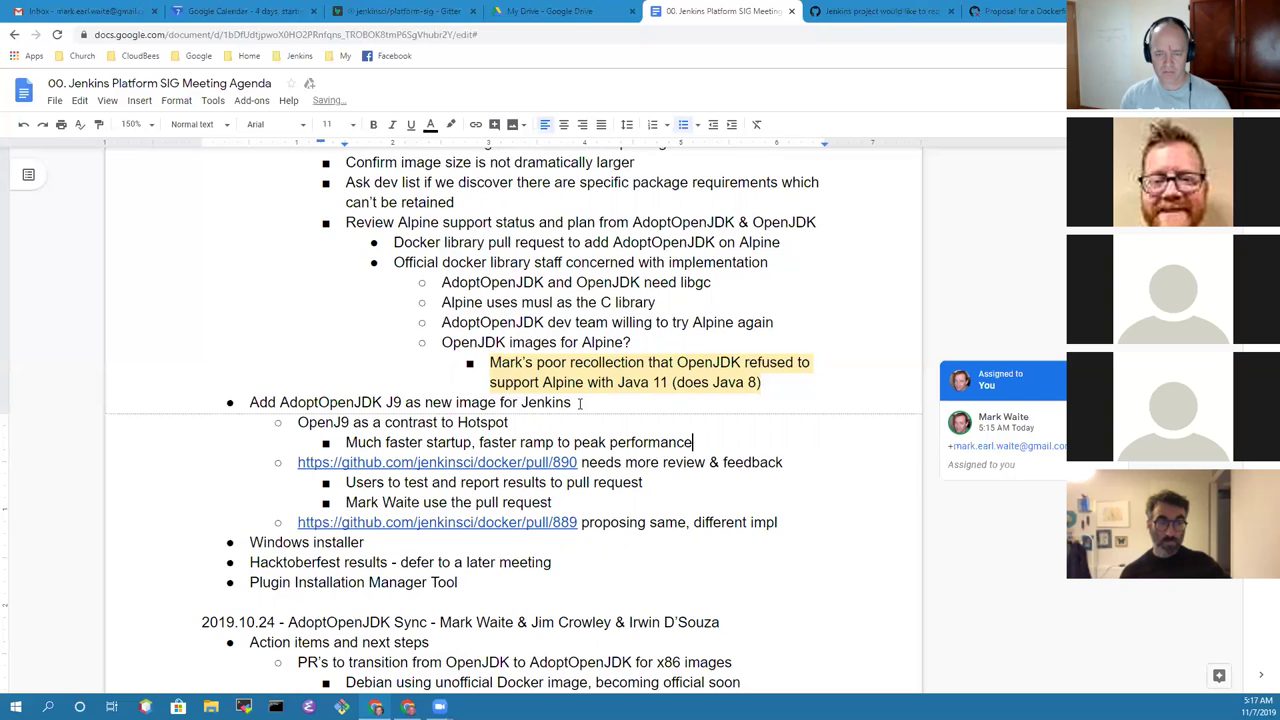
key("Return")
type("A")
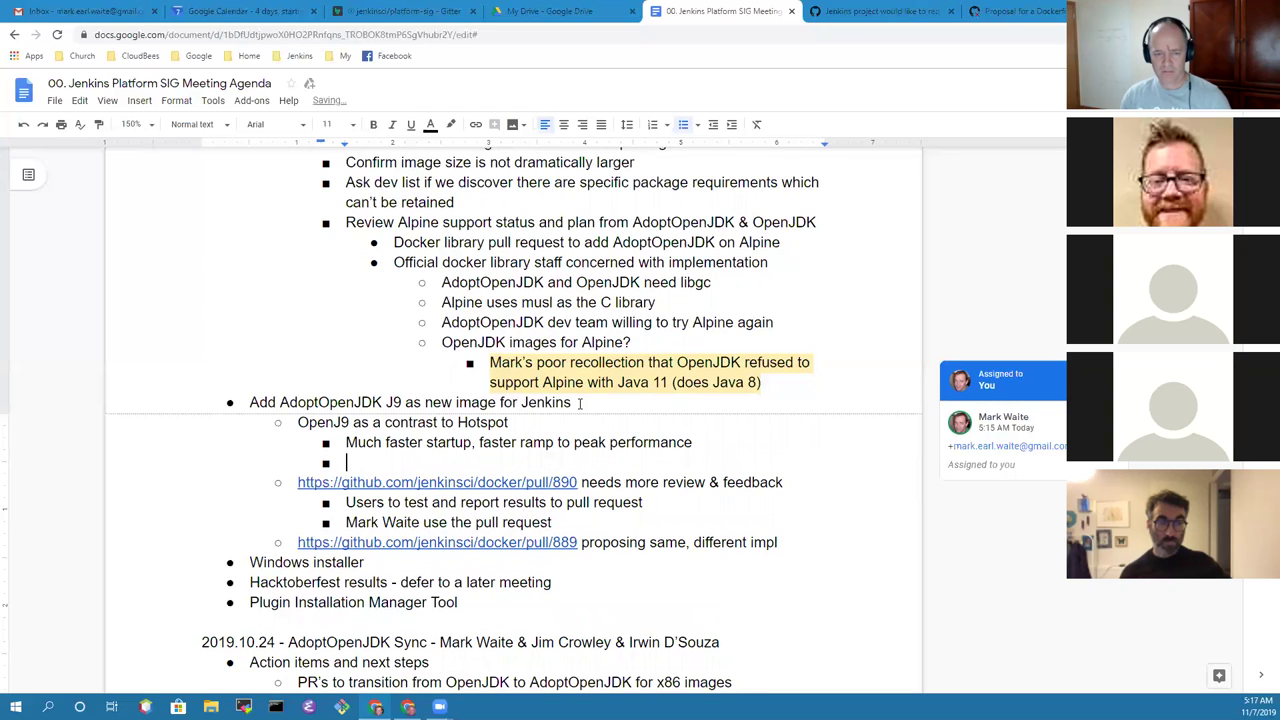
type("head of ti")
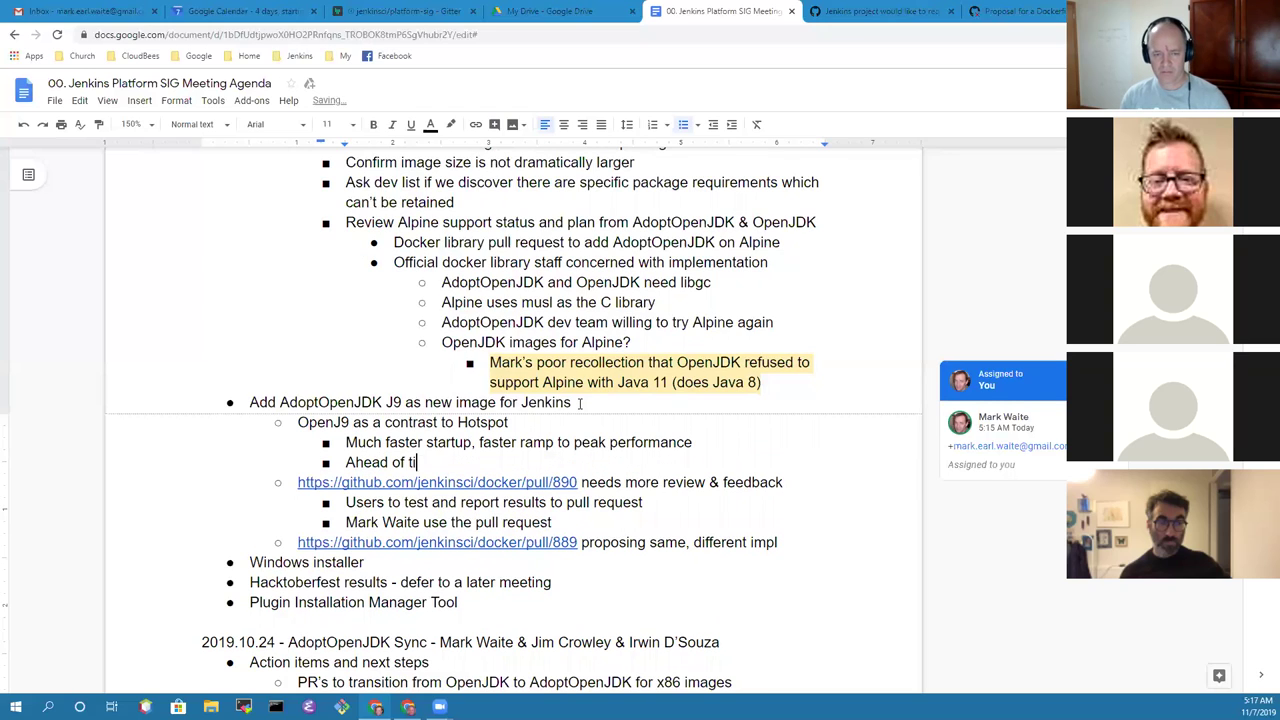
type("me compilation for")
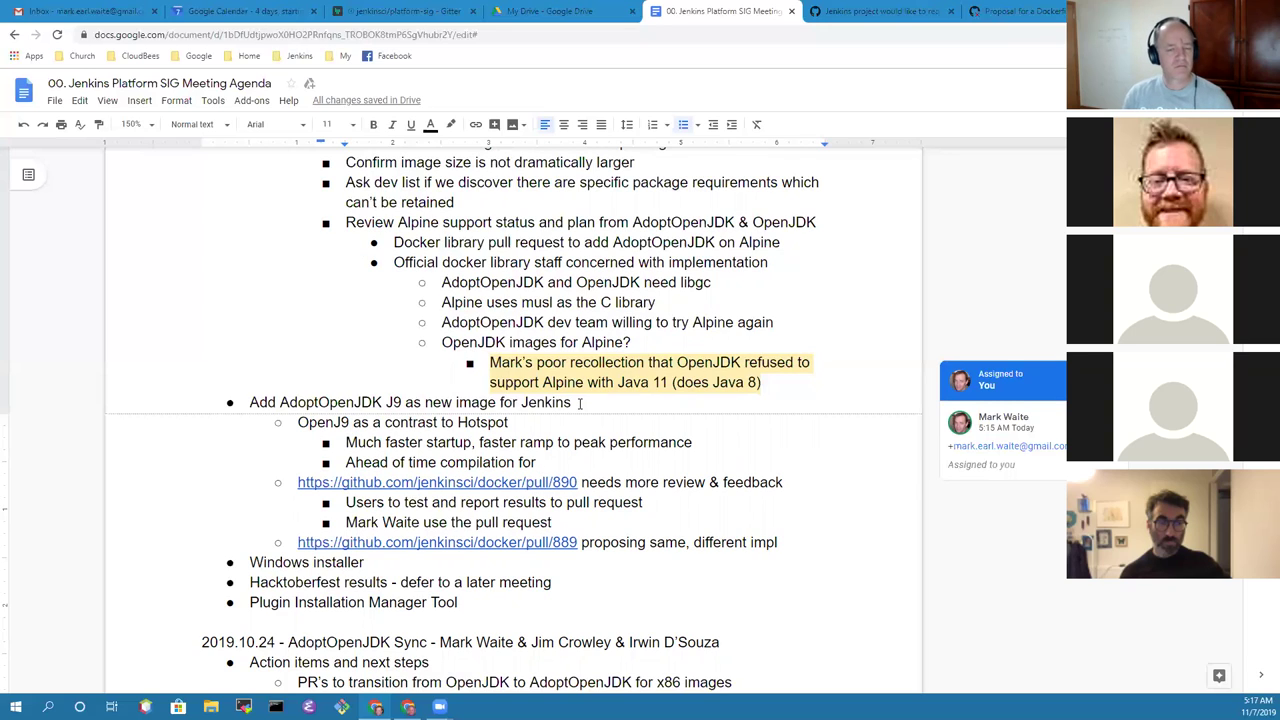
type("better speed")
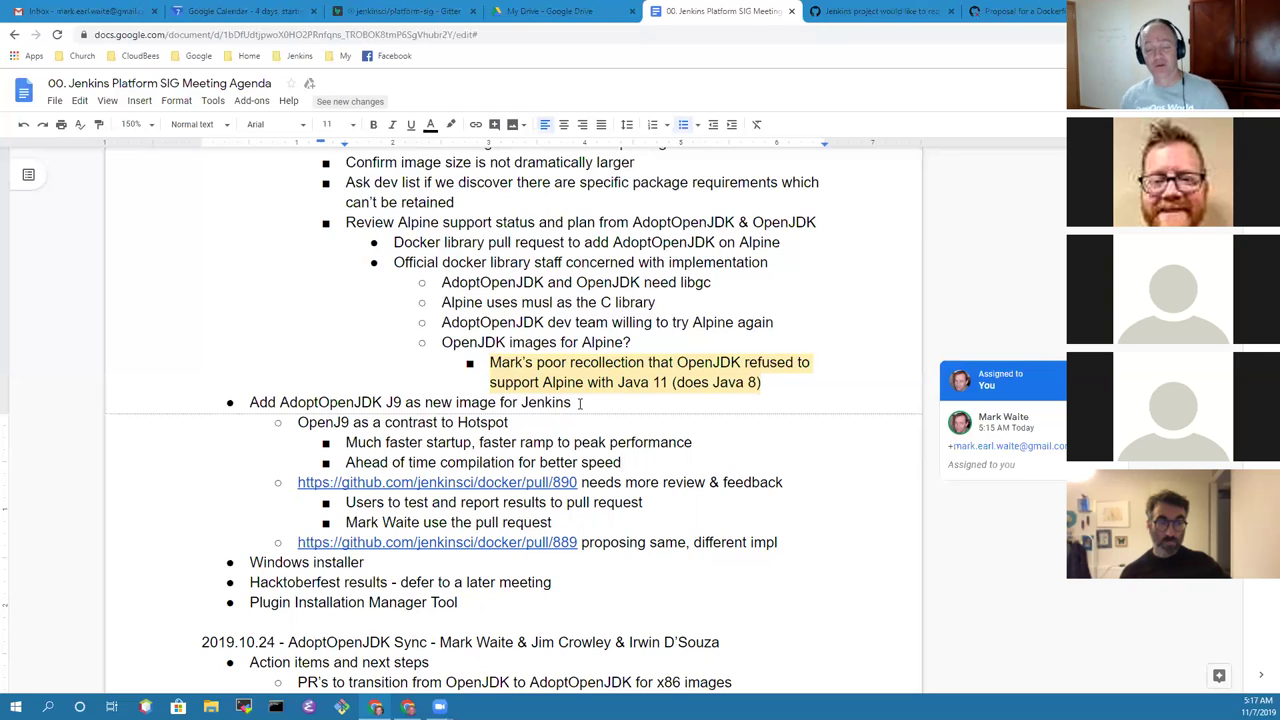
left_click(662, 482)
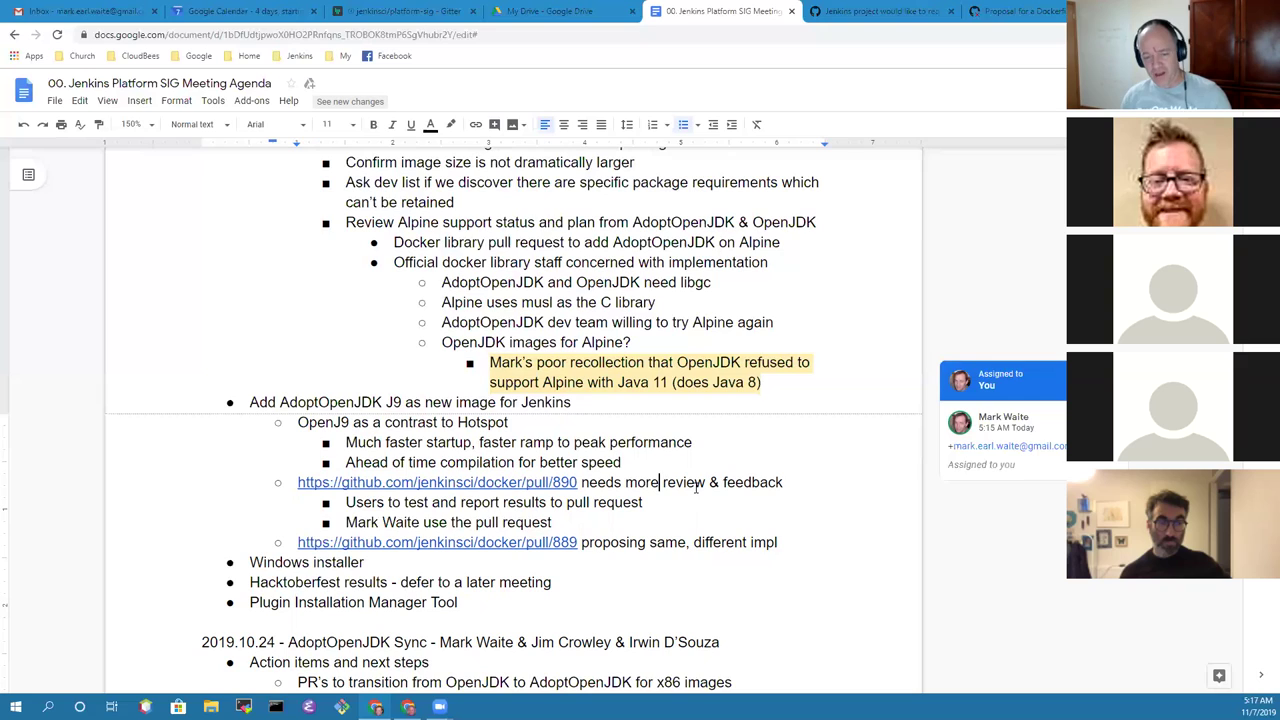
key("Home")
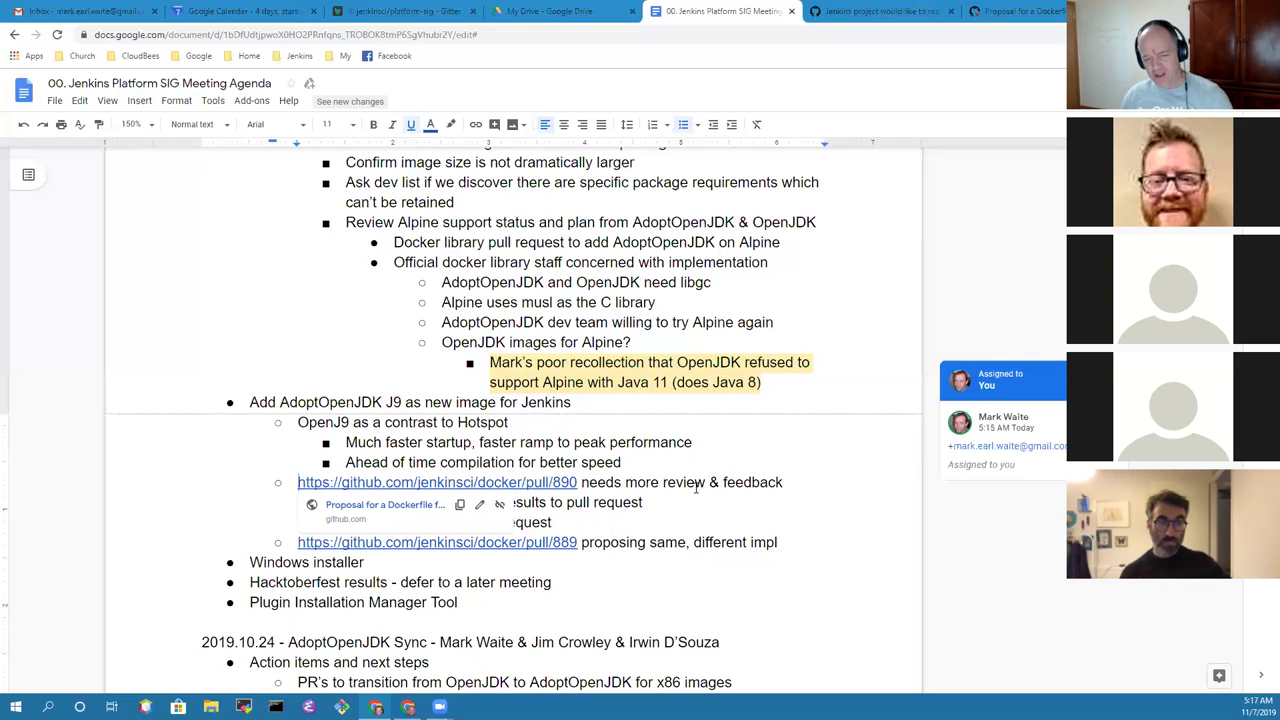
key("End")
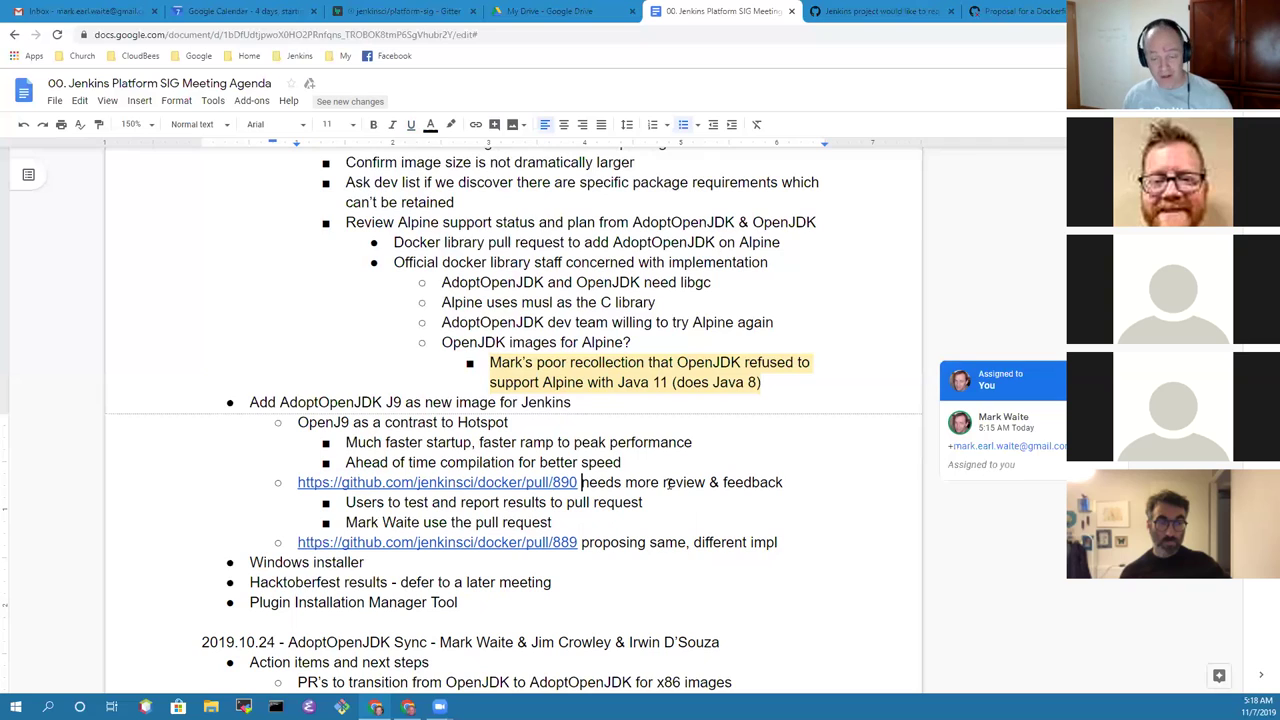
key("End")
key("Down")
key("Down")
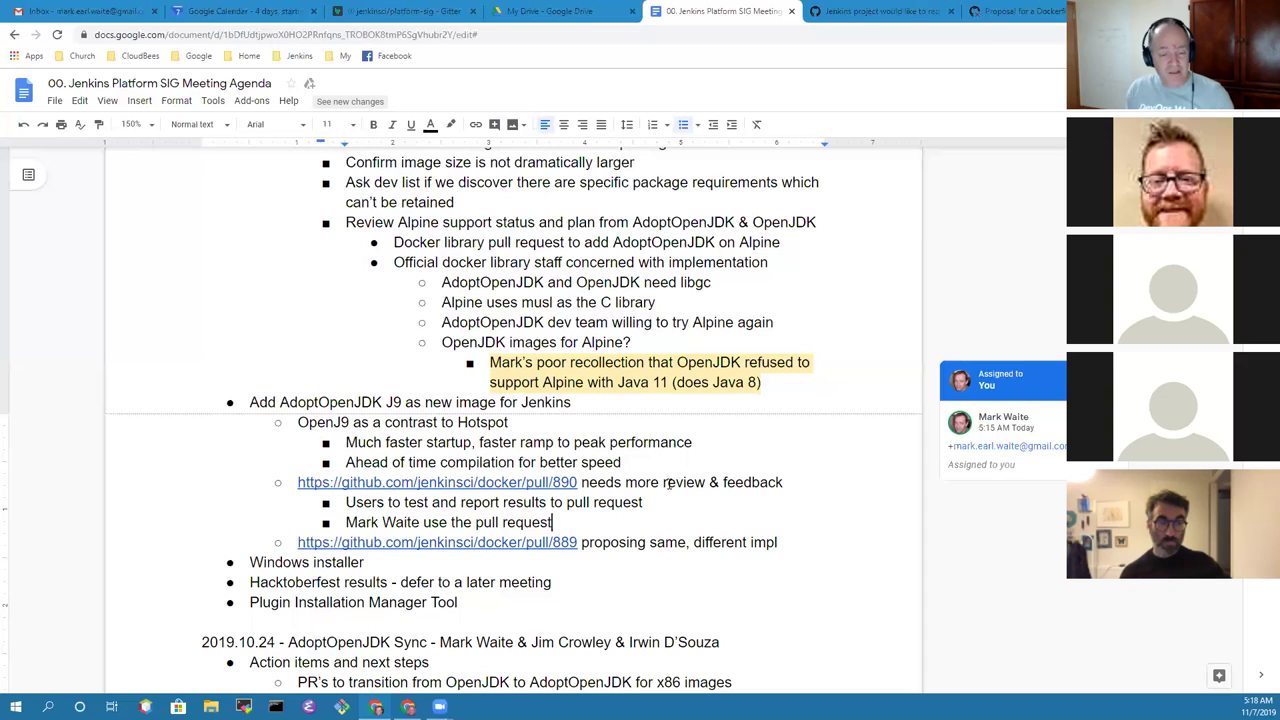
key("Delete")
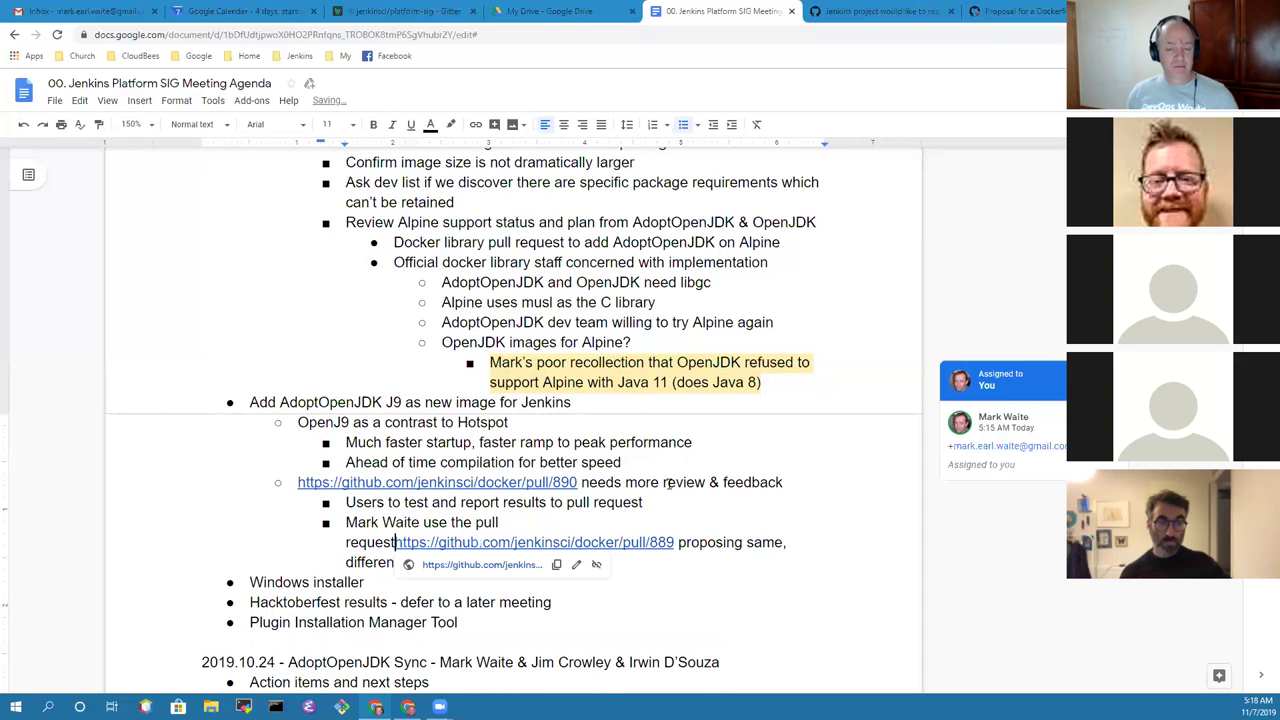
key("ctrl+z")
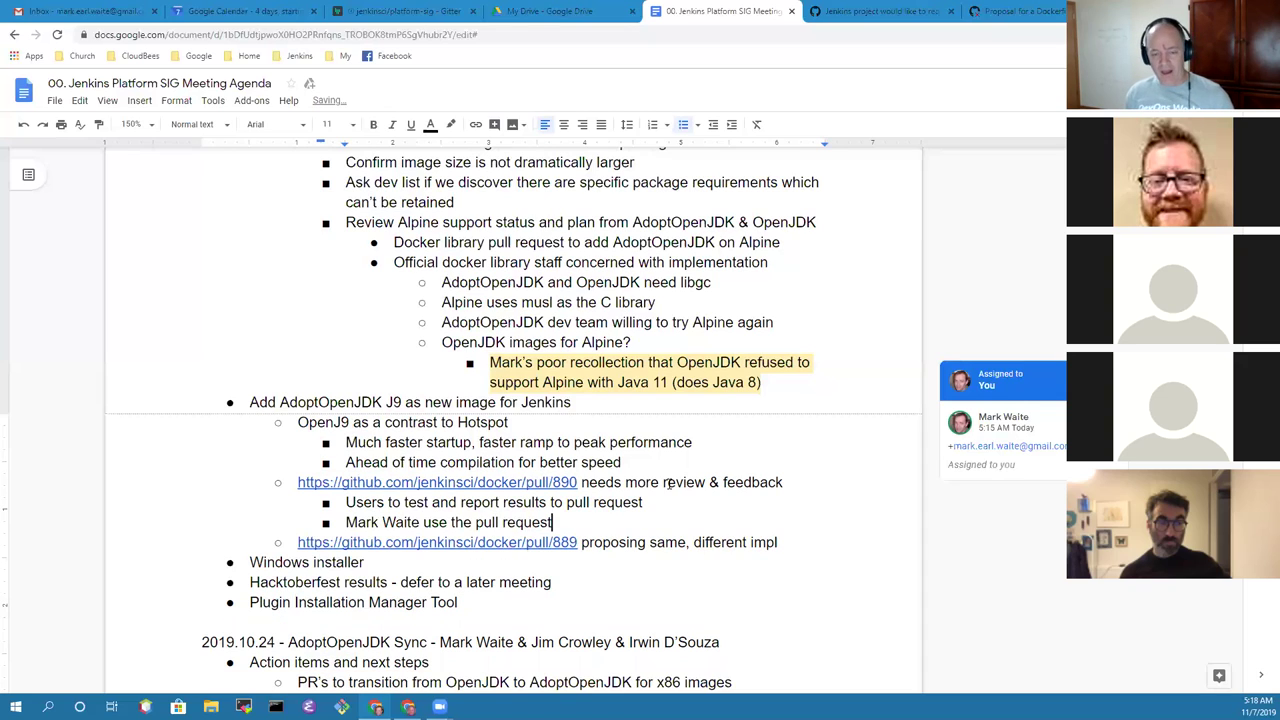
left_click(552, 542)
Step: Start a sub-note under the pull request bullet about a contributor's nanoserver PR crashing on `java -version`
key("Left")
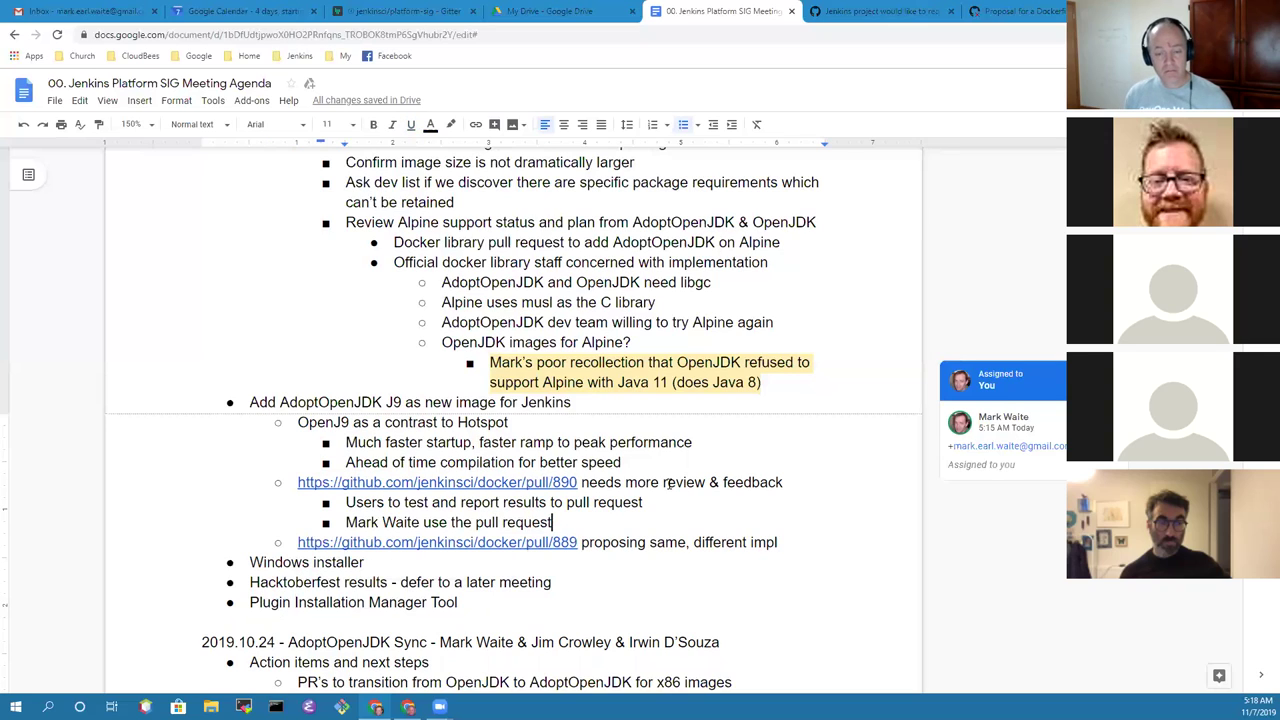
key("Return")
type("aLEX")
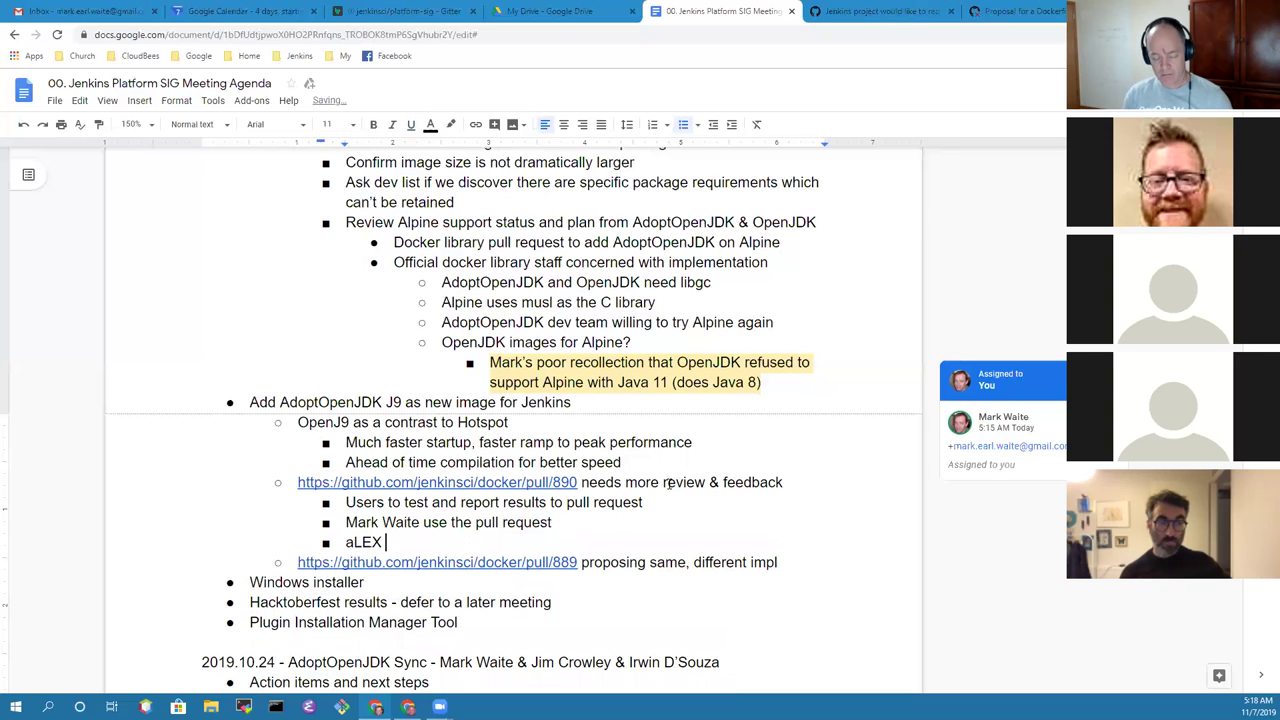
key("shift+Home")
type("Ale")
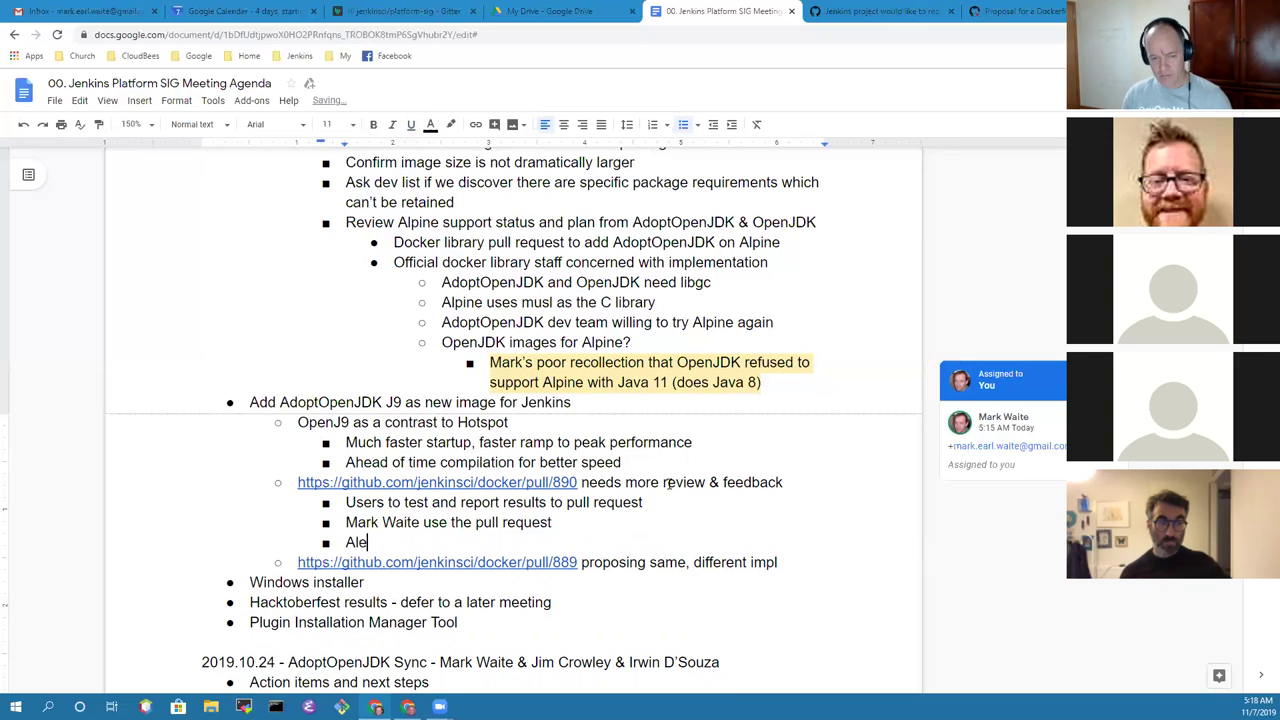
type("x's PR for ")
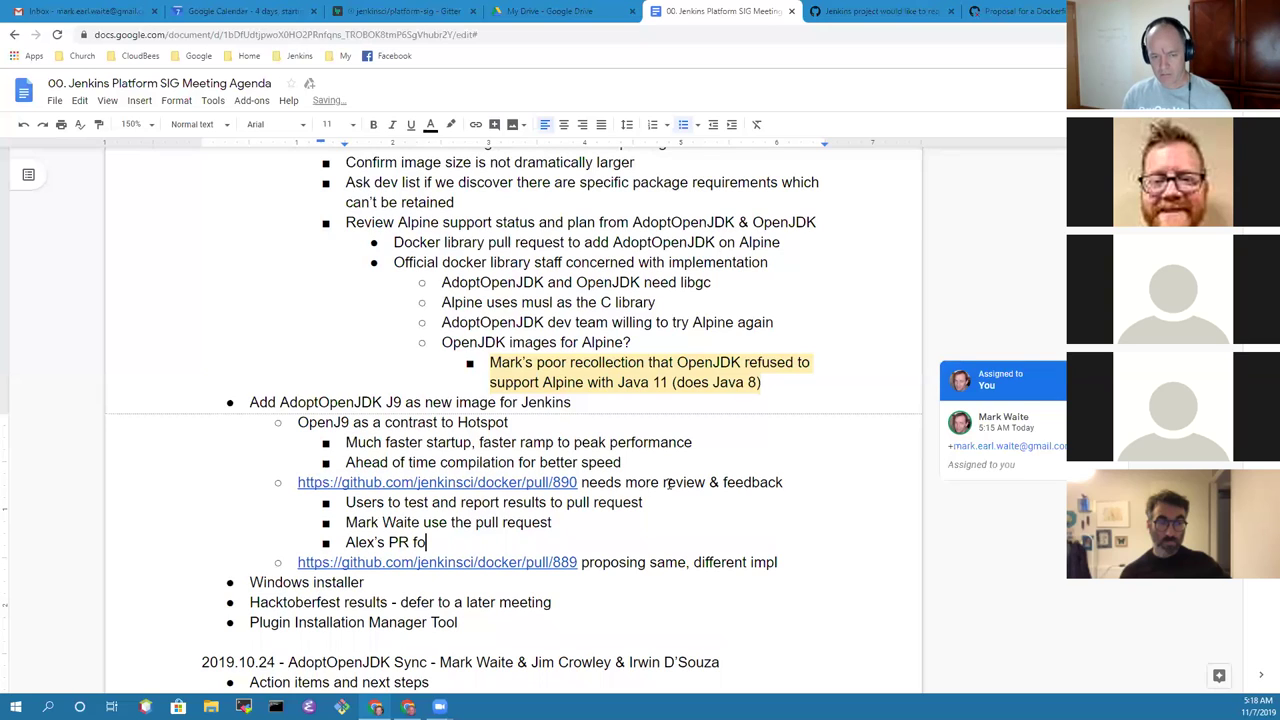
type("nanose")
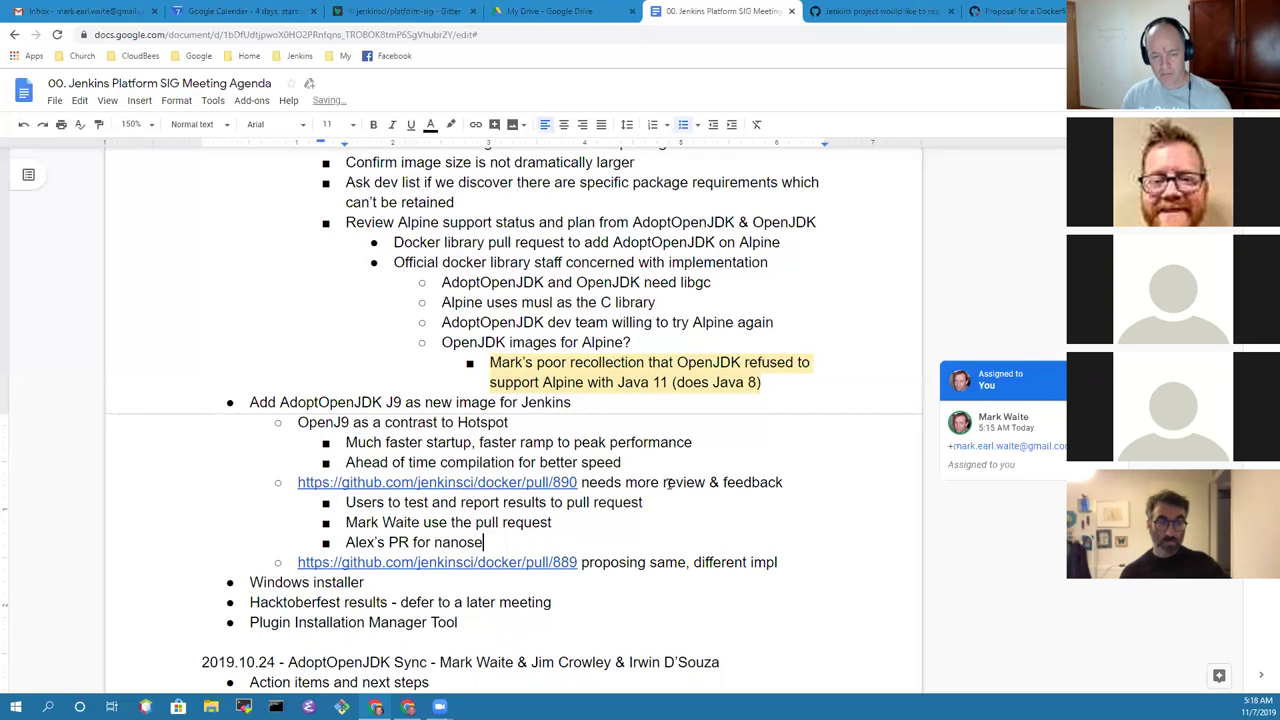
type("rver found ")
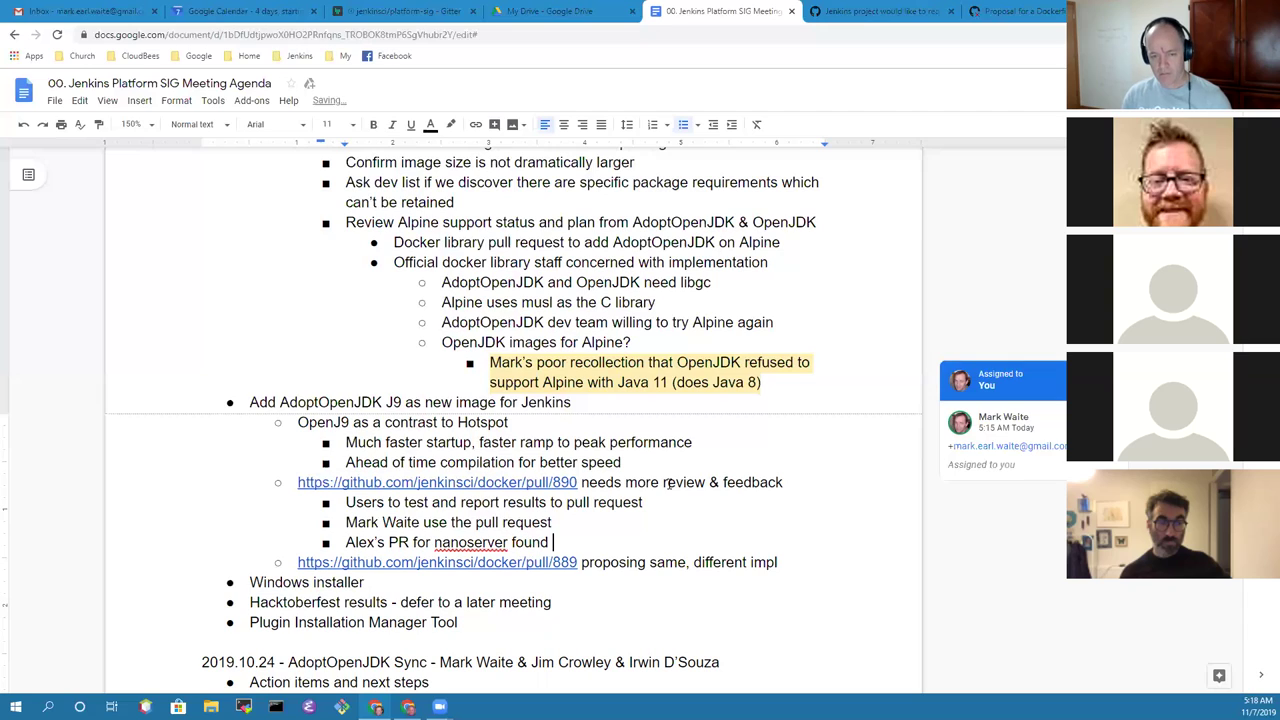
type("crashes trying to ")
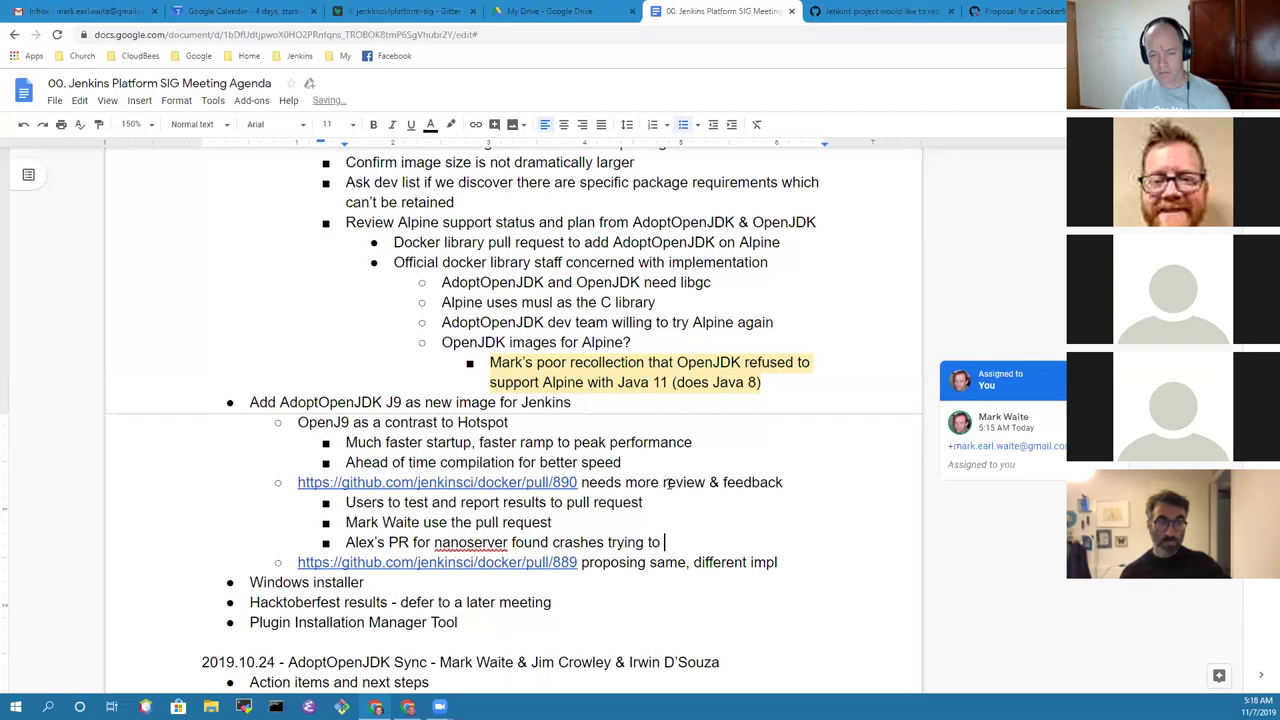
type("run `java -version")
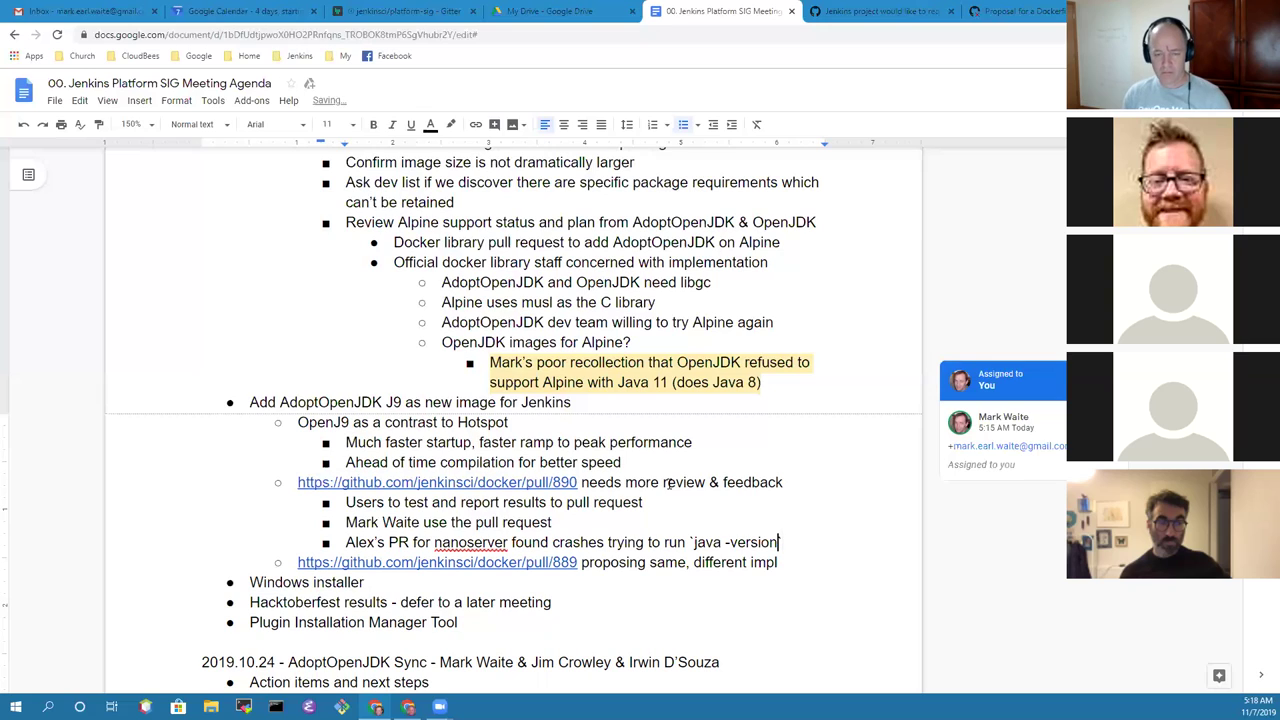
Step: Reword the note to say the PR crashed running `java -version` on Windows, then add a new bullet
key("Left")
key("Left")
key("Left")
key("Left")
key("Left")
key("Left")
key("Left")
key("Left")
key("Left")
key("Left")
key("Left")
key("Left")
key("Left")
key("Left")
key("Left")
key("Left")
key("Left")
key("Left")
key("Left")
key("Left")
key("ctrl+shift+Left")
key("BackSpace")
key("ctrl+Right")
key("BackSpace")
type("d")
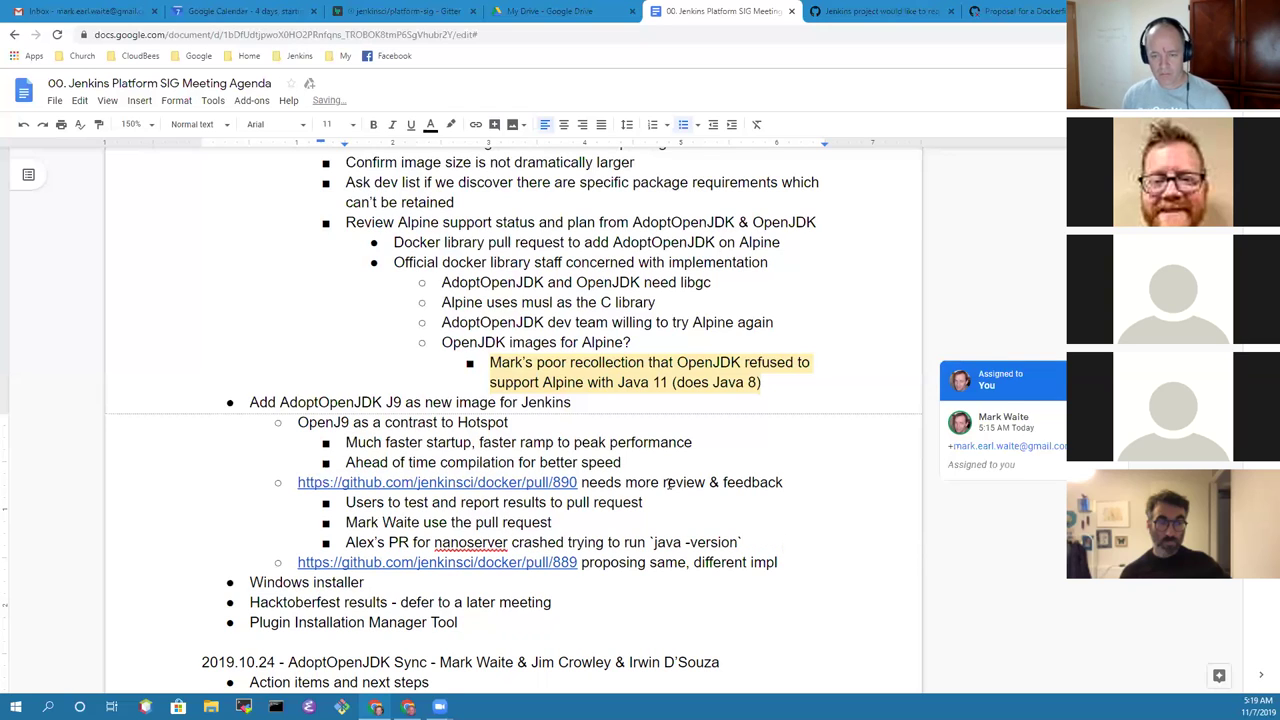
type(" on Wind")
key("BackSpace")
key("BackSpace")
key("BackSpace")
type("indows")
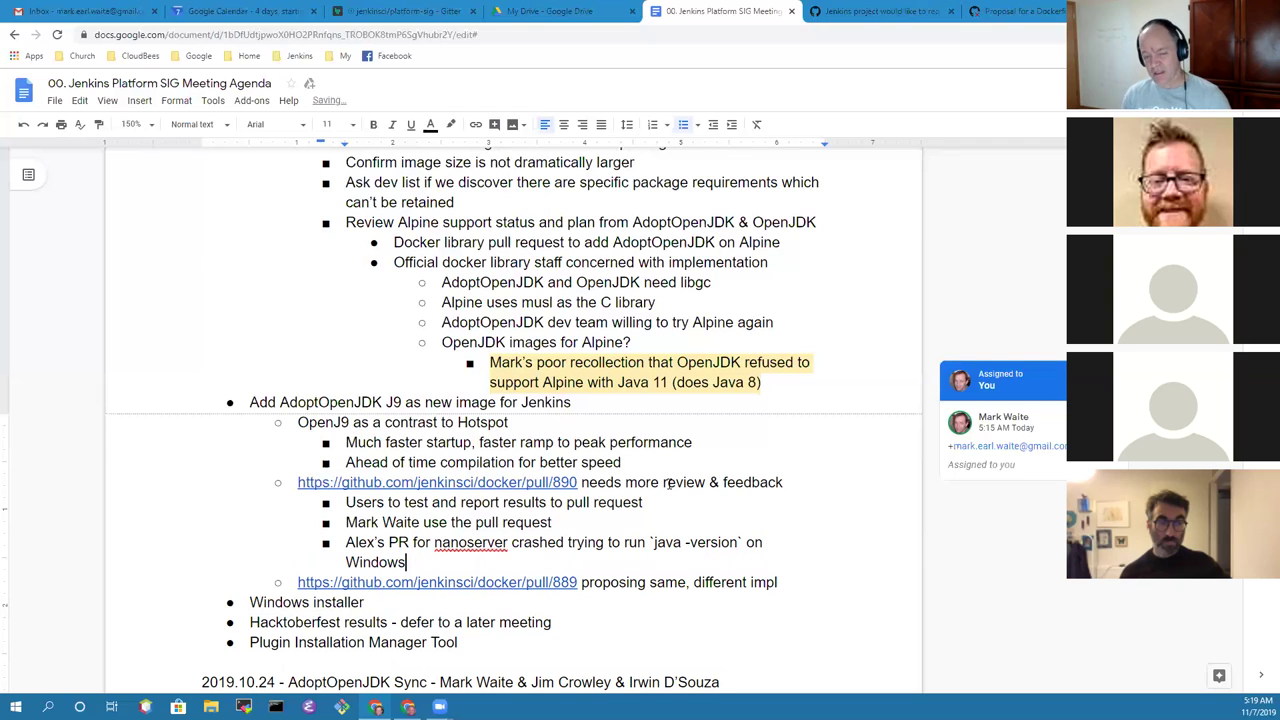
key("Up")
key("ctrl+Right")
key("ctrl+Right")
key("ctrl+Right")
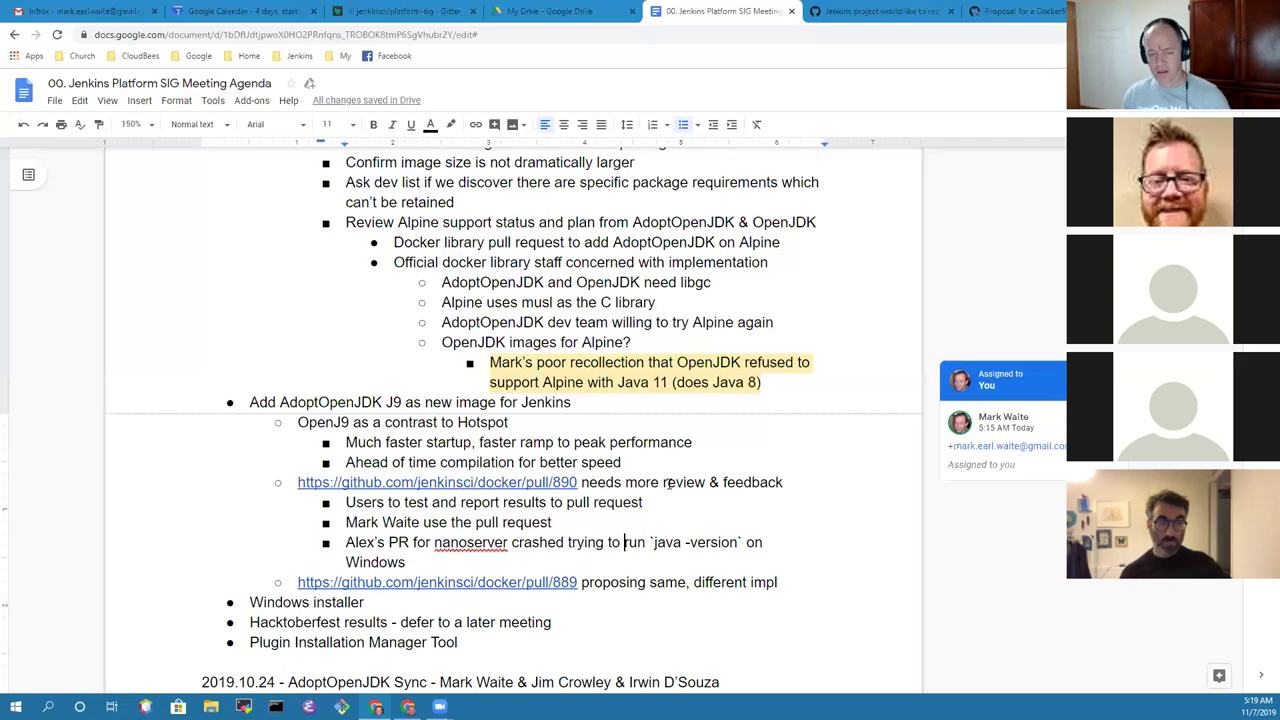
key("ctrl+shift+Left")
key("ctrl+shift+Left")
key("BackSpace")
key("Right")
key("Right")
key("Right")
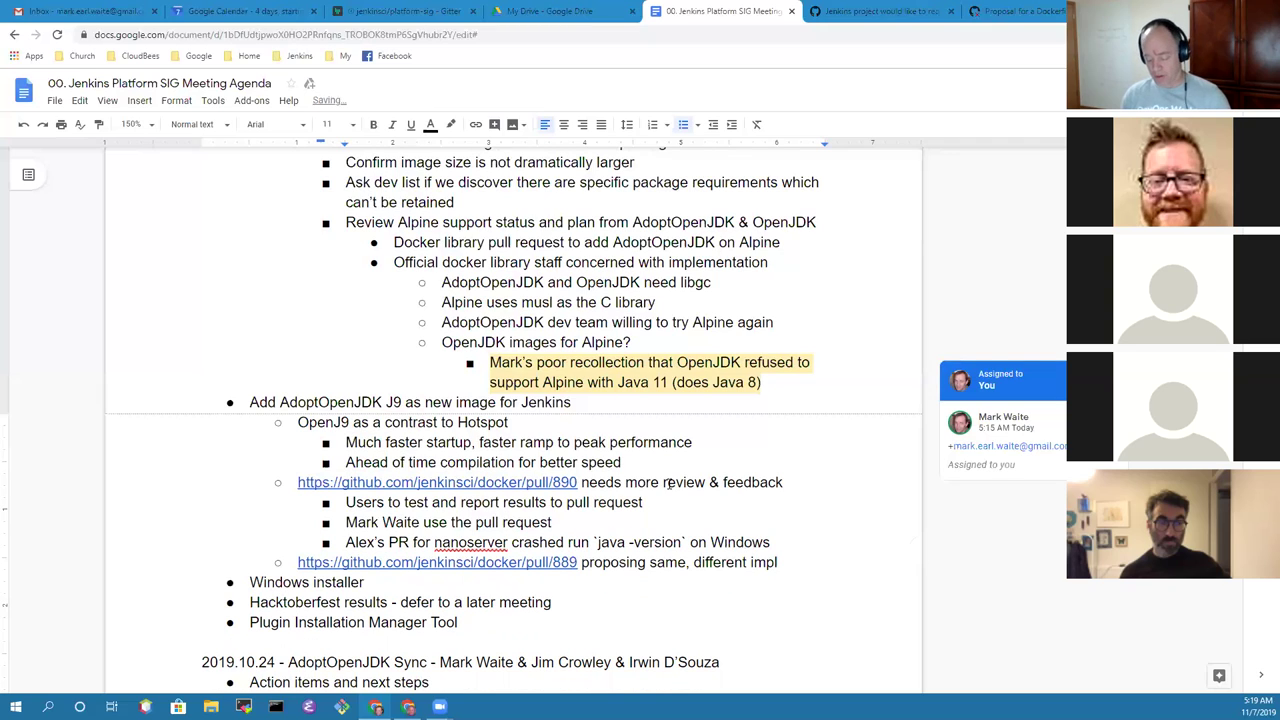
type("ning")
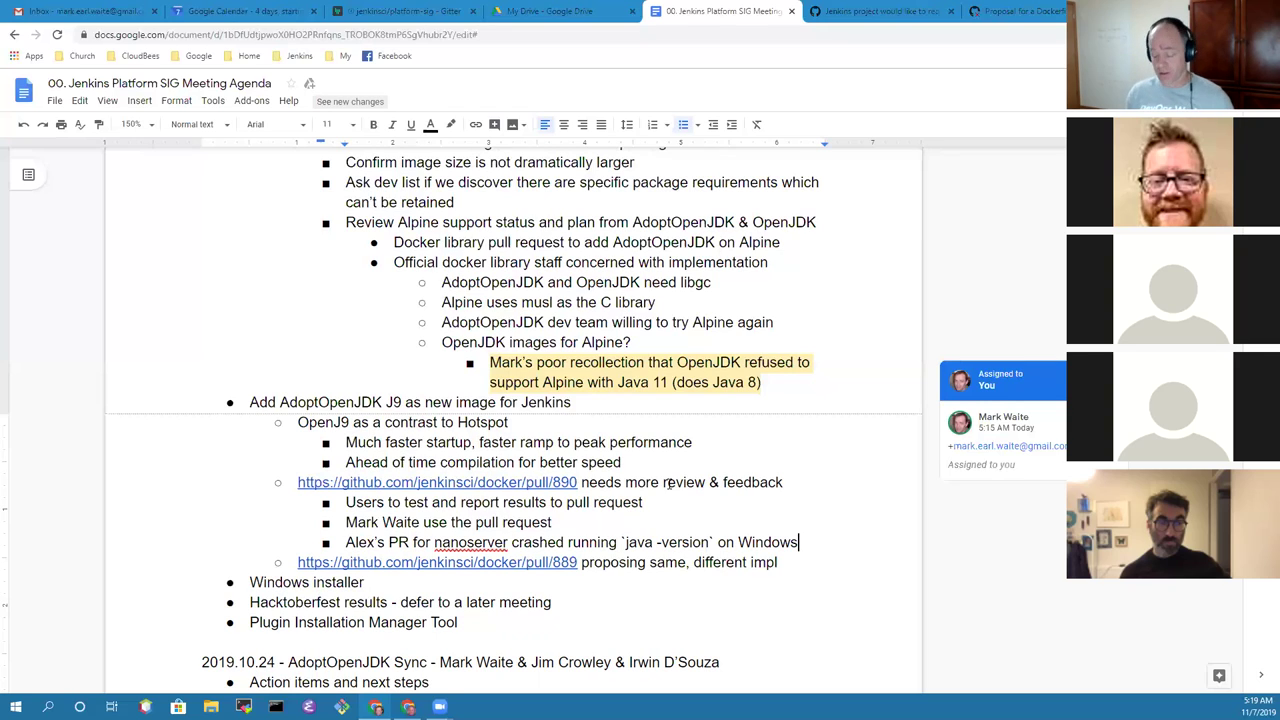
key("Return")
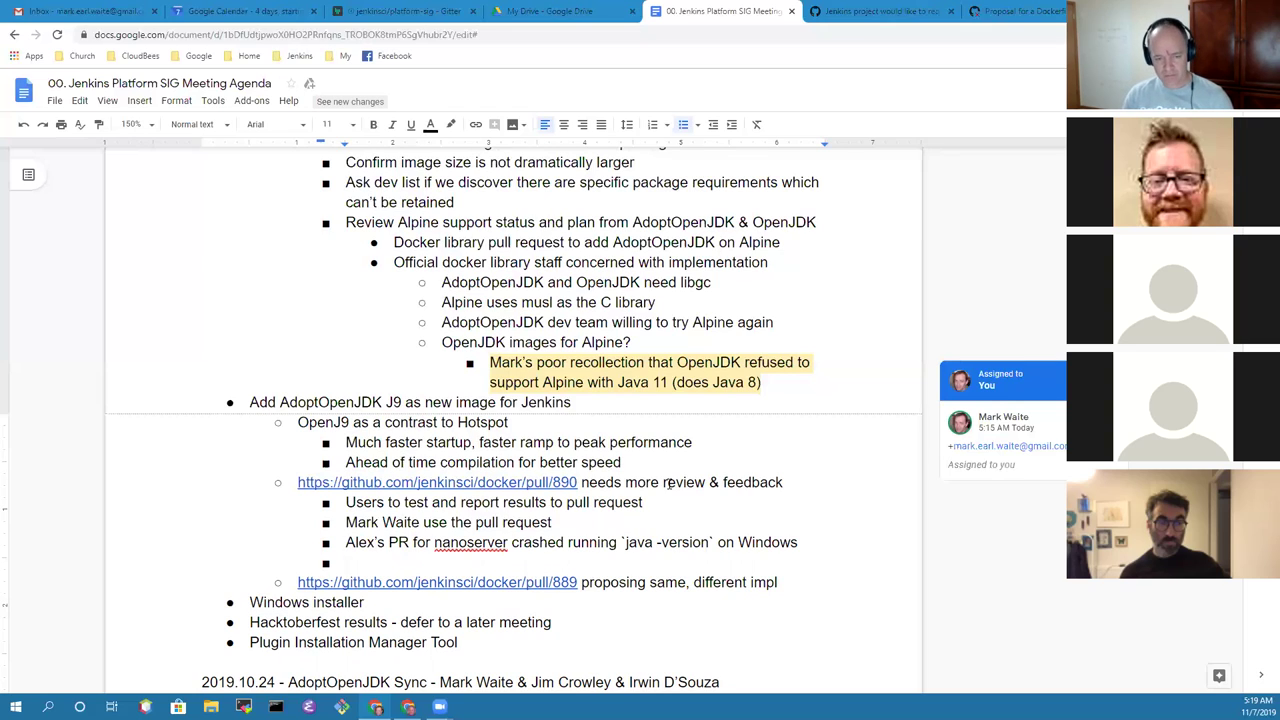
Step: Nest 'Not an issue for our docker images, no Windows yet' and append ', report results' to the pull request line
key("Tab")
type("Not an i")
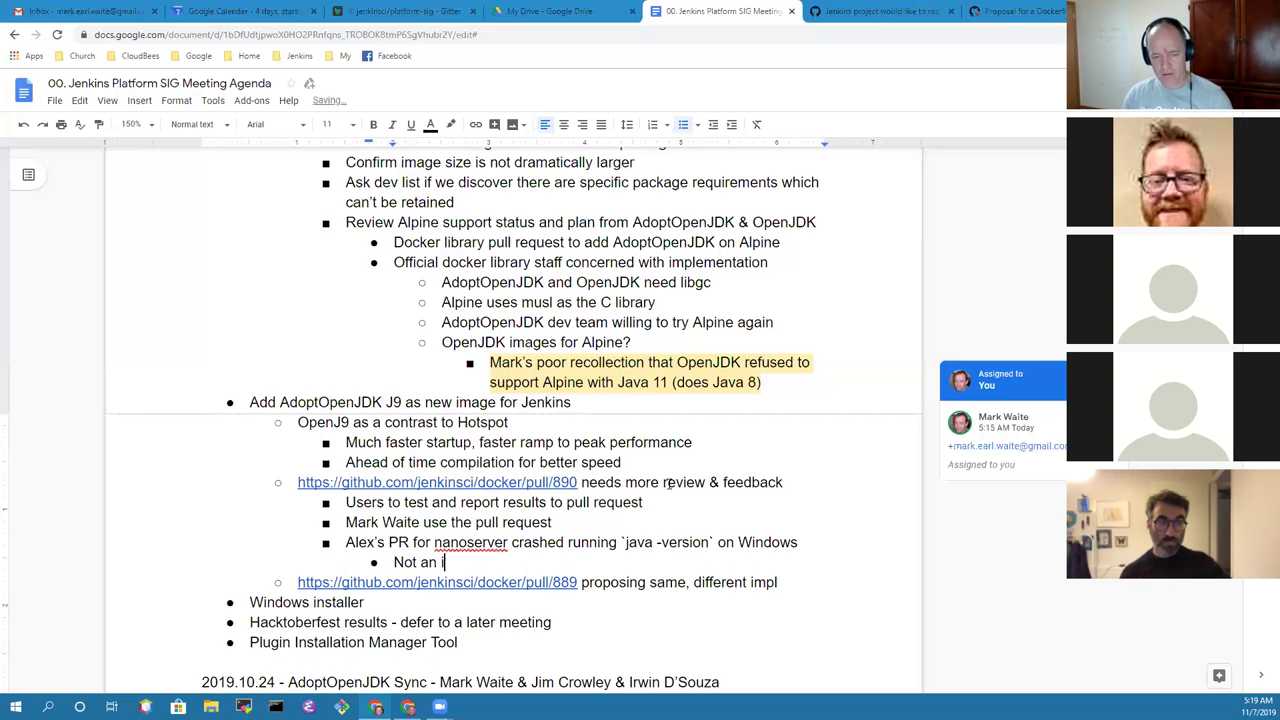
type("ssue for the")
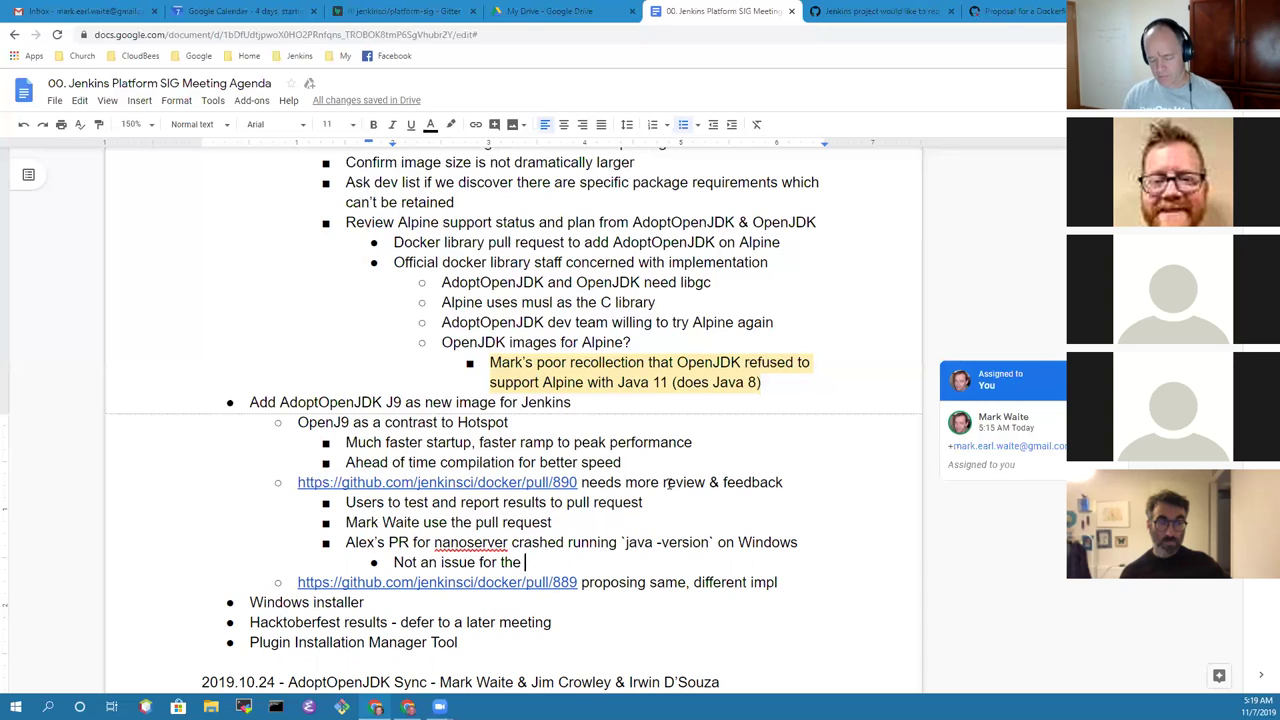
key("BackSpace")
key("BackSpace")
key("BackSpace")
key("BackSpace")
type("our do")
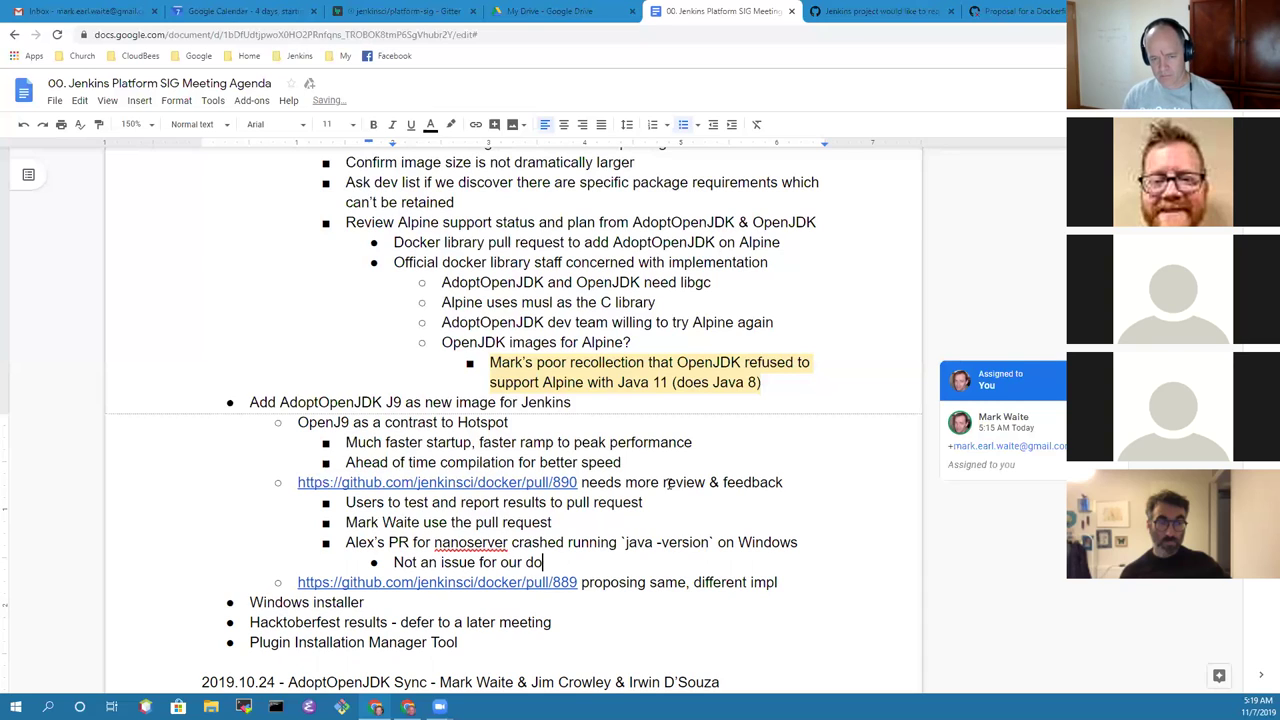
type("cker images, no")
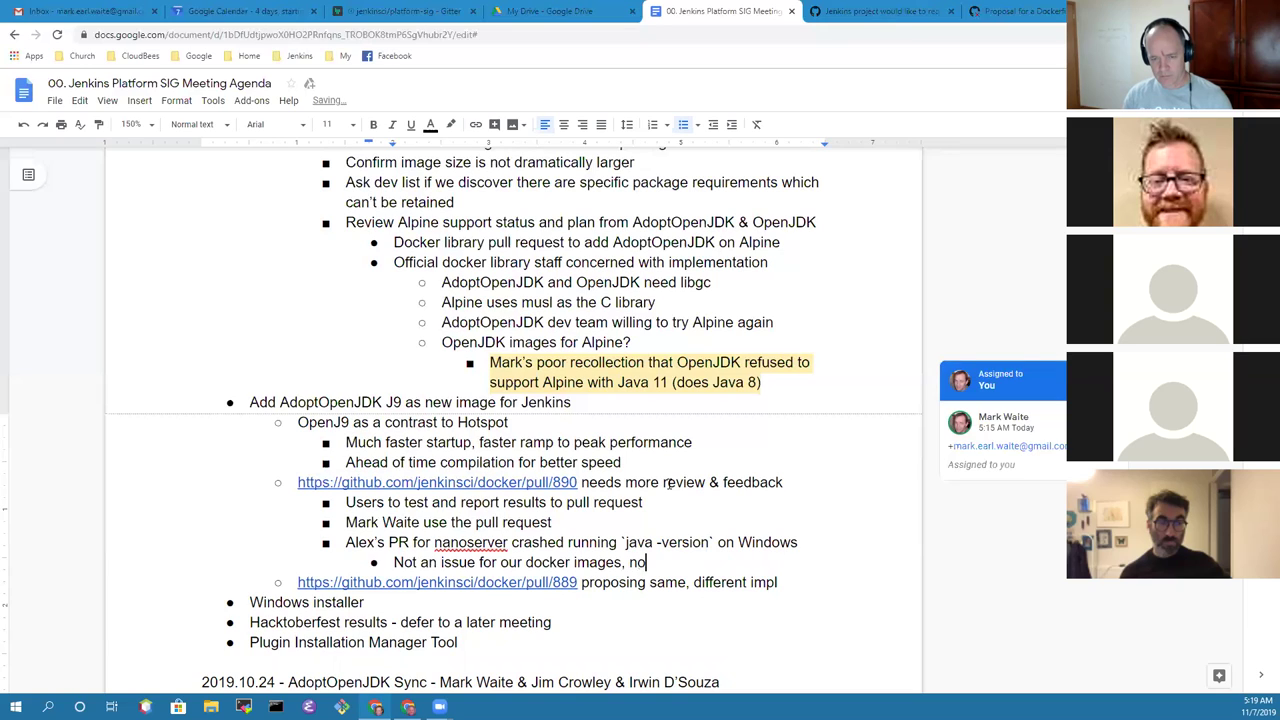
type(" Windows yet")
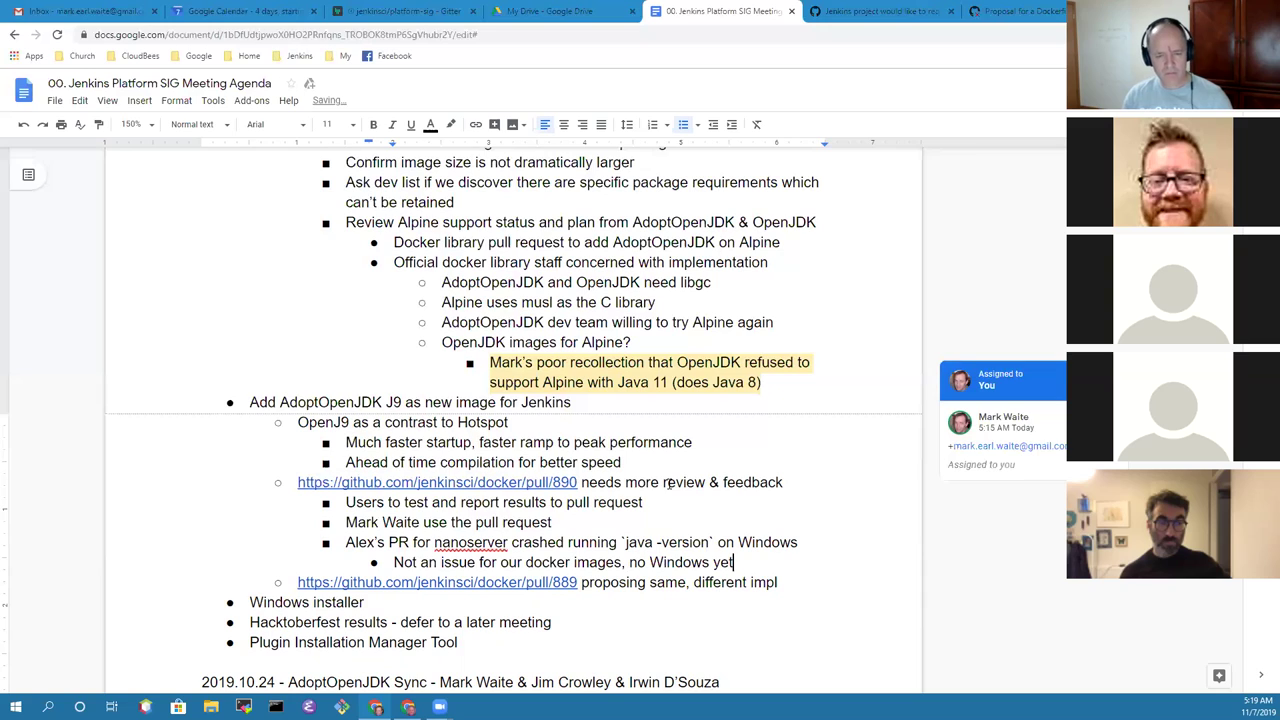
key("Up")
key("Up")
type(", ")
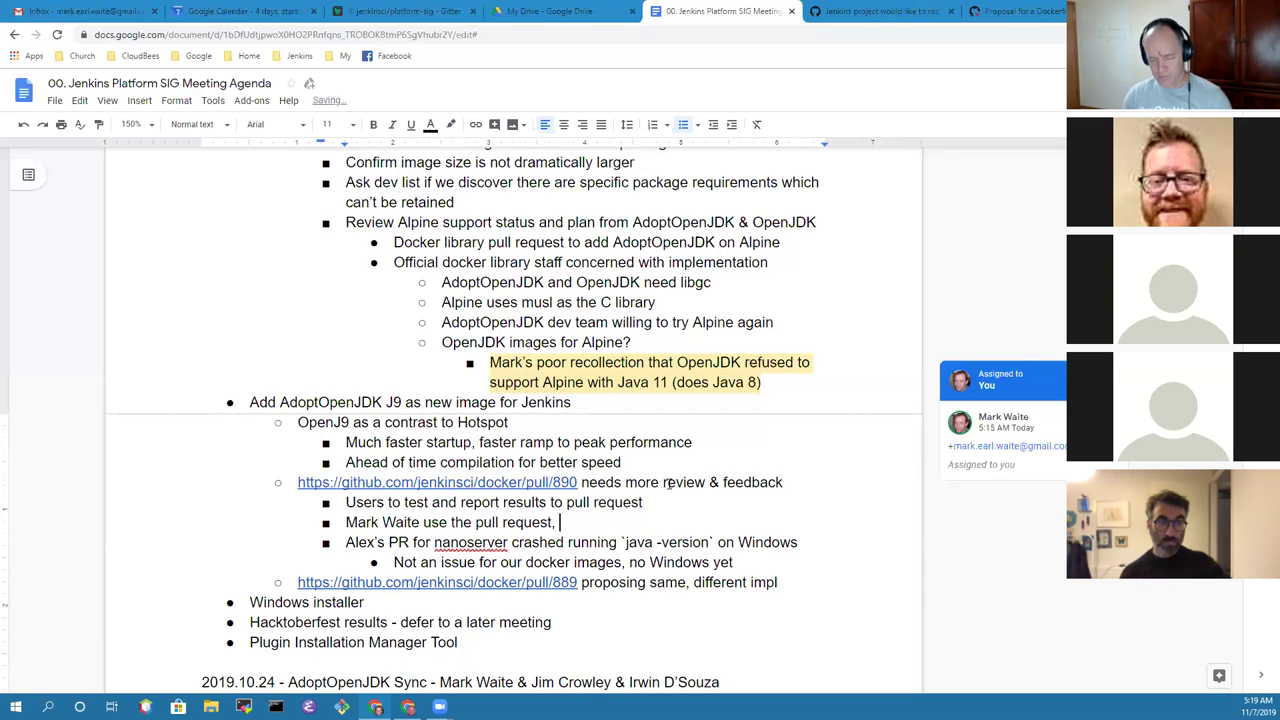
type("report results")
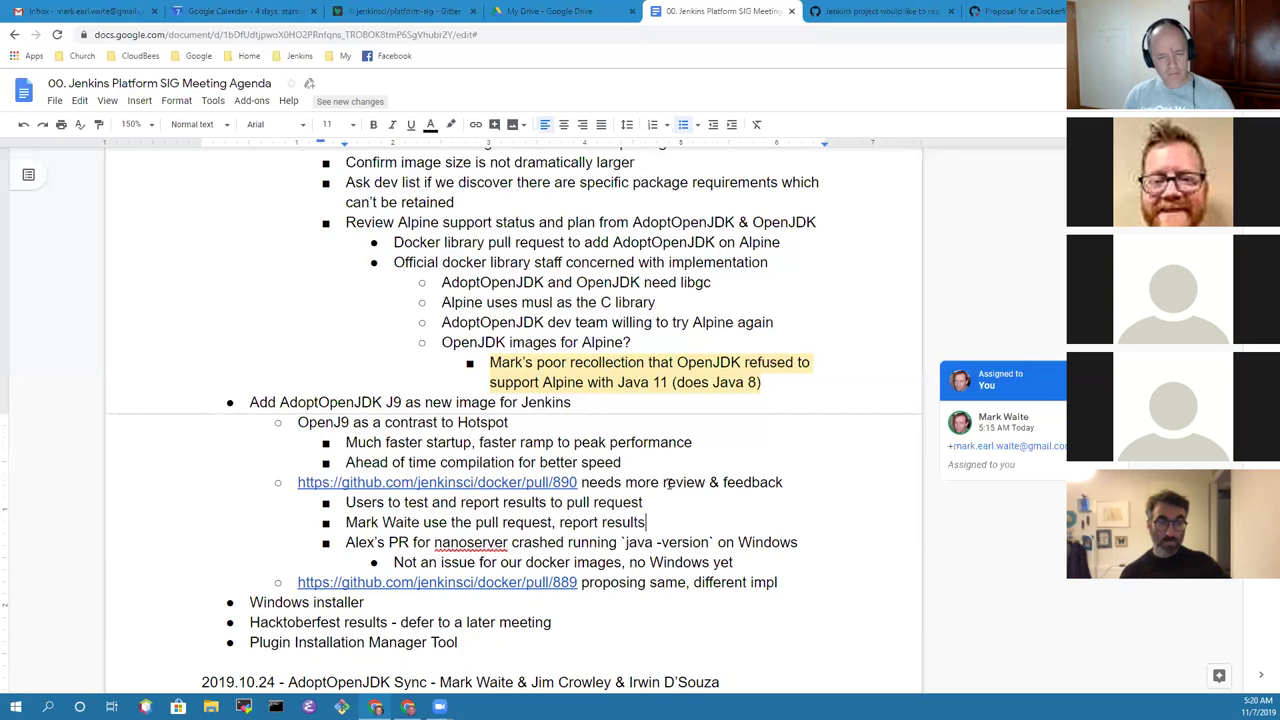
Step: Add the sub-bullet 'Propose this pull request be closed' under the pull/889 item
key("Down")
key("Down")
key("Down")
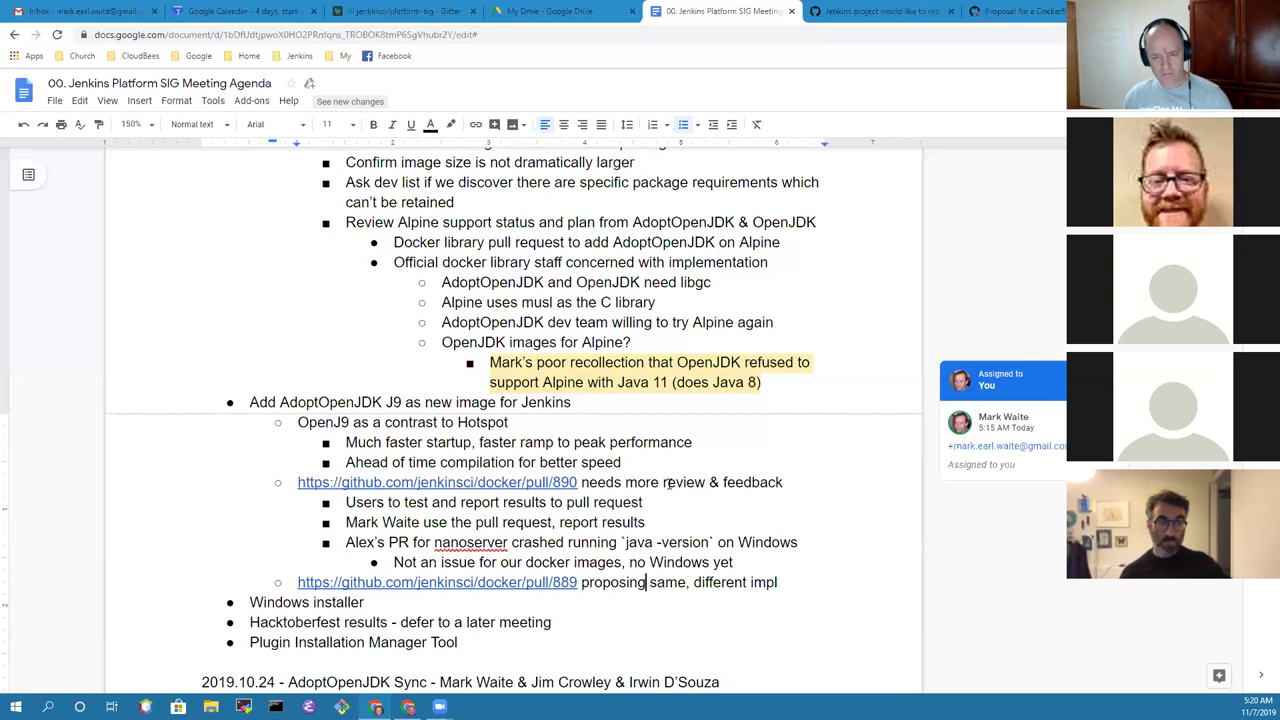
key("End")
key("Return")
key("Tab")
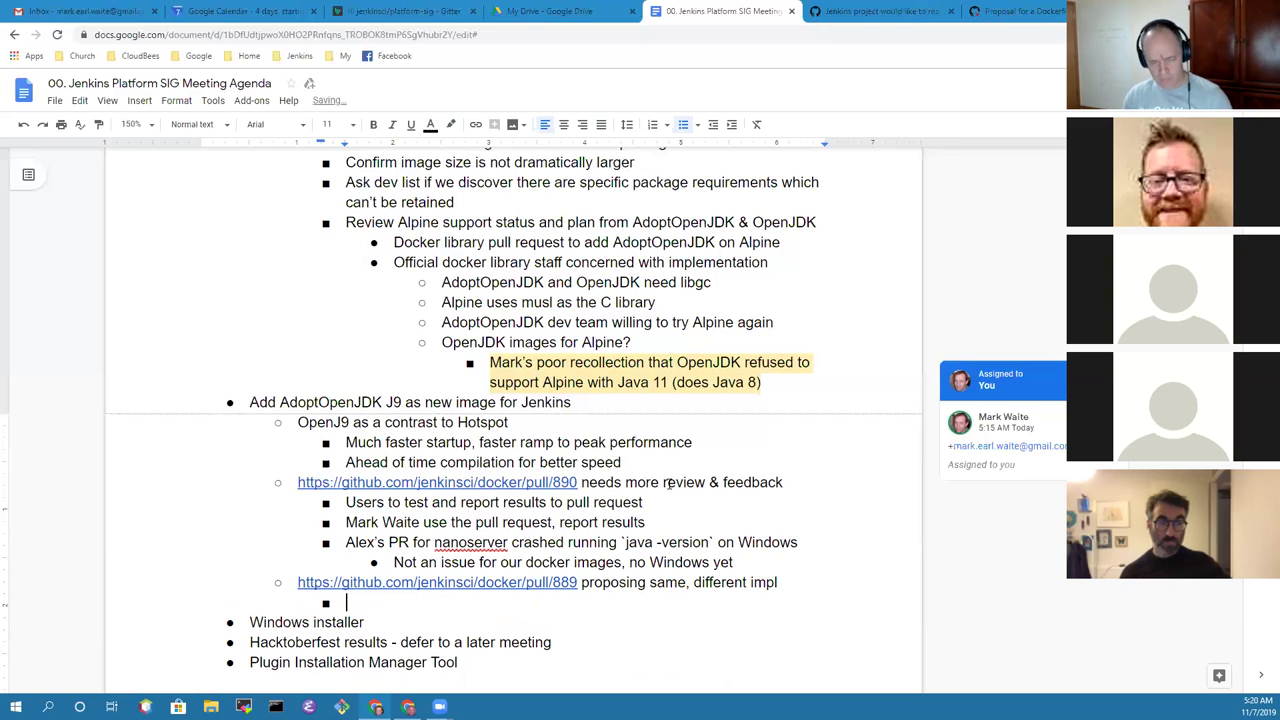
type("Propose the")
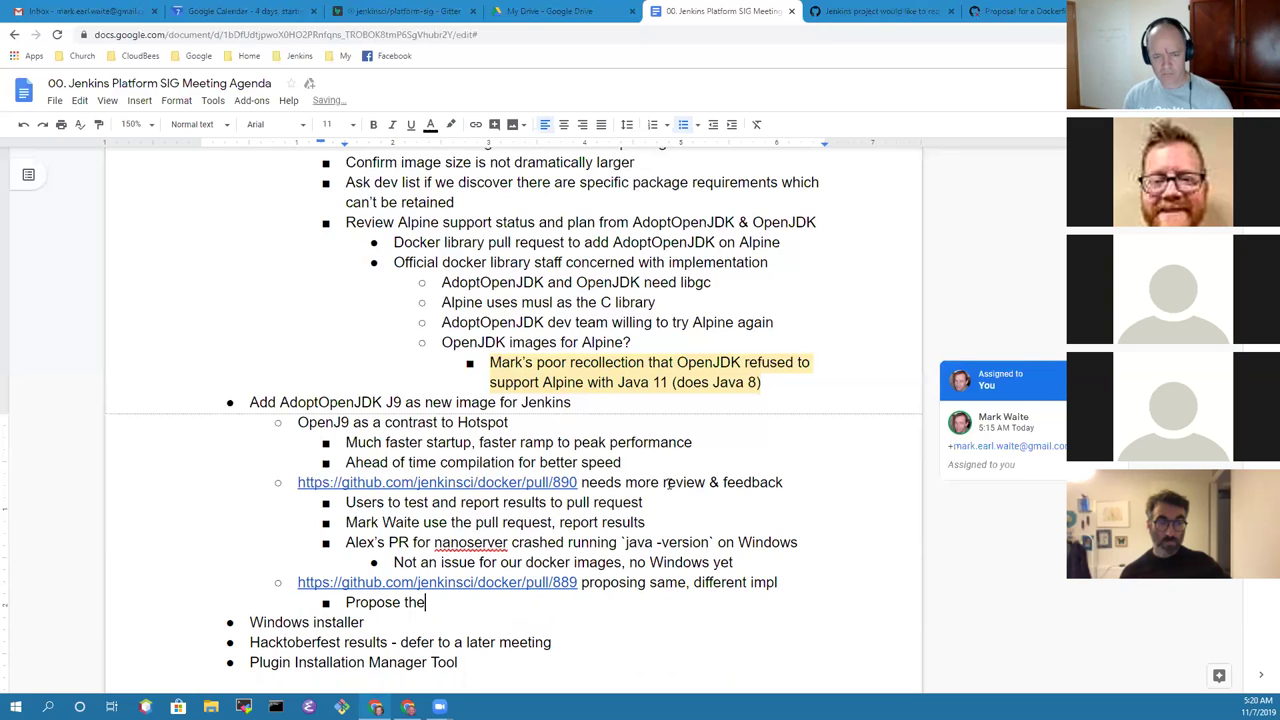
key("BackSpace")
type("is ")
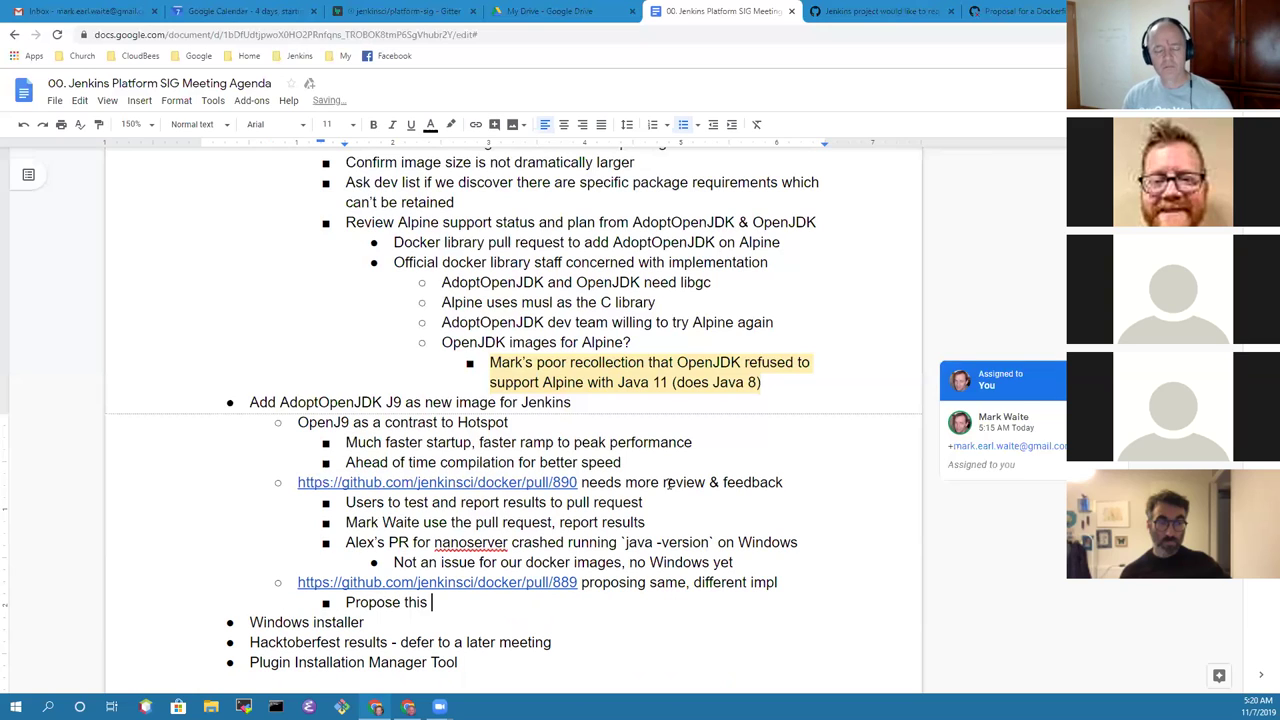
type("pull request ")
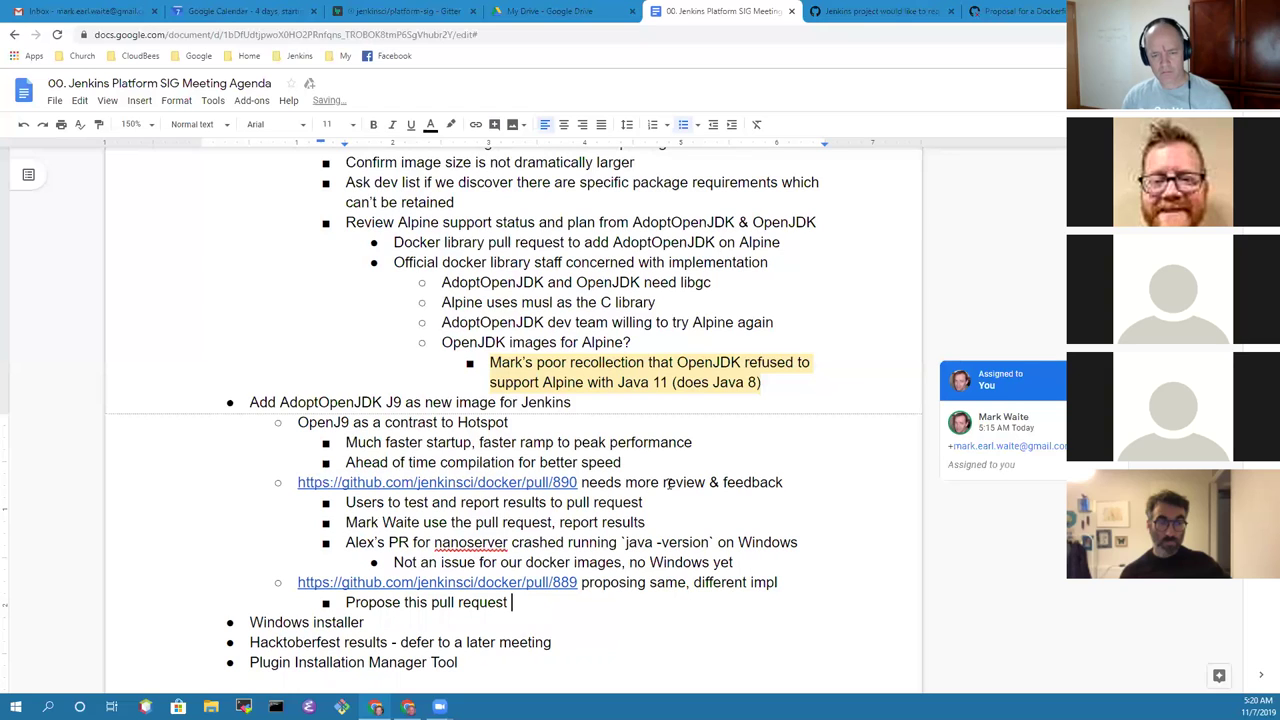
type("be ")
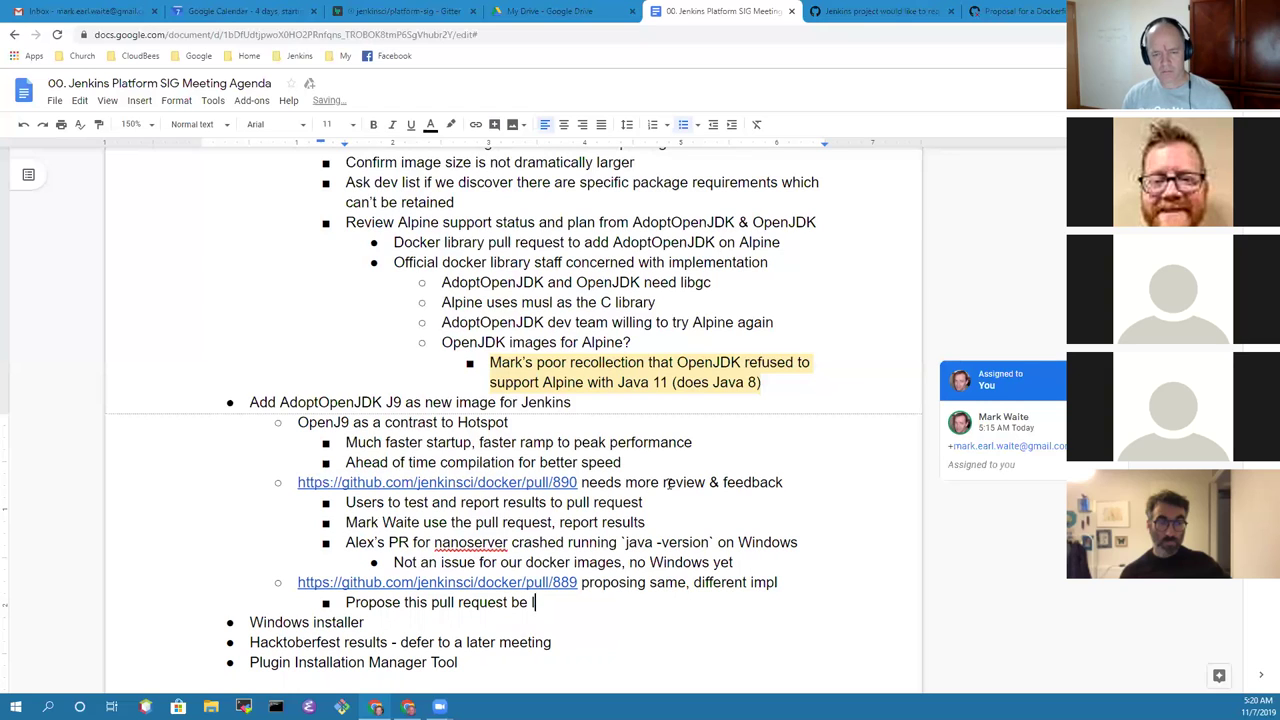
type("closed")
Step: Add an outer note that a participant finds hotspot on s390 much slower to start than OpenJ9
key("Up")
key("Up")
key("End")
key("Return")
key("shift+Tab")
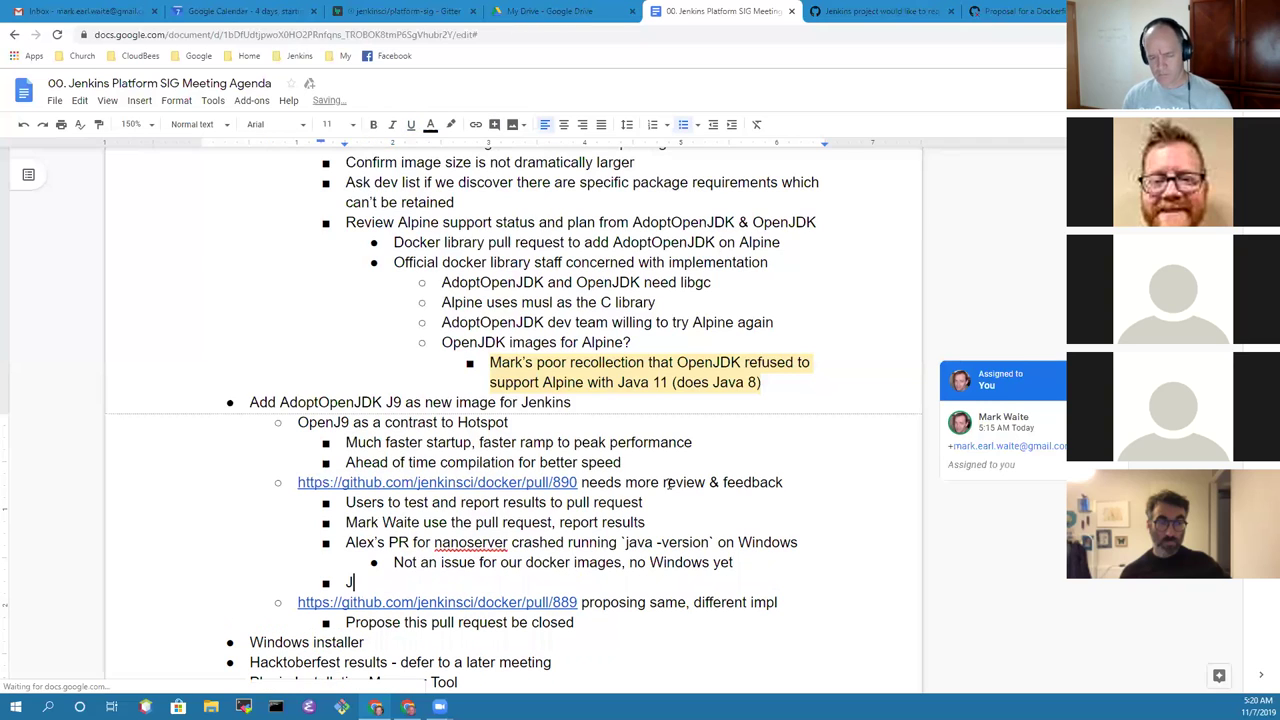
type("Jim notes that ")
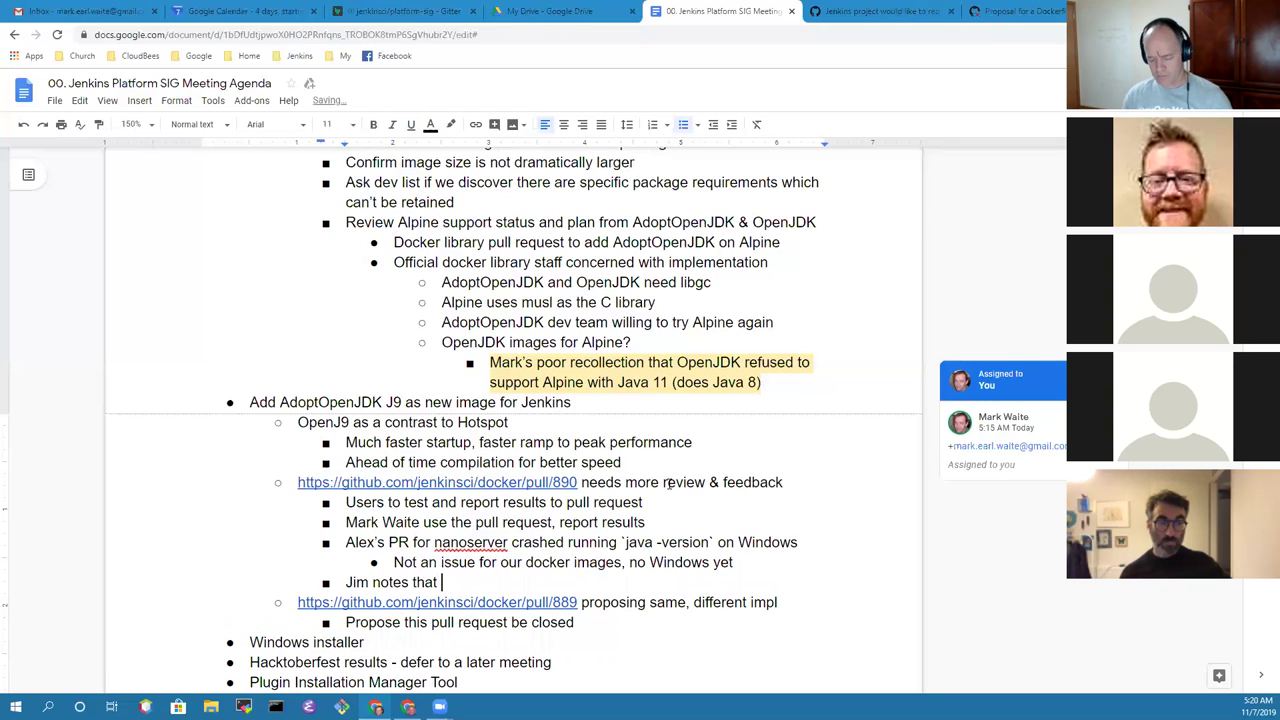
type("hotspot on ")
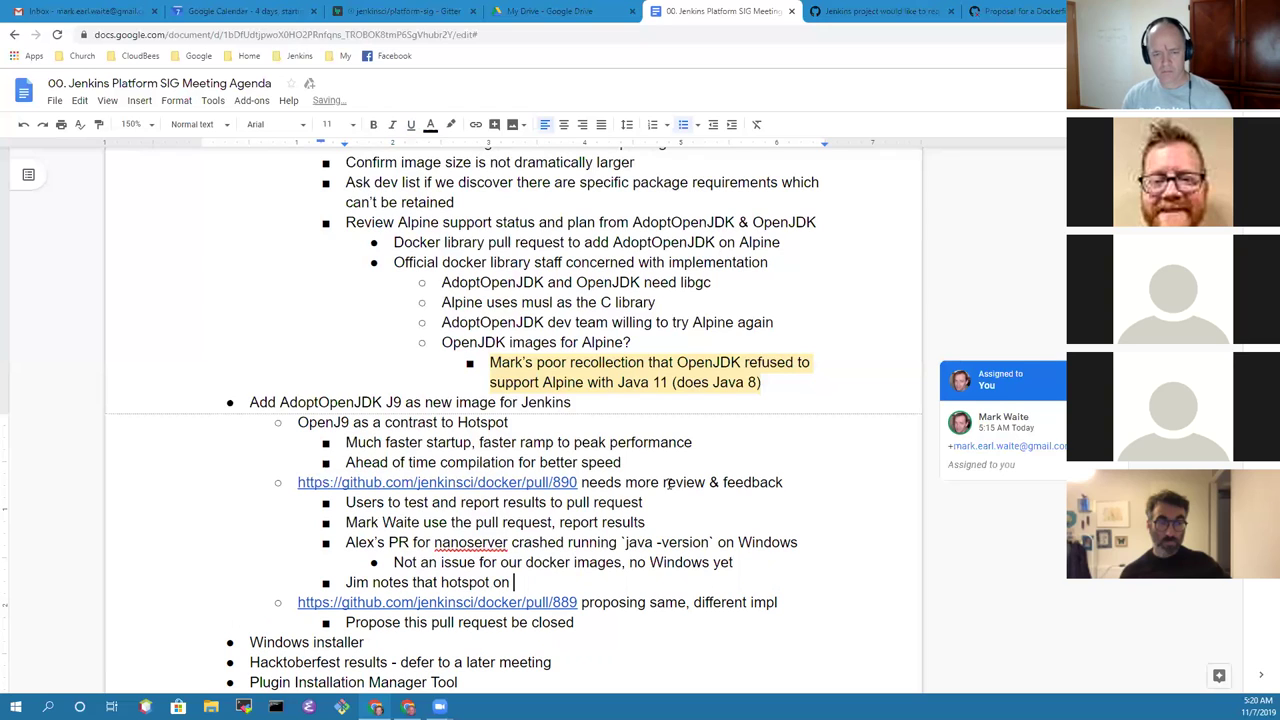
type("s390 ")
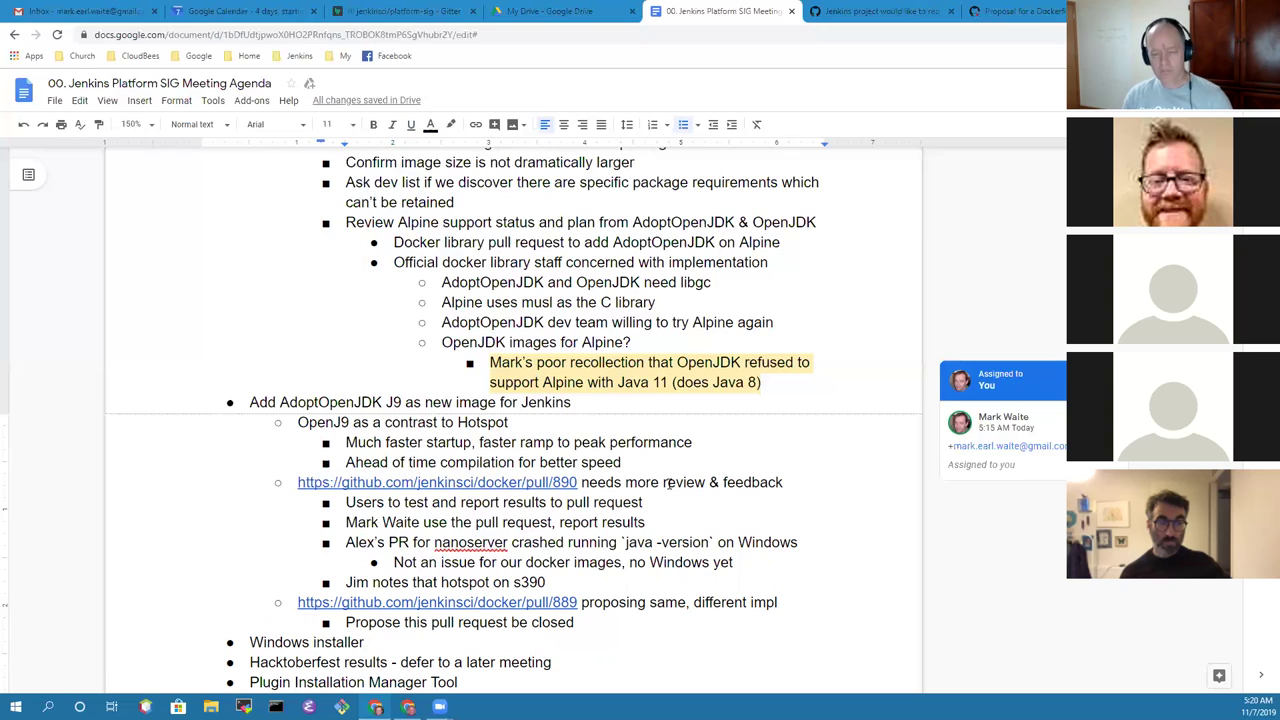
type("is much ")
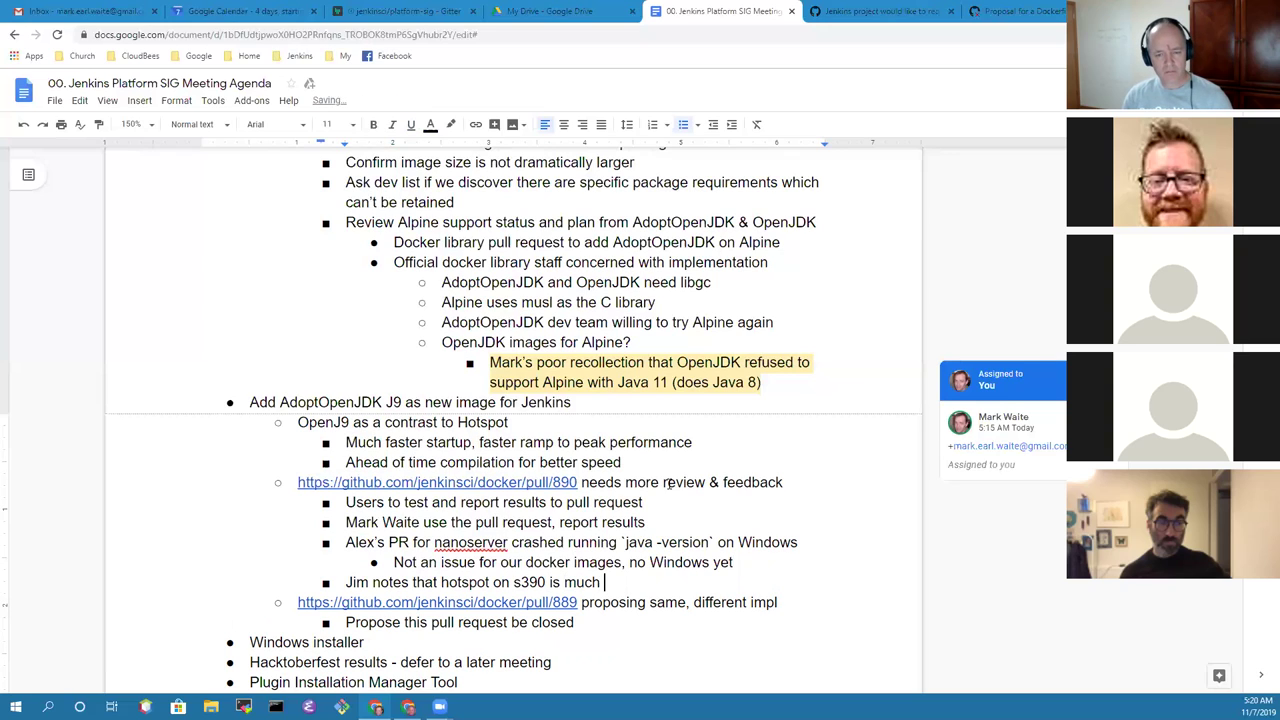
type("slower tro")
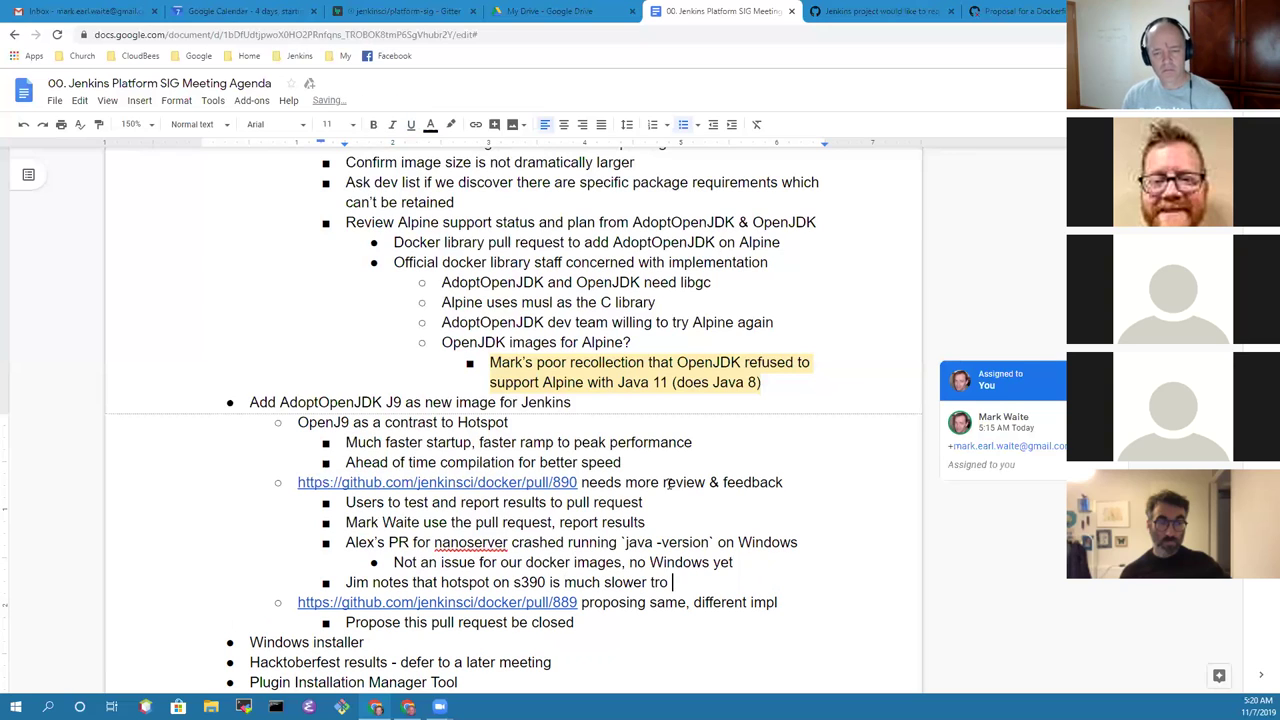
key("BackSpace")
key("BackSpace")
key("BackSpace")
type("o start ")
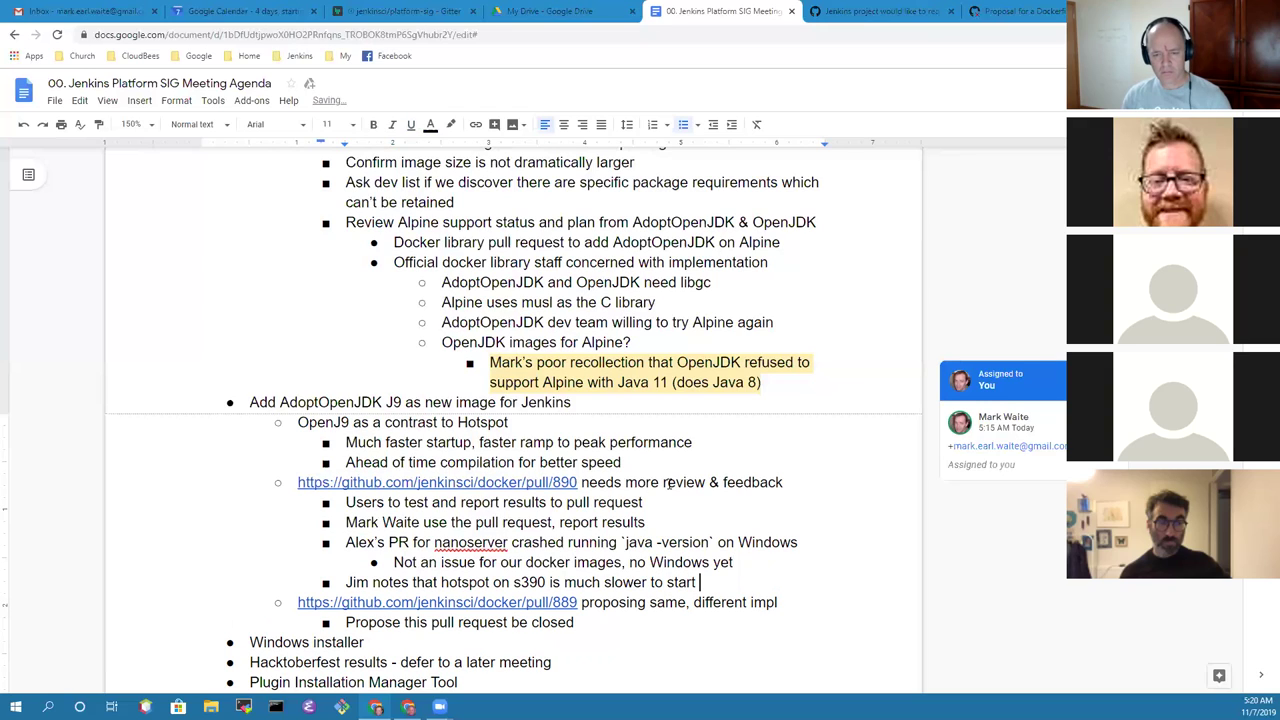
type("than OpenJ")
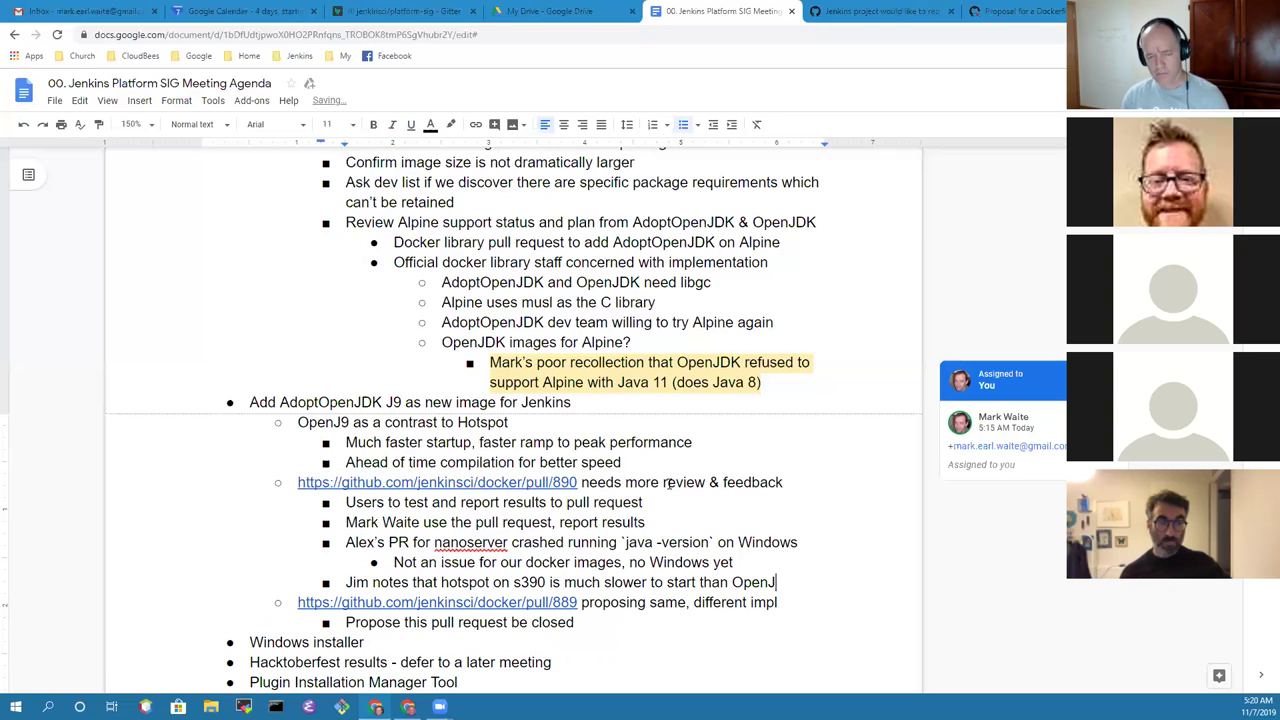
type("9")
key("Return")
key("Tab")
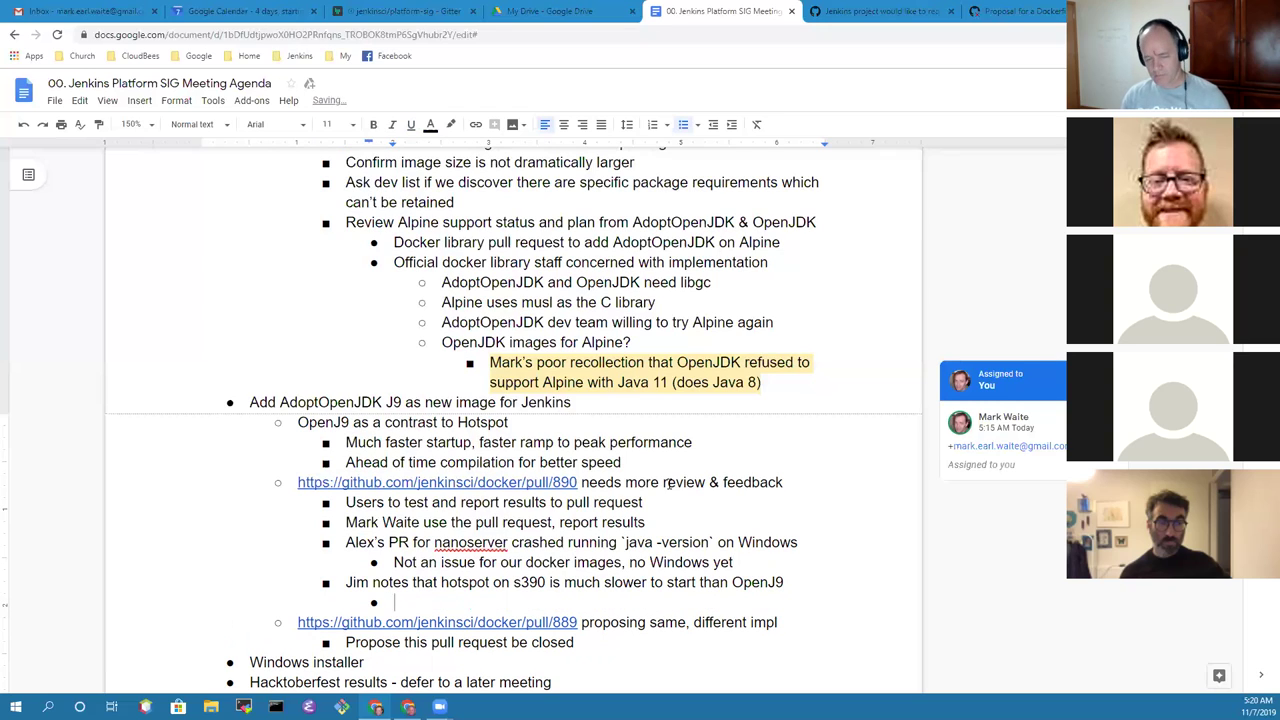
Step: Write 'Impressive how much faster' under the s390 note and start a new bullet after it
type("Surprising")
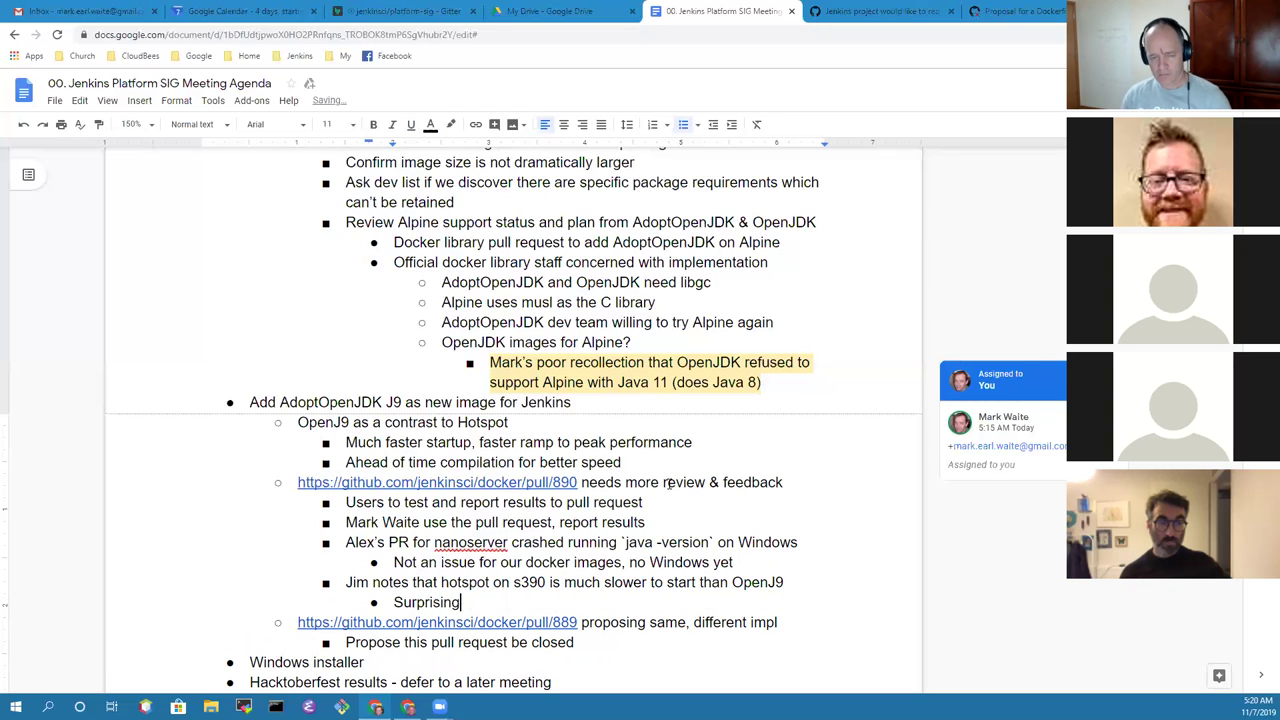
key("ctrl+BackSpace")
type("Impre")
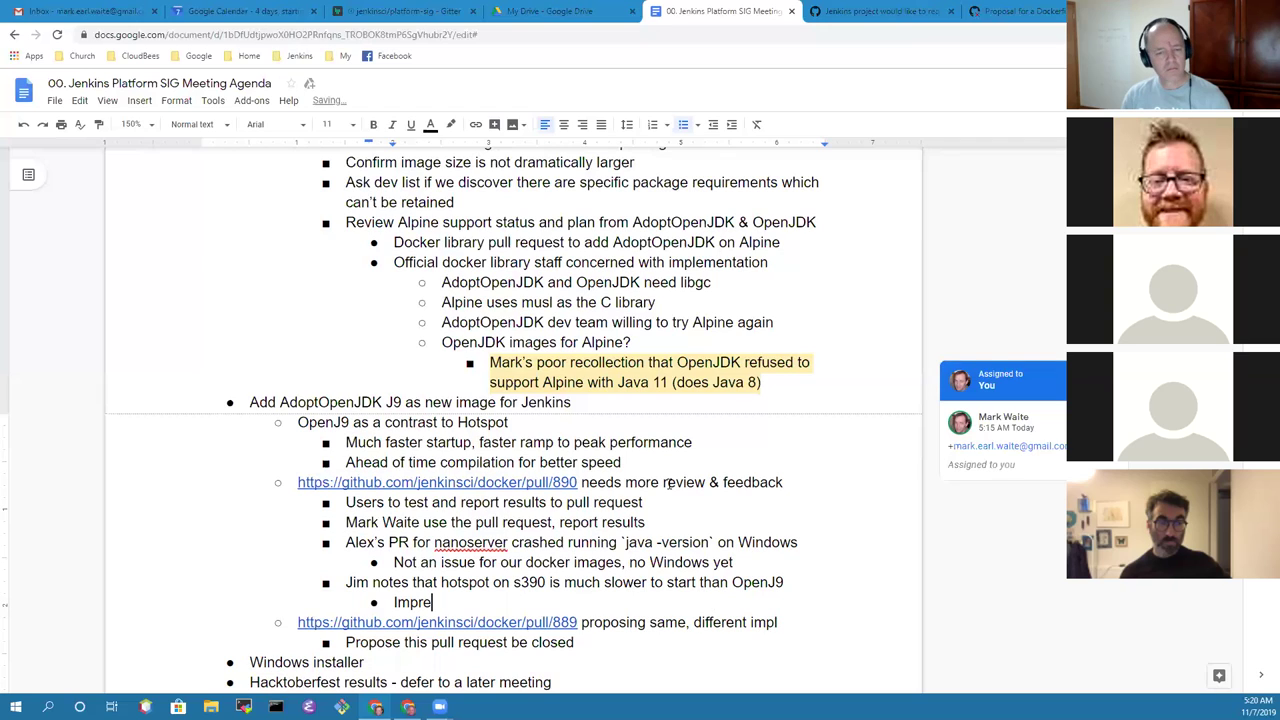
type("ssive how m")
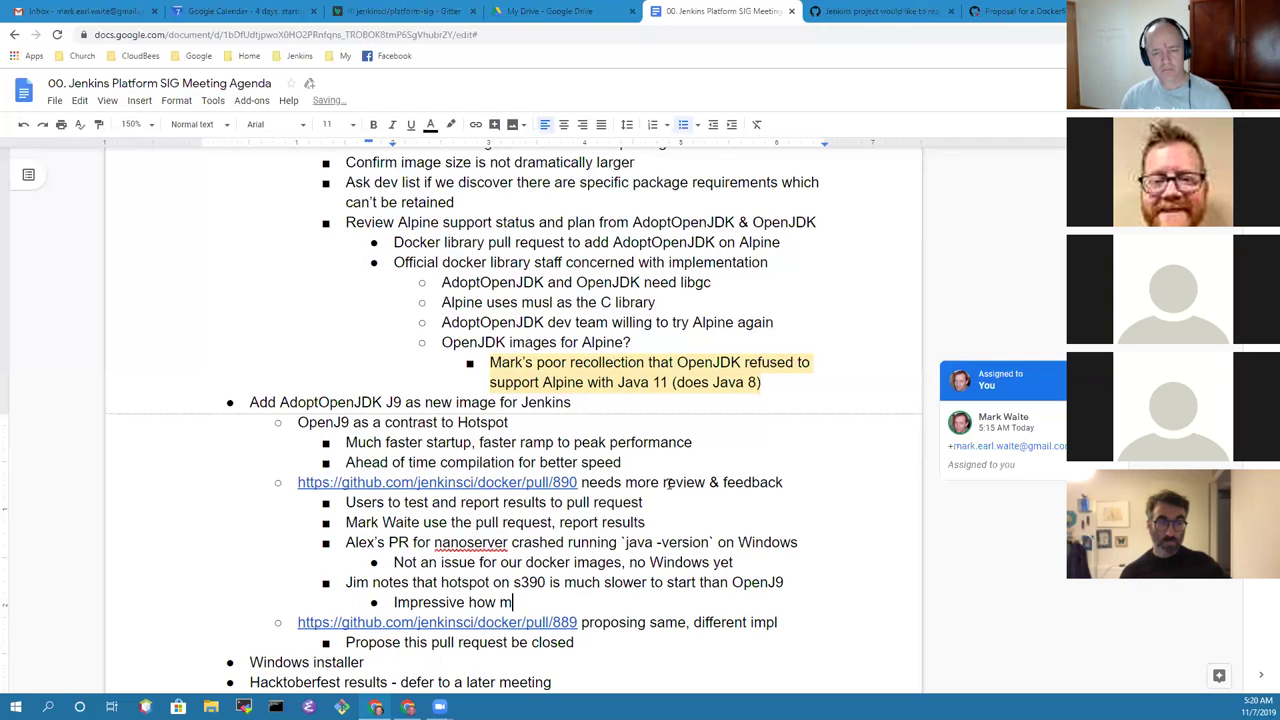
type("uch fast")
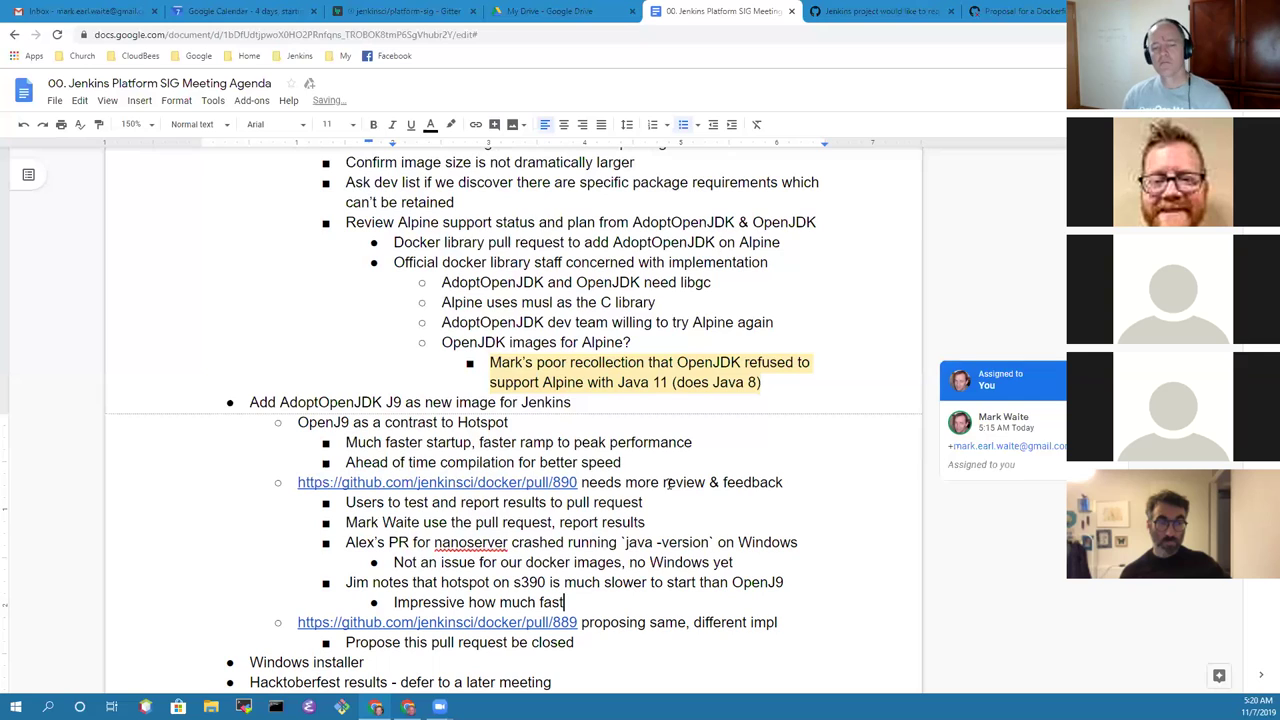
type("er")
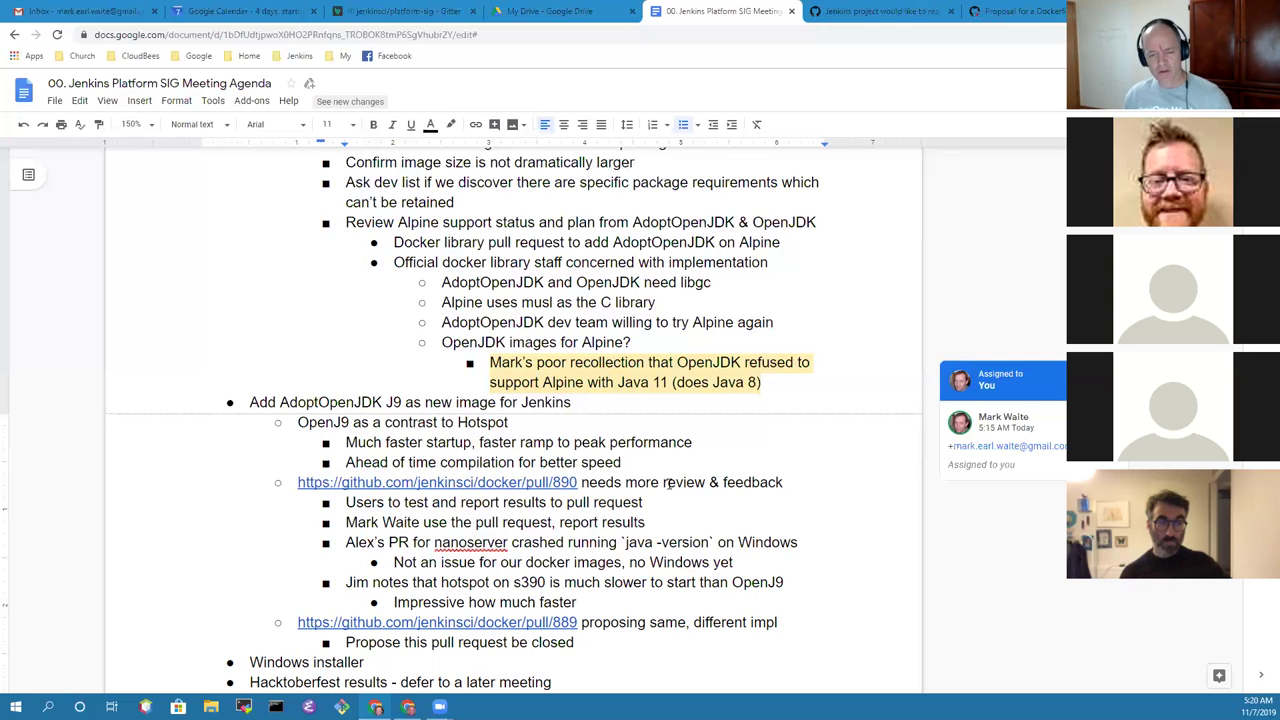
key("Up")
key("Up")
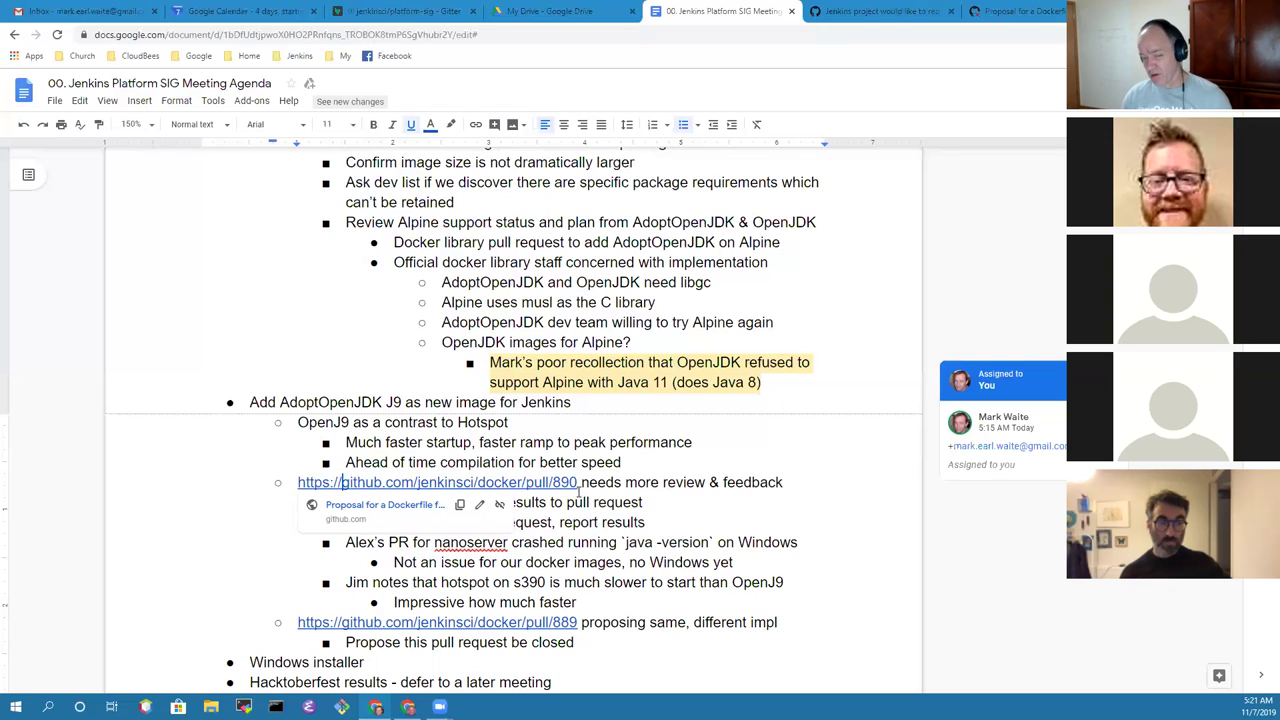
left_click(589, 603)
key("Return")
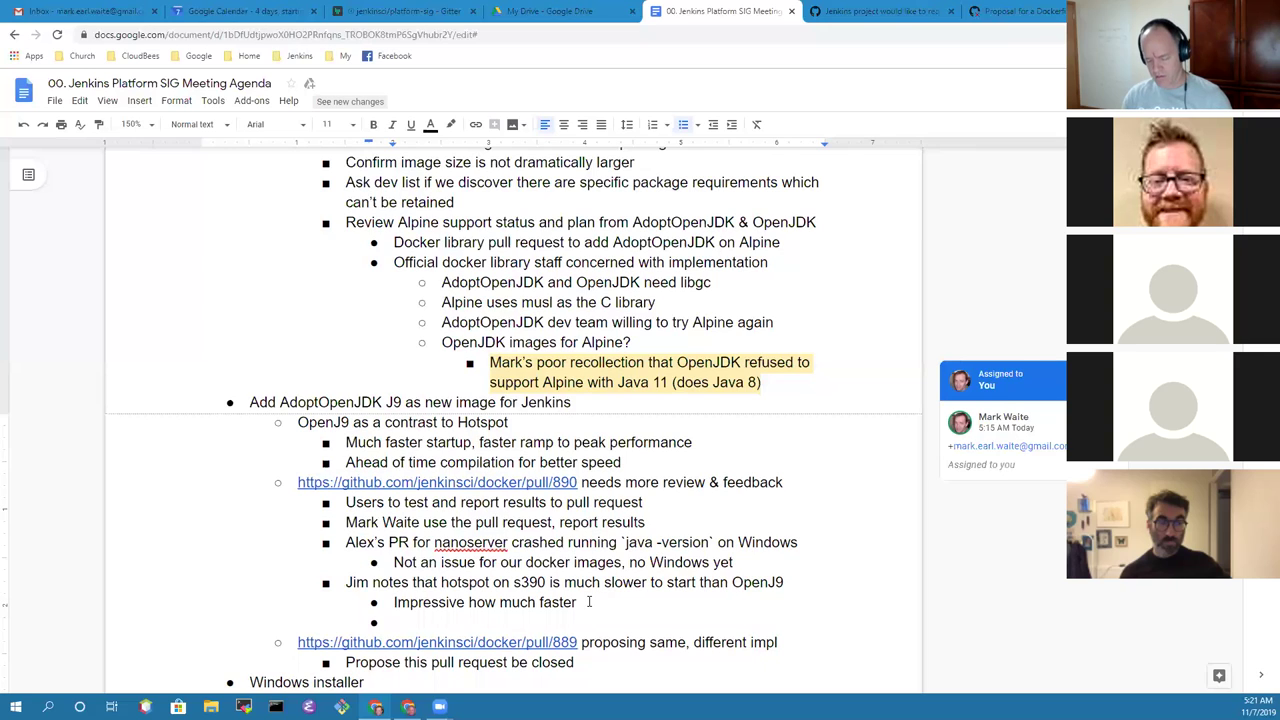
Step: Note that two participants changed the Jenkins master image FROM clause to OpenJ9 (less optimized than the PR)
type("Used")
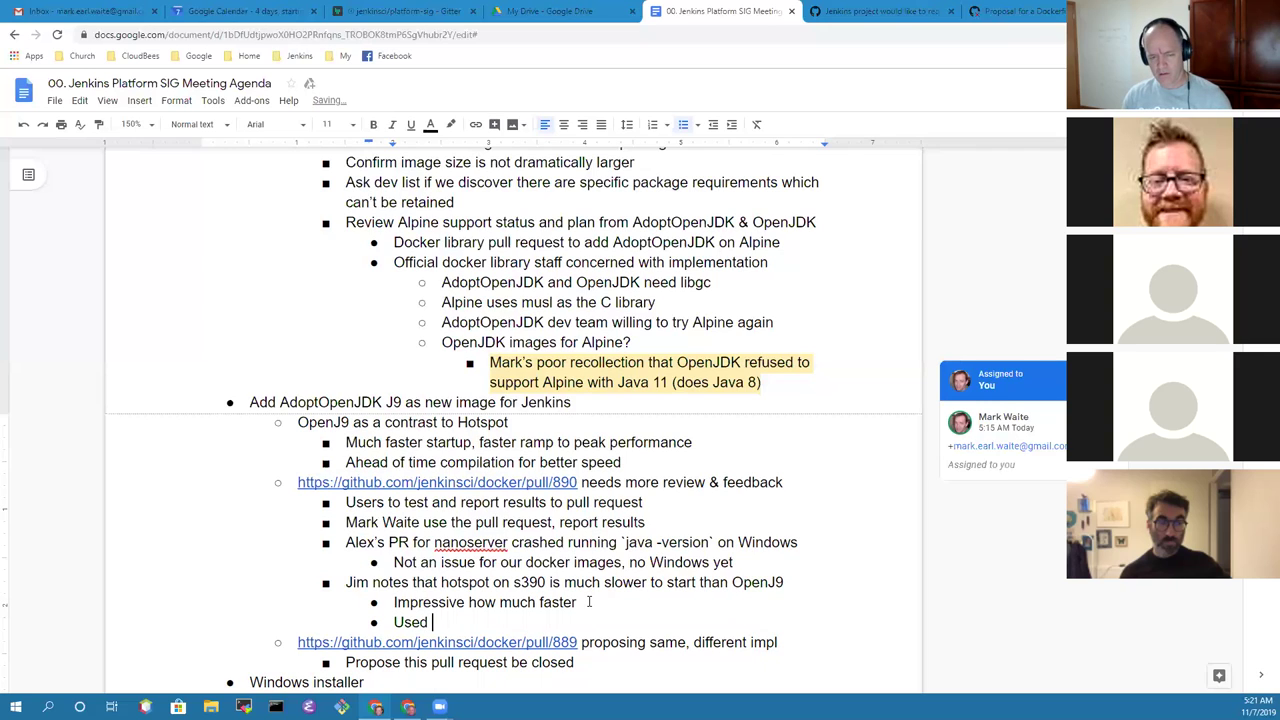
key("ctrl+BackSpace")
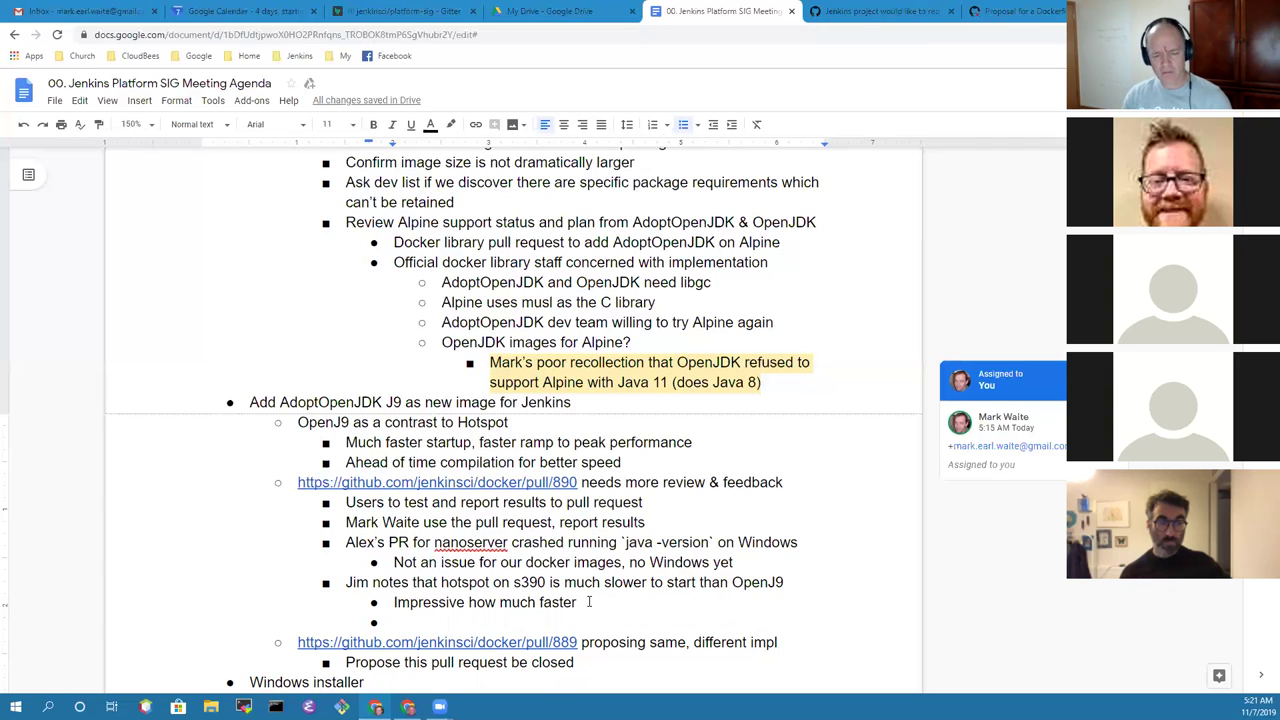
type("Jordan ")
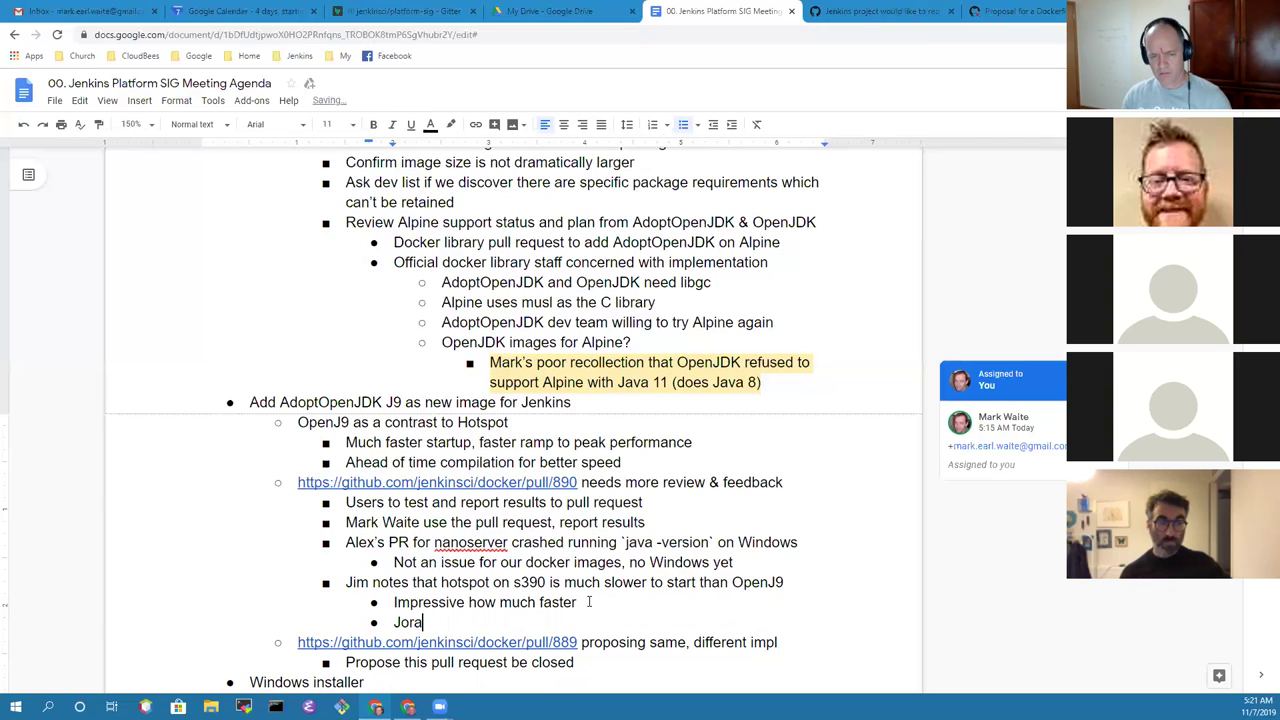
type("and Jim ")
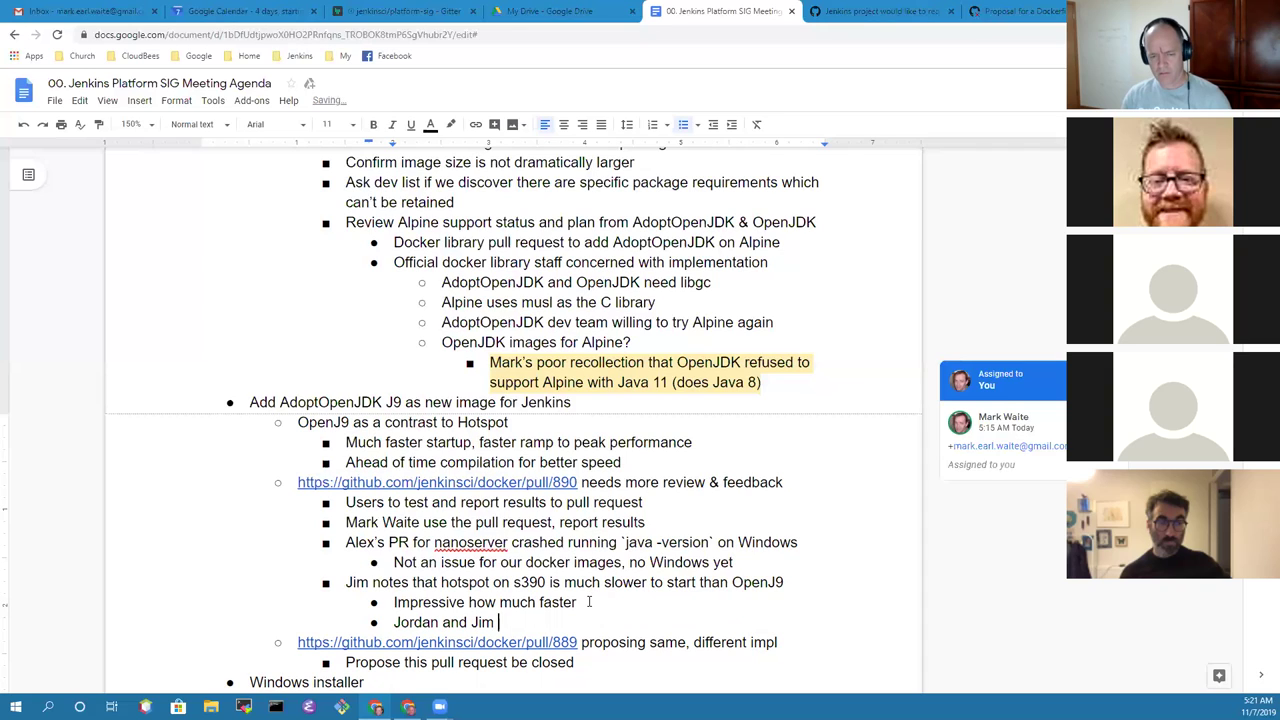
type("used the J")
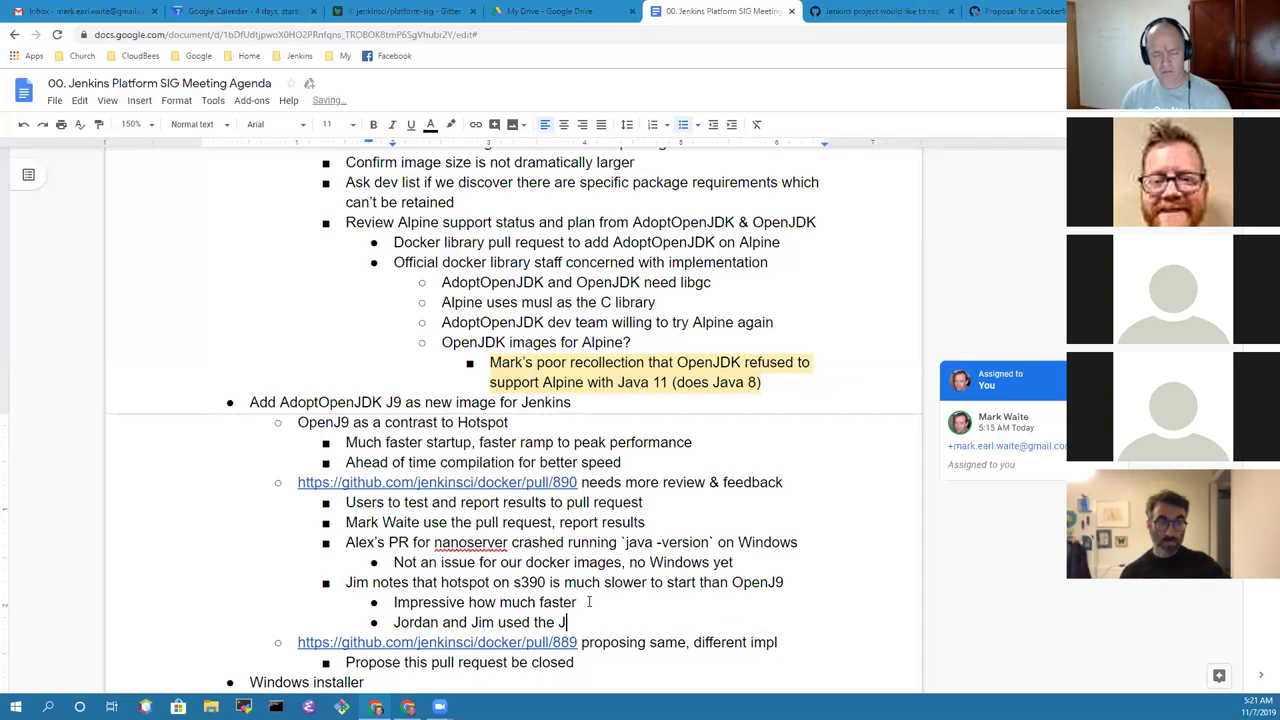
type("enkin")
key("BackSpace")
type("s master image and changed the FROM clas")
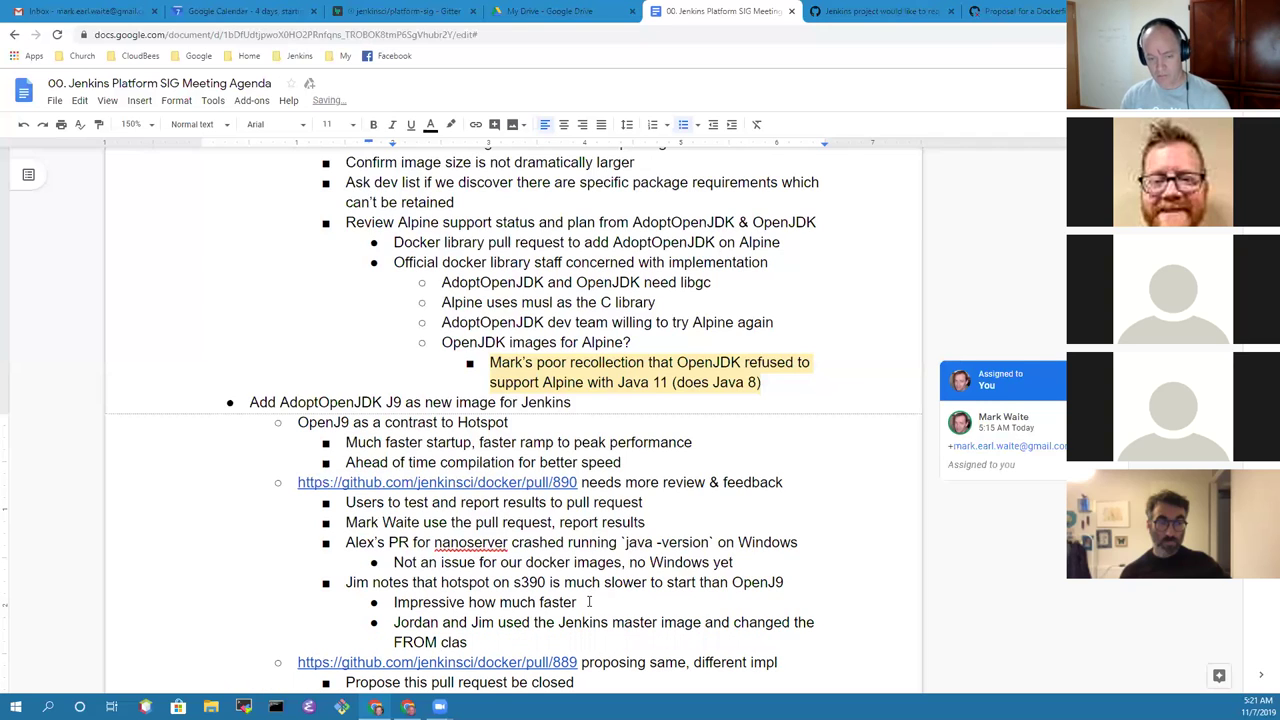
key("BackSpace")
type("use to use OpenJ9")
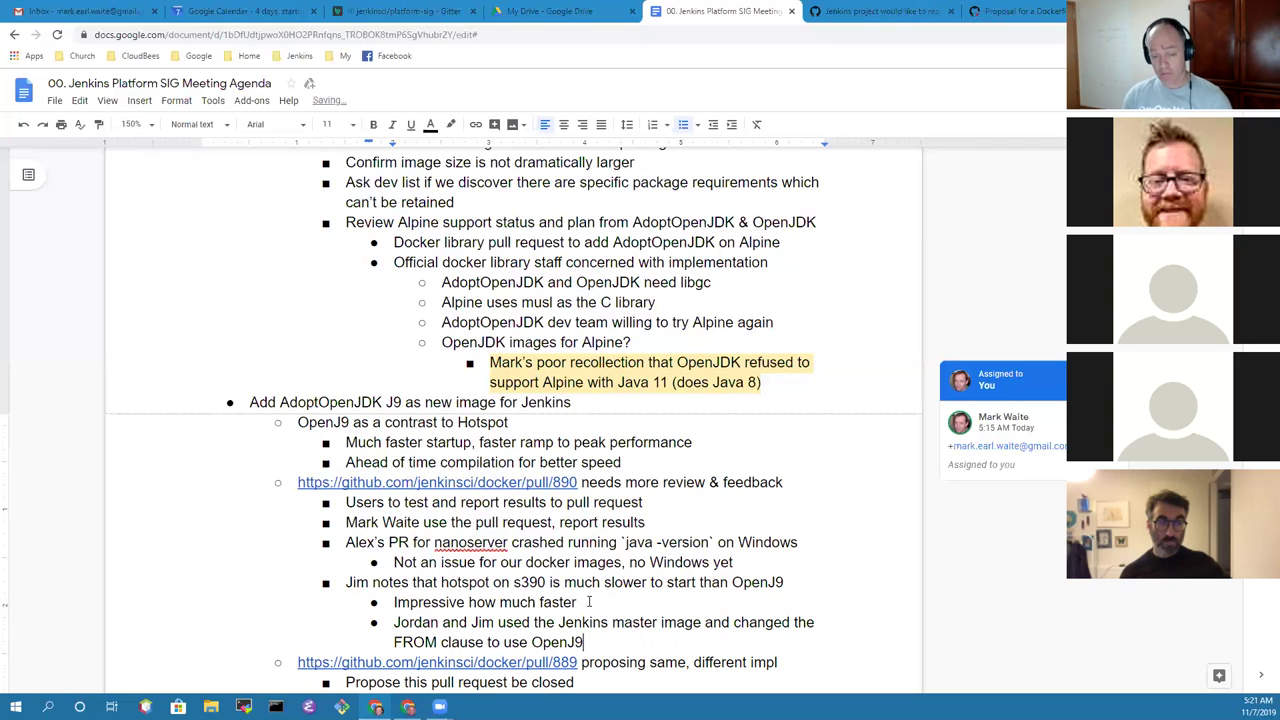
type(" (les")
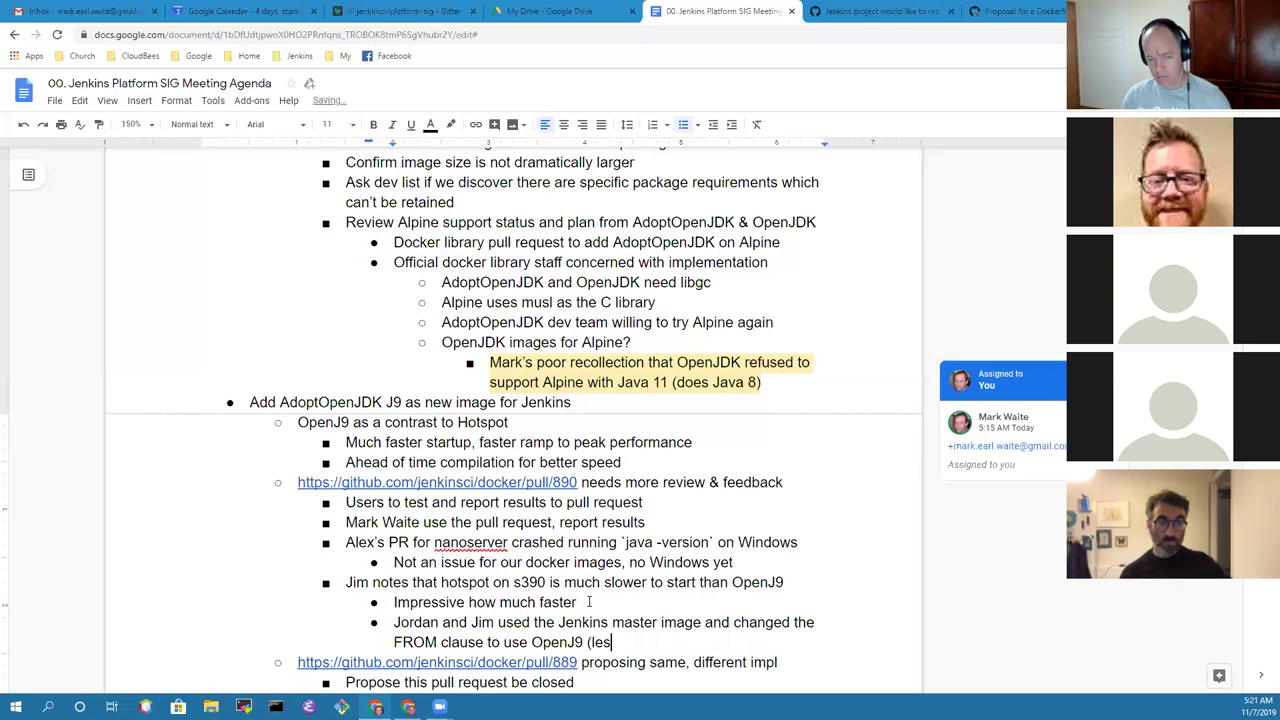
type("s optimized")
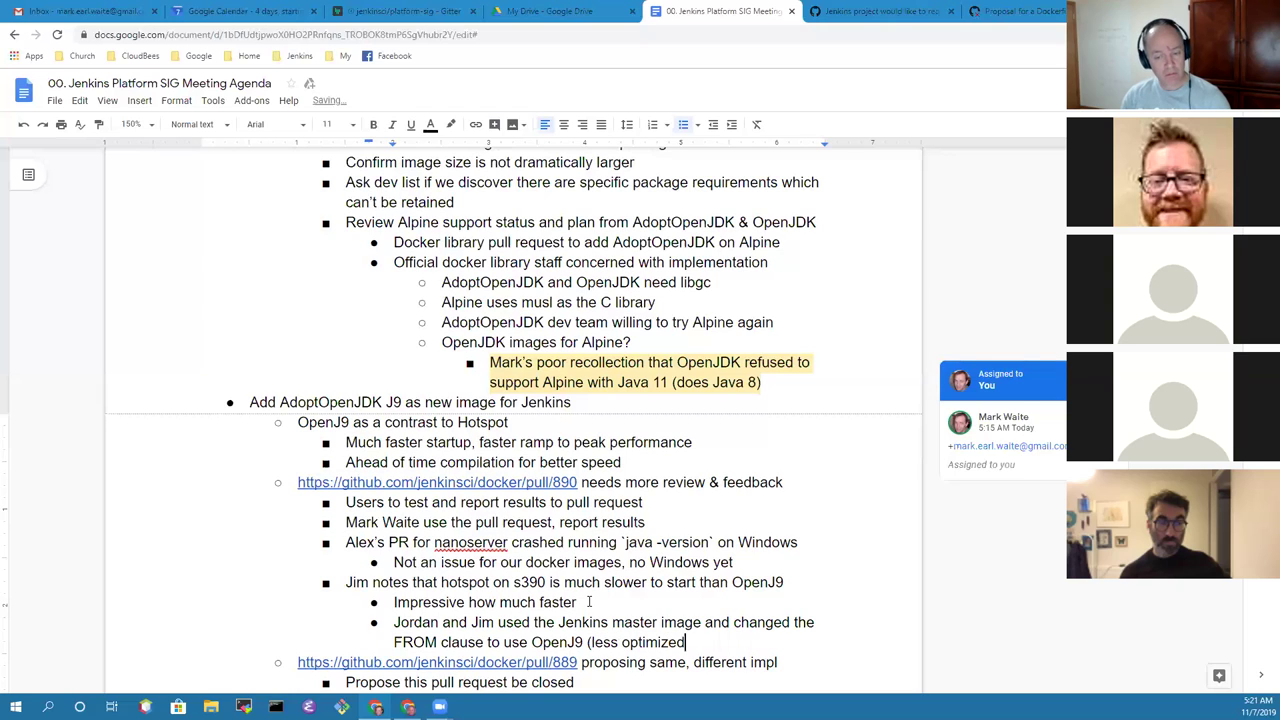
type(" than the ")
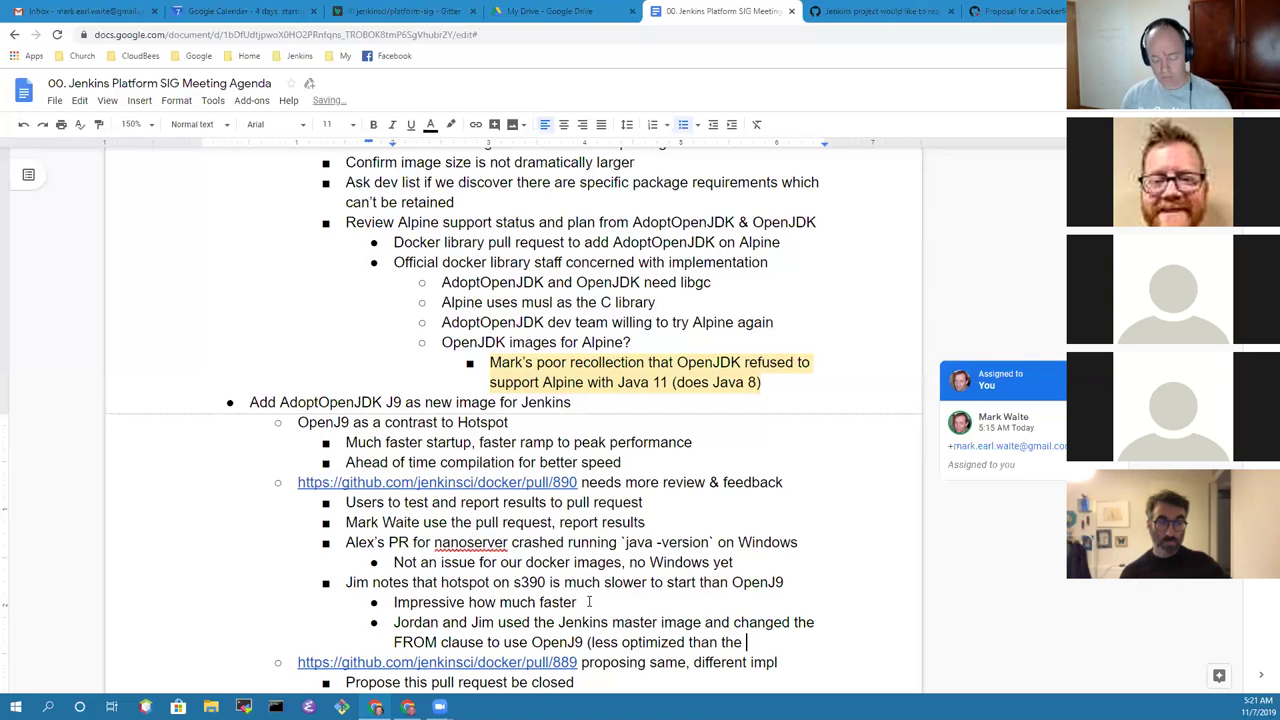
type("PR)")
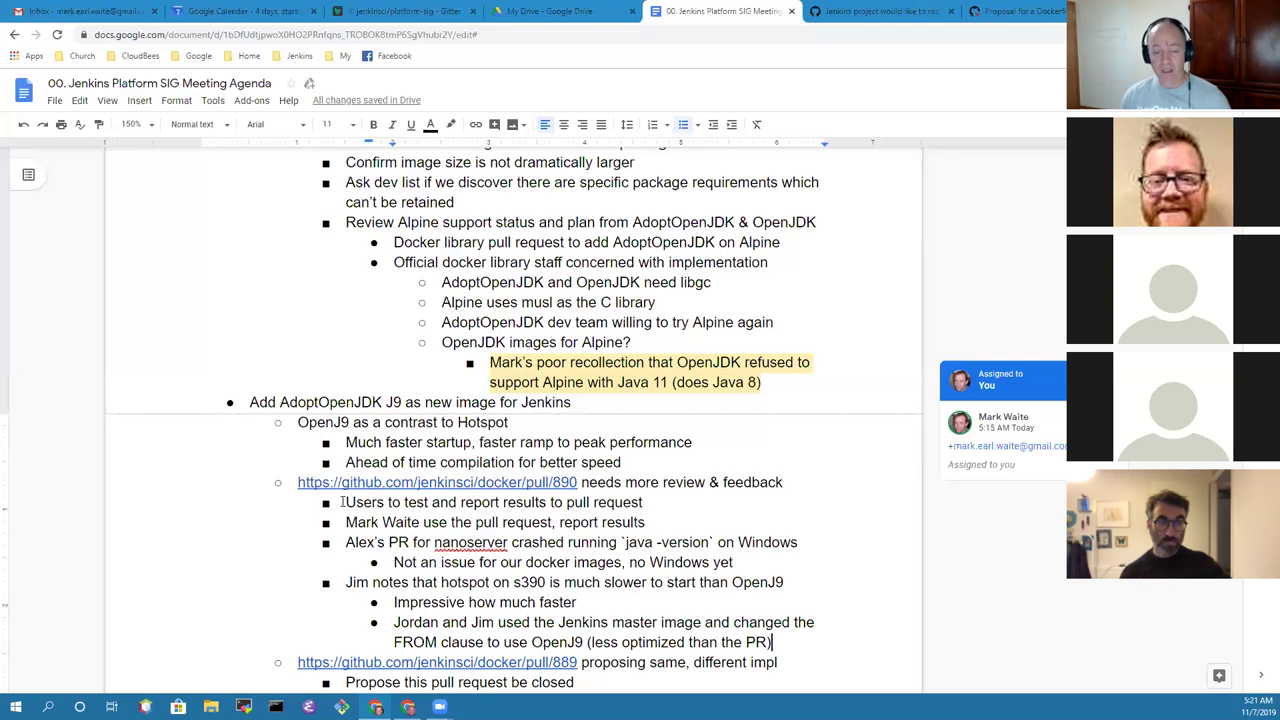
left_click(607, 482)
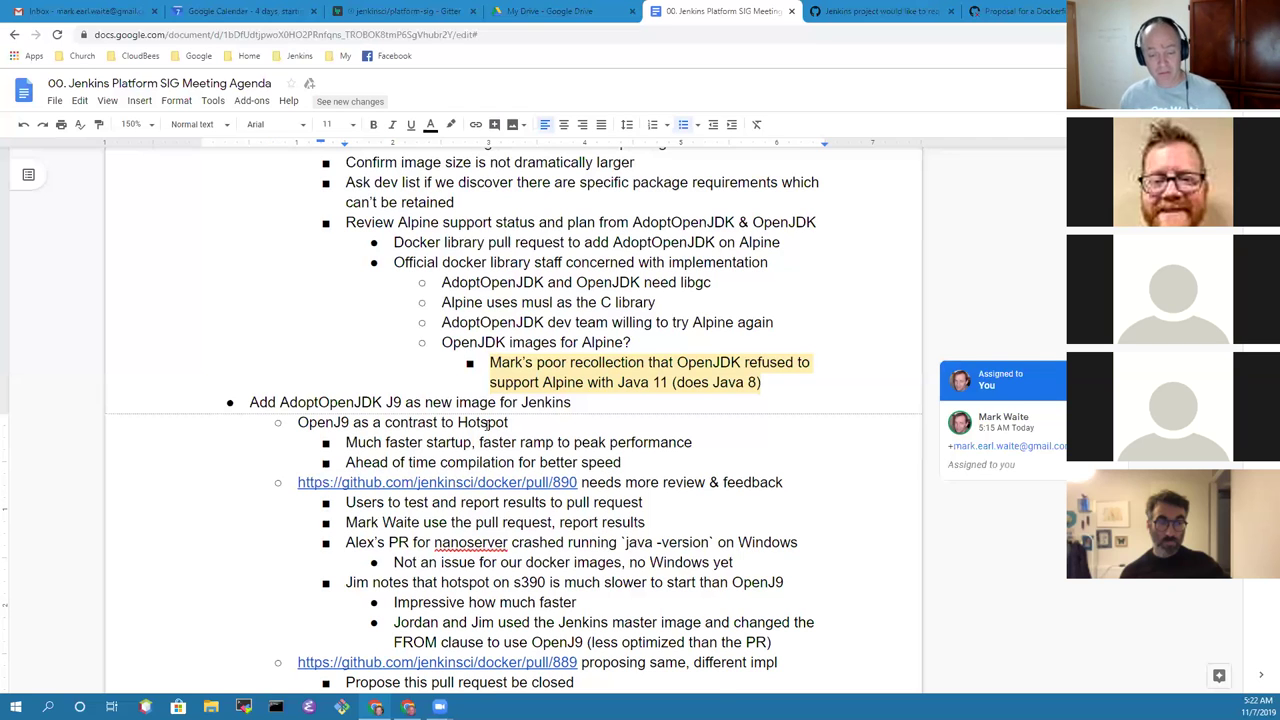
Step: Turn the 'use the pull request, report results' line into a comment action item assigned to your own address
scroll(517, 437, "down", 5)
scroll(592, 440, "up", 3)
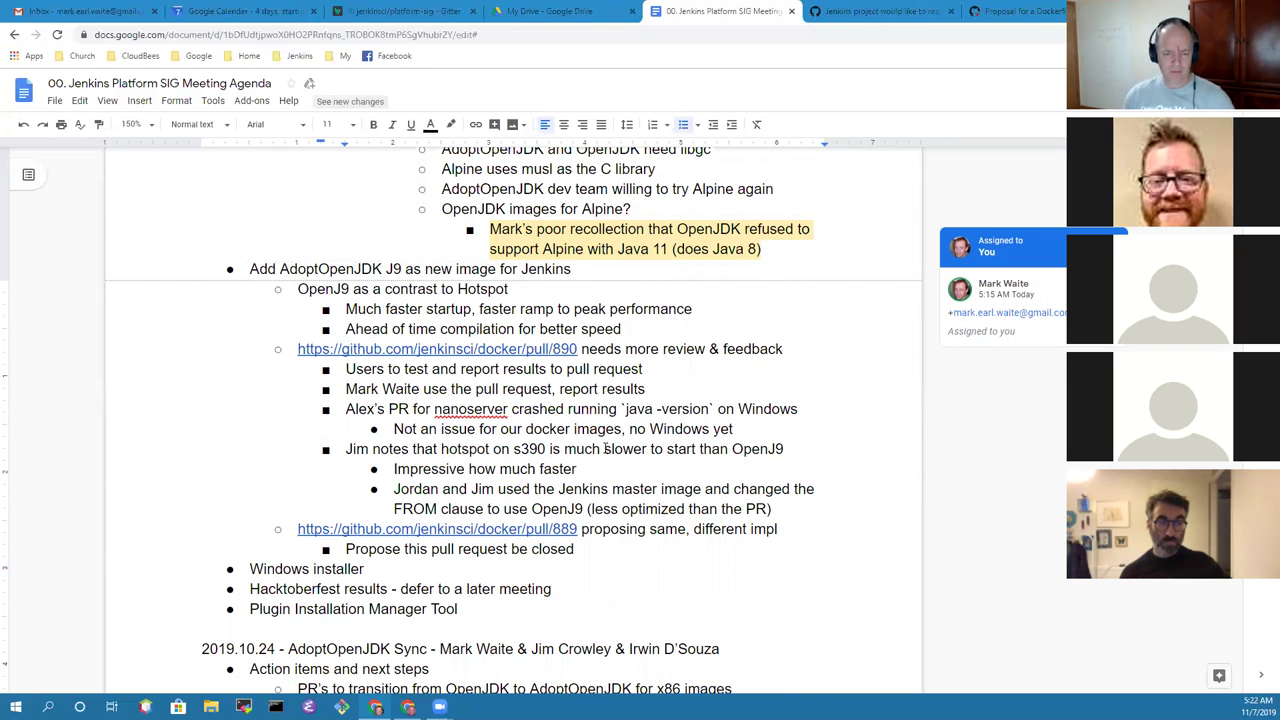
left_click(793, 510)
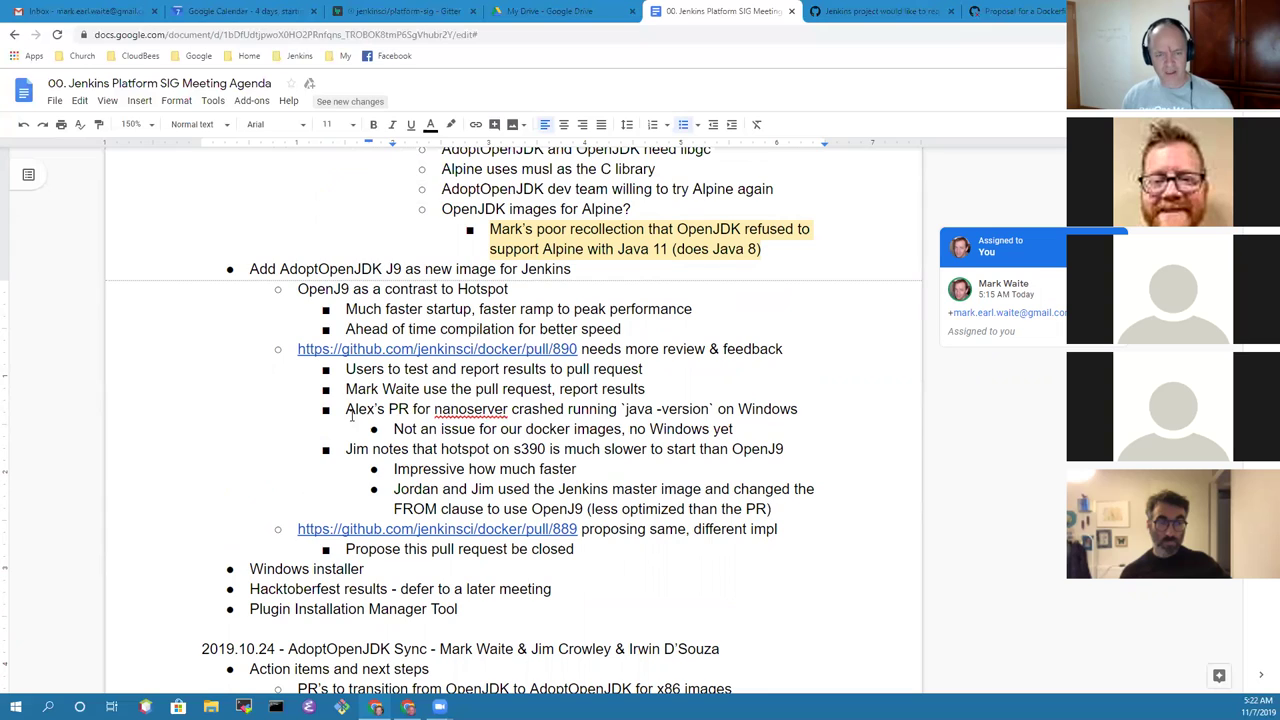
left_click(587, 269)
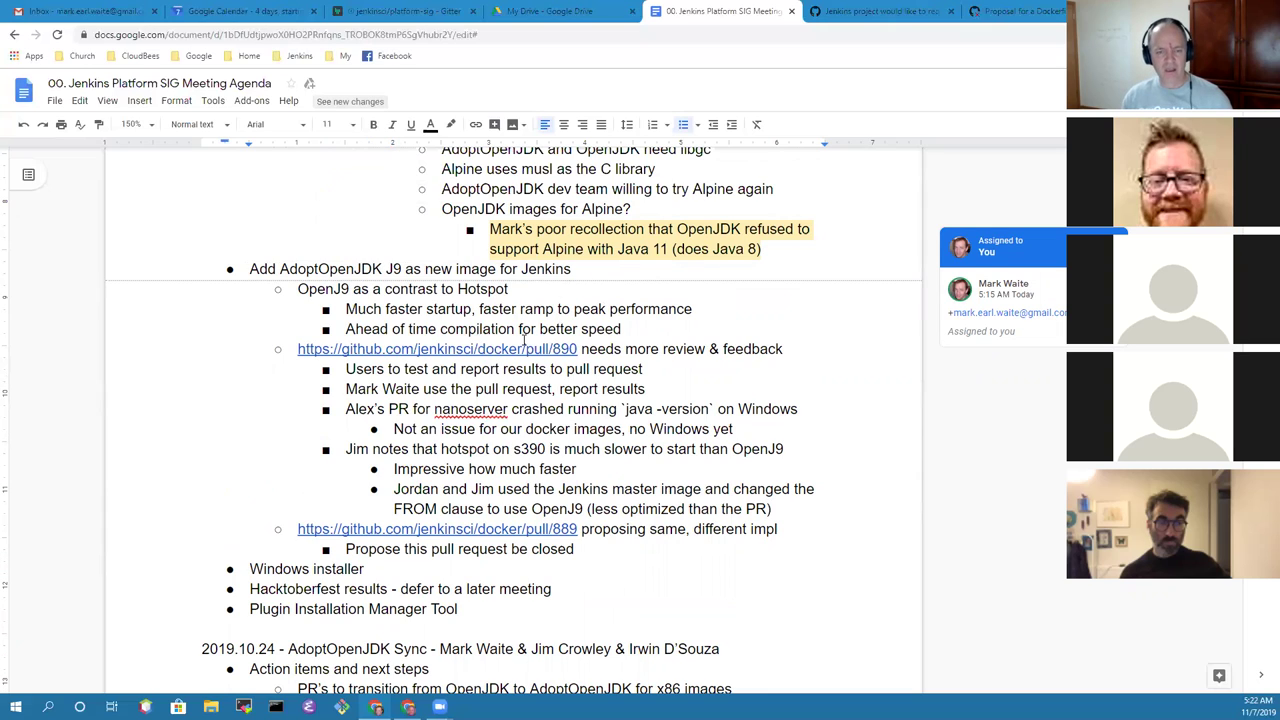
left_click(519, 389)
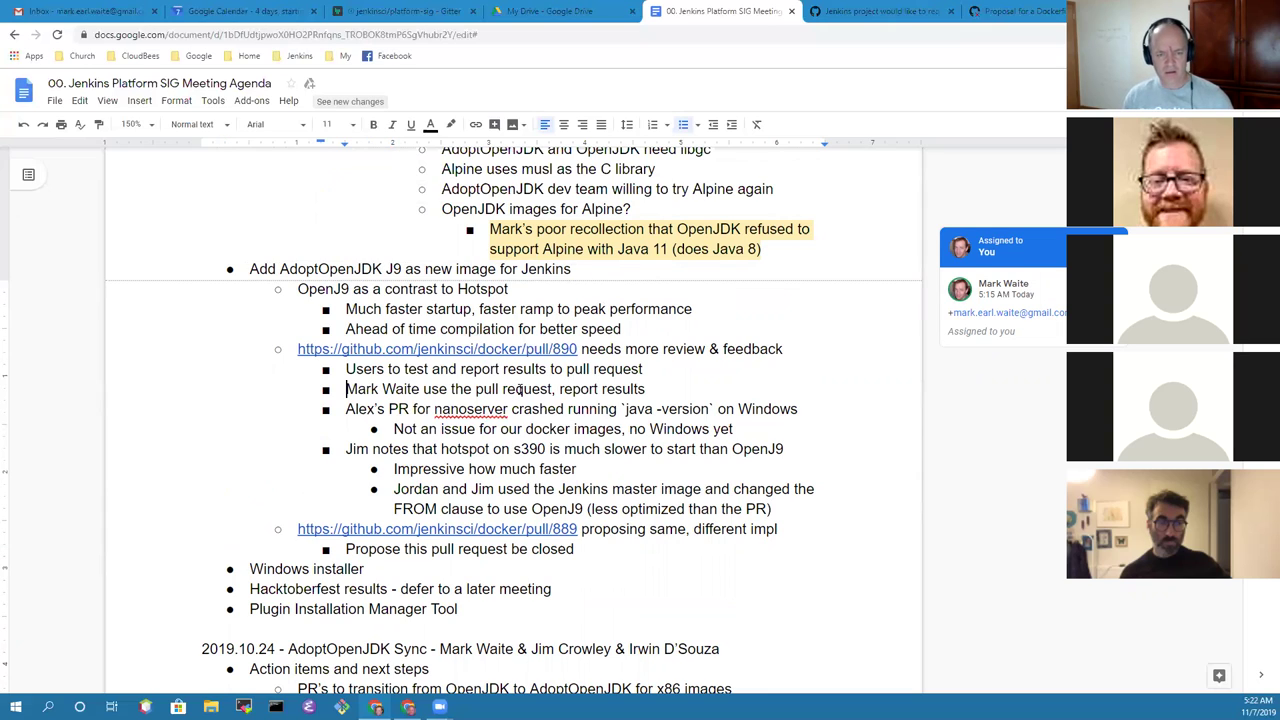
key("shift+End")
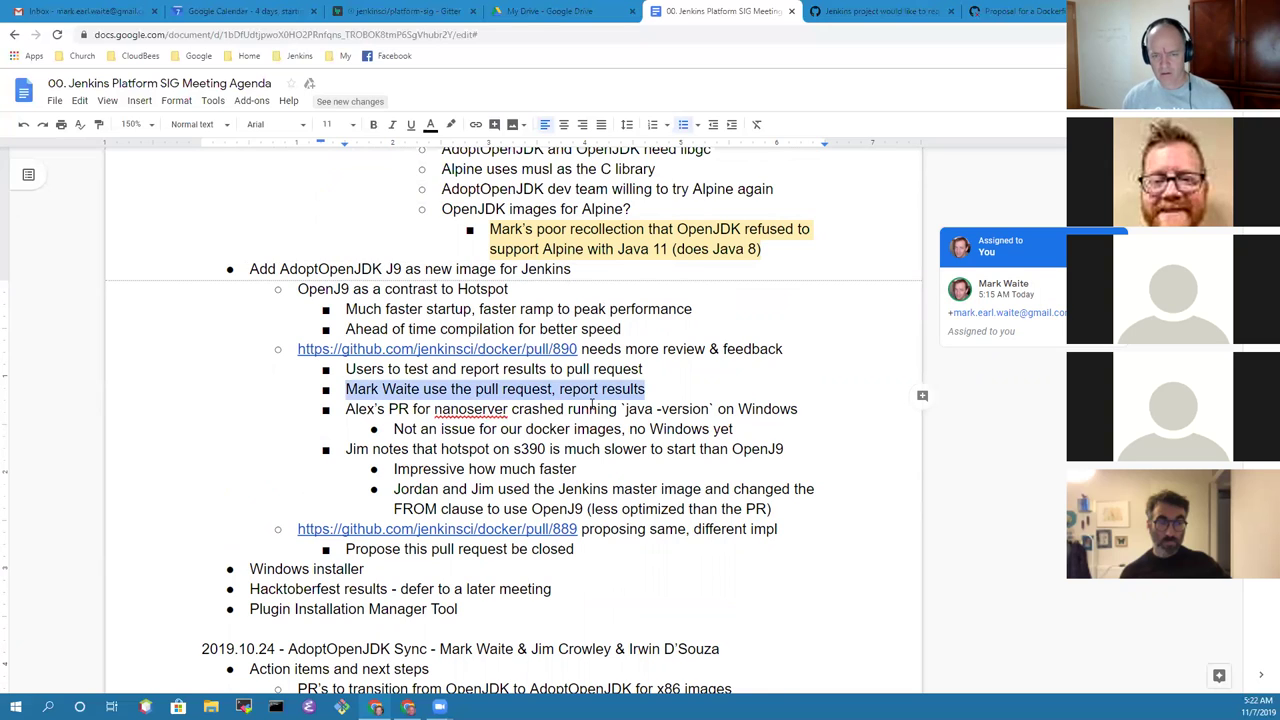
left_click(922, 396)
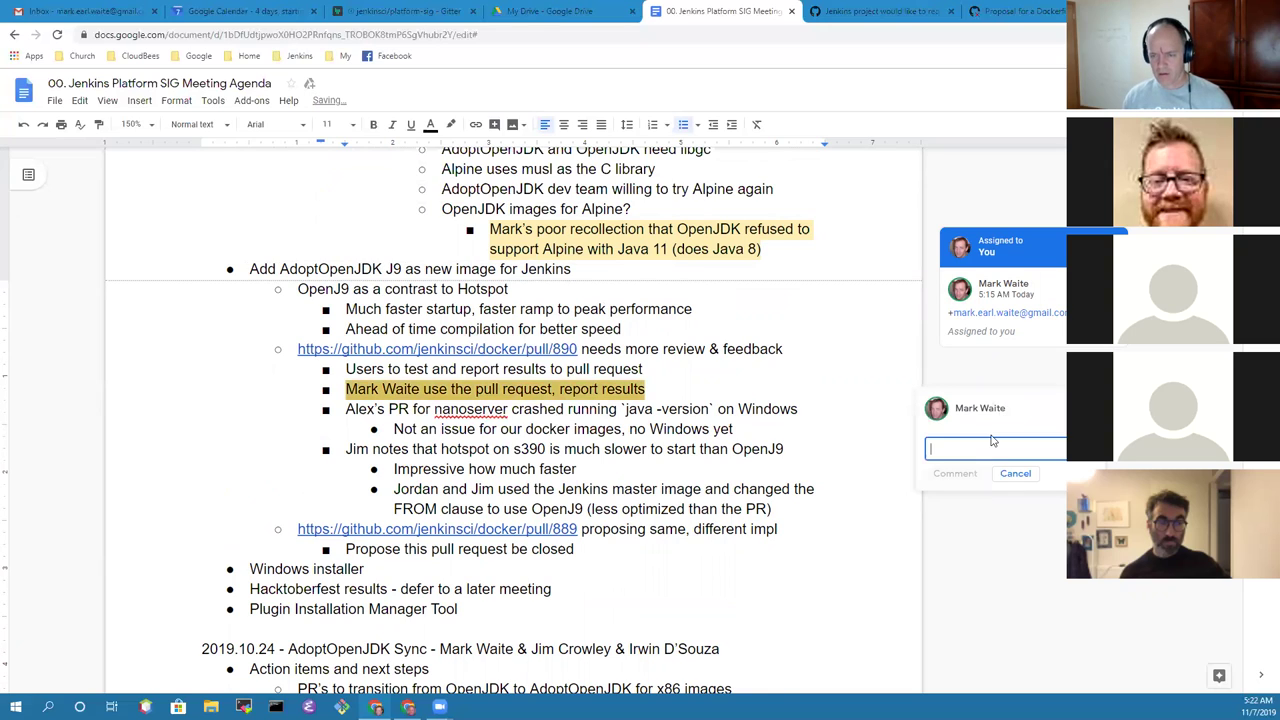
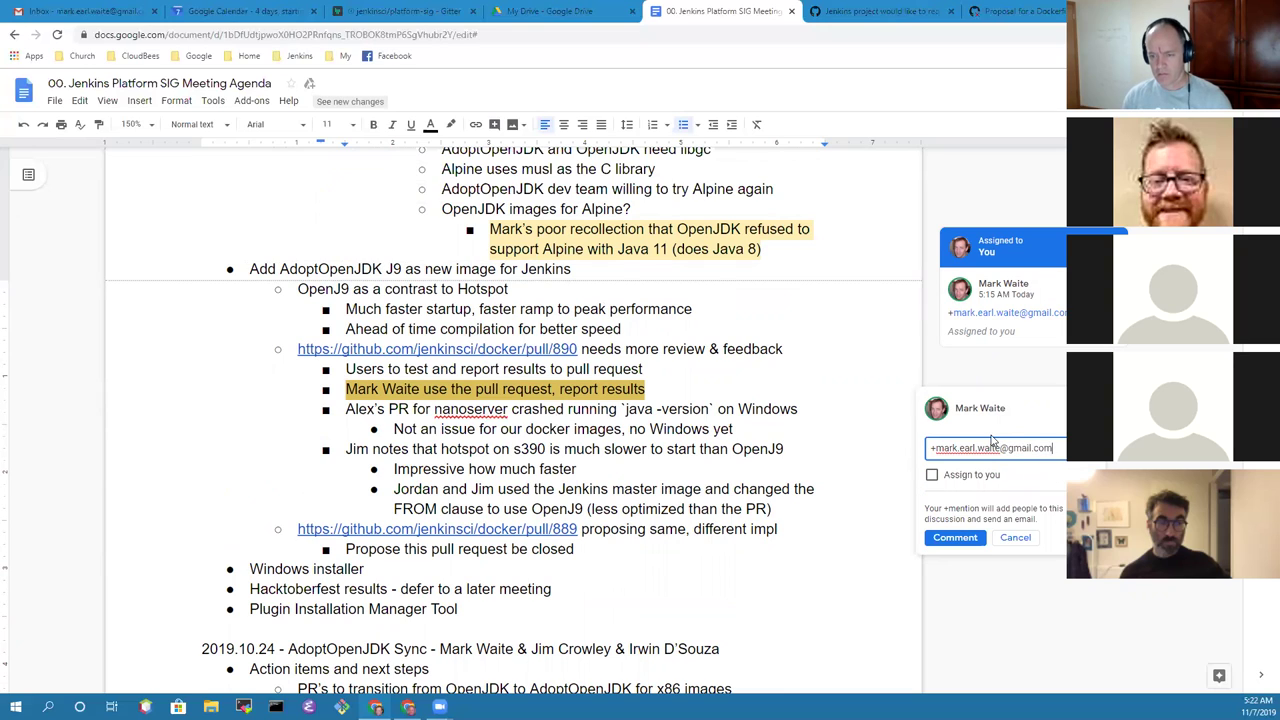
left_click(960, 476)
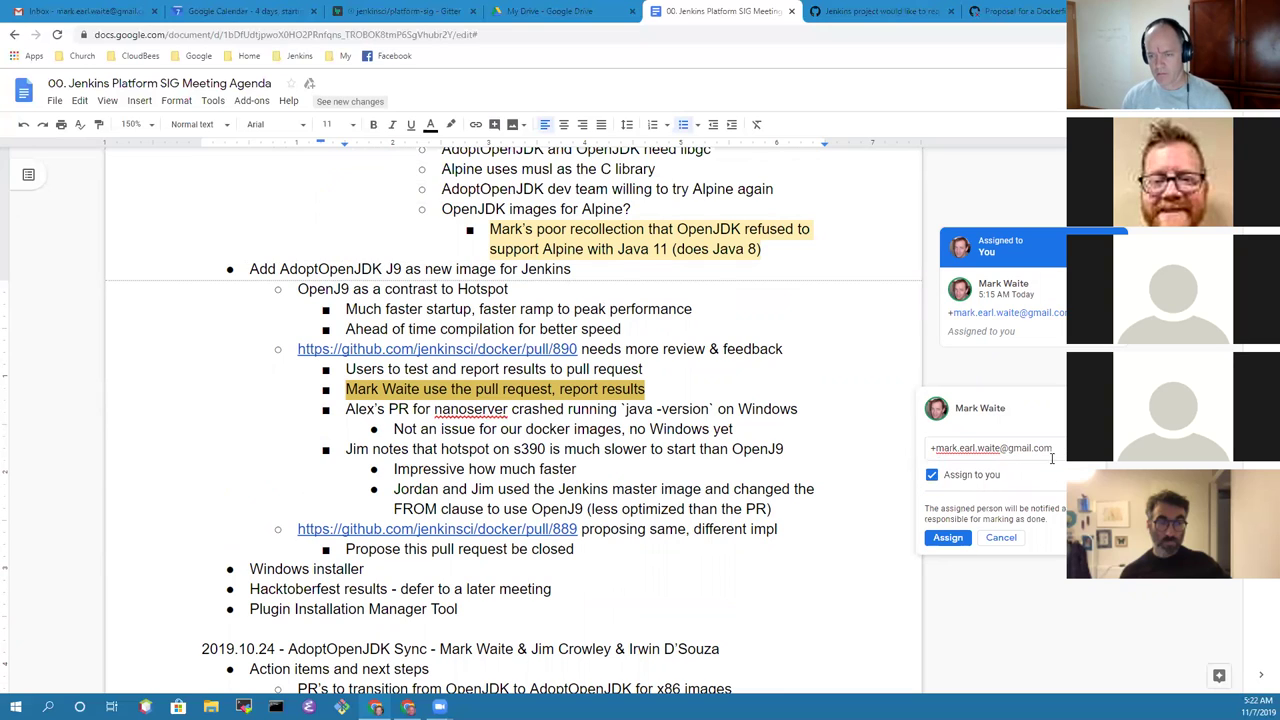
left_click(948, 540)
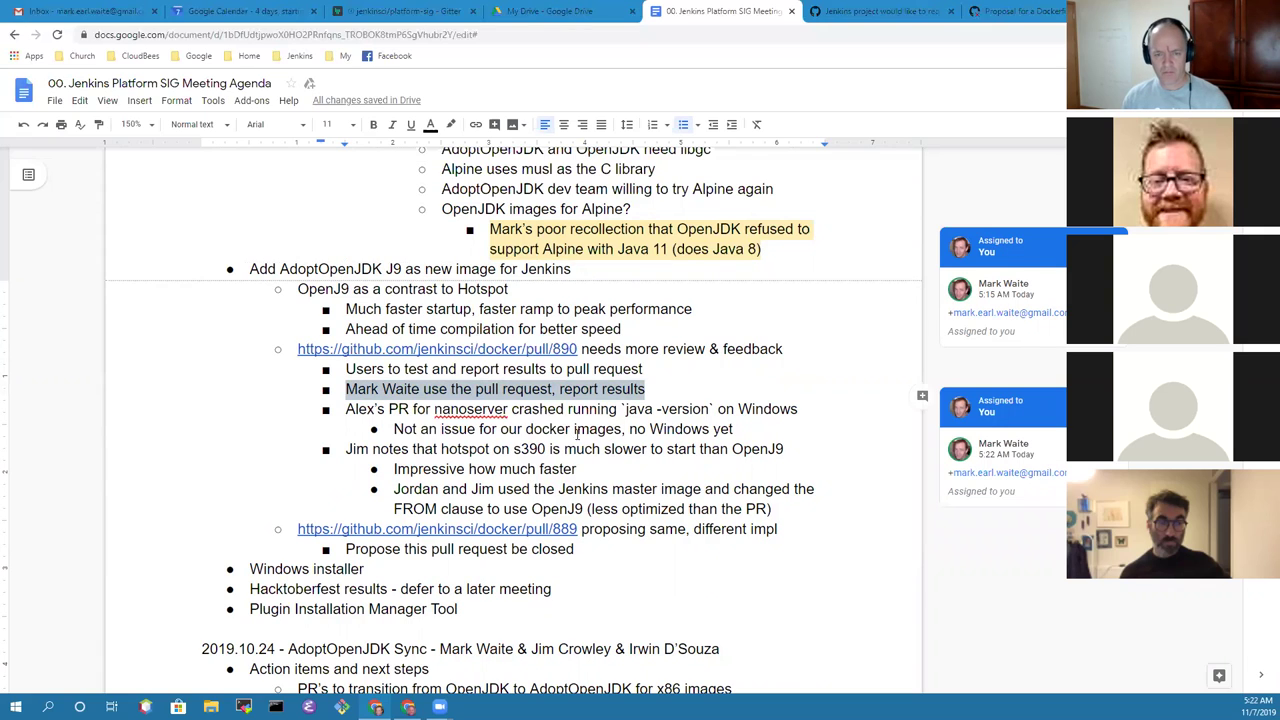
Step: Add the question 'OpenJ9 nanoserver crash issue report location?' with sub-point 'Assume GitHub repository issues'
left_click(787, 509)
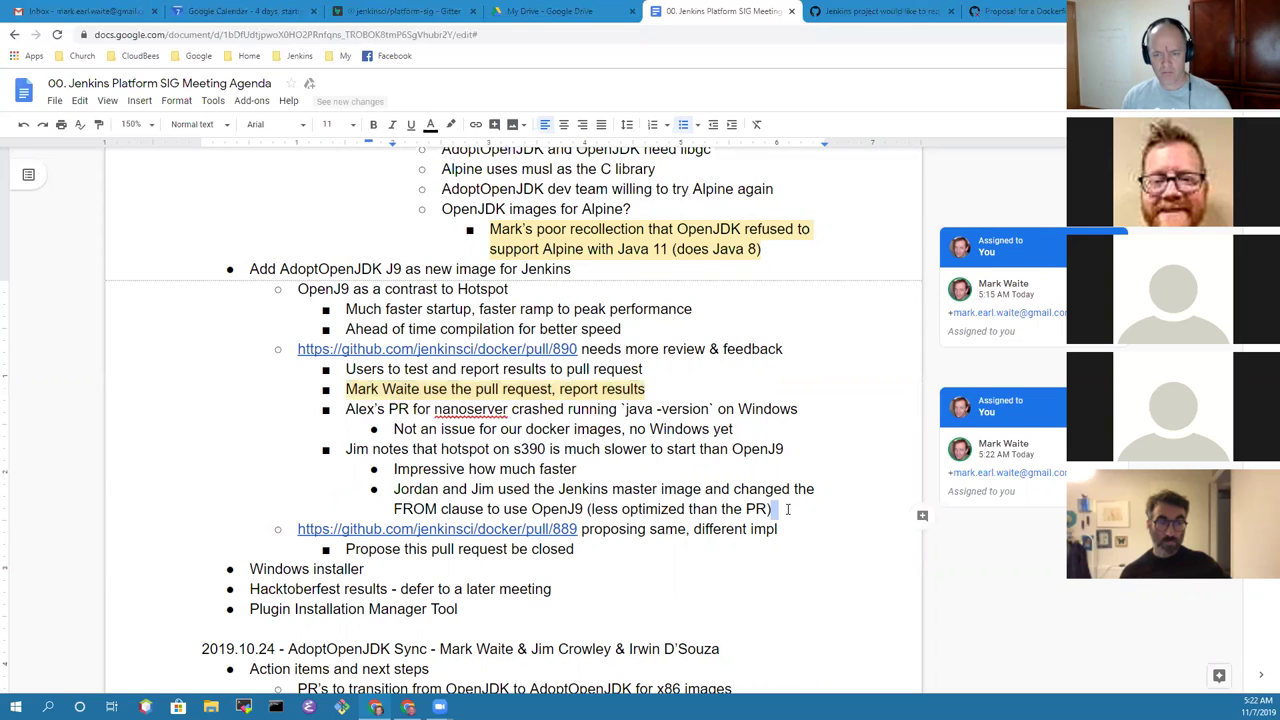
key("Return")
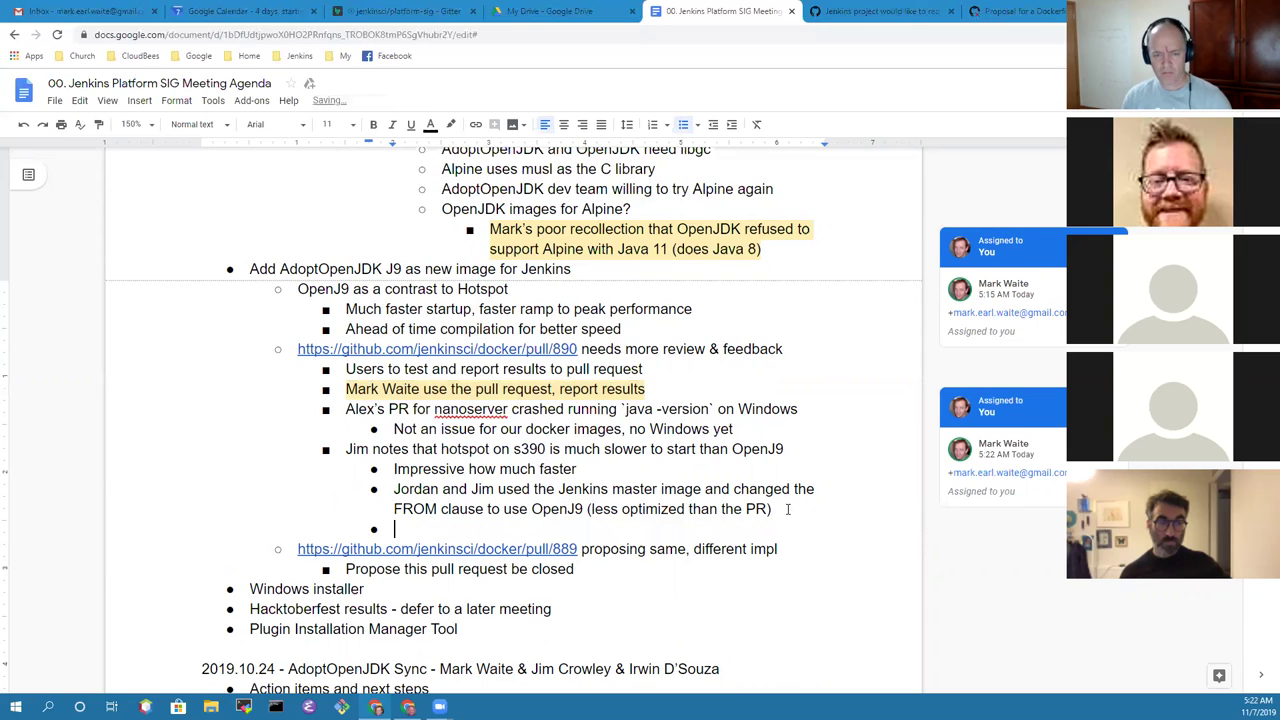
key("shift+Tab")
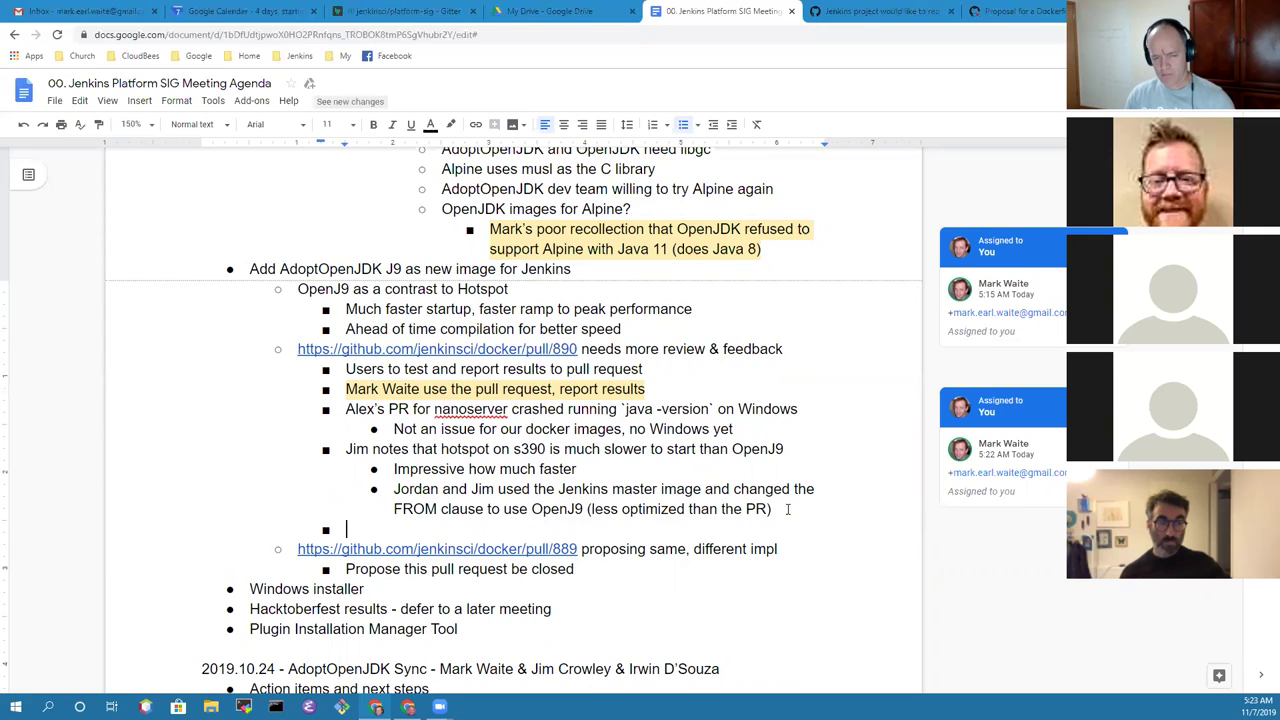
type("Adopy")
key("BackSpace")
key("ctrl+shift+Left")
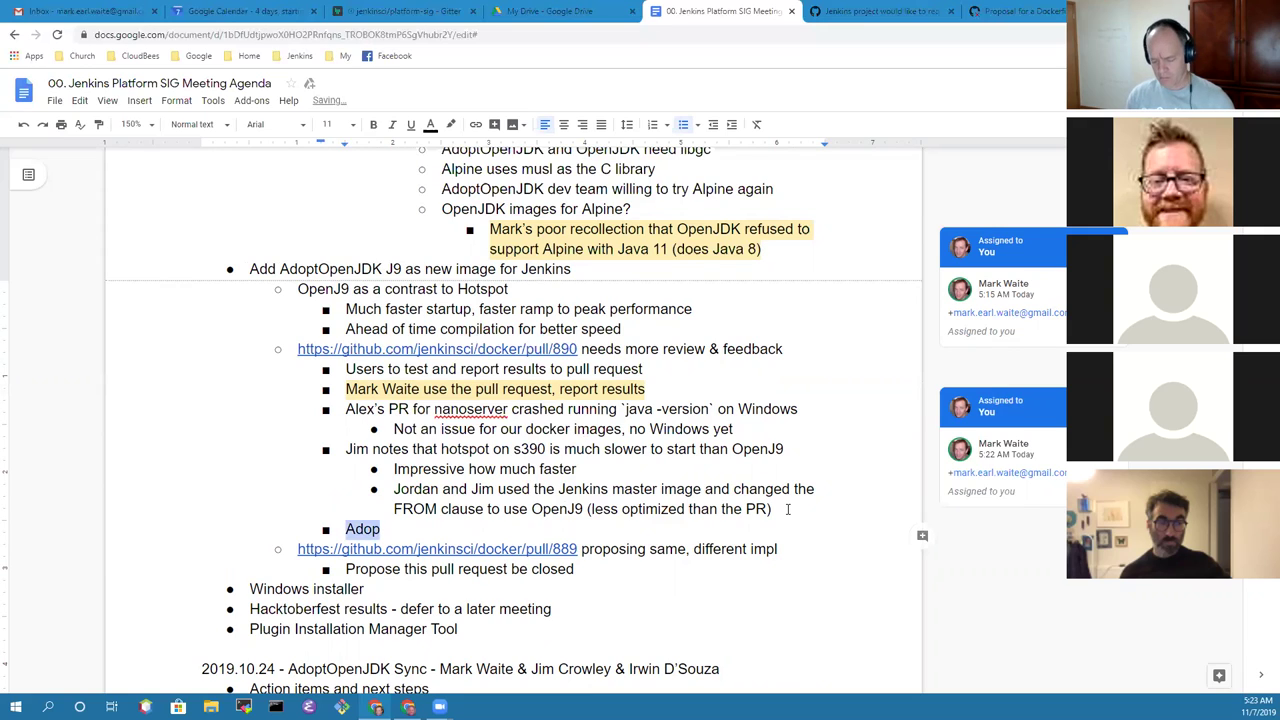
type("OpenJ")
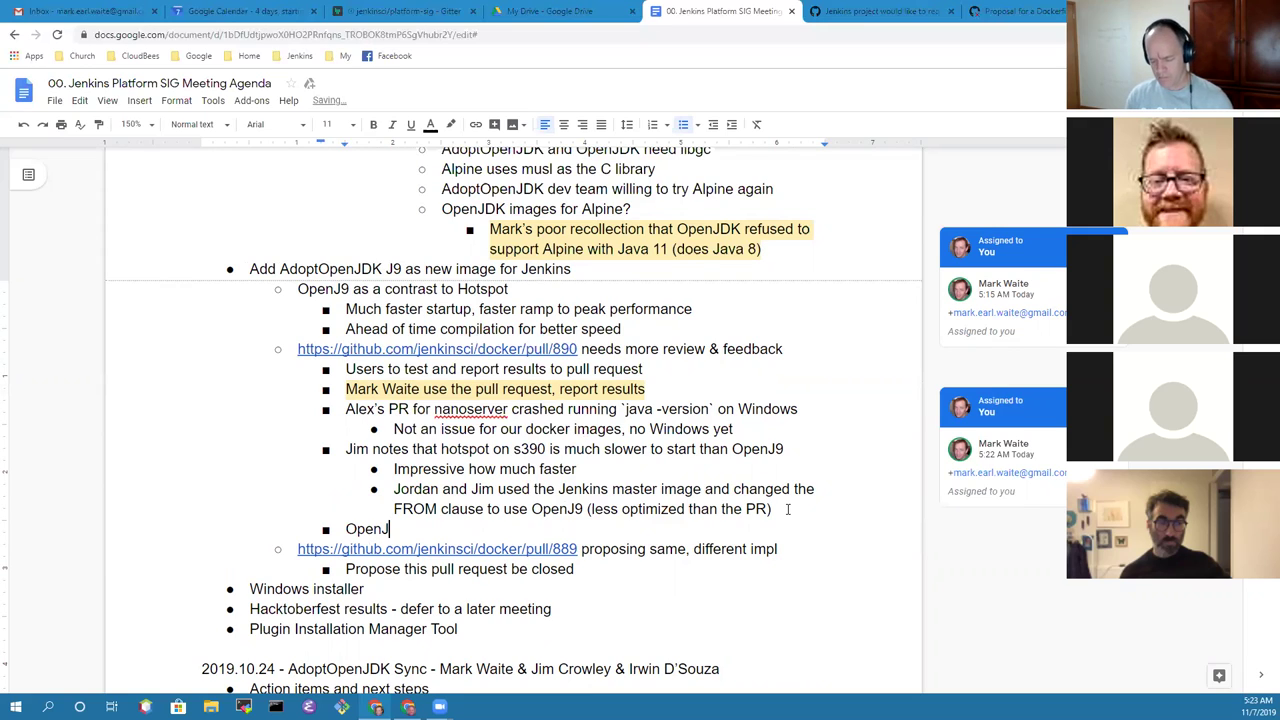
type("9 nano")
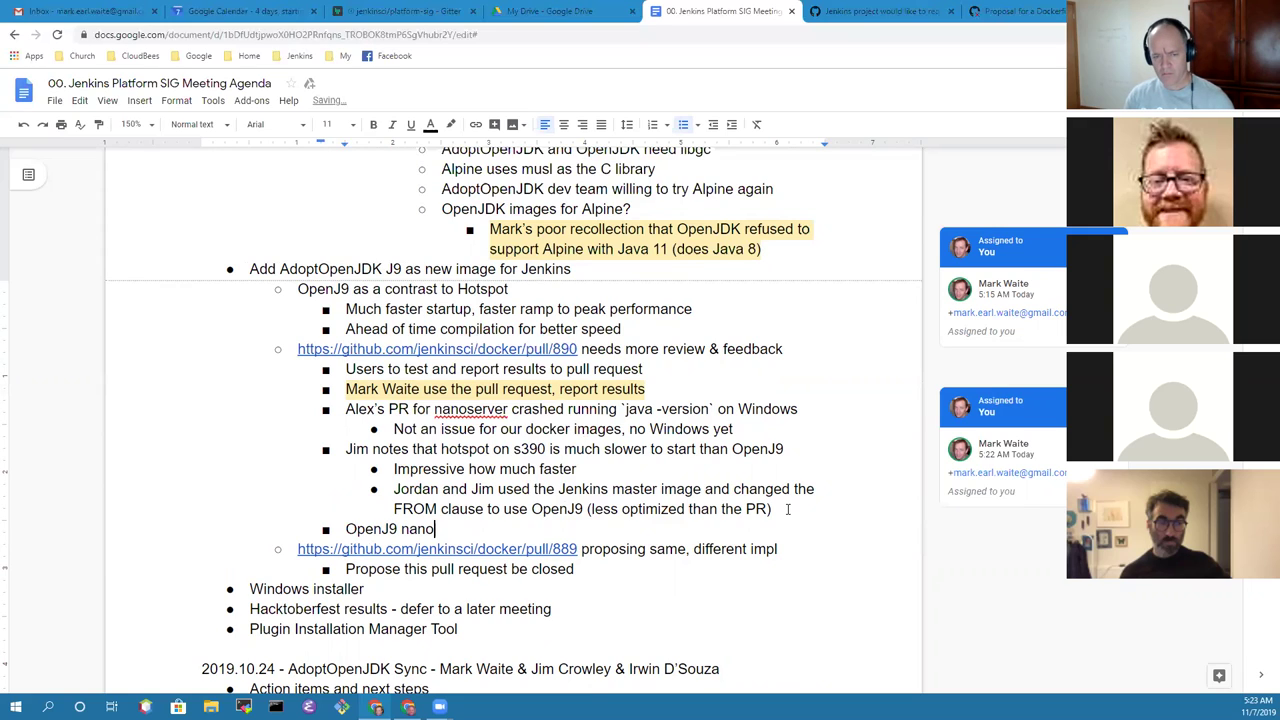
type("server")
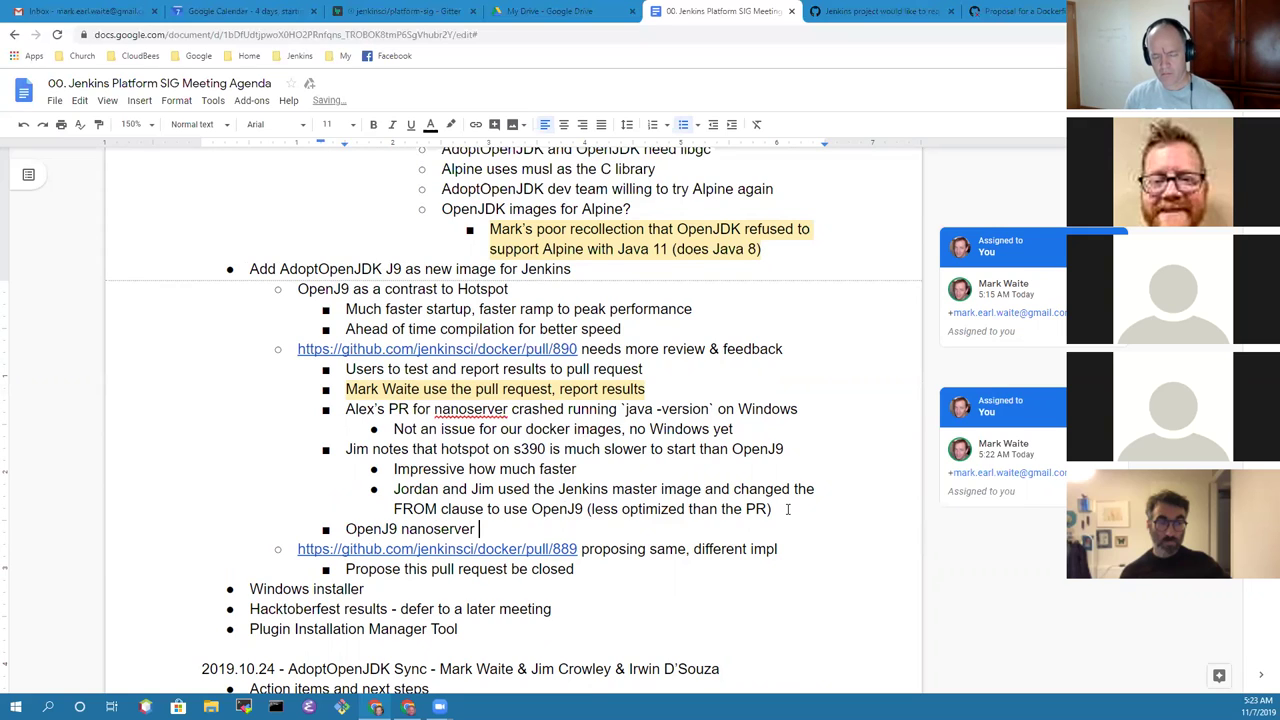
type(" crash issue")
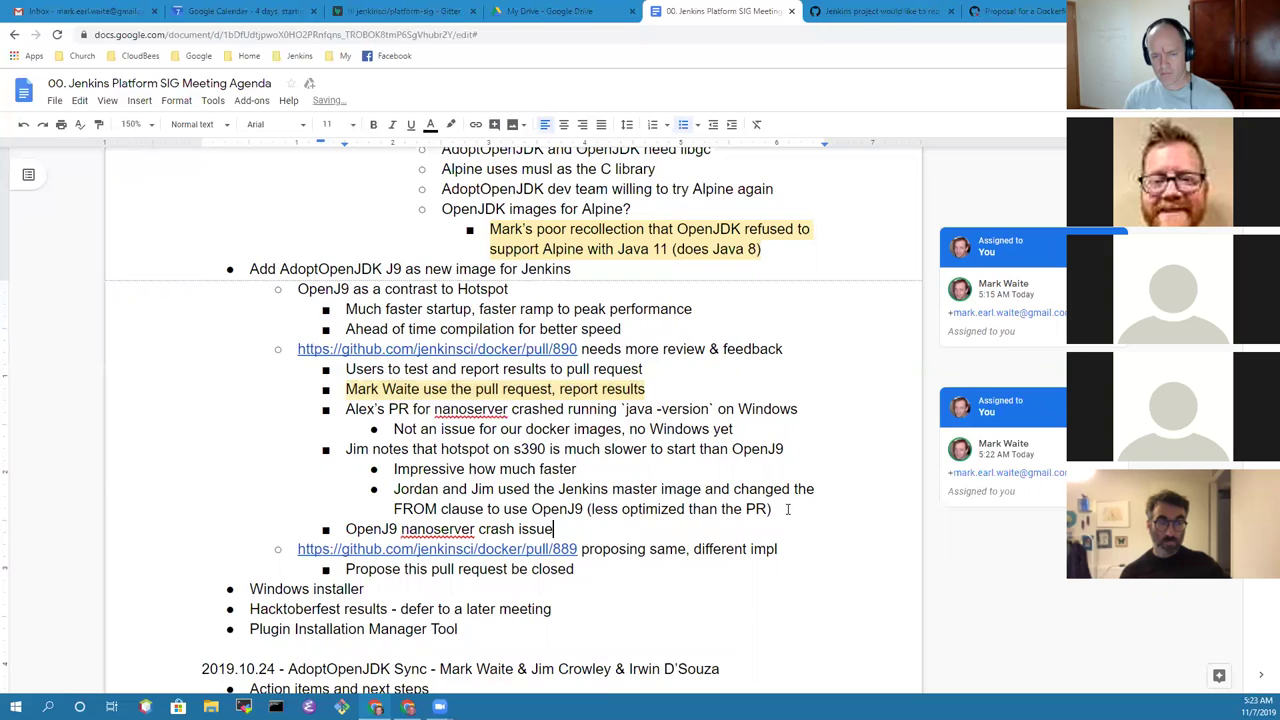
type(" report location?")
key("Return")
key("Tab")
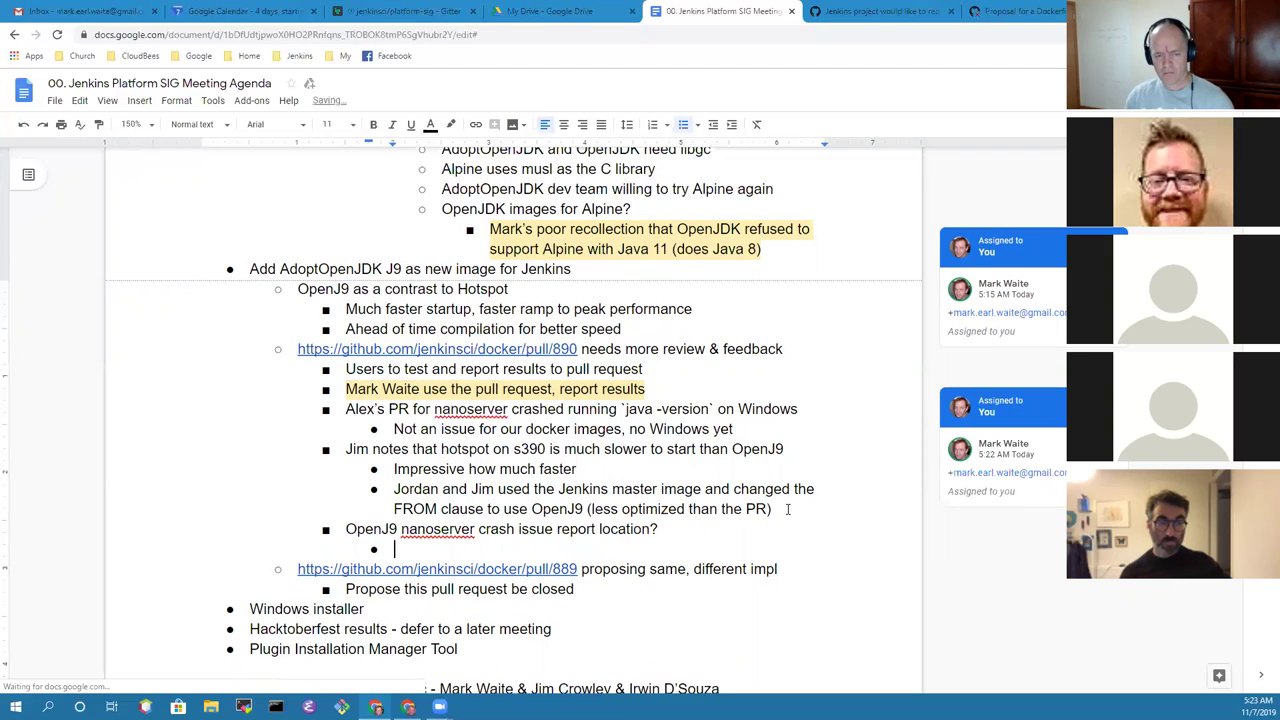
type("Assume GitHub repository issues")
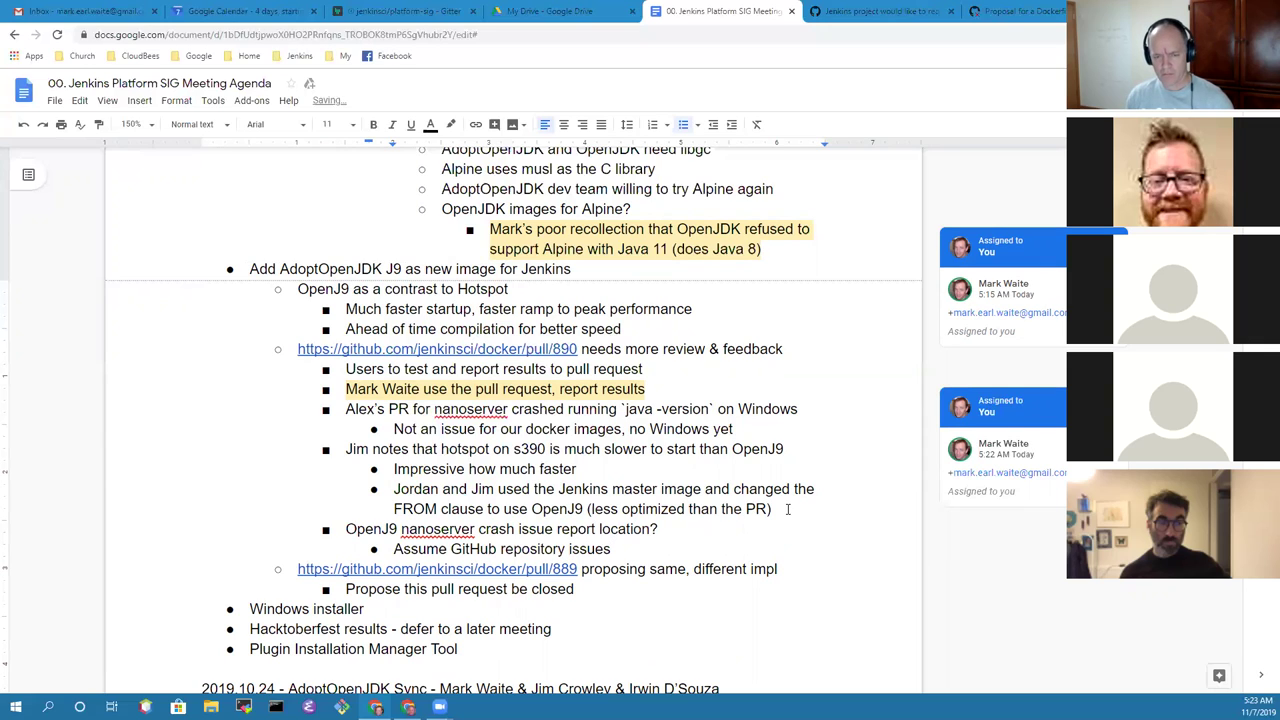
Step: Add an action item for a participant to find a location to report OpenJ9 issues
key("Return")
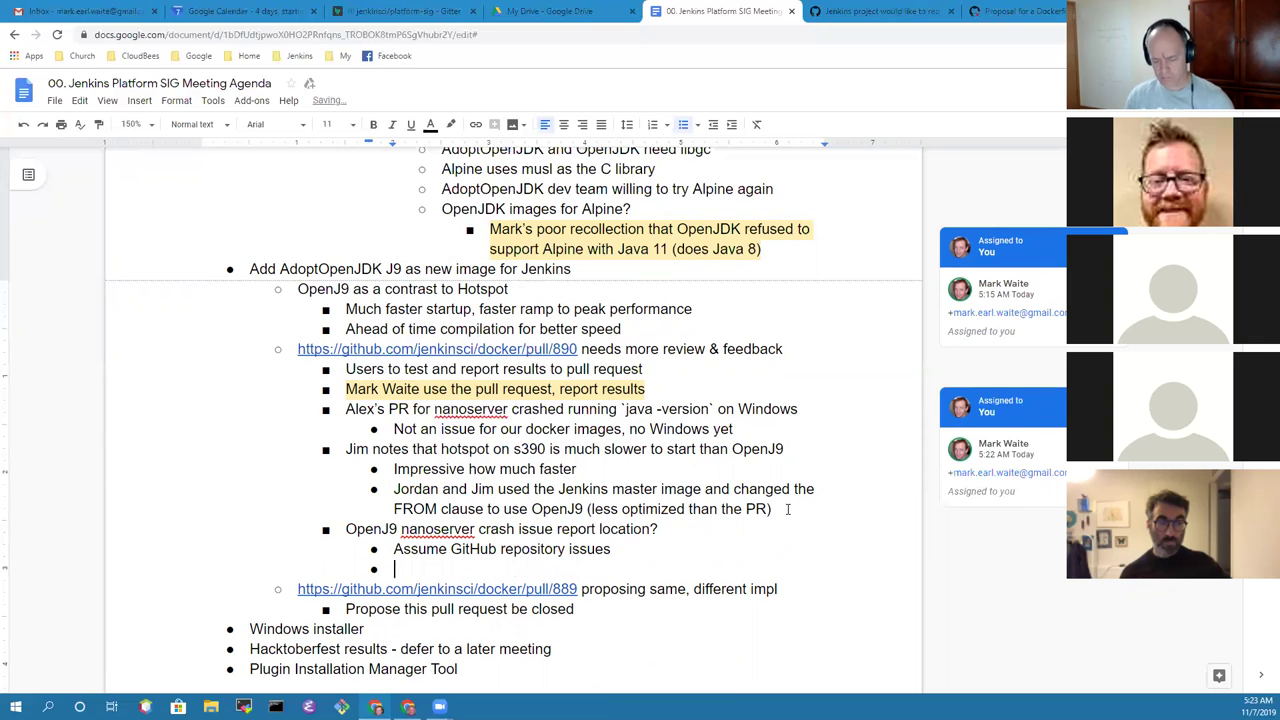
type("Jim ")
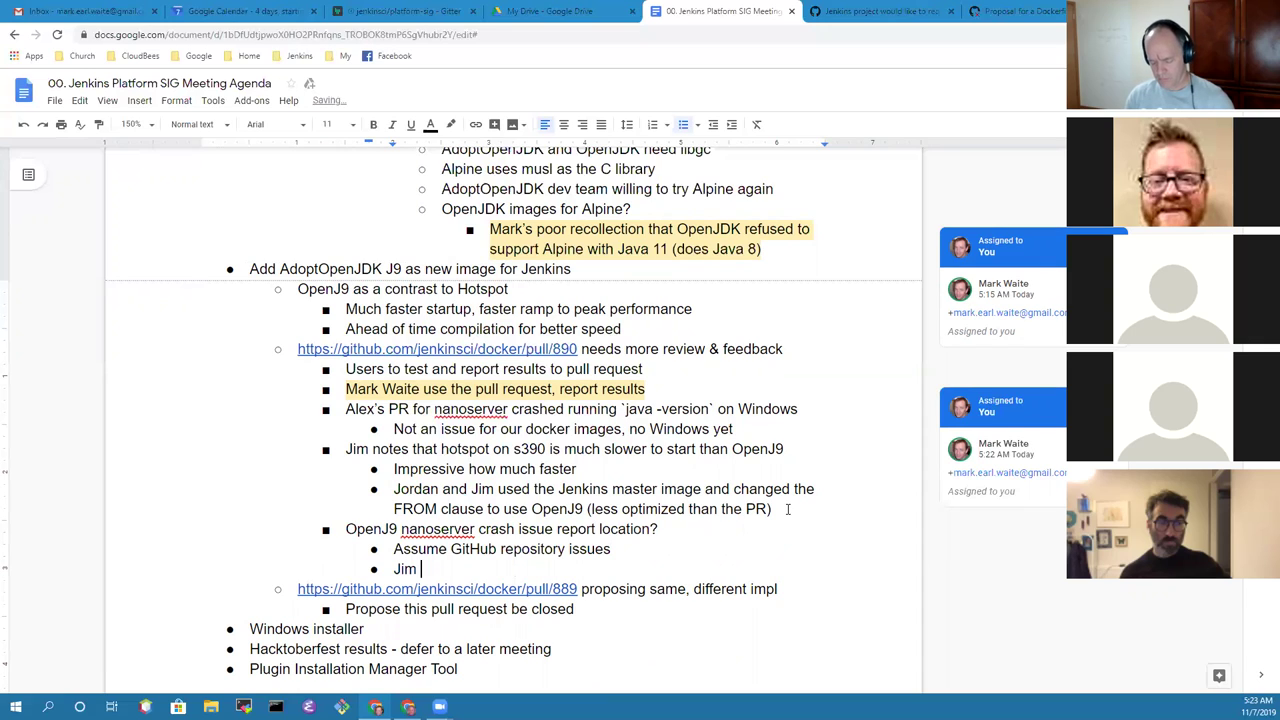
type("Crowley ")
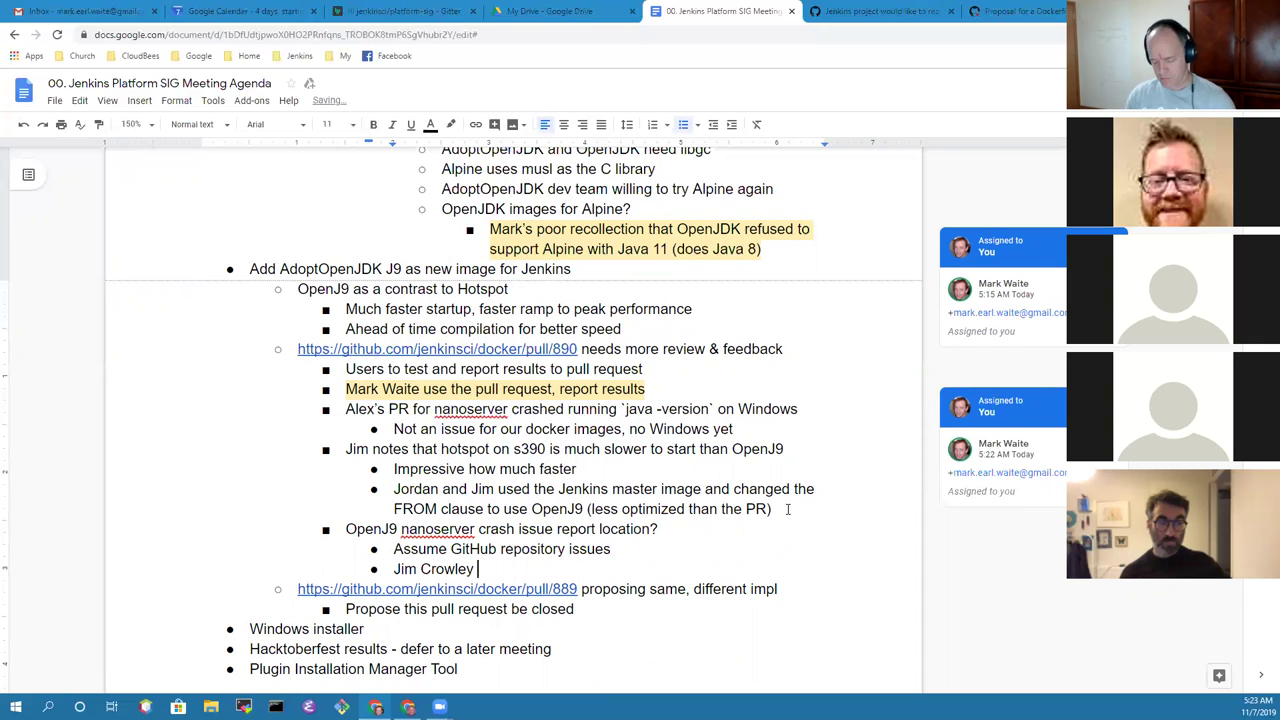
type("g")
key("BackSpace")
type("find ")
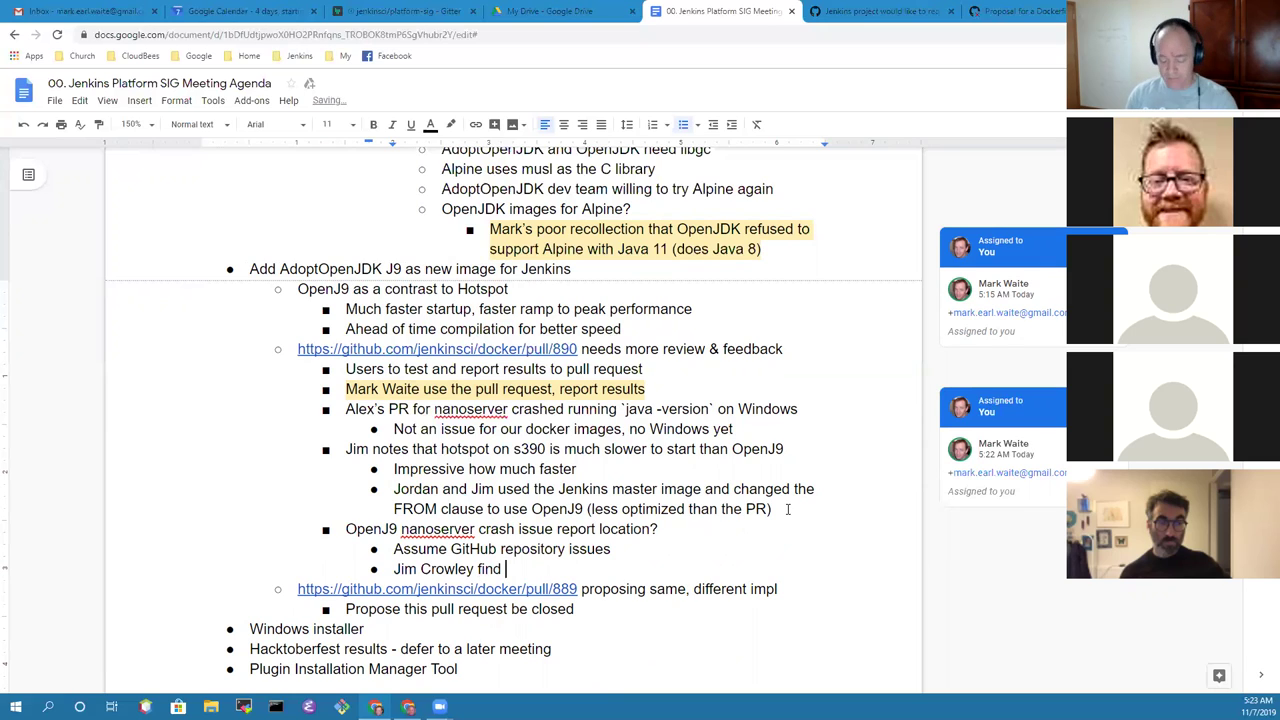
type("a l")
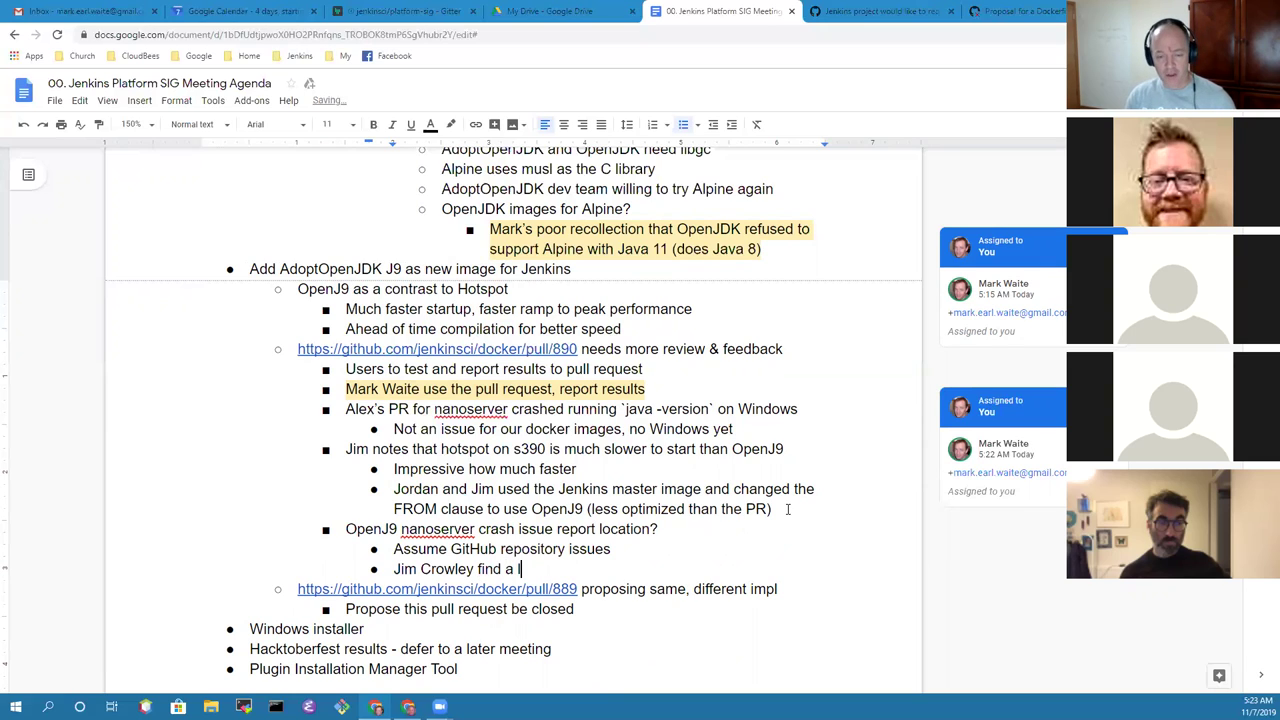
type("ocation to report ")
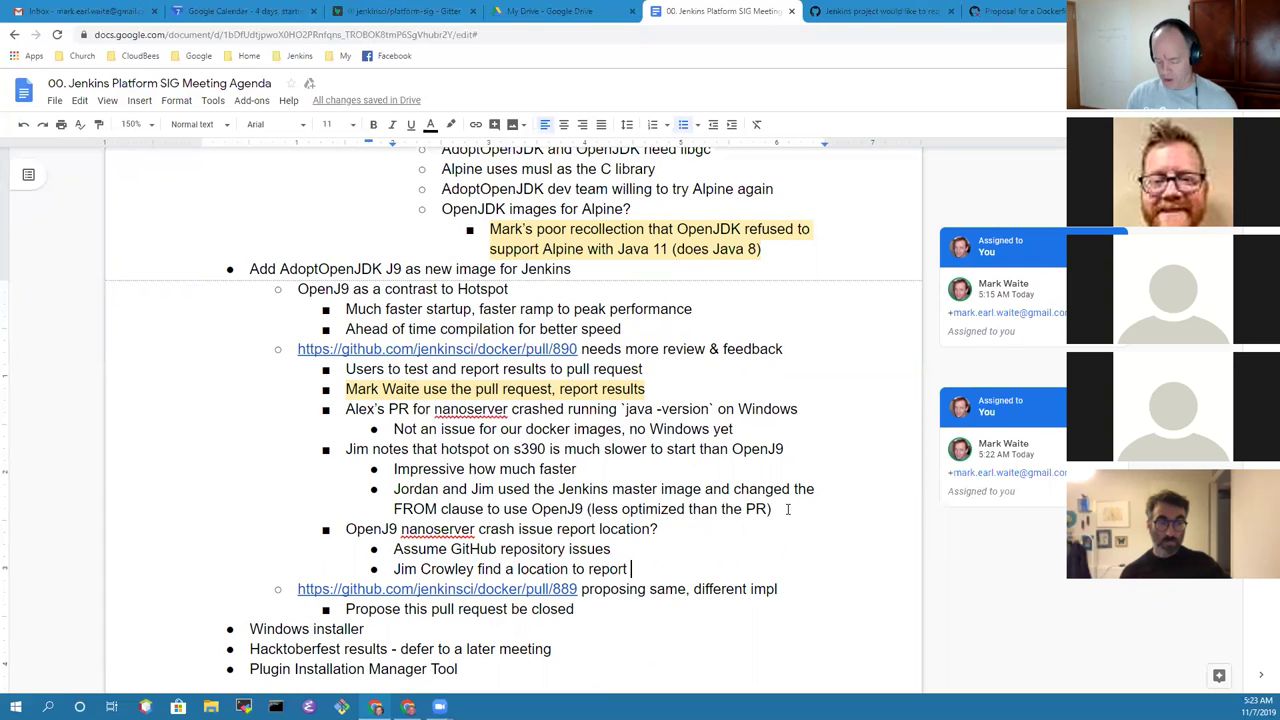
type("OpenJ9 issues")
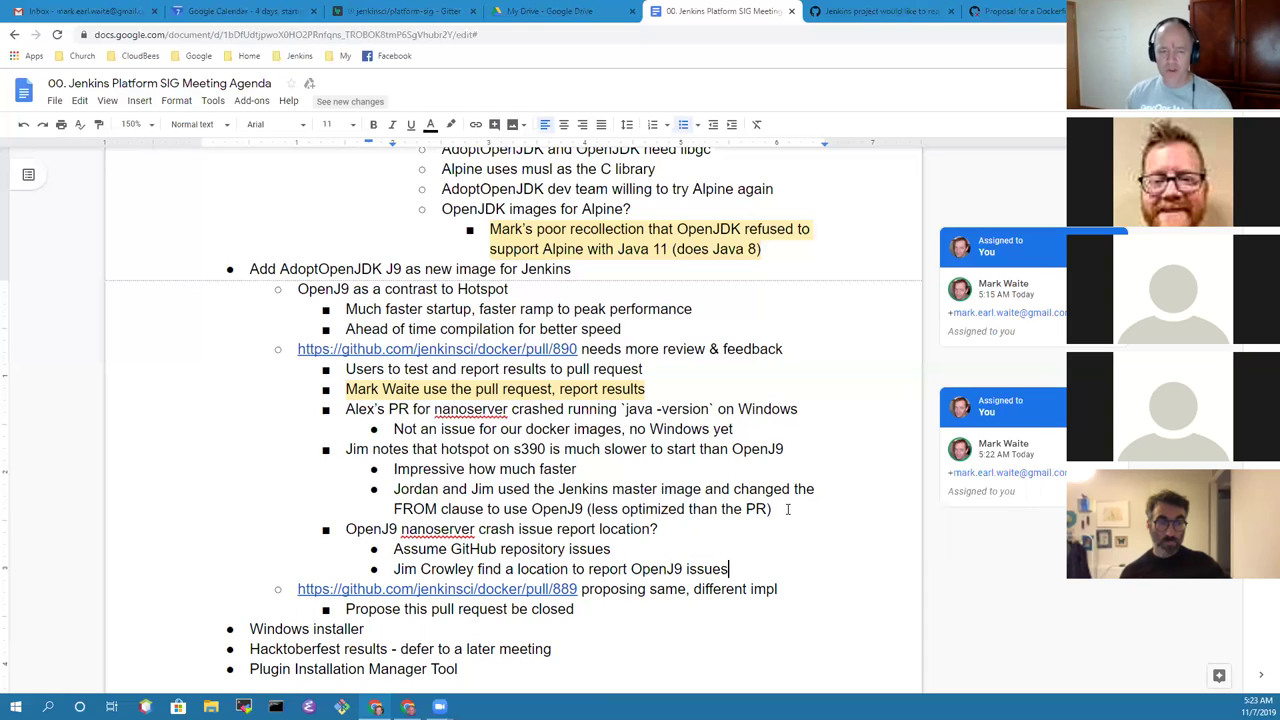
Step: Rename the J9 image heading to OpenJ9 and change 'new' to 'additional'
left_click(395, 268)
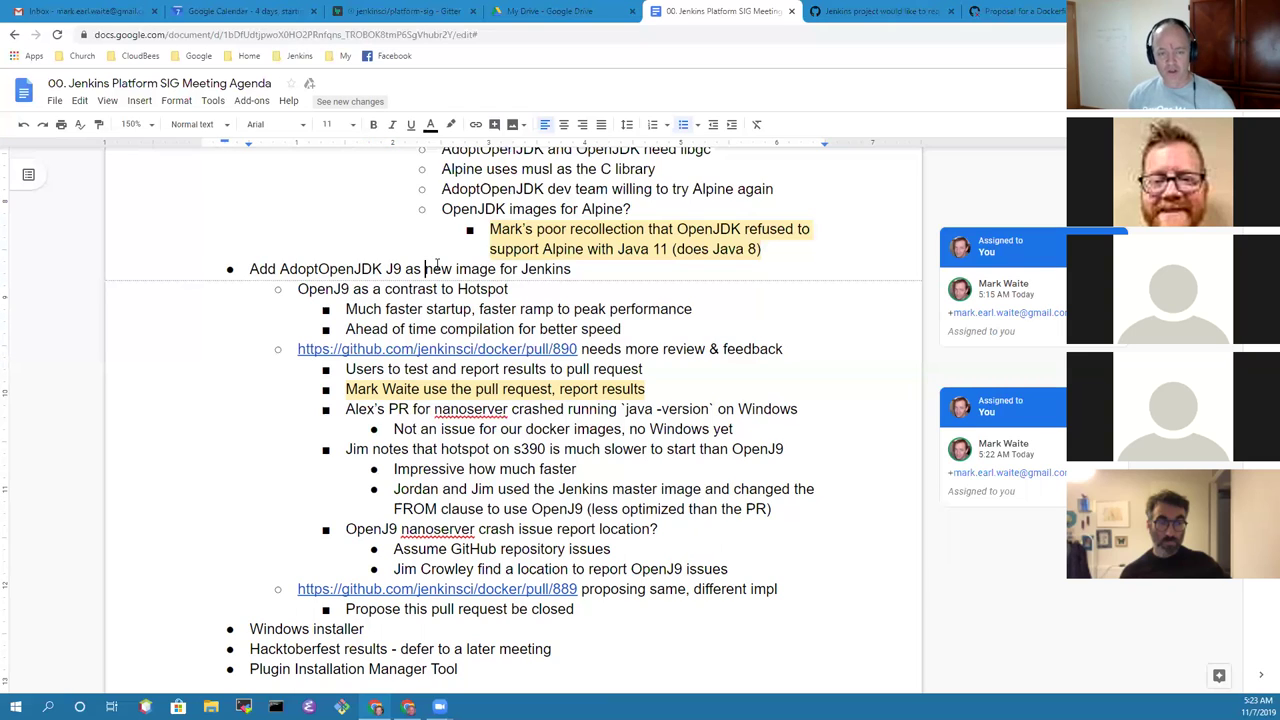
type("Open")
key("BackSpace")
type("n")
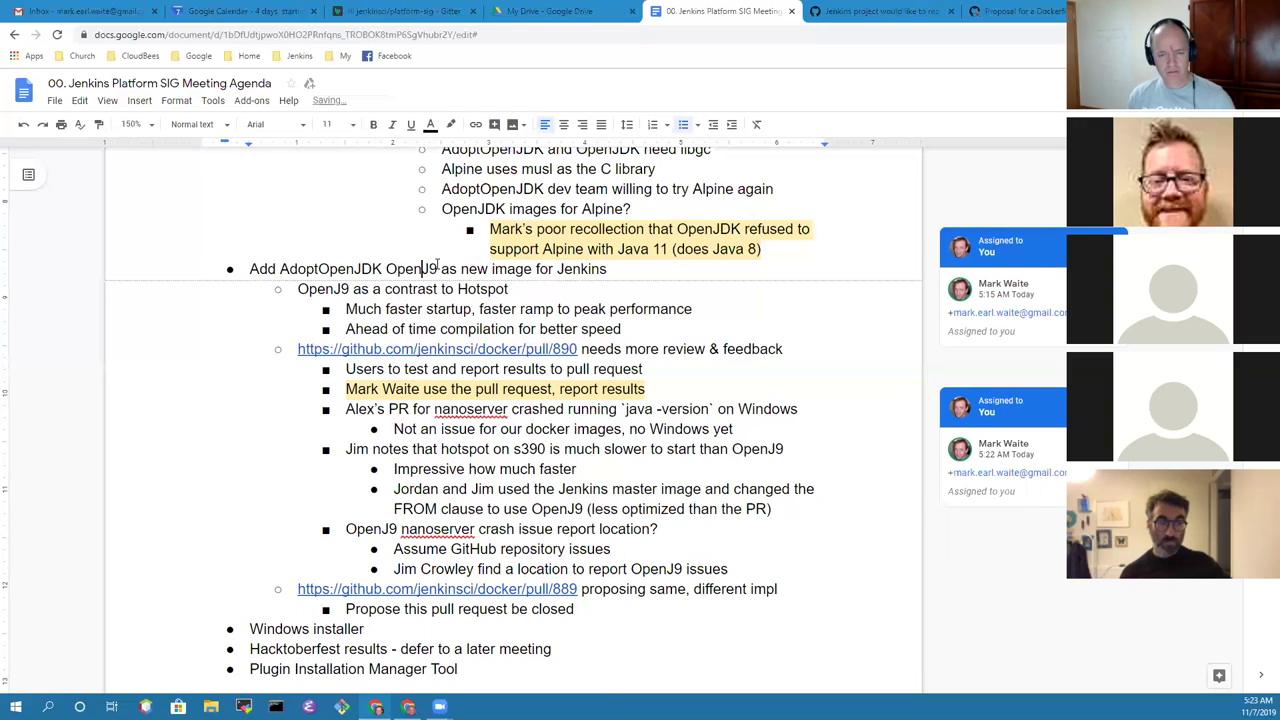
key("ctrl+Right")
key("ctrl+Right")
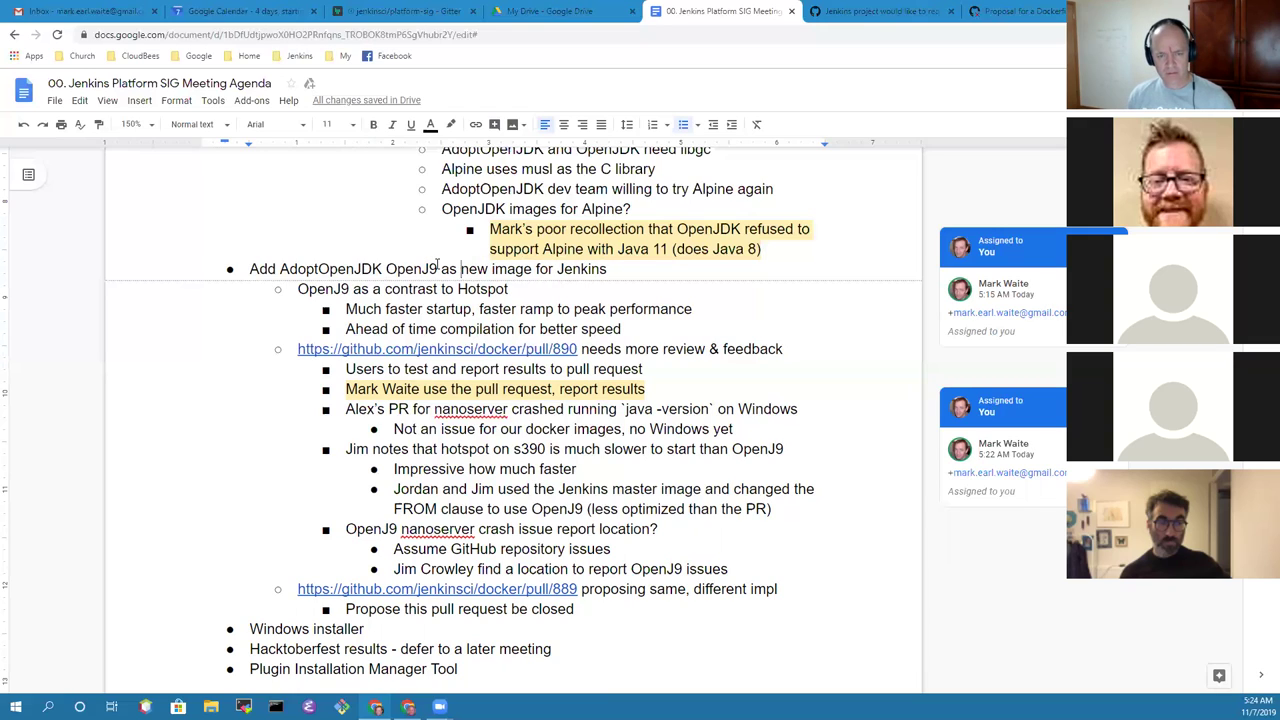
key("ctrl+shift+Right")
type("addition")
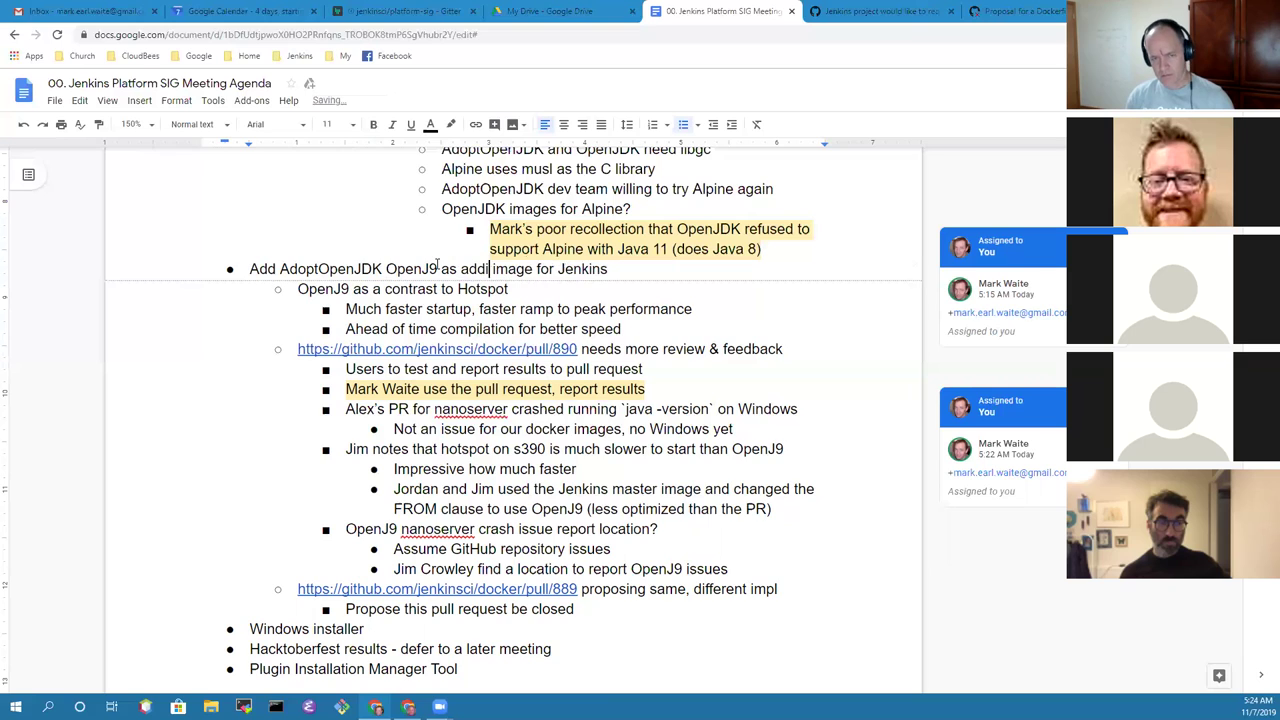
type("al")
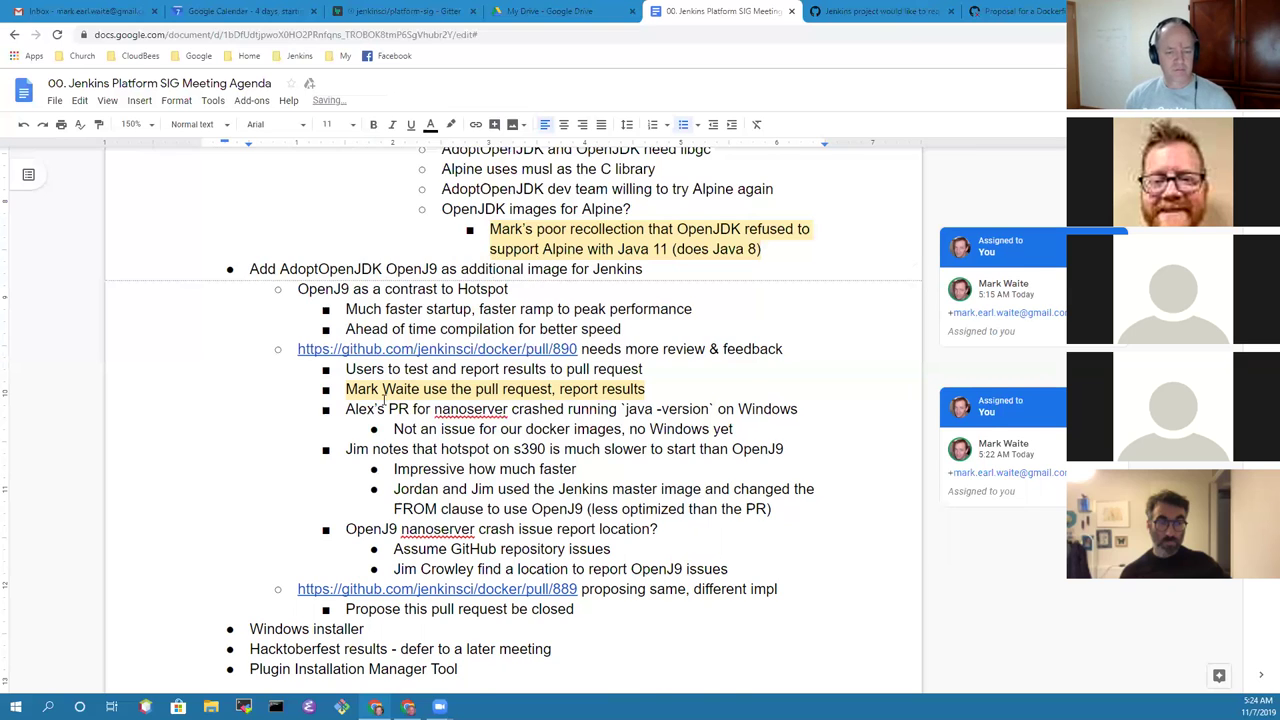
Step: Note under Windows installer that it's built on a configured release instance, awaiting a code signing certificate
scroll(385, 399, "down", 2)
left_click(392, 494)
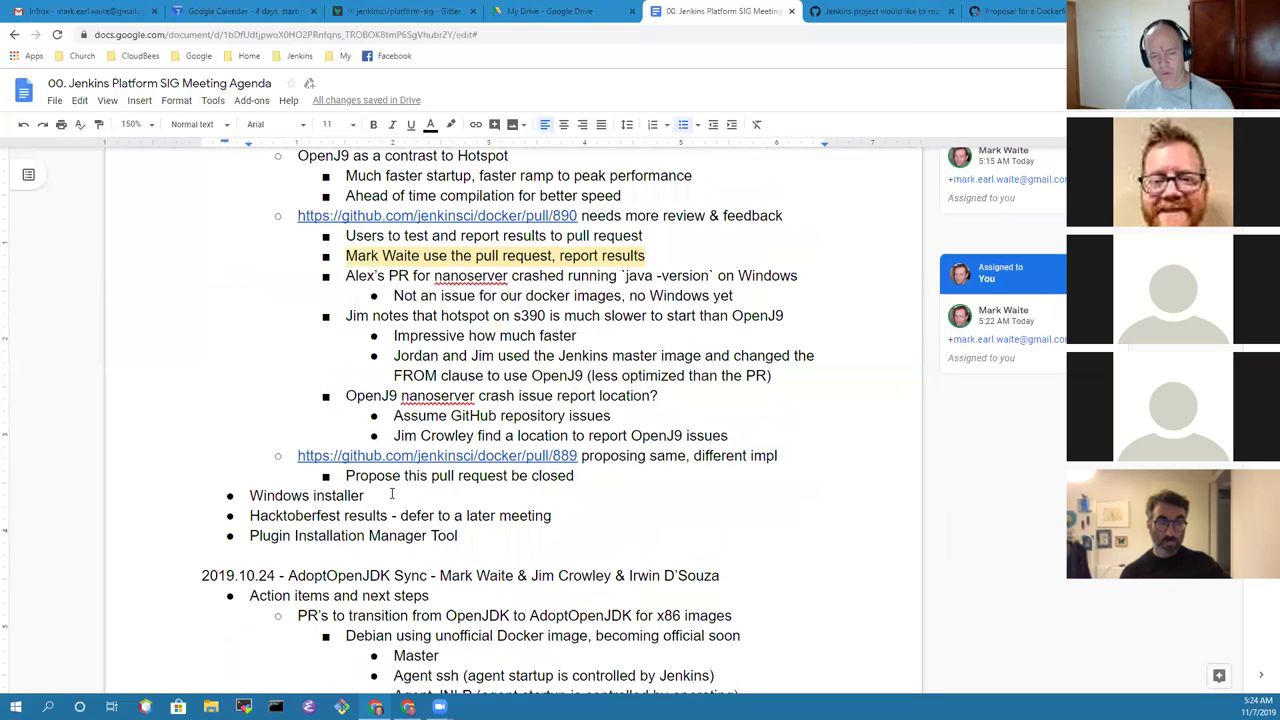
key("Return")
key("Tab")
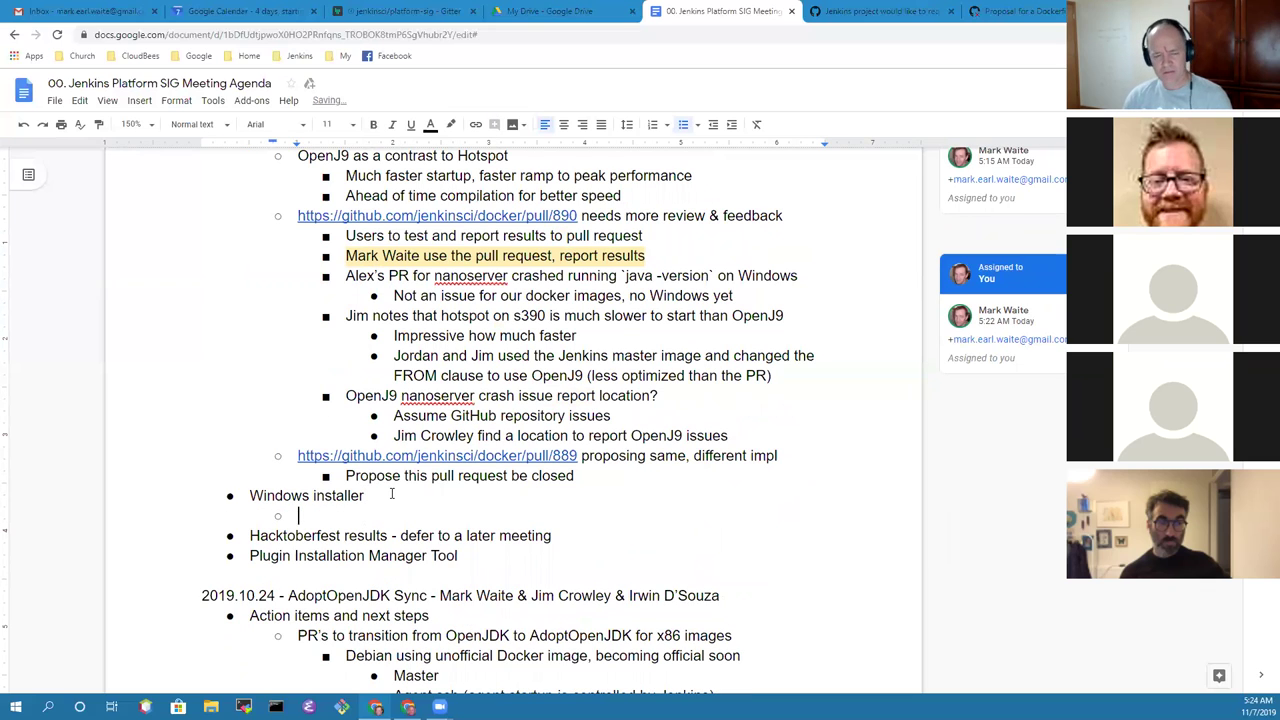
scroll(400, 480, "down", 4)
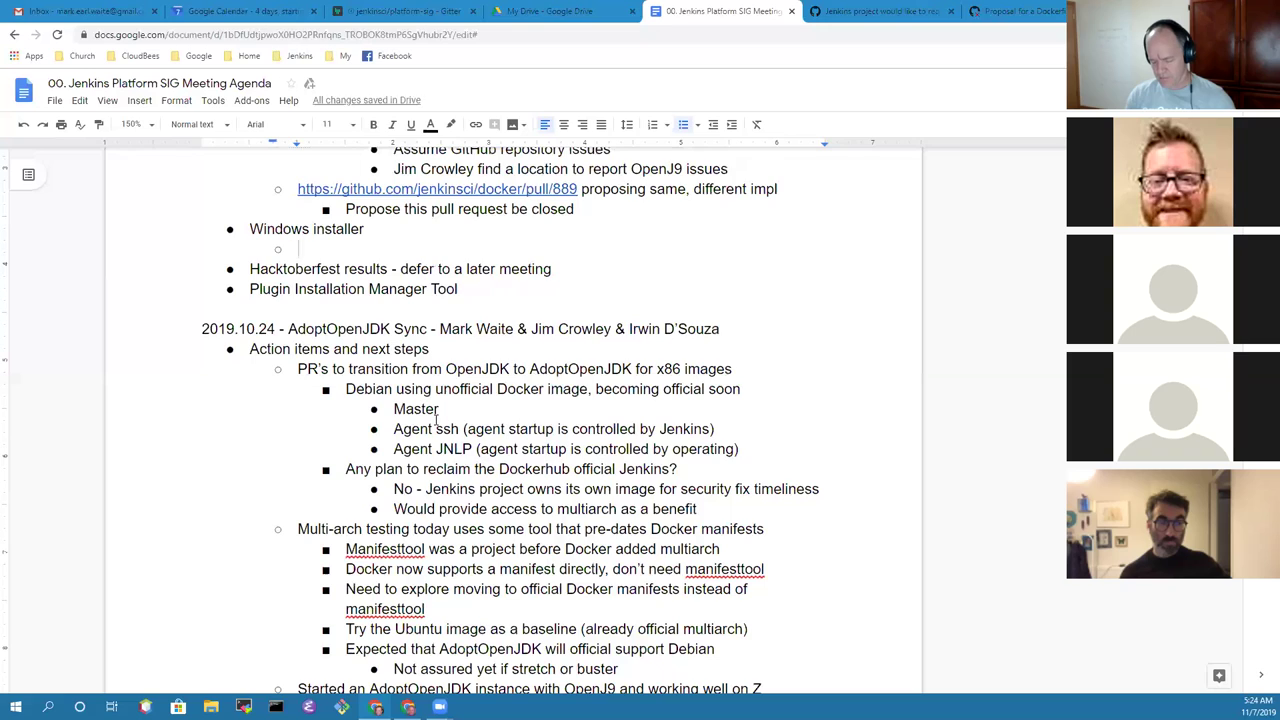
type("Currently built on the release")
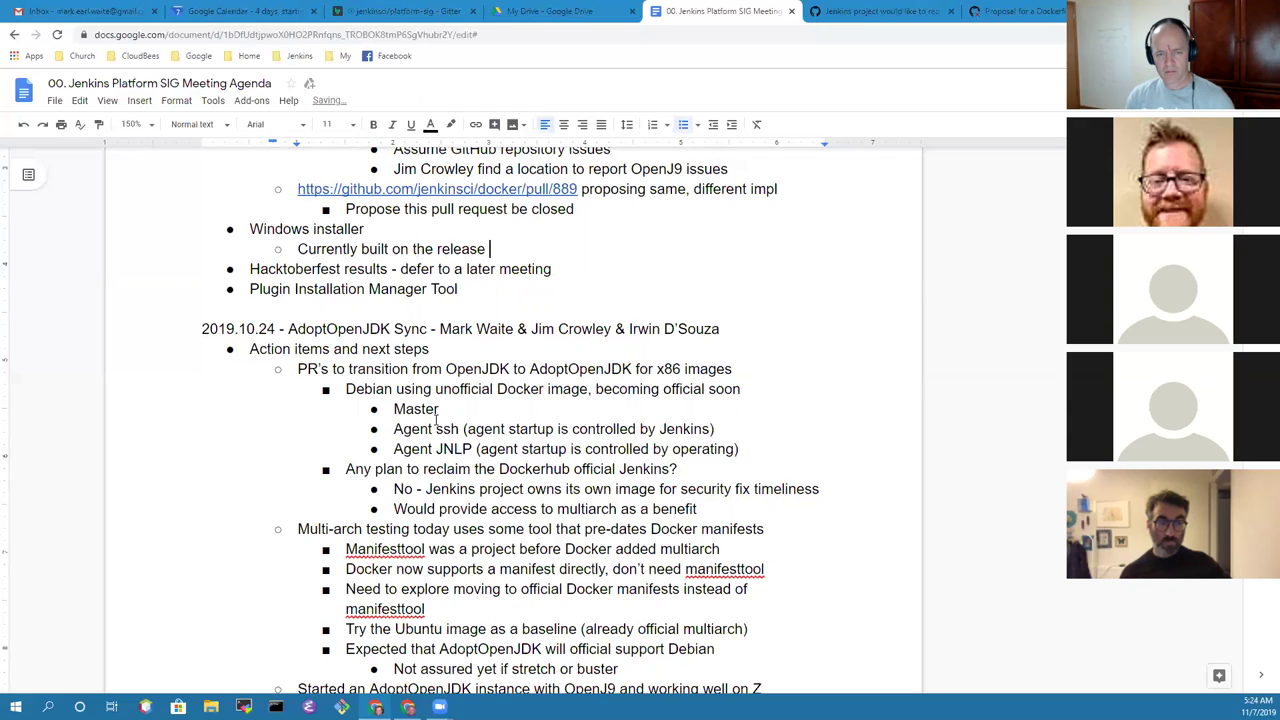
type(" instance that Olivir")
key("BackSpace")
type("er has ")
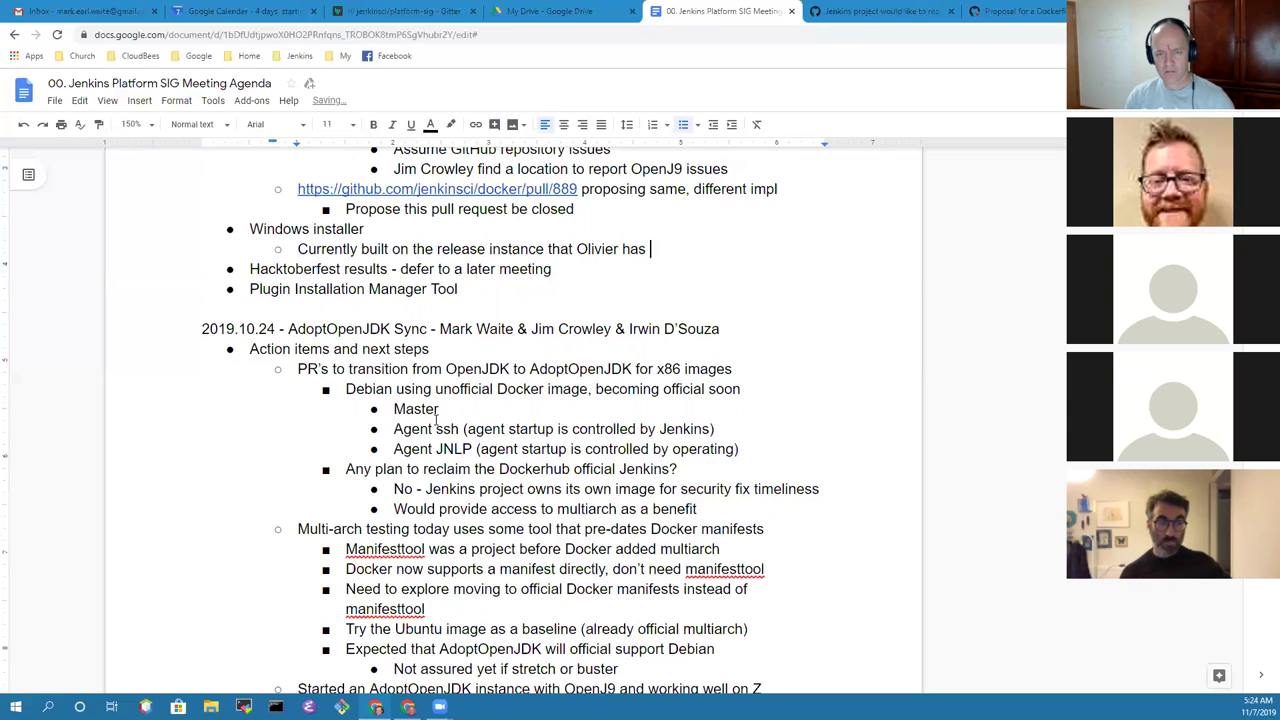
type("configured")
key("Return")
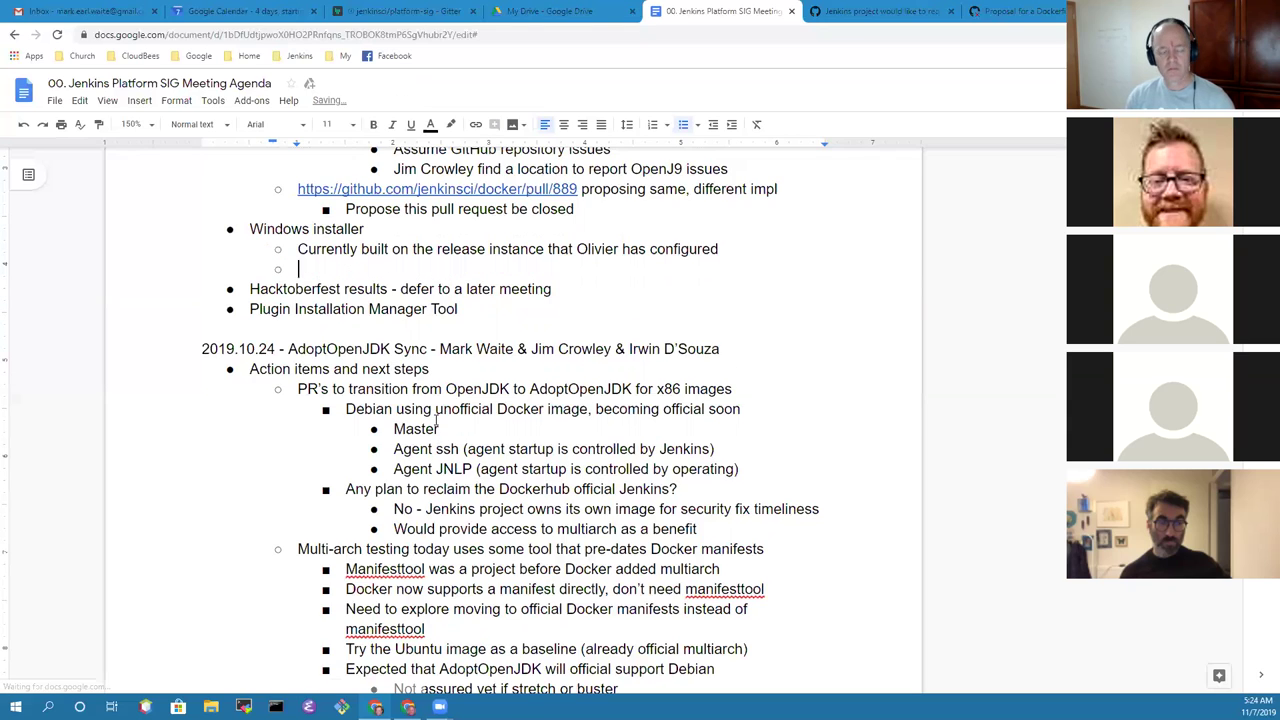
type("Awaiting")
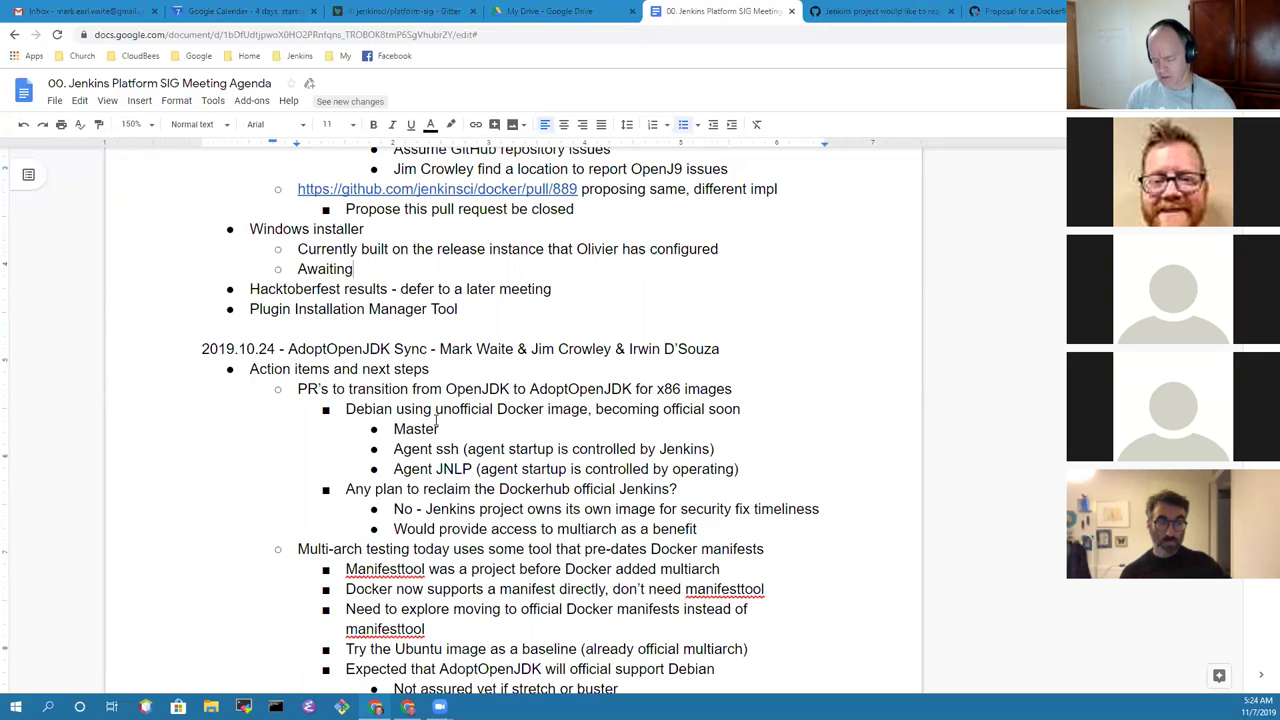
type("code signing ")
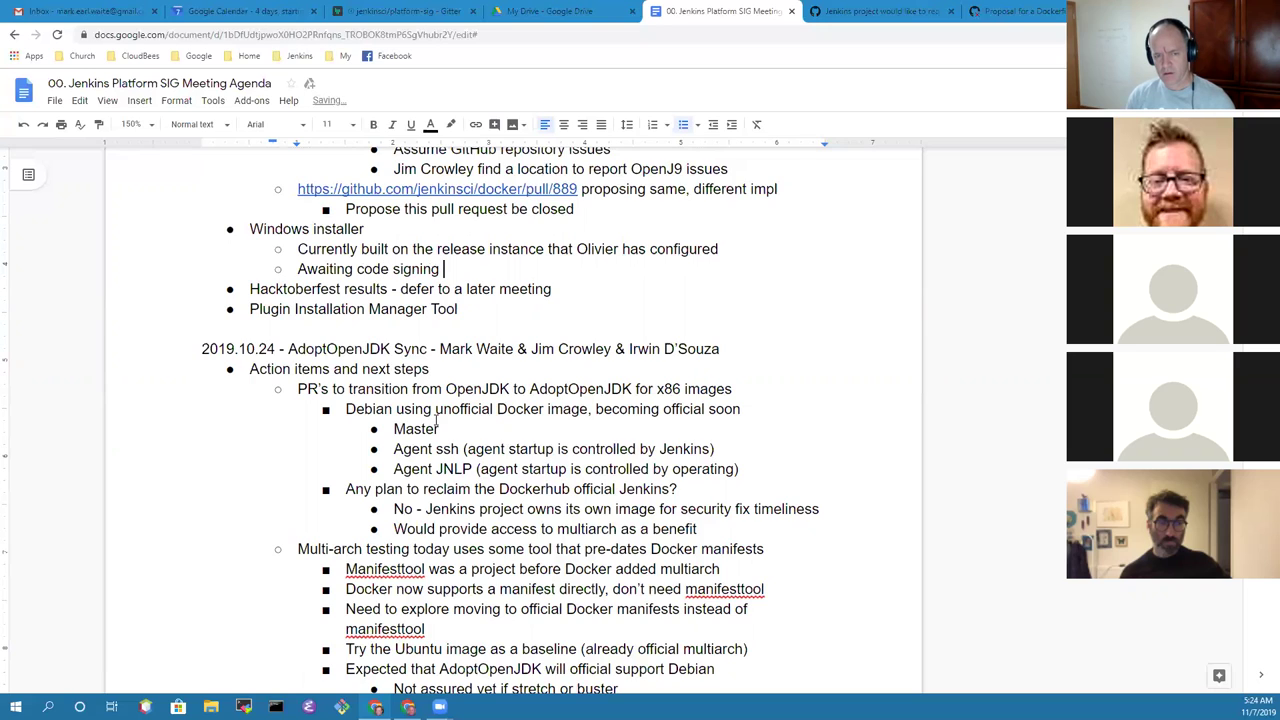
type("certificate")
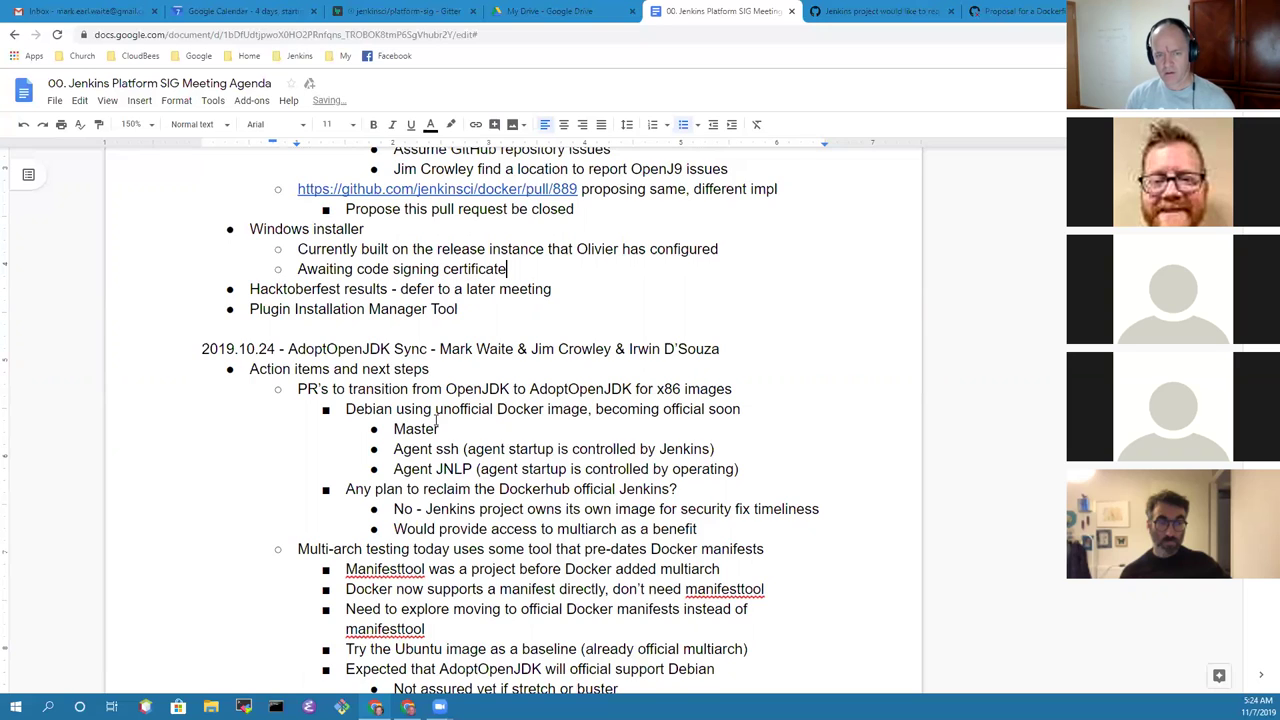
Step: Note a ci.jenkins.io build testable on Windows, with a nested follow-up to send the build link
key("Return")
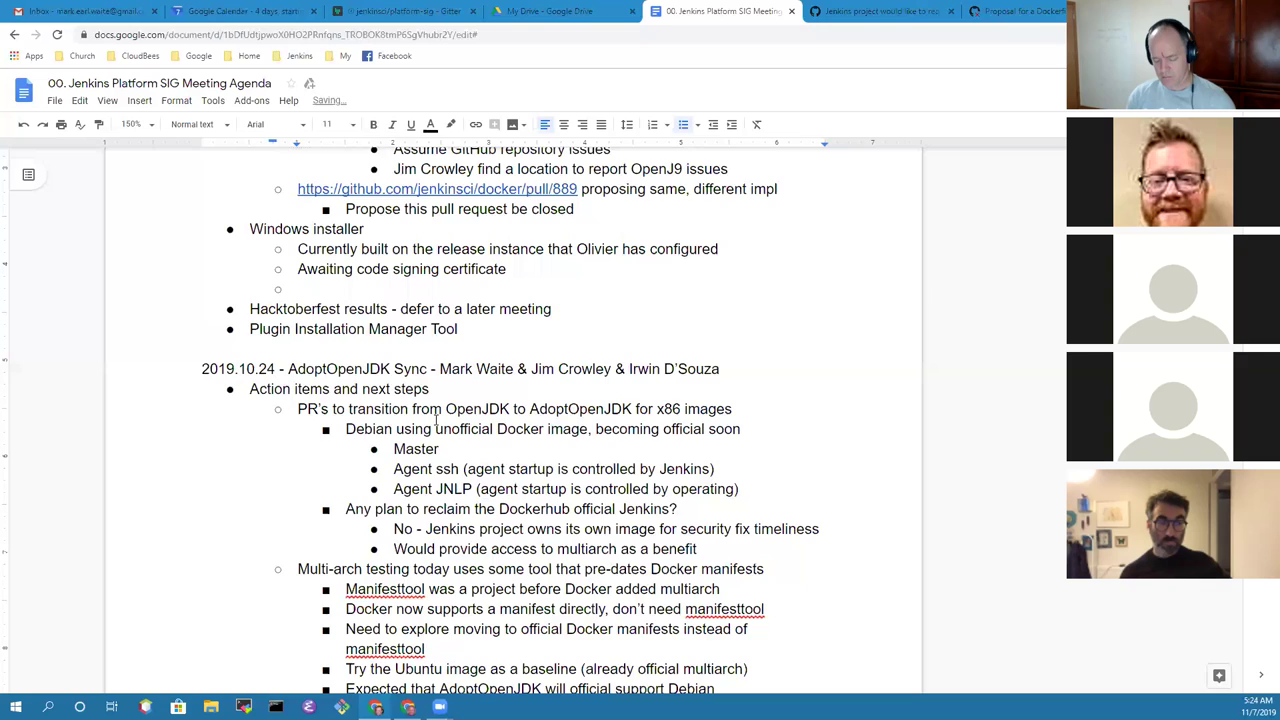
type("Alex has a build")
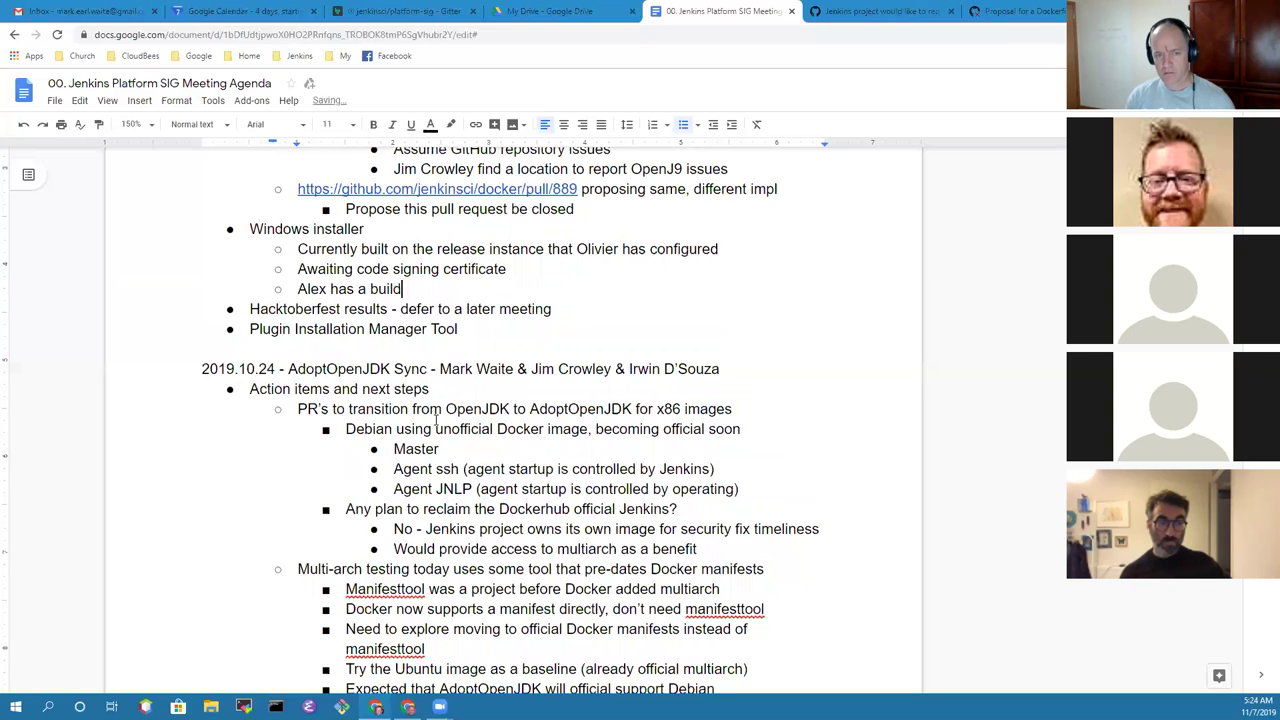
type(" on ci.jenkins")
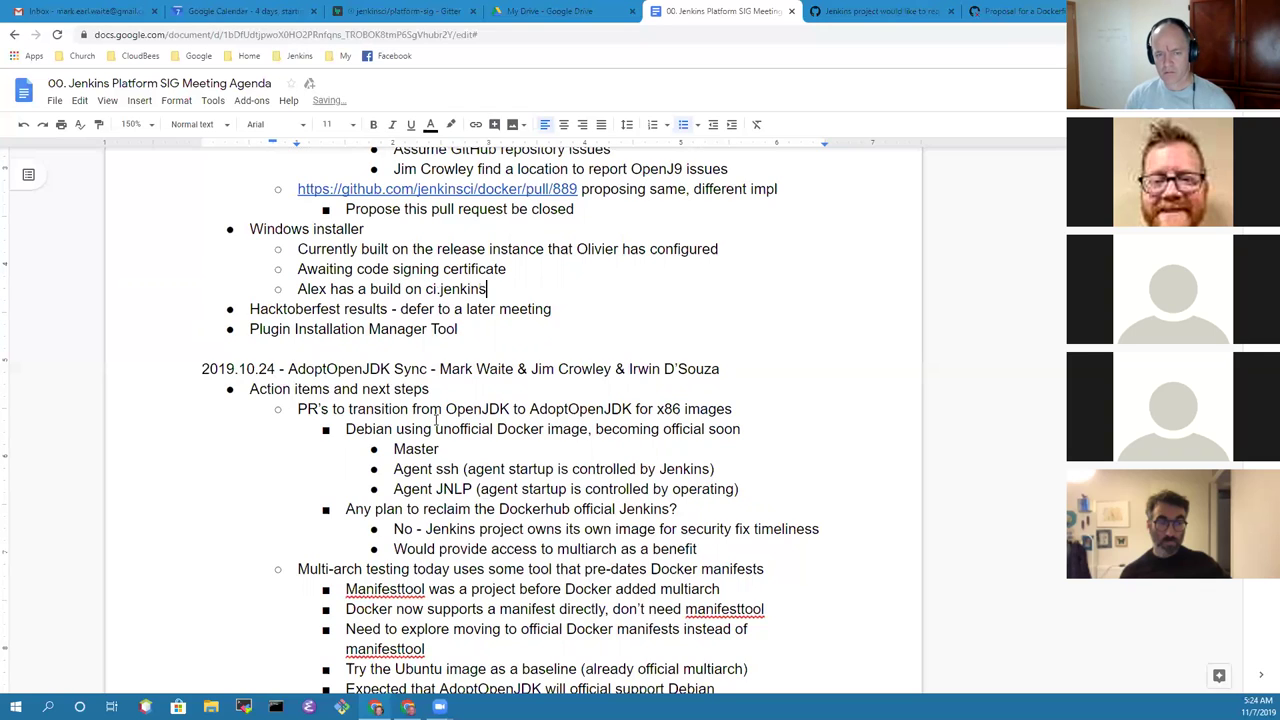
type(".io that co")
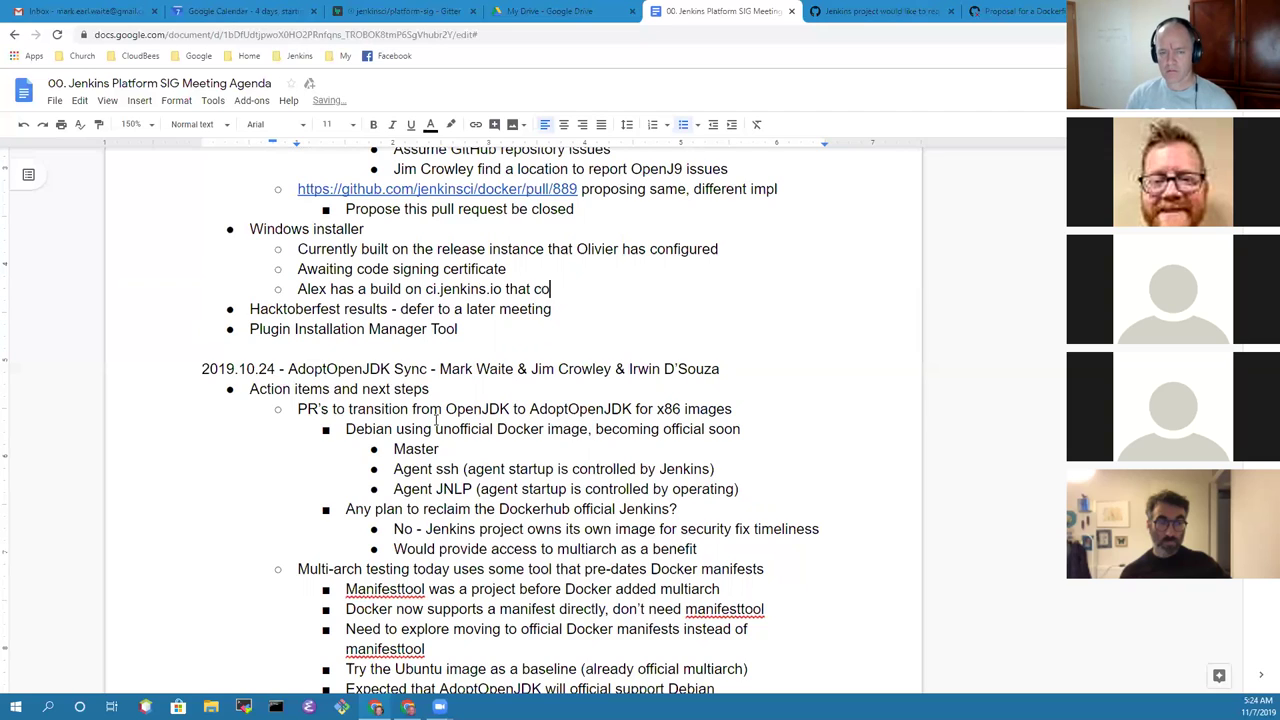
type("uld be tested on ")
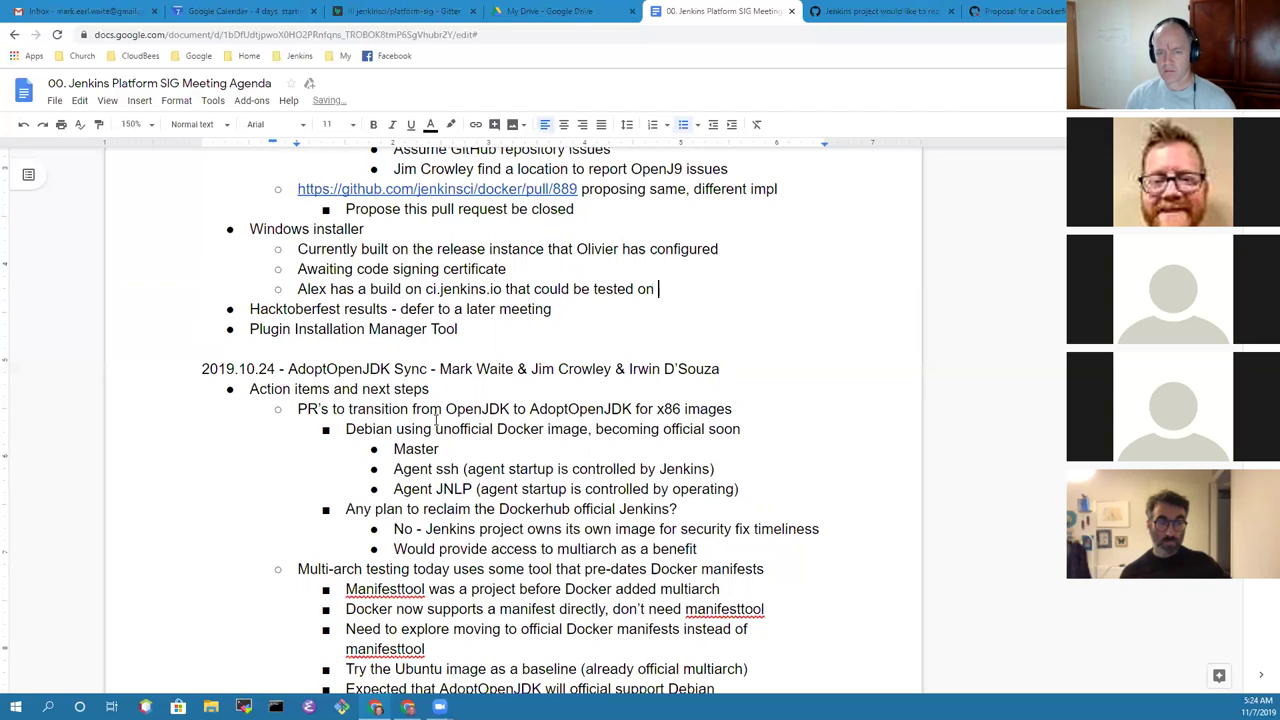
type("Windows")
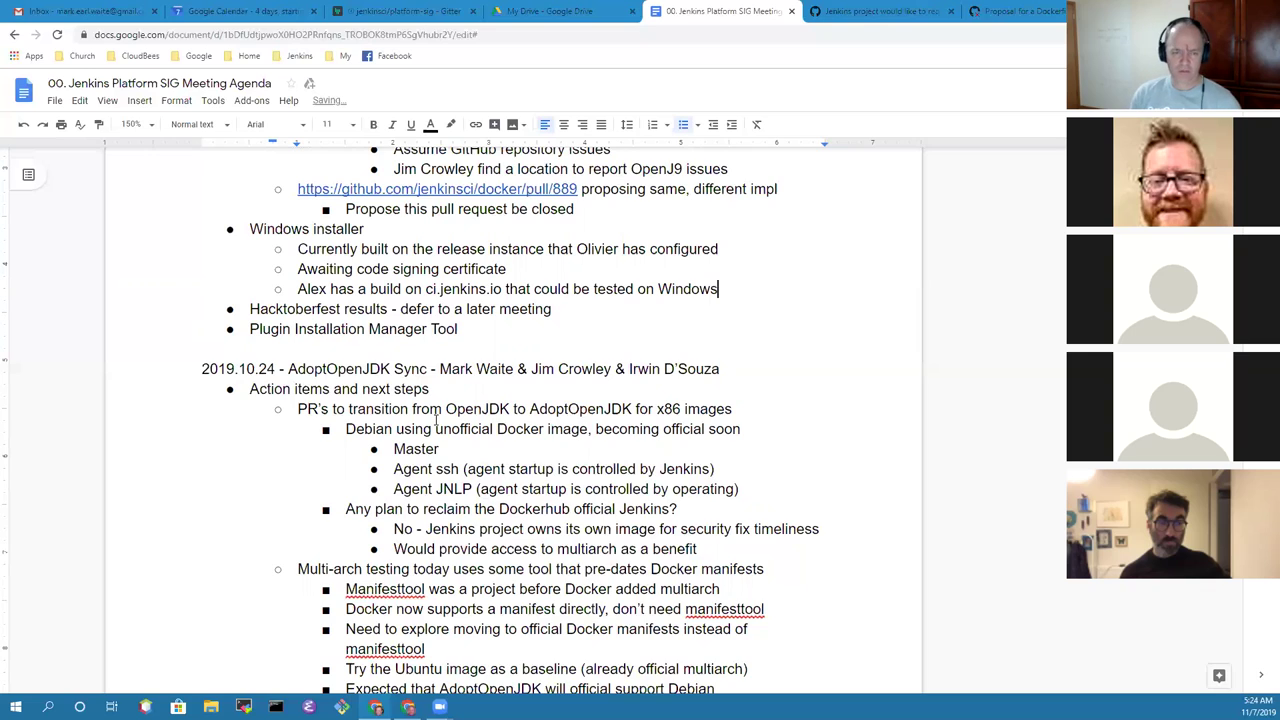
key("Return")
type("Alex")
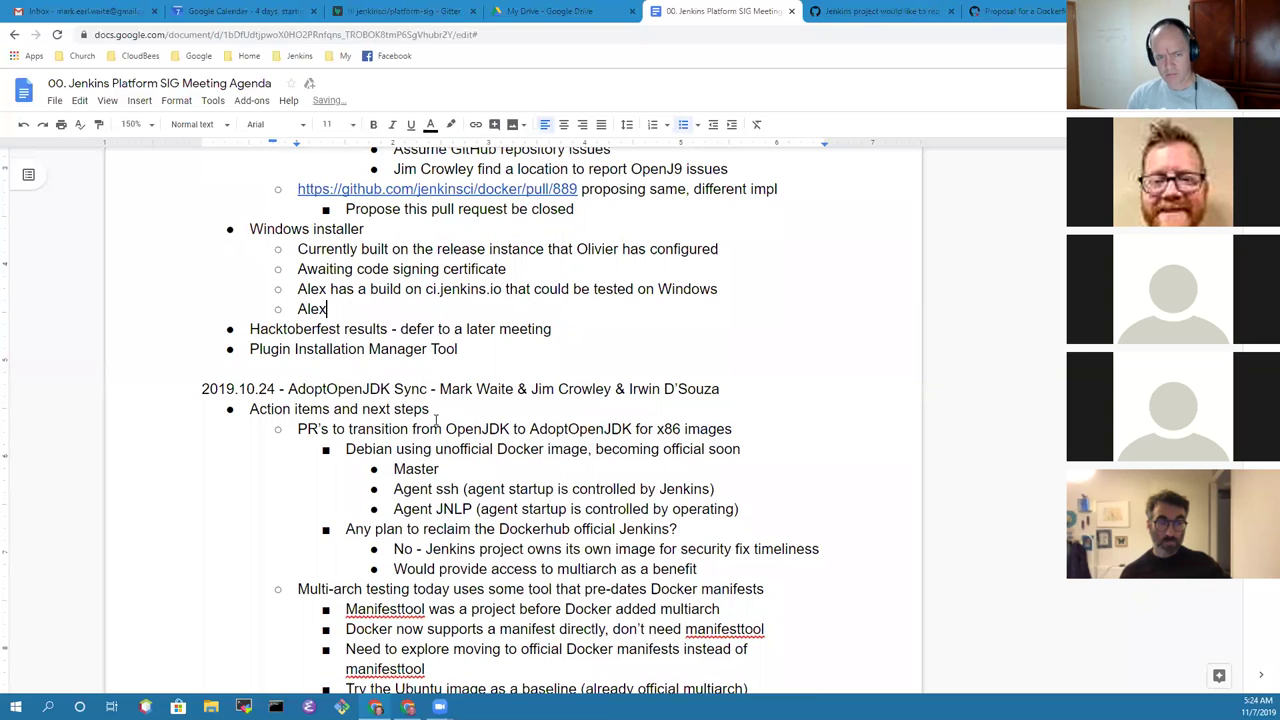
type(" send ")
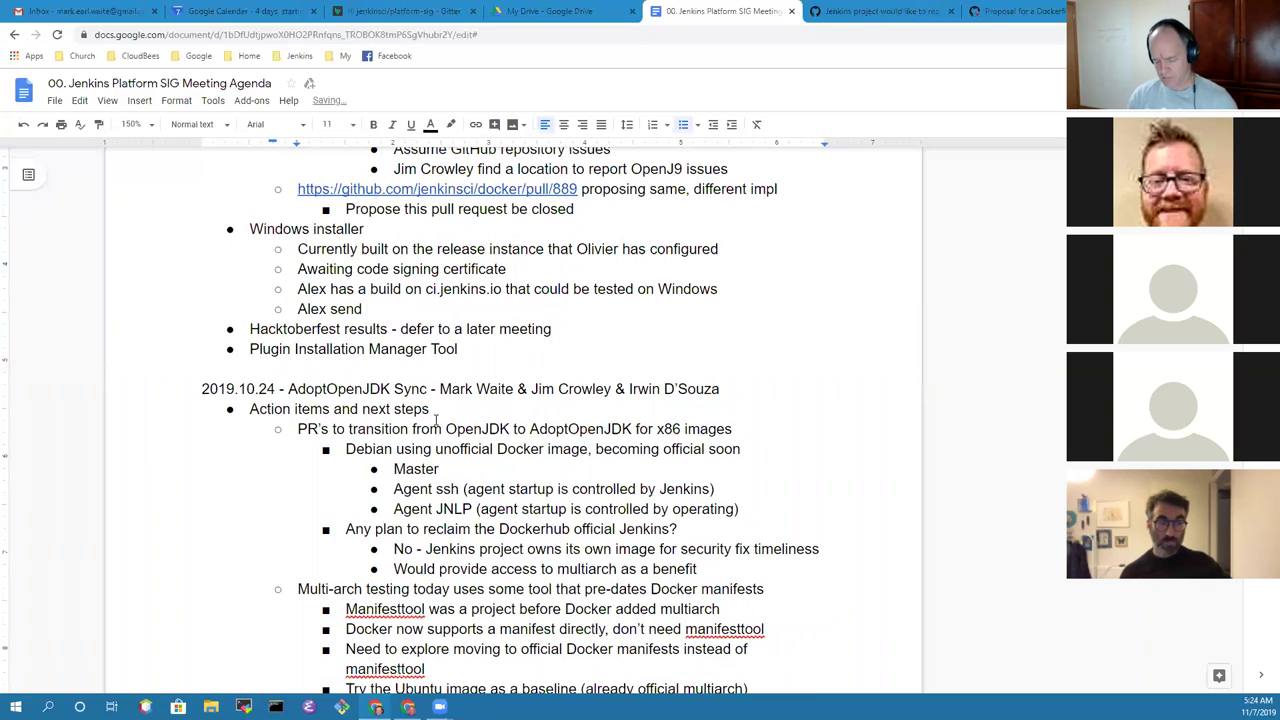
type("link to build")
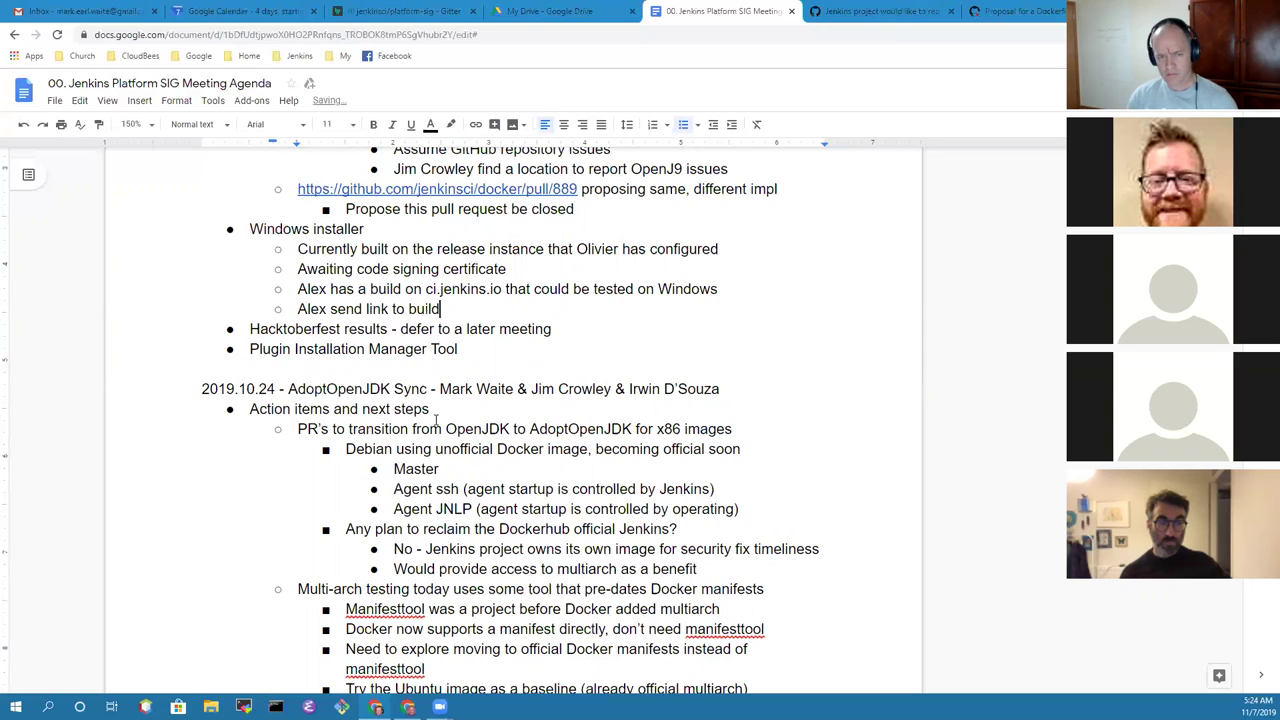
key("Tab")
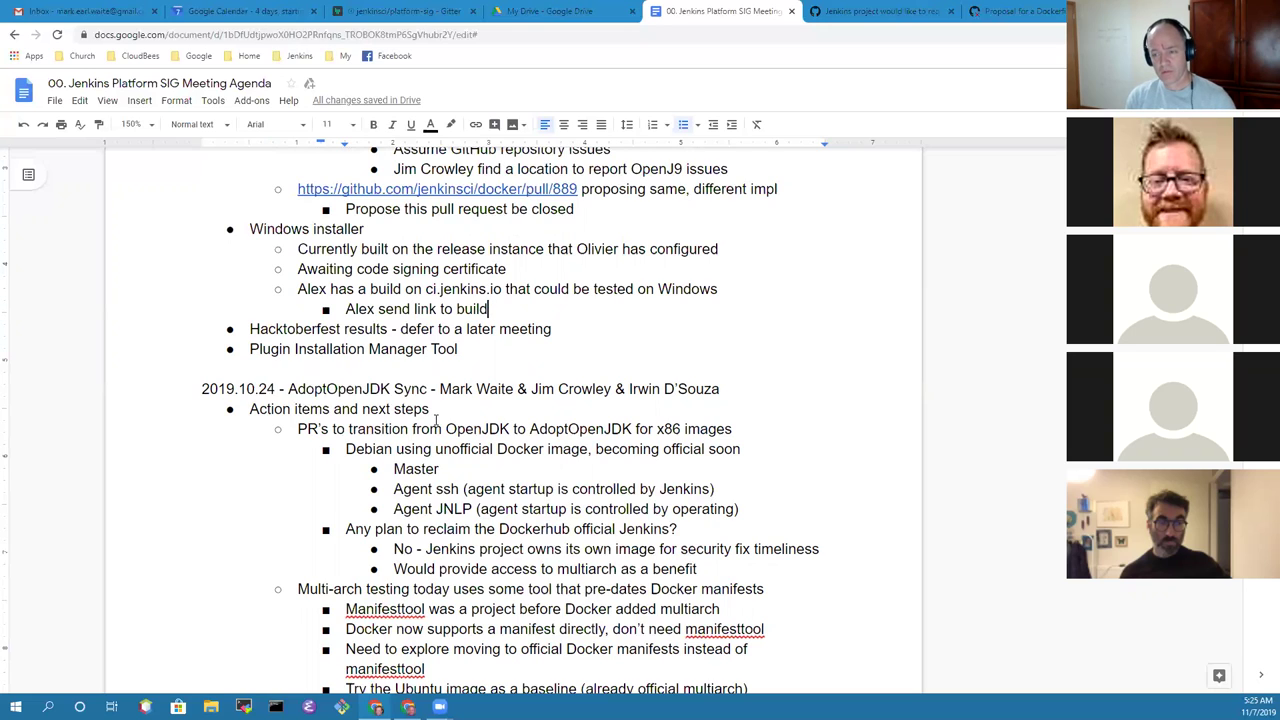
key("Down")
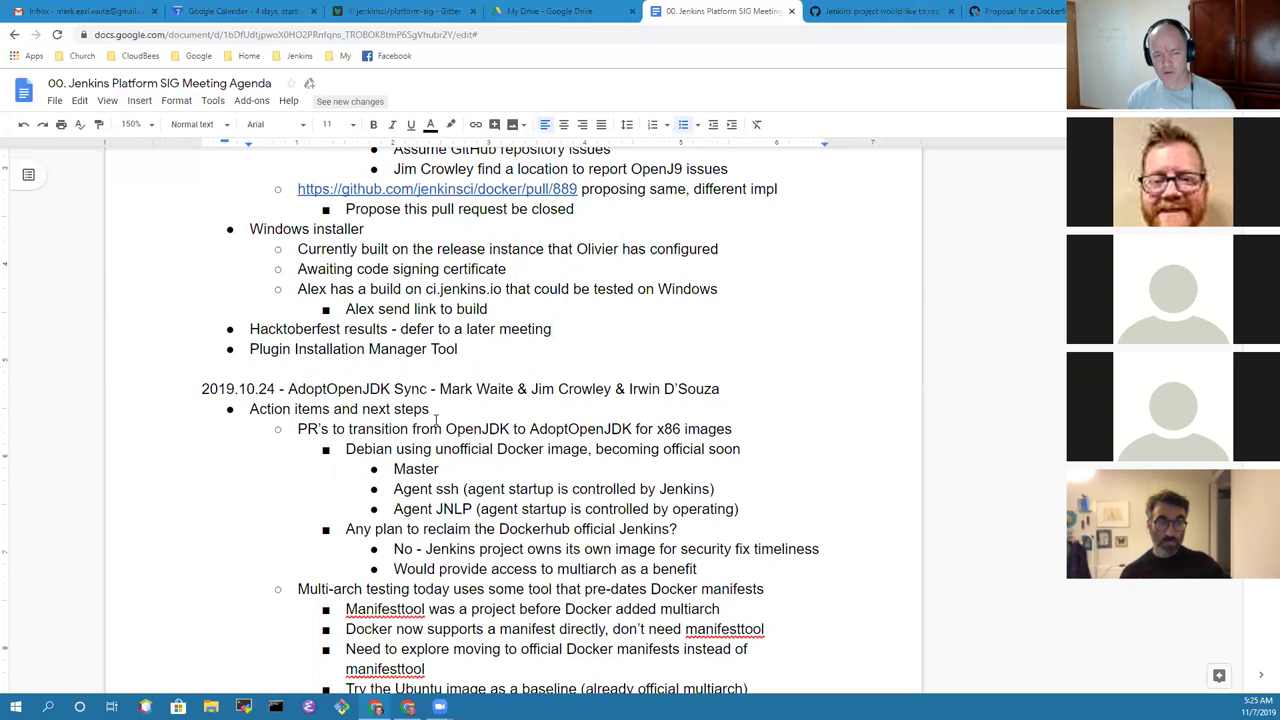
key("shift+Home")
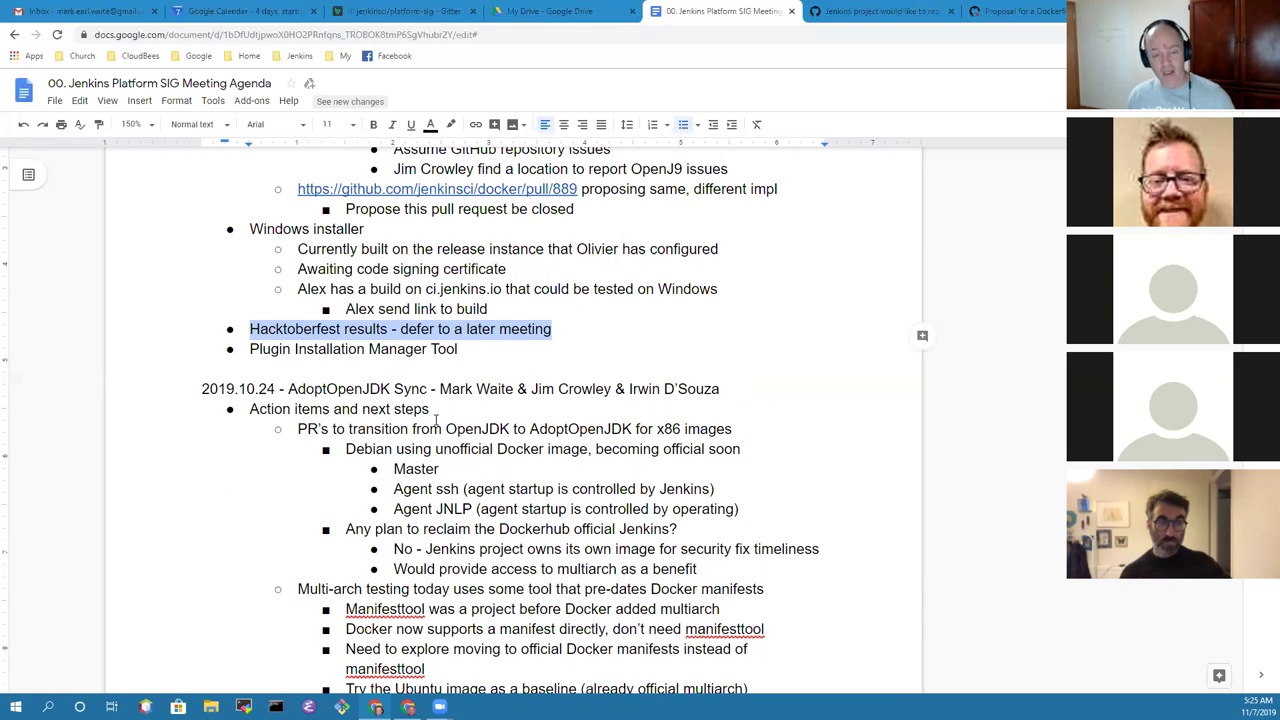
key("Right")
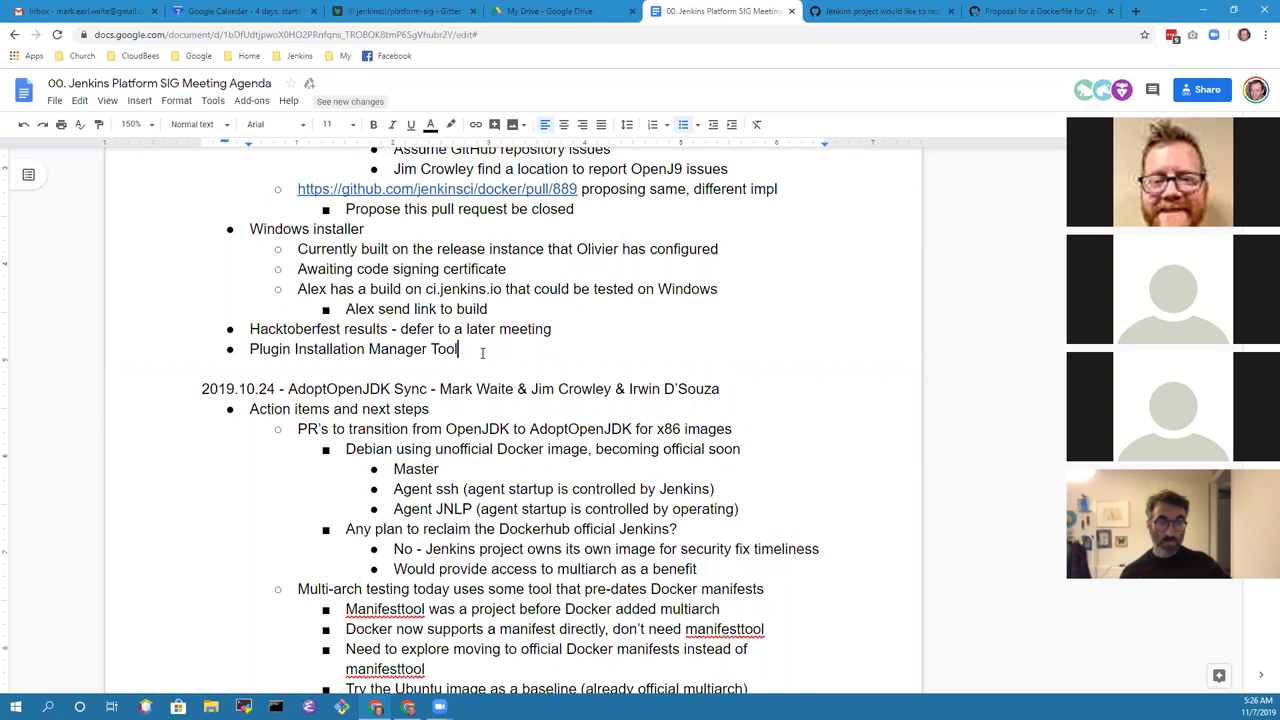
Step: Note the 1.0 release failed and the artifact couldn't deploy, researching permissions to resolve errors
key("Return")
key("Tab")
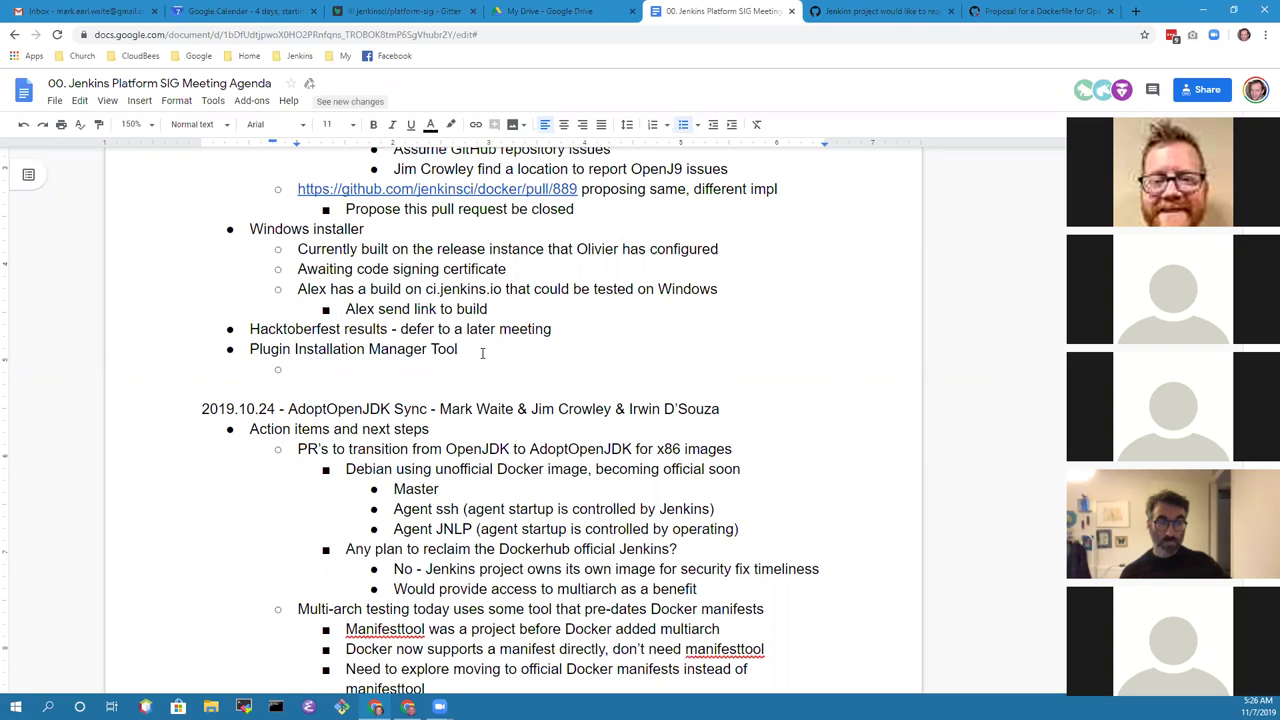
type("Tried to release 1.0, release ")
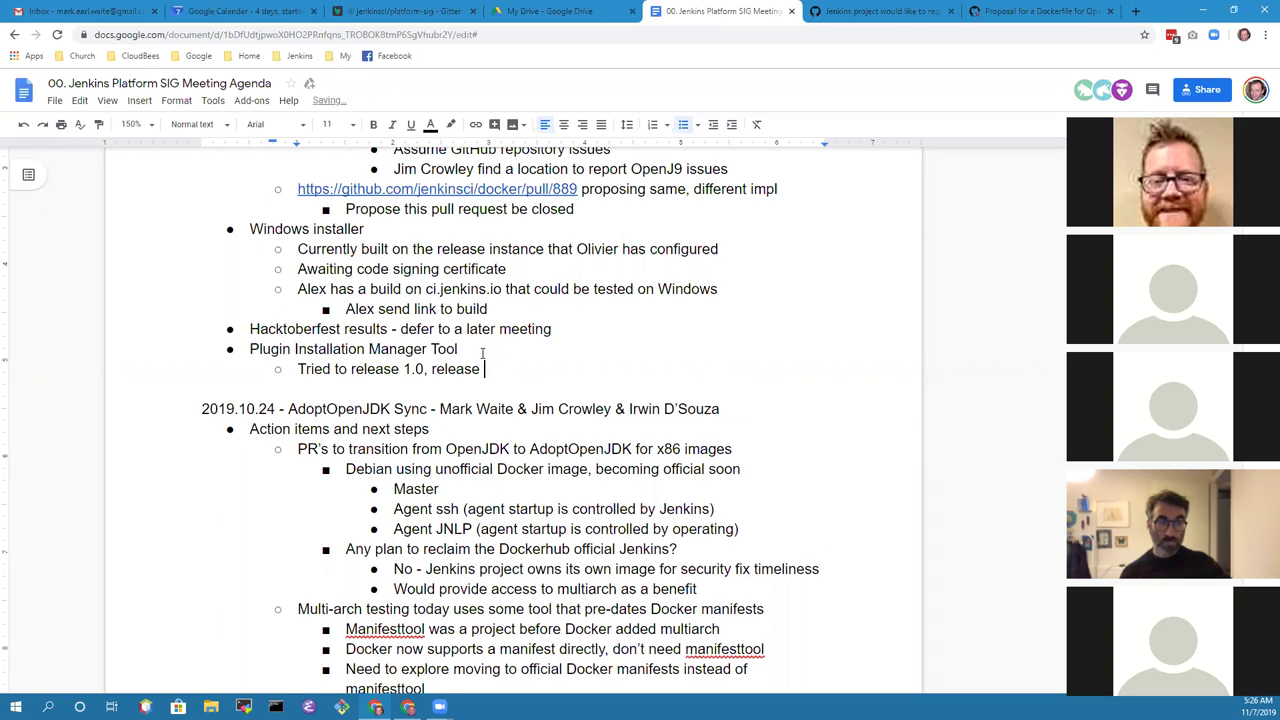
type("failed with an error")
key("Return")
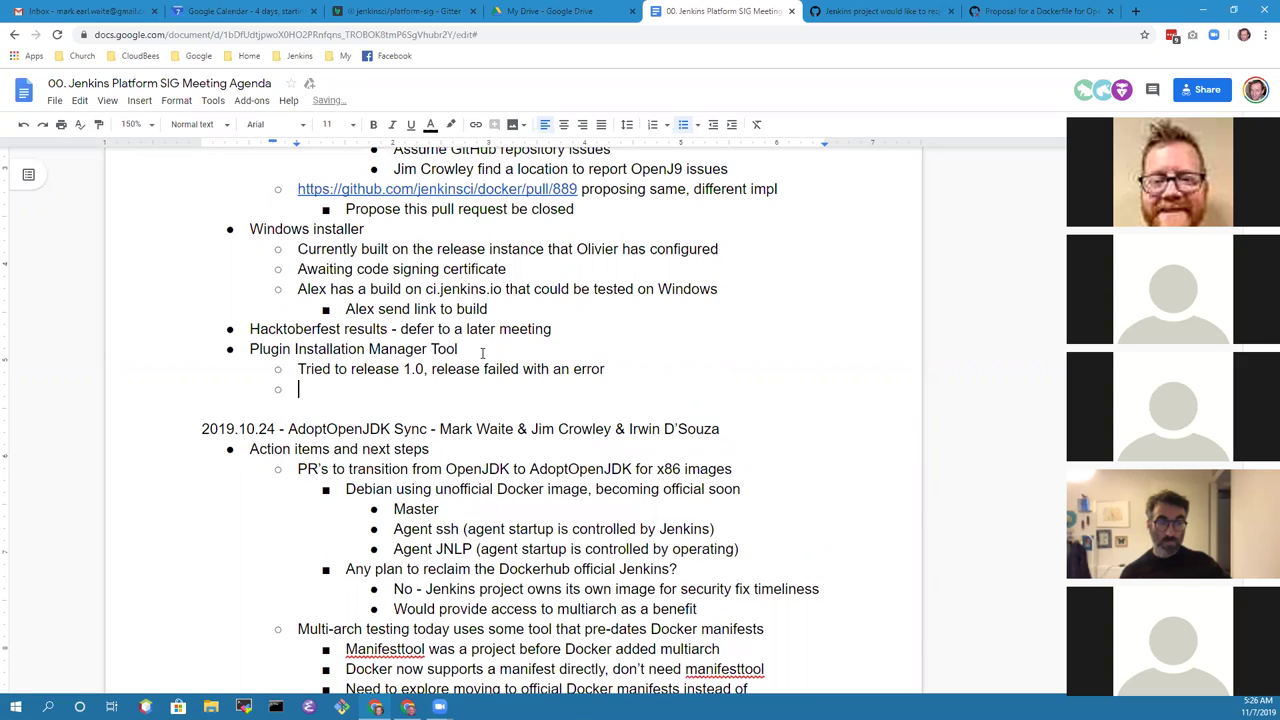
type("Needs")
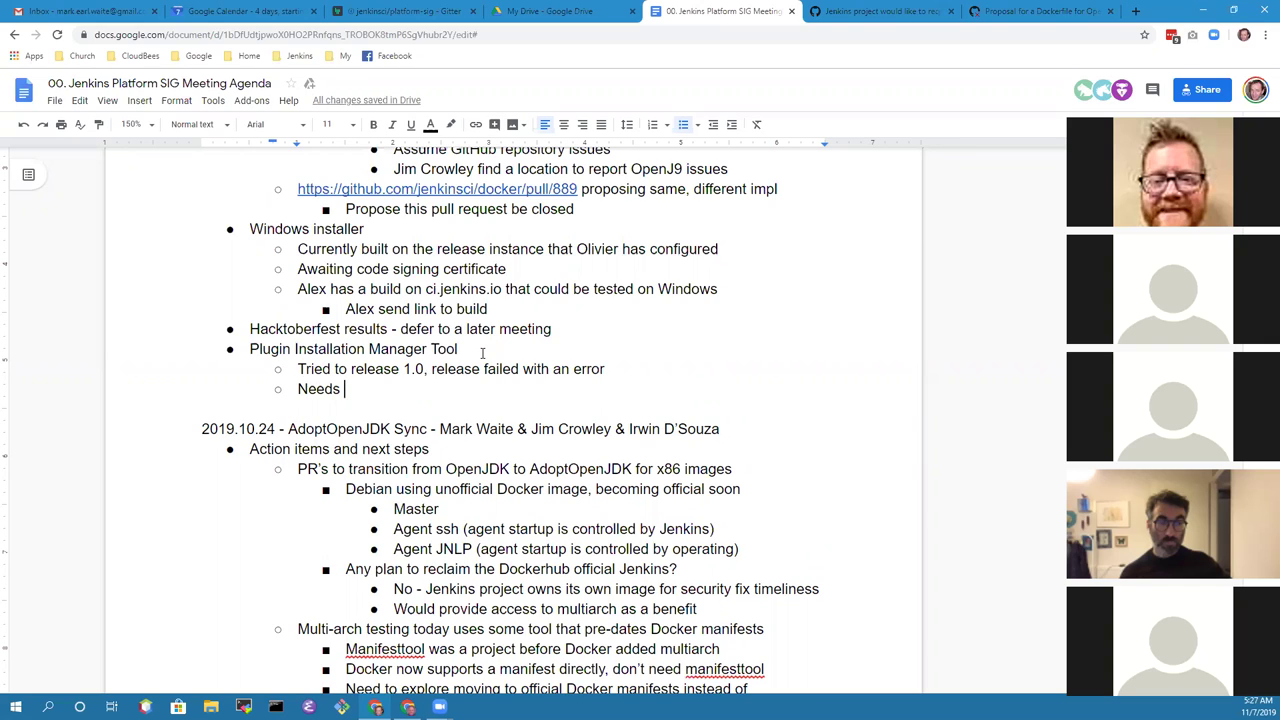
key("ctrl+BackSpace")
type("Could not deployt")
key("BackSpace")
type("the artifact, researching permissions")
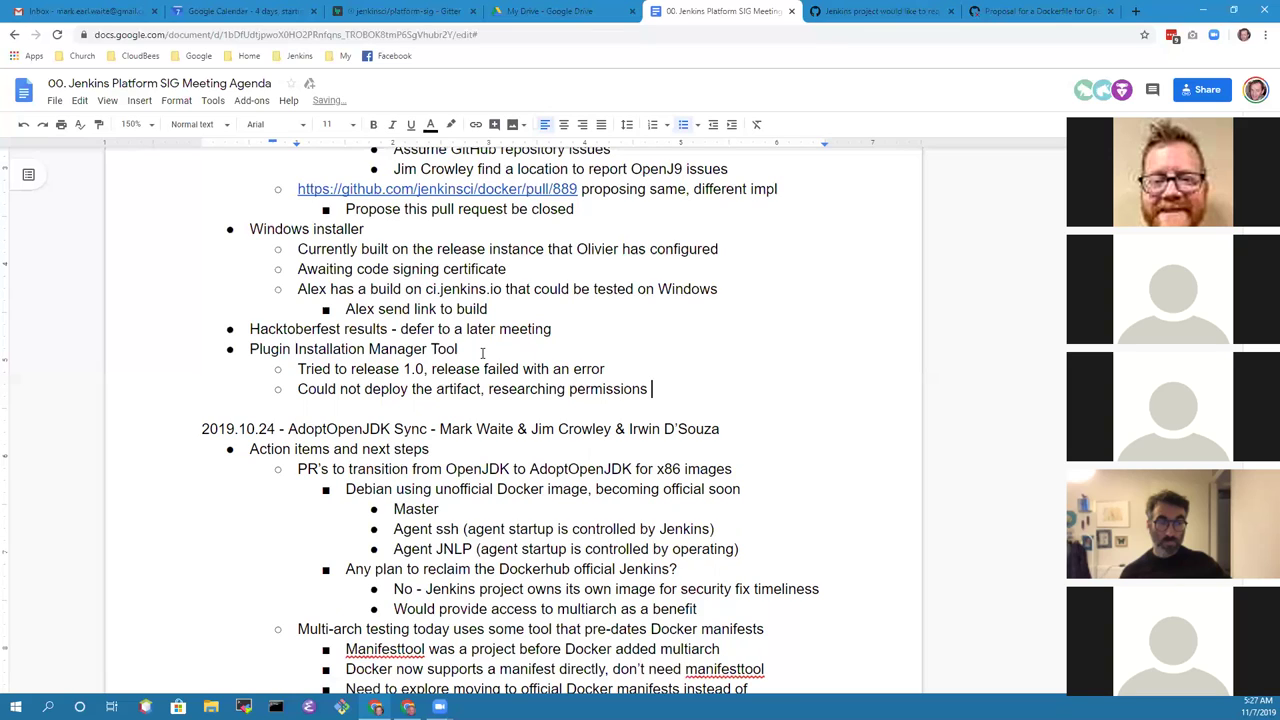
type(" to resolve errors")
Step: Begin a further sub-bullet saying 'May need additional'
key("Return")
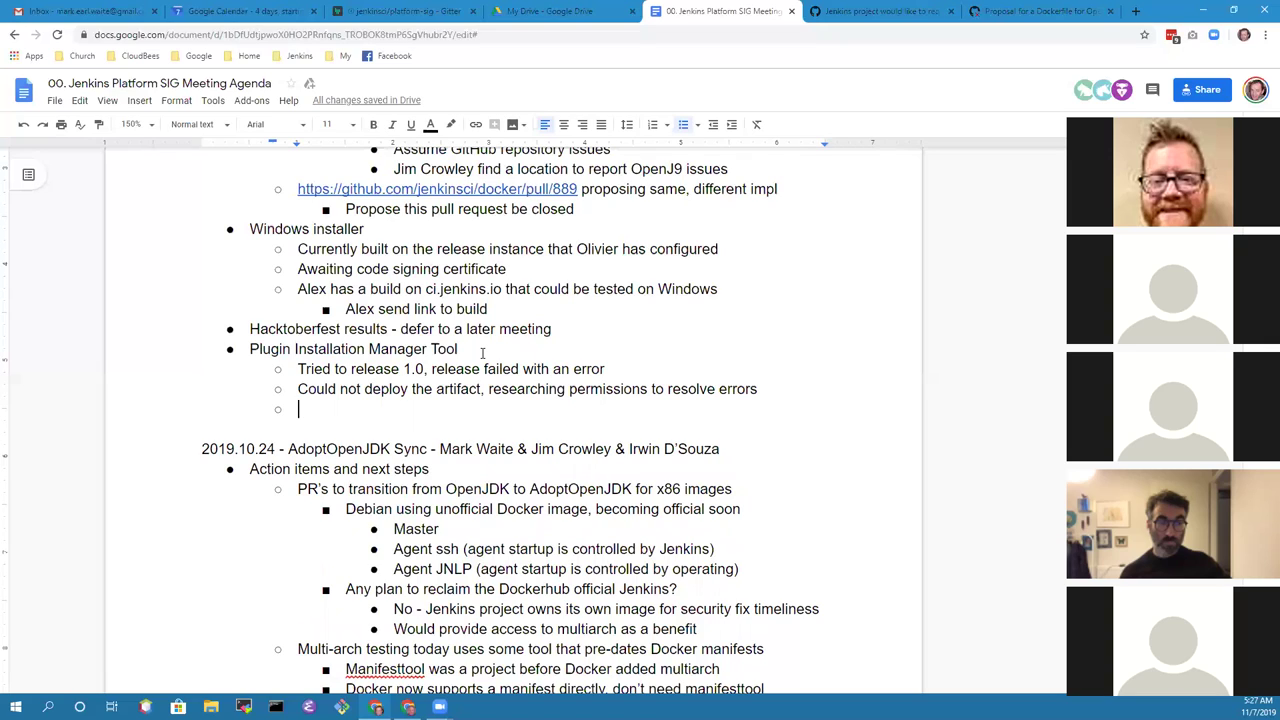
type("May need aditio")
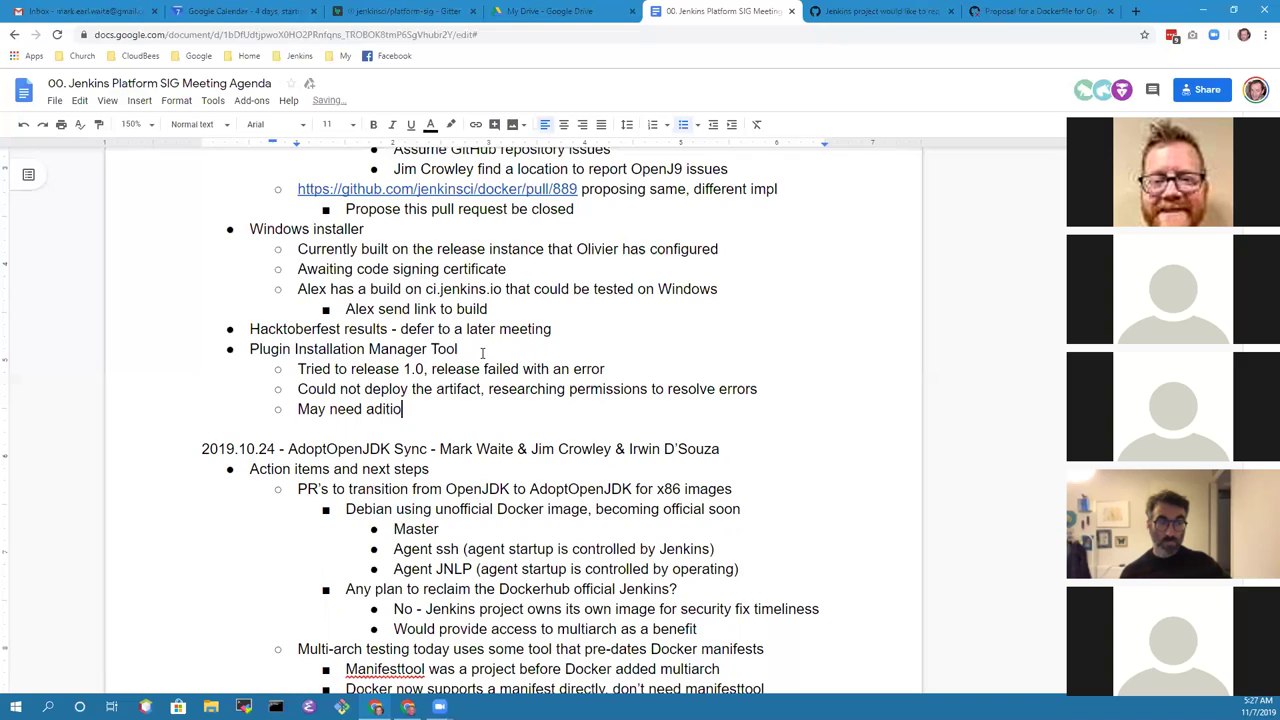
key("BackSpace")
key("BackSpace")
key("BackSpace")
key("BackSpace")
type("d")
type("itional")
Step: Reword the sub-bullet to 'Needs additional help', thanking a contributor
key("shift+Home")
type("Needs")
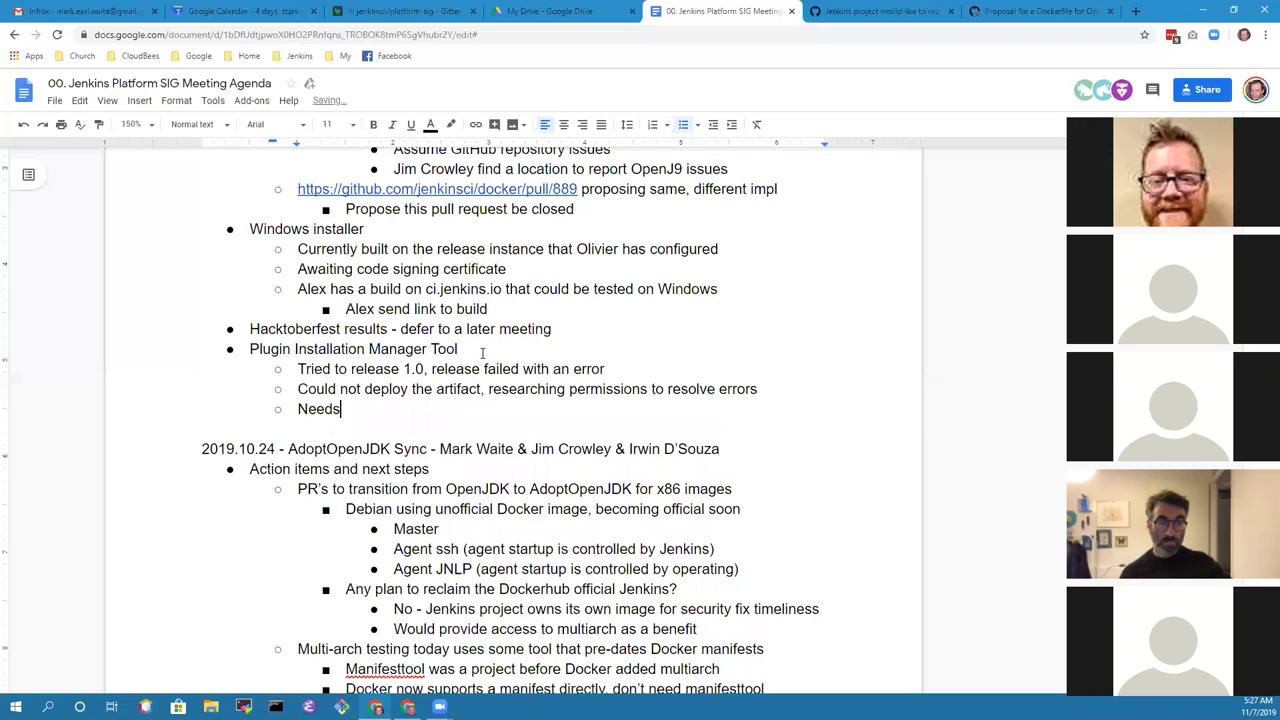
type(" additional help (thanks Tim Jacomb)")
key("Return")
Step: Note a renamed jar file may have altered release order to artifactory; begin the Maven release line
type("Renamed one of the jar fils")
key("BackSpace")
type("es")
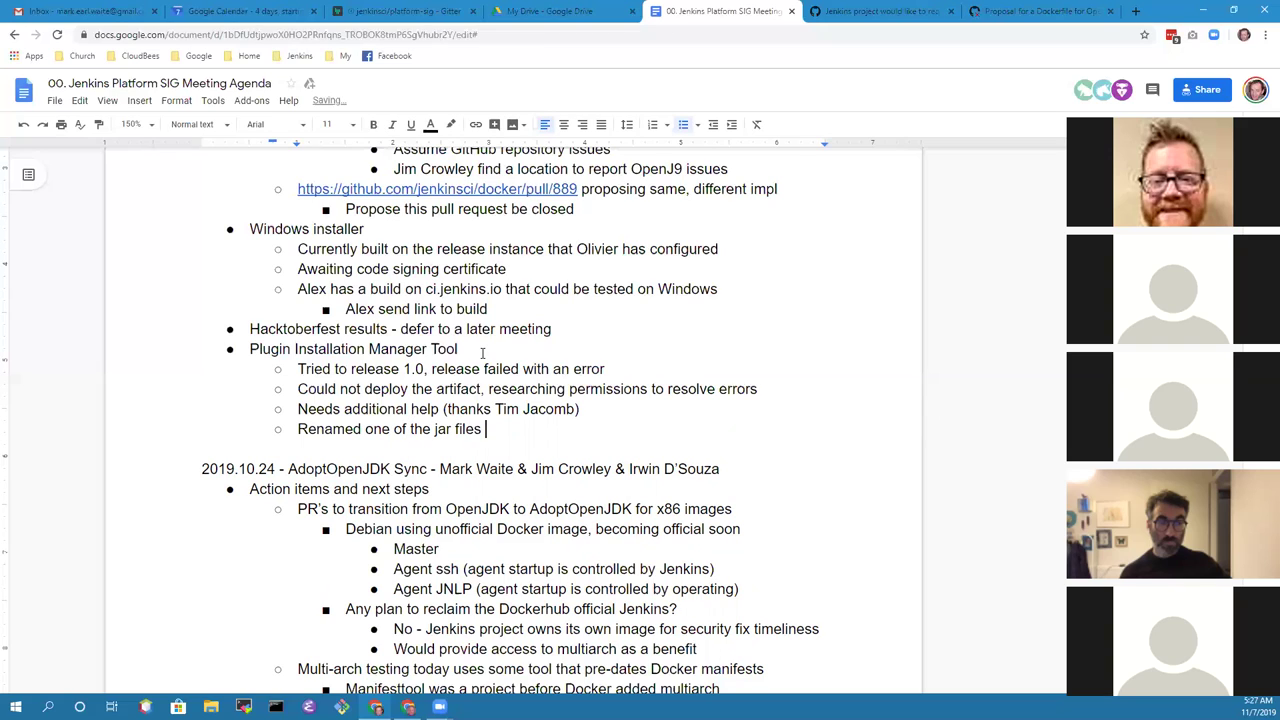
key("BackSpace")
type(", may have altered order")
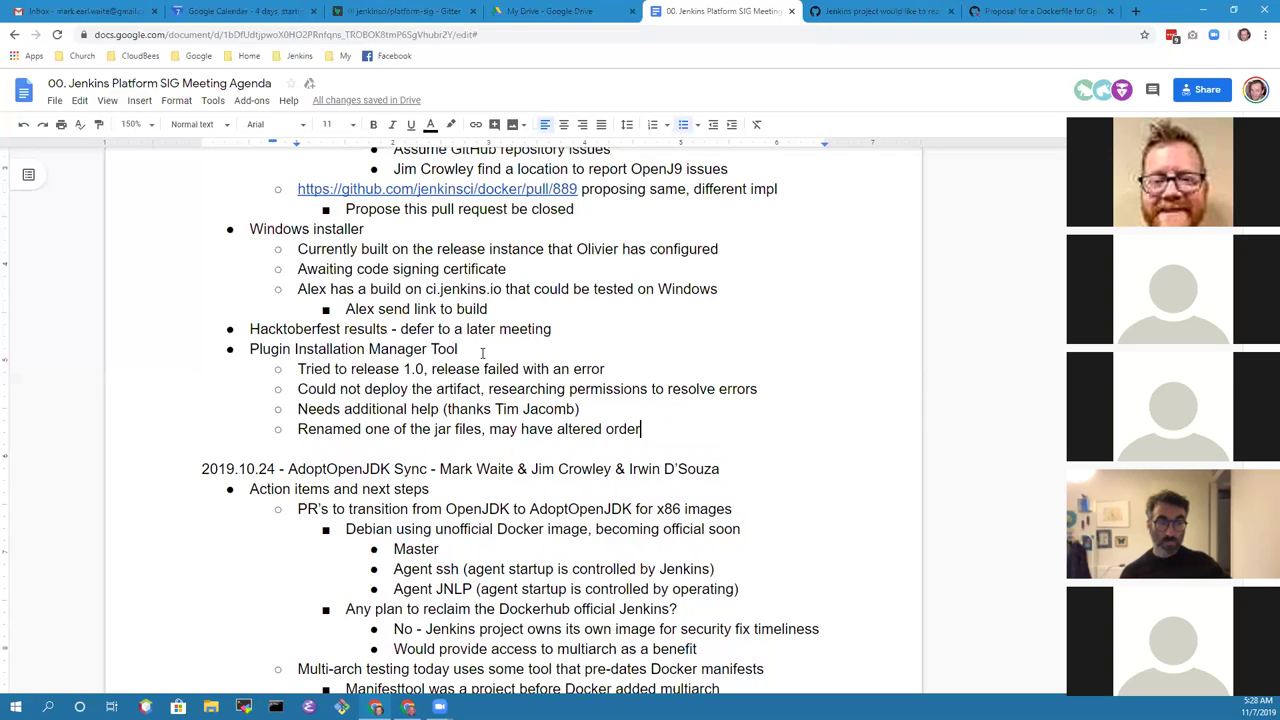
type(" of release to artifas")
key("BackSpace")
type("ctory")
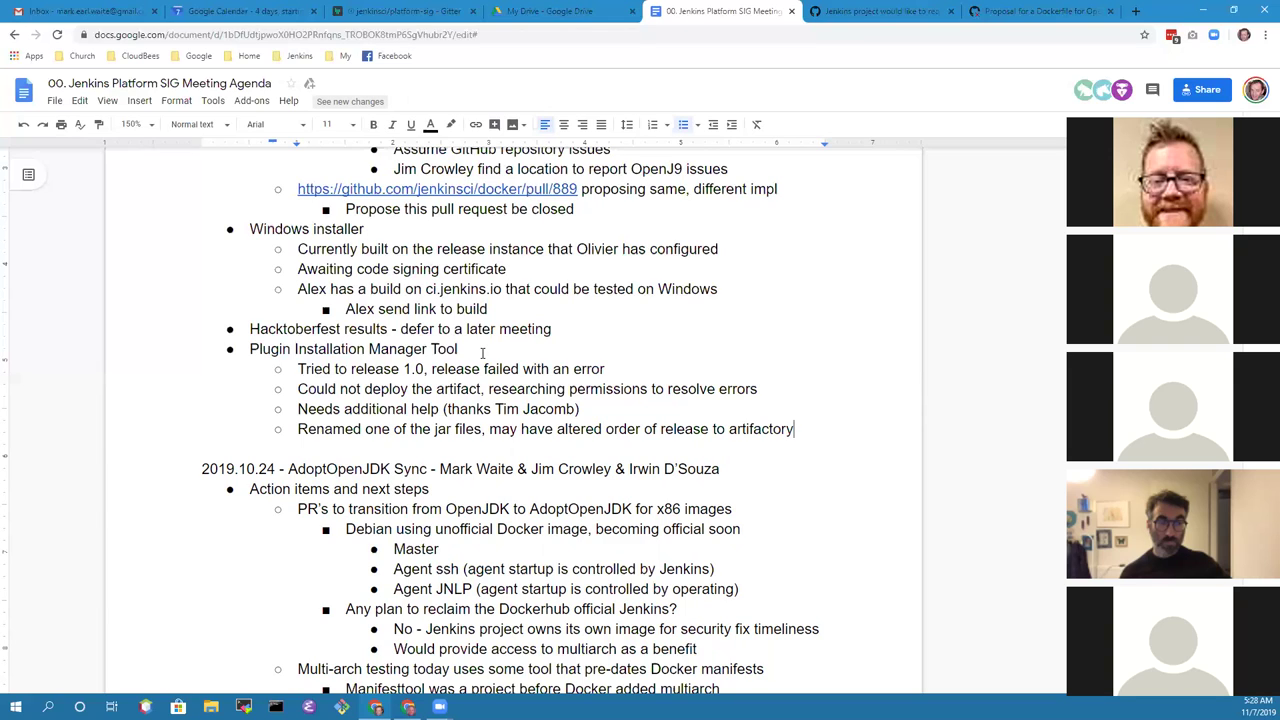
key("Return")
type("Maven release")
type(" process is a ")
type("\"ba")
Step: Complete the line: Maven release process is a "black box", may need help from experts
key("BackSpace")
type("lack box\"")
type(", loop")
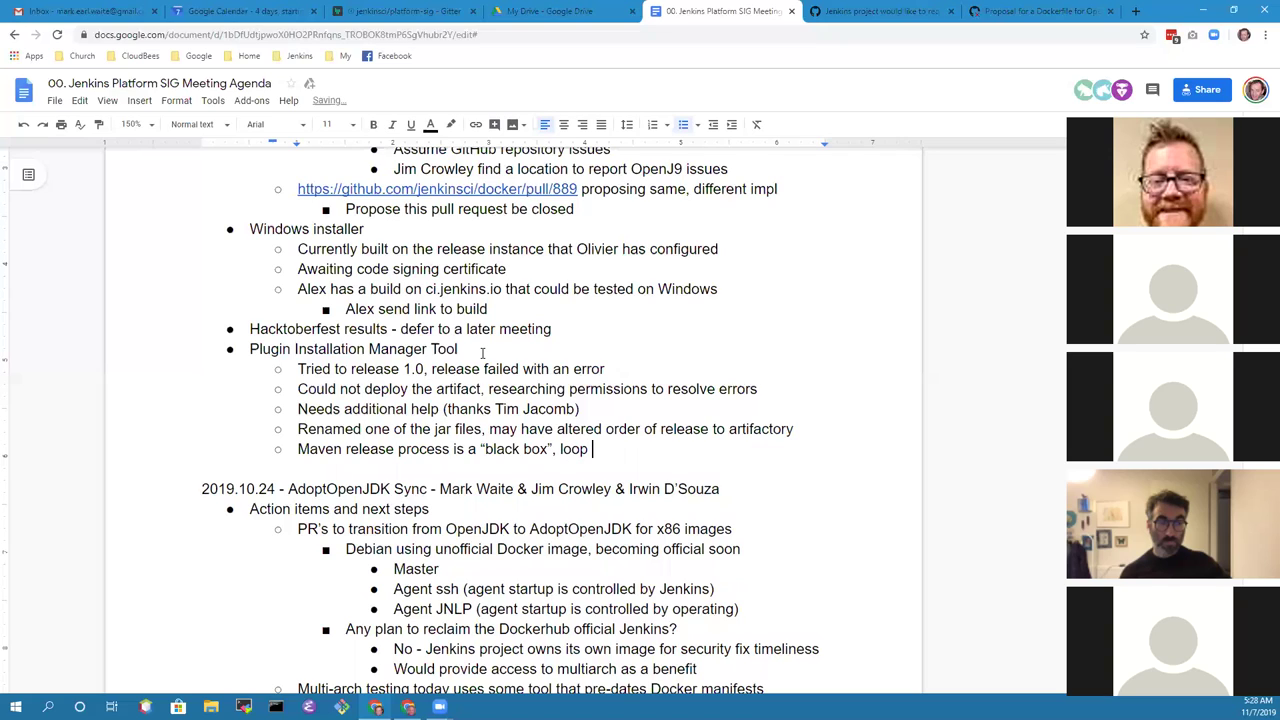
key("BackSpace")
key("BackSpace")
key("BackSpace")
key("BackSpace")
type("may need help from experts")
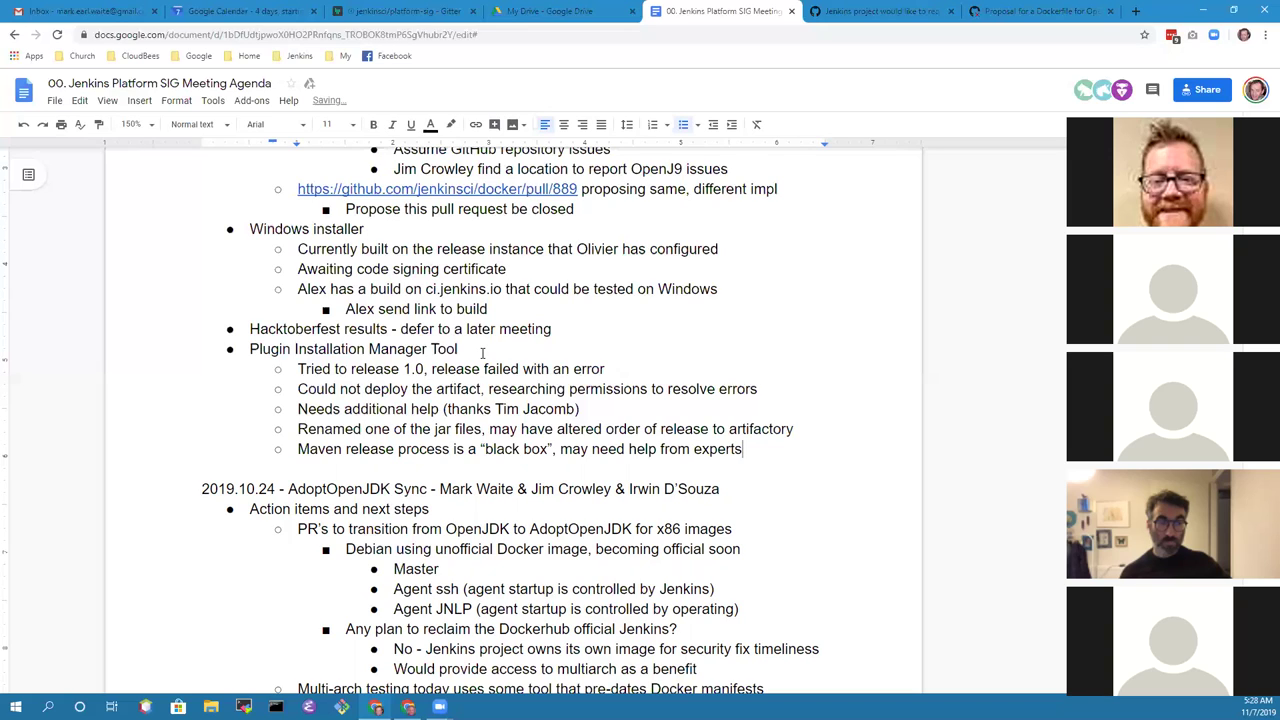
key("Up")
key("Down")
key("Down")
Step: Nest sub-points to post to the jenkinsci-dev mailing list and naming two contributors who may help
key("Return")
key("Tab")
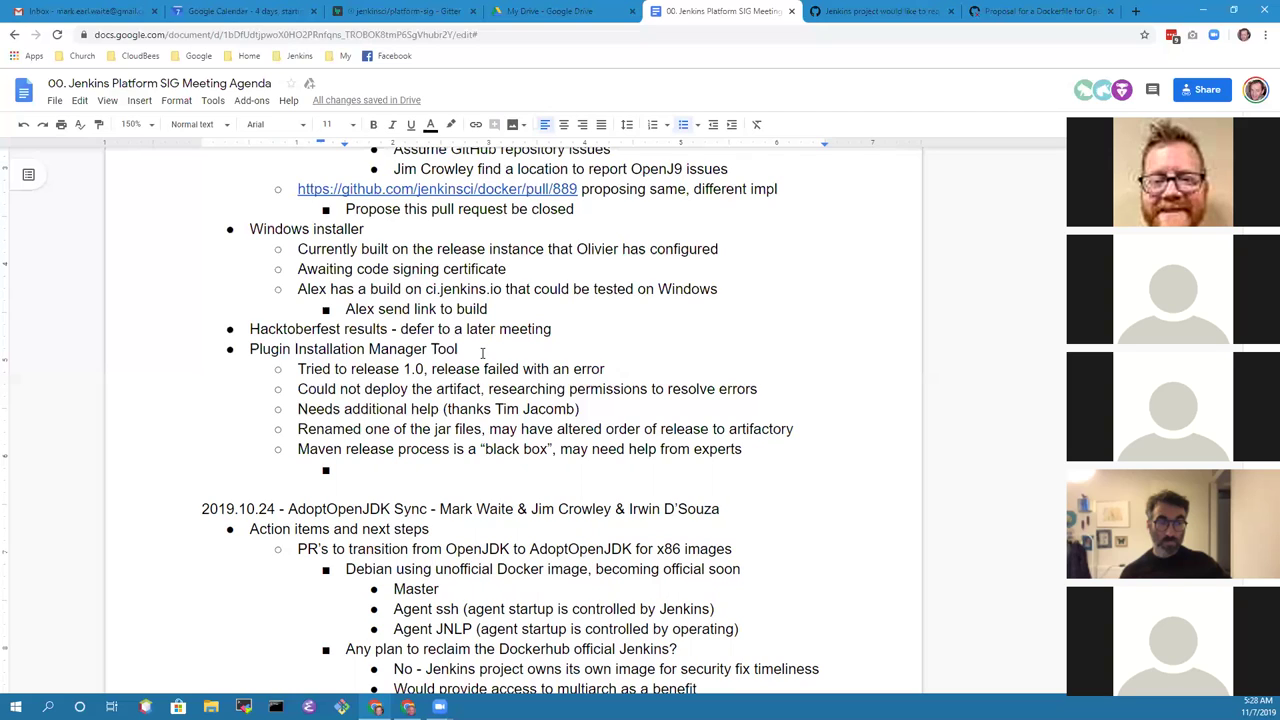
type("Daniel ")
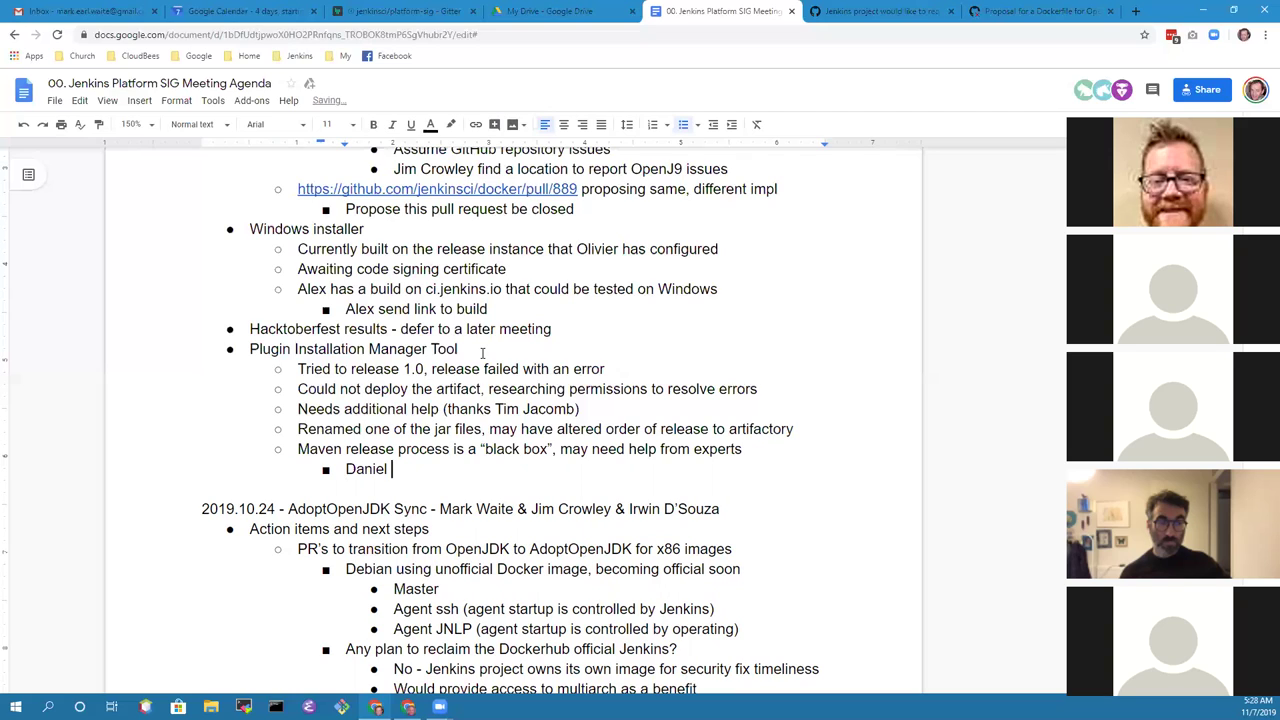
type("Beck and Oleg Nen")
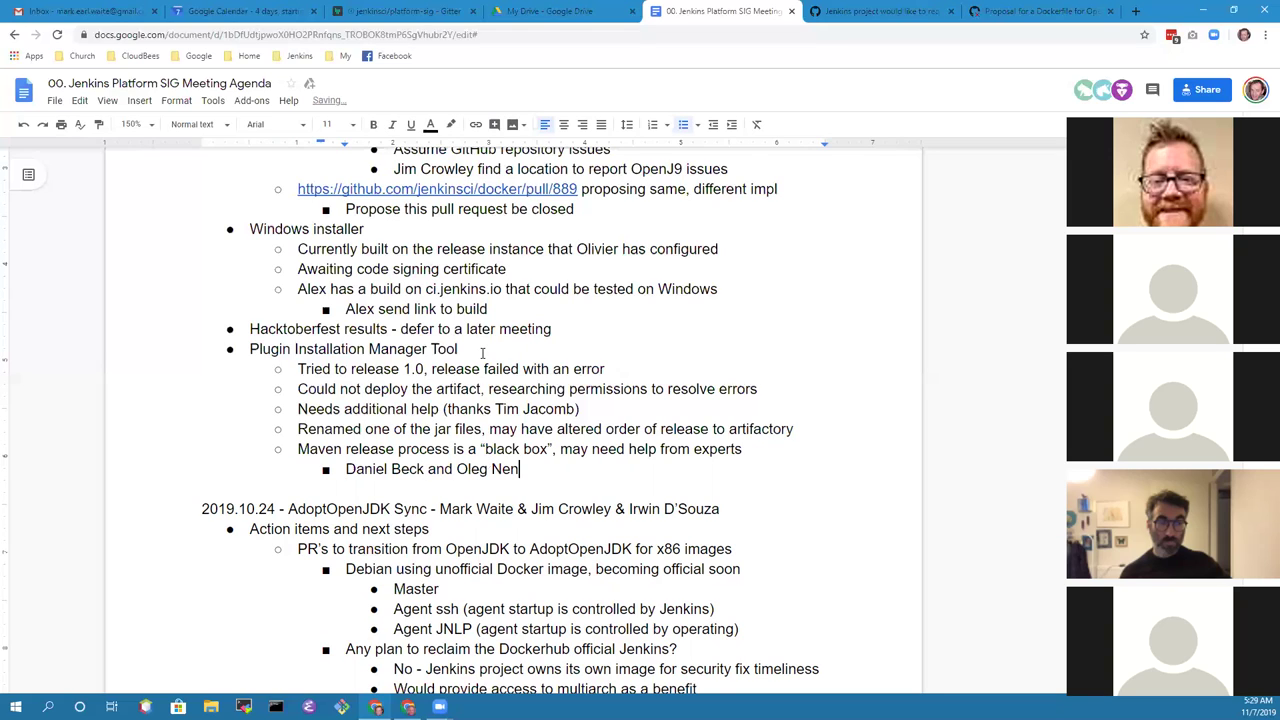
type("ashev")
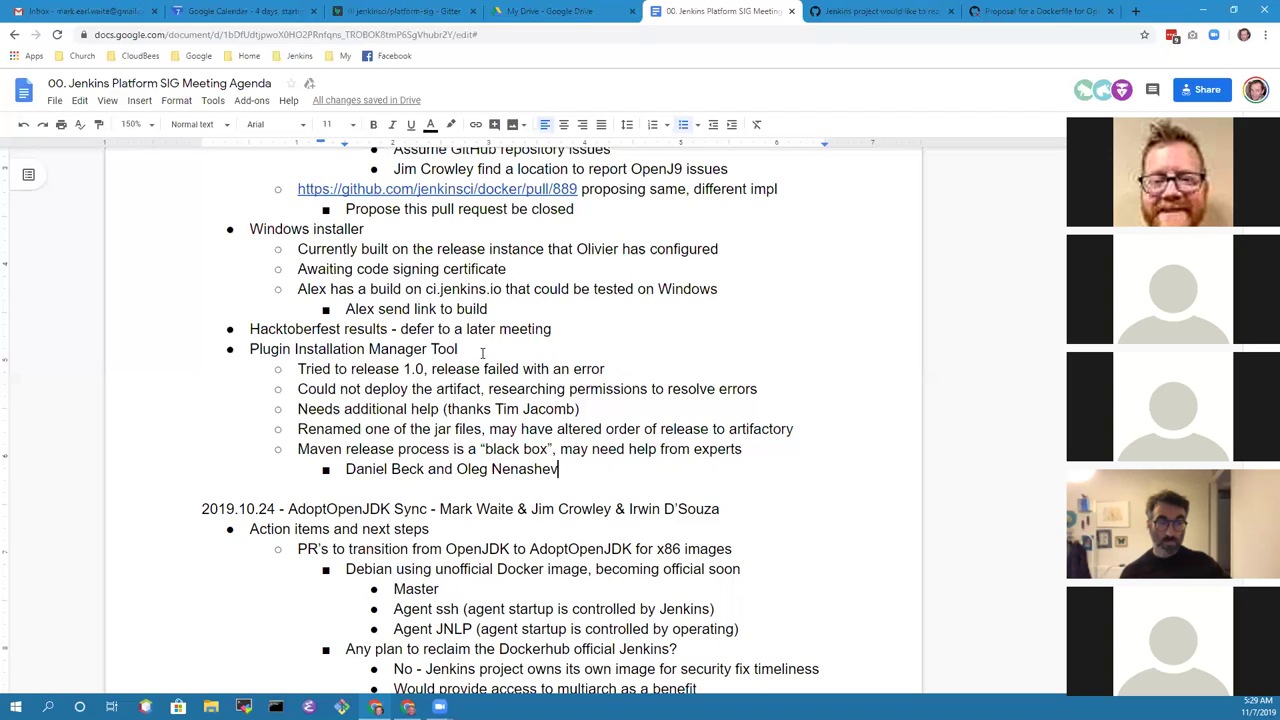
type(" may ")
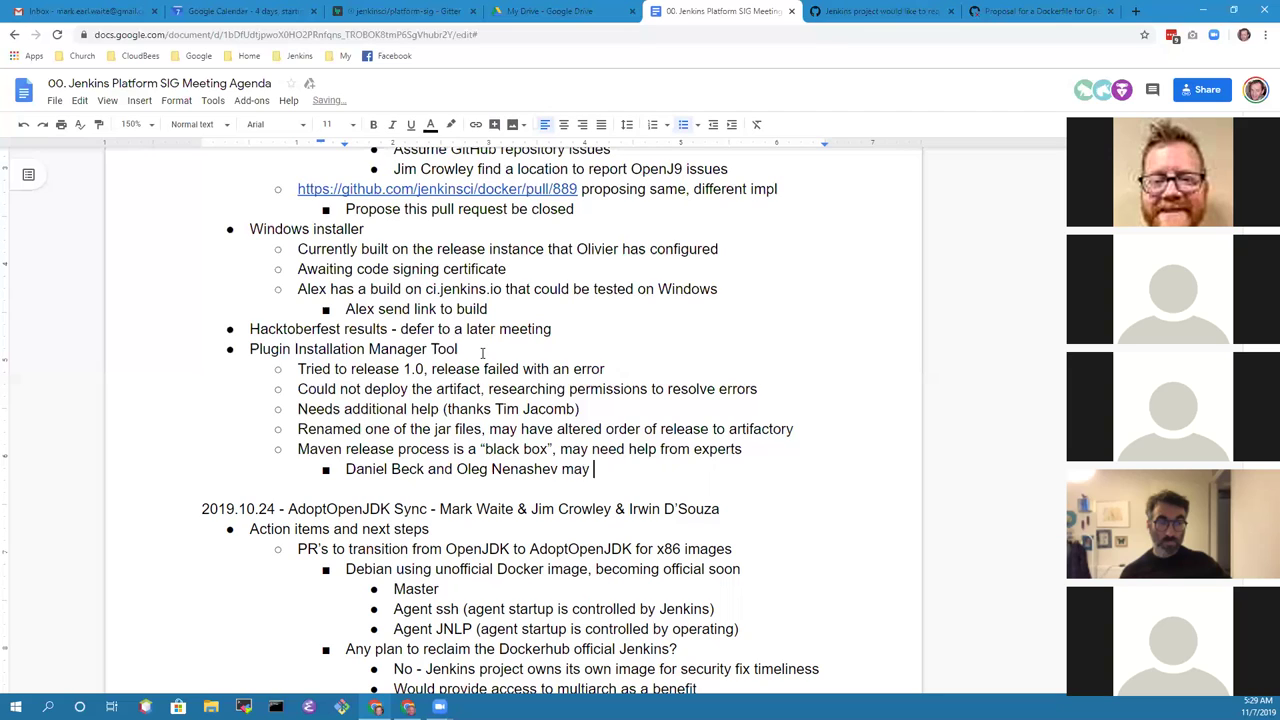
type("be able to help")
key("Home")
key("Return")
key("Up")
type("Post to the jenki")
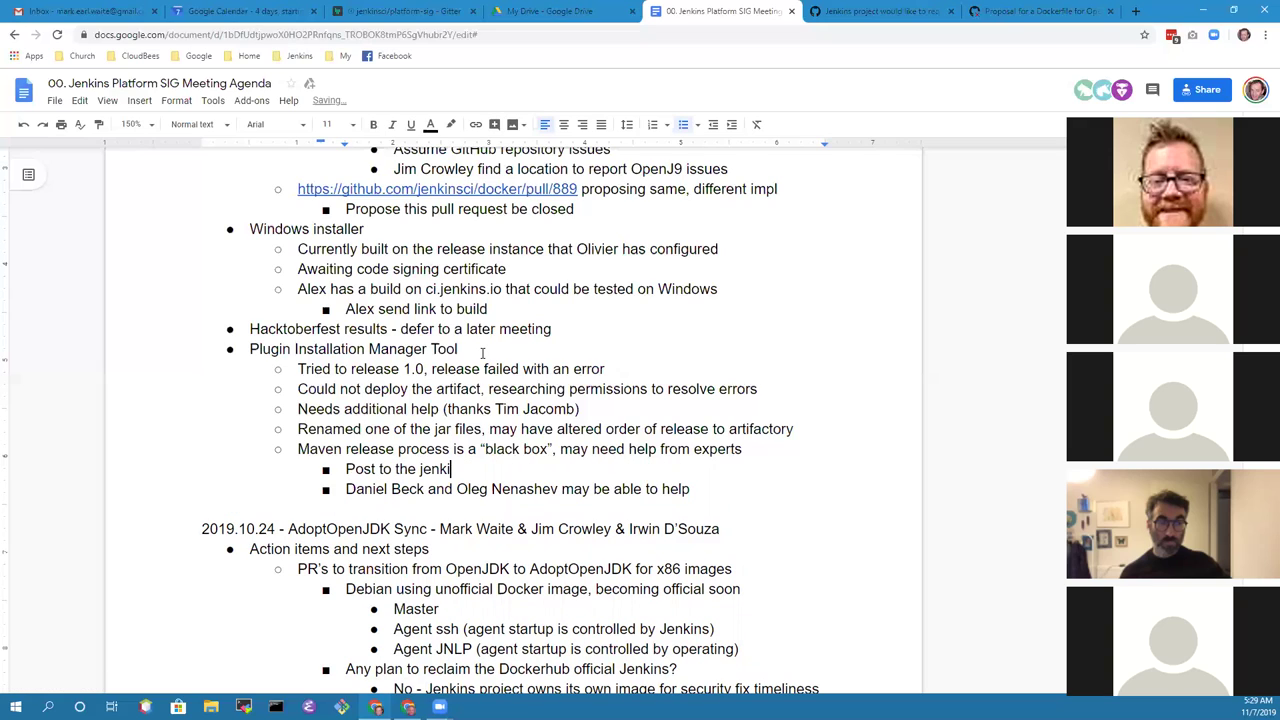
type("nsci-dev mailing list")
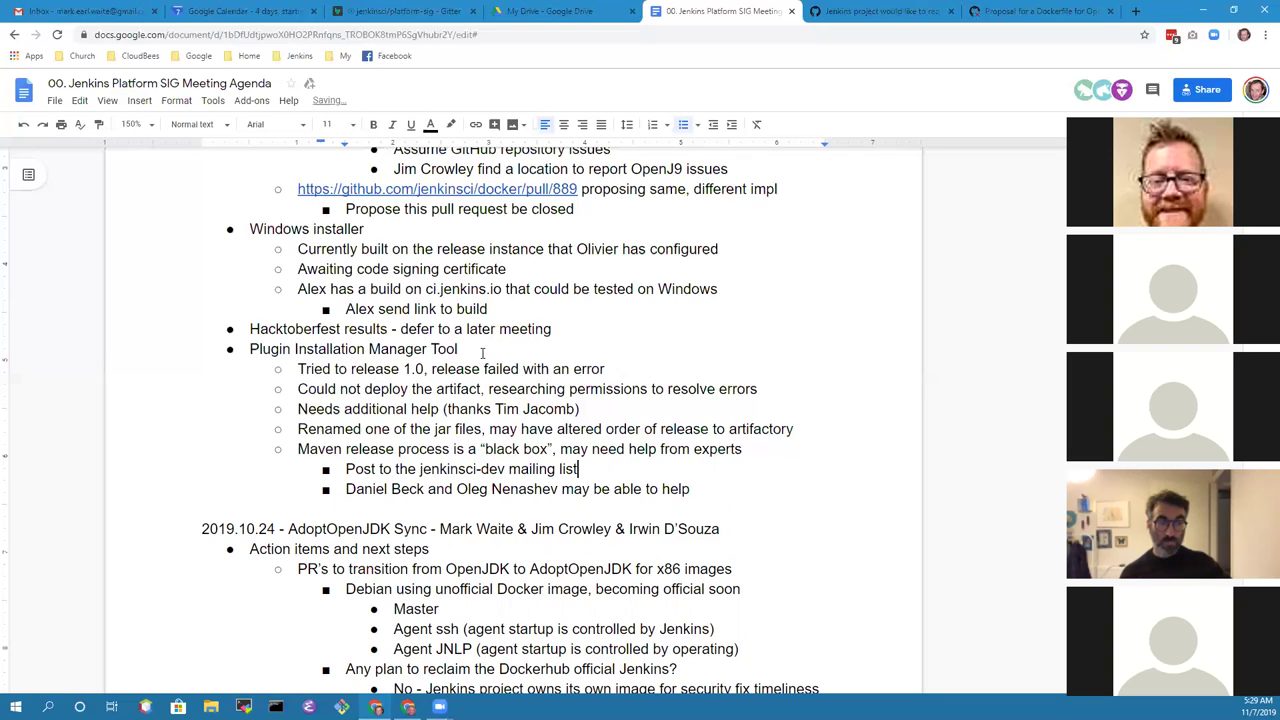
key("Up")
key("Up")
key("Up")
key("Left")
key("ctrl+shift+Left")
key("ctrl+shift+Left")
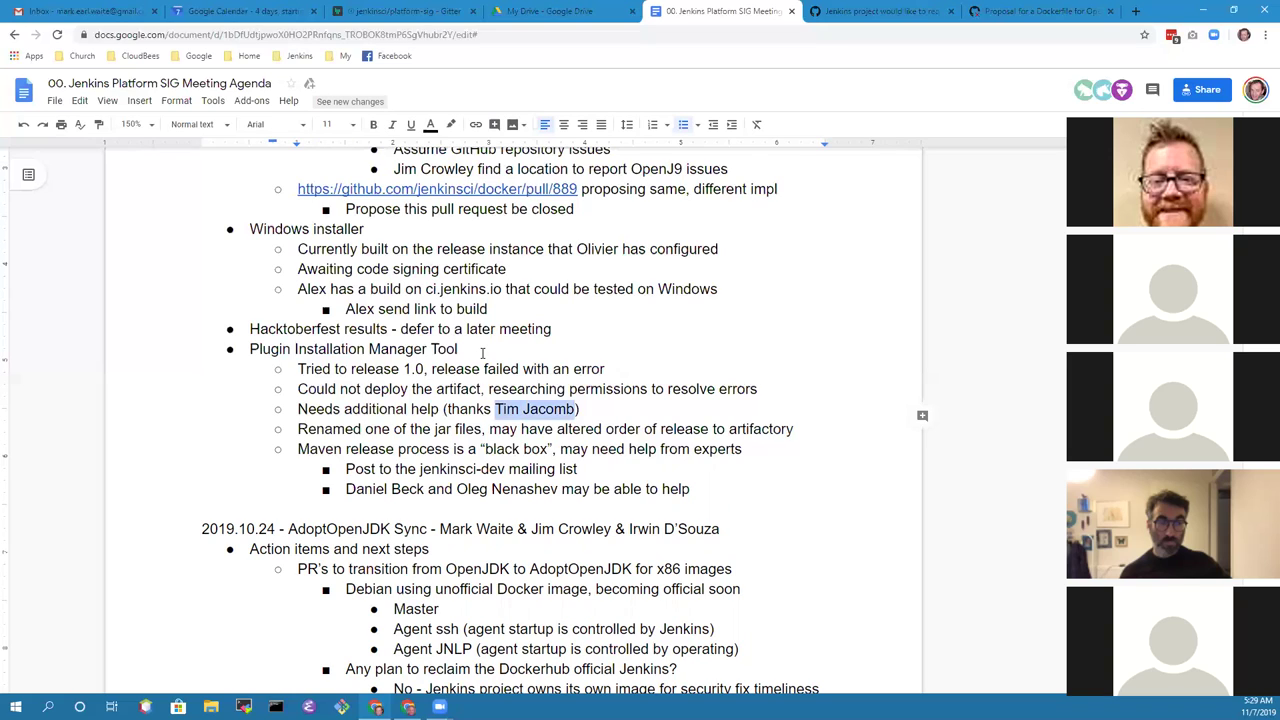
key("Right")
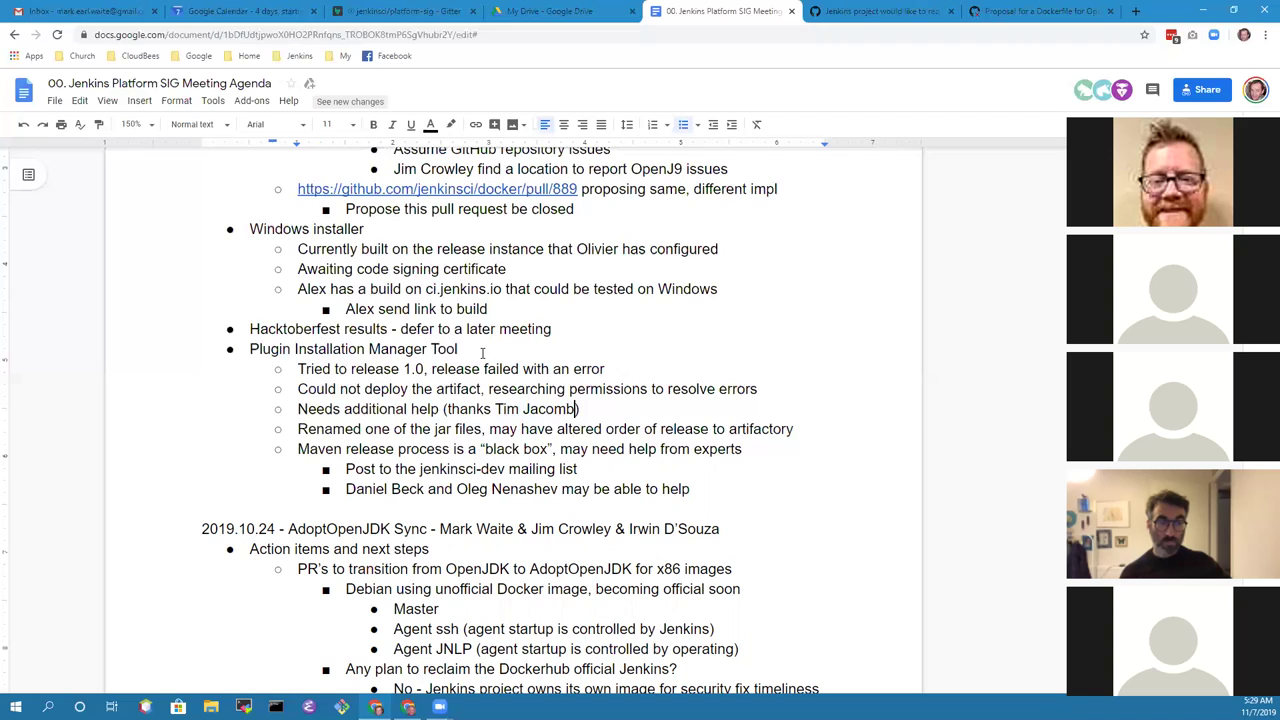
key("Down")
key("Down")
key("Down")
key("Down")
Step: Add 'Goal continues to release 1.0' at the Plugin tool sub-point level, then start a new bullet
key("Return")
key("shift+Tab")
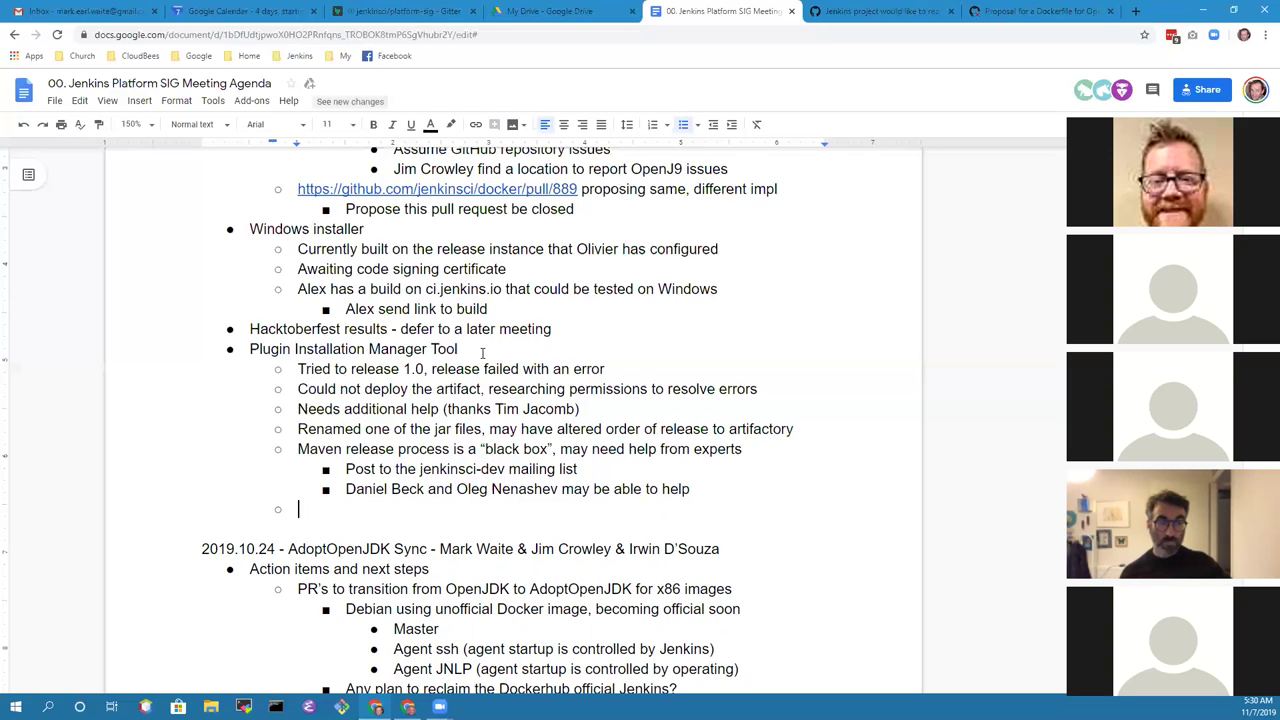
type("Goal contin")
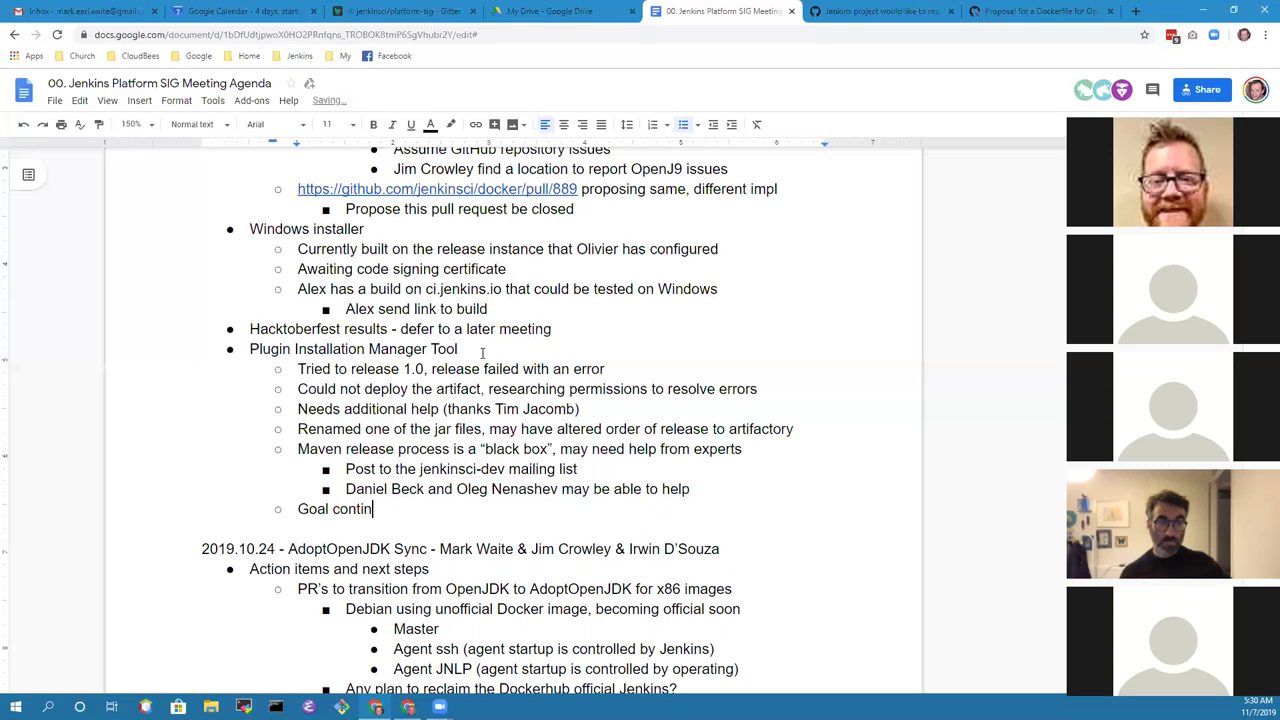
type("ues to release 1.0")
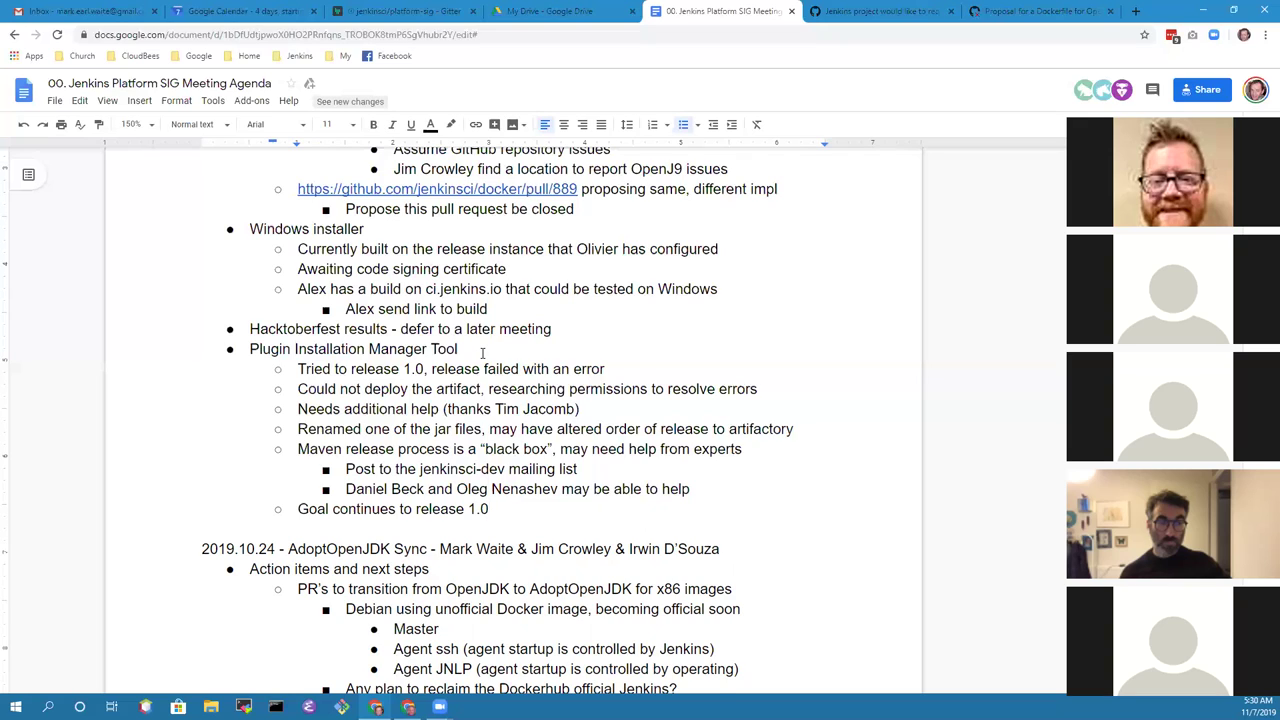
key("Return")
key("Return")
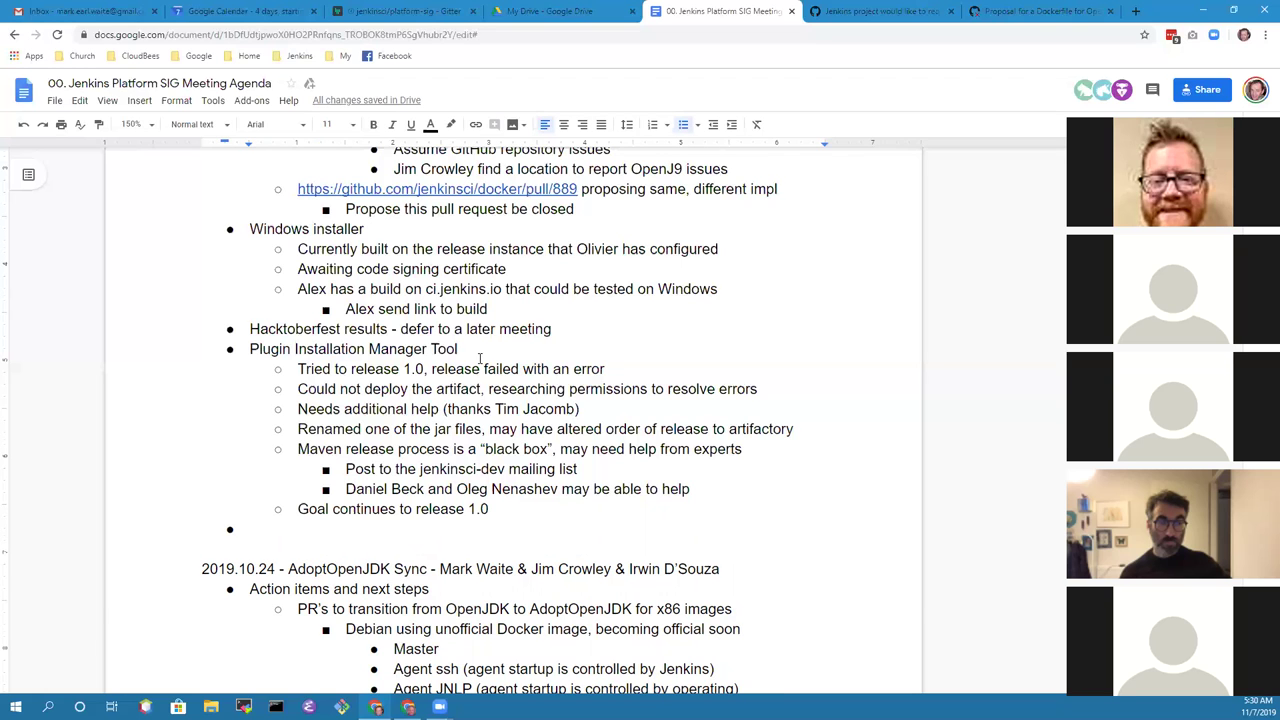
Step: Note that reclaiming the official Docker image for Jenkins was discussed, with a sub-point 'Availability was a challenge'
scroll(482, 352, "down", 5)
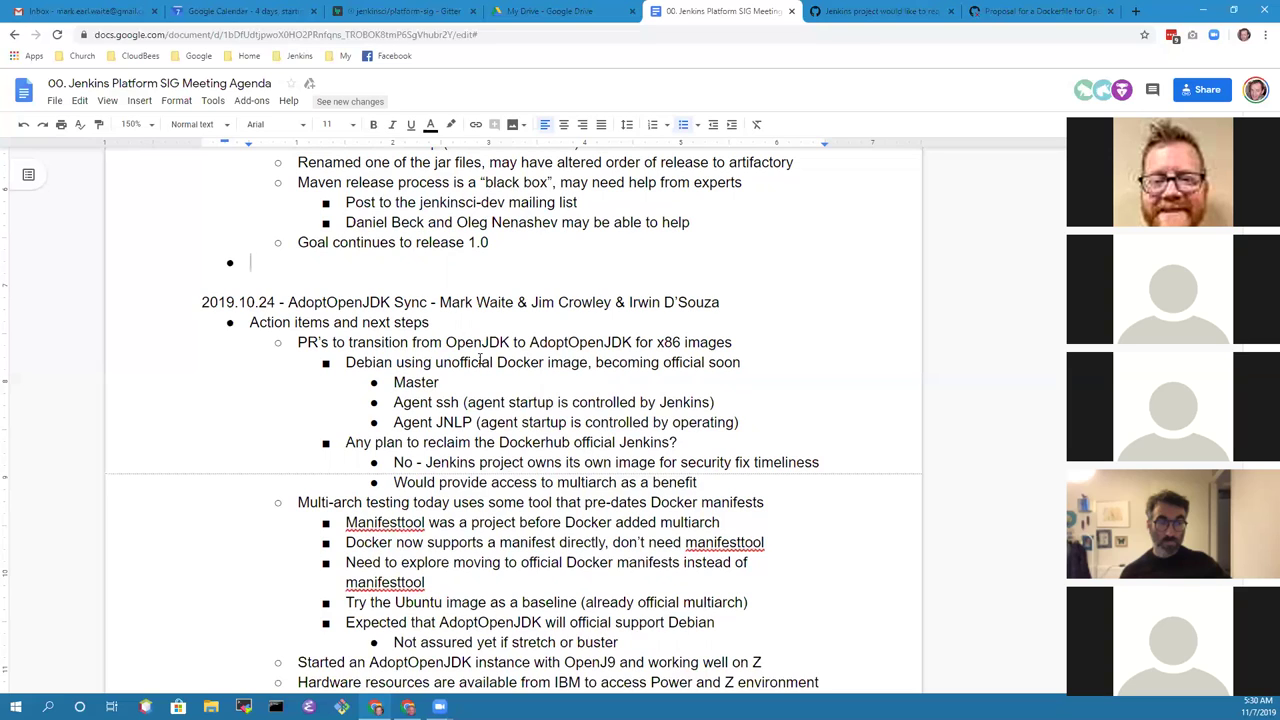
type("Considering")
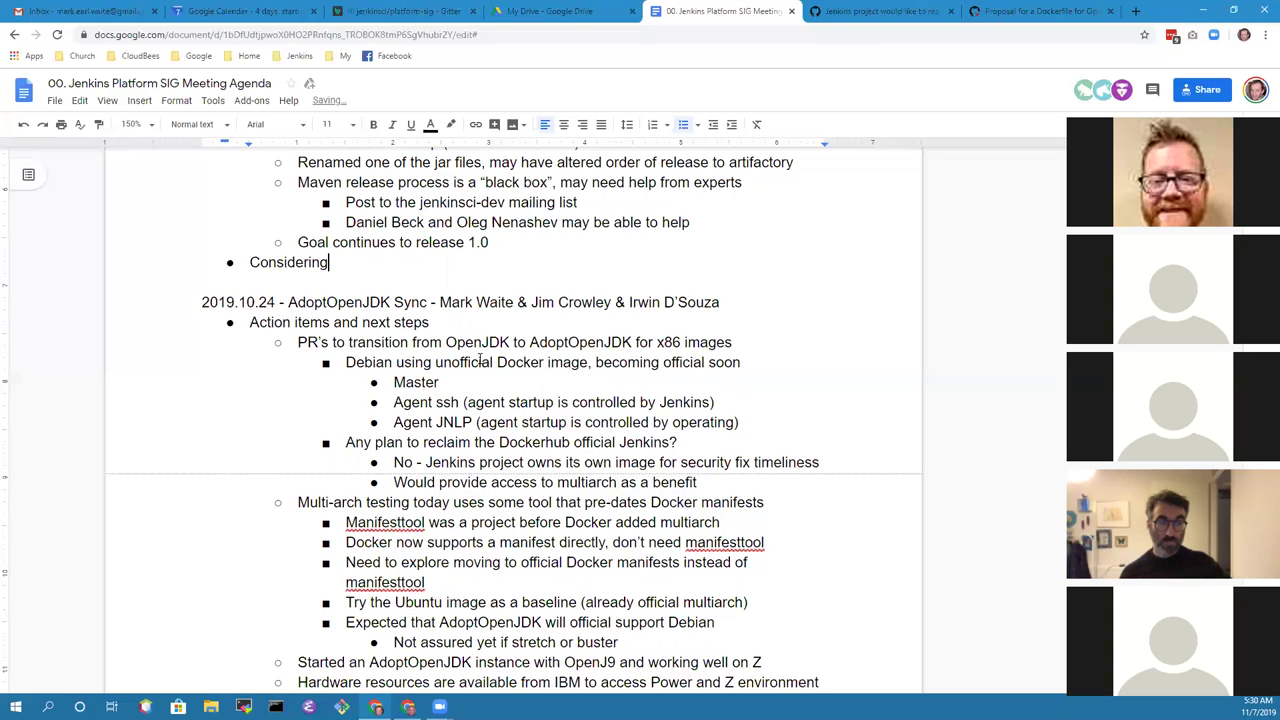
key("ctrl+BackSpace")
type("Discussed previously ")
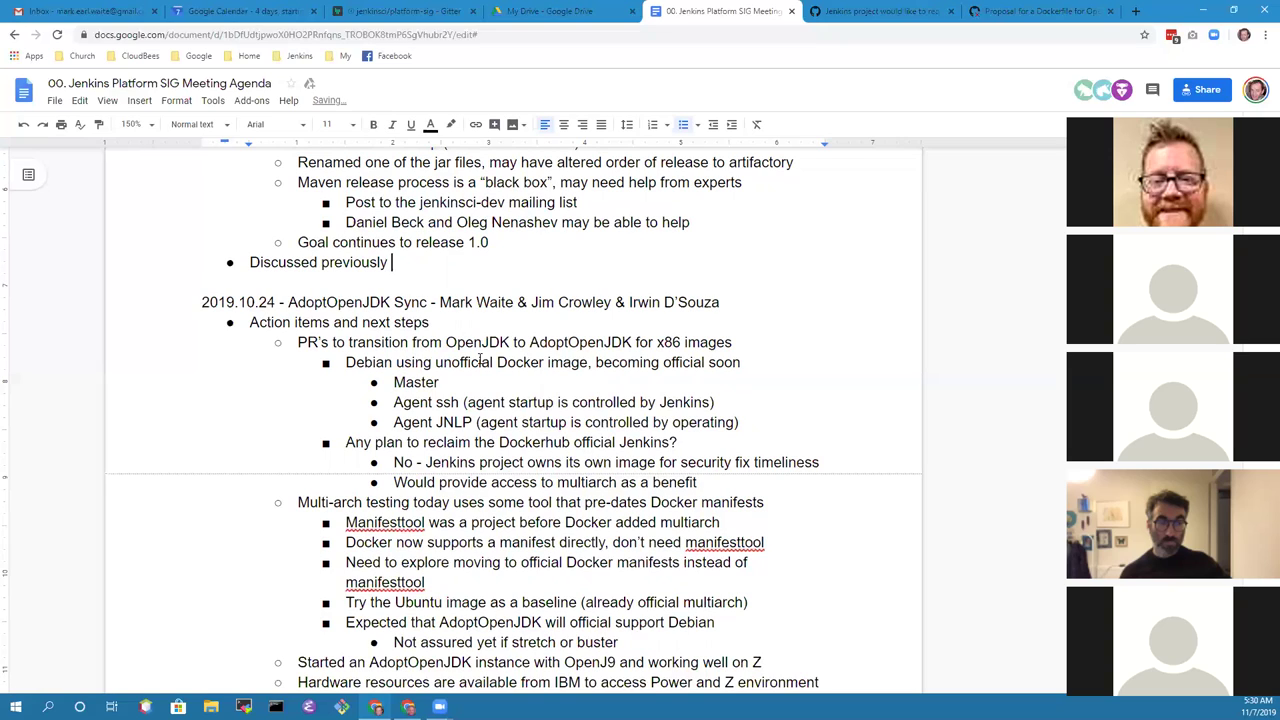
type("reclaiming the official docker image")
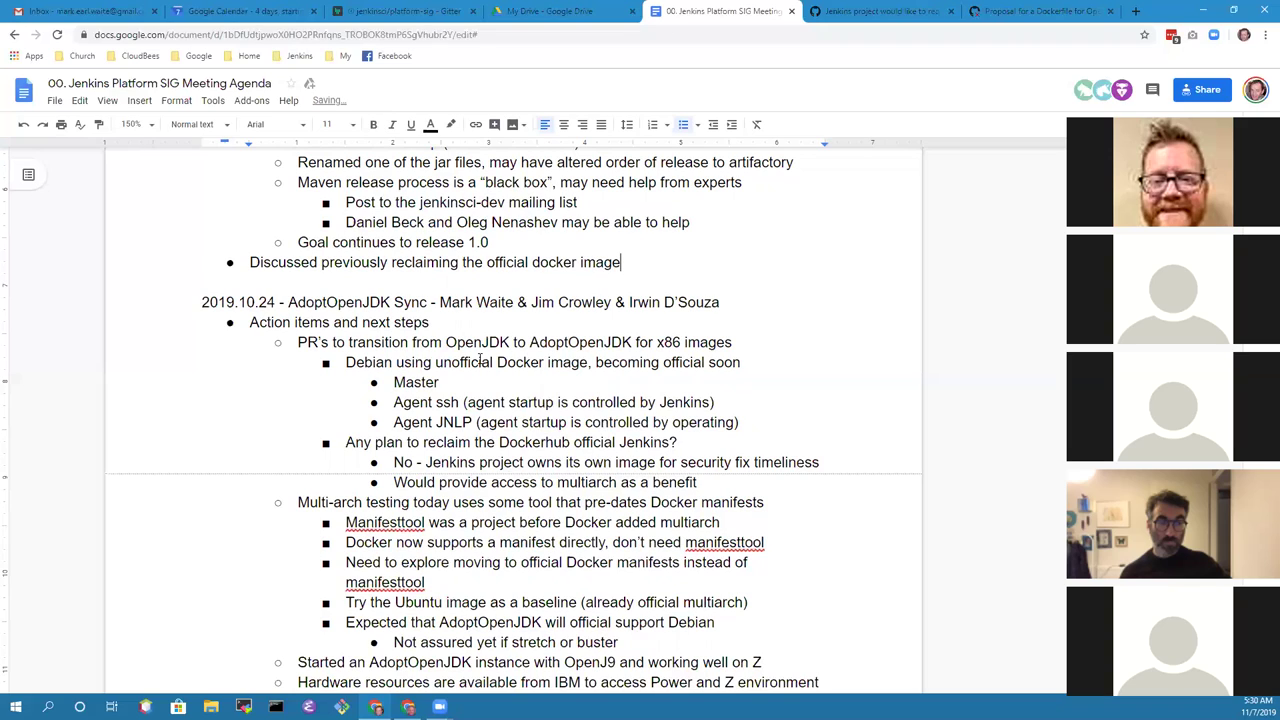
type(" for Jenkins")
key("Return")
key("Tab")
type("Availb")
key("BackSpace")
type("ability")
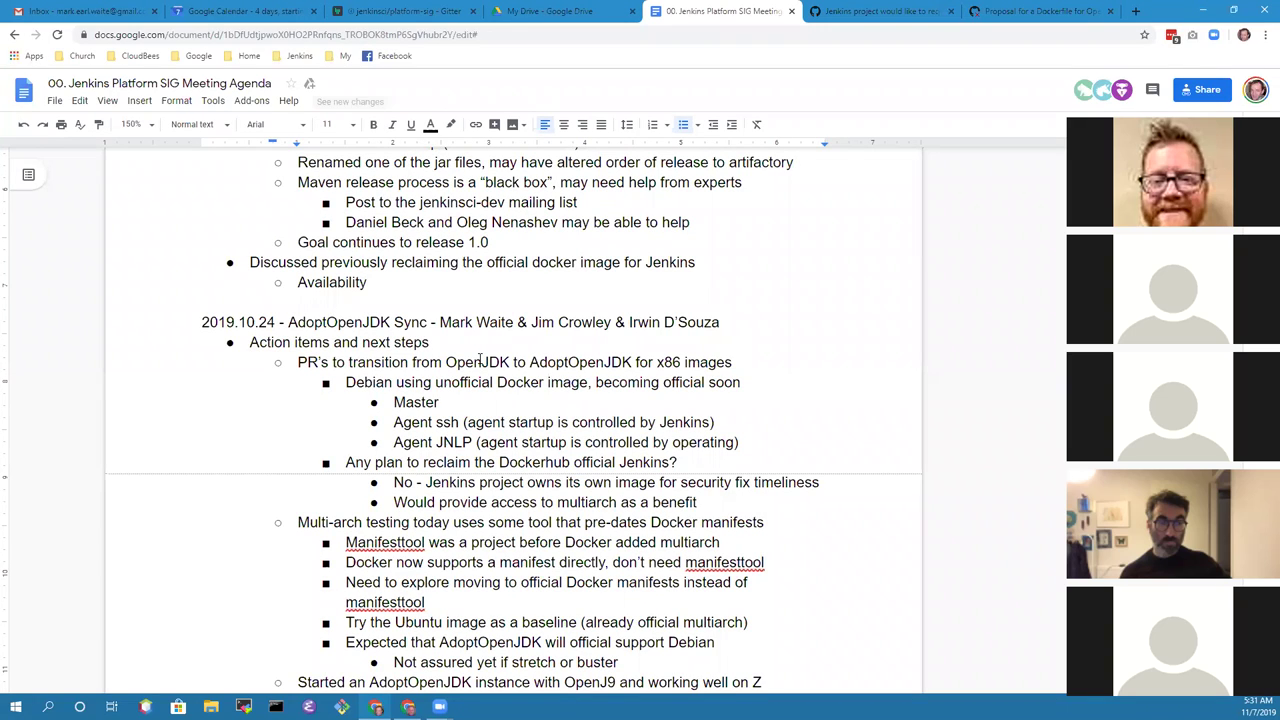
type("was a challenge")
Step: Add a sub-point: a build pipeline for the official image would deliver more architectures
key("Return")
type("Build")
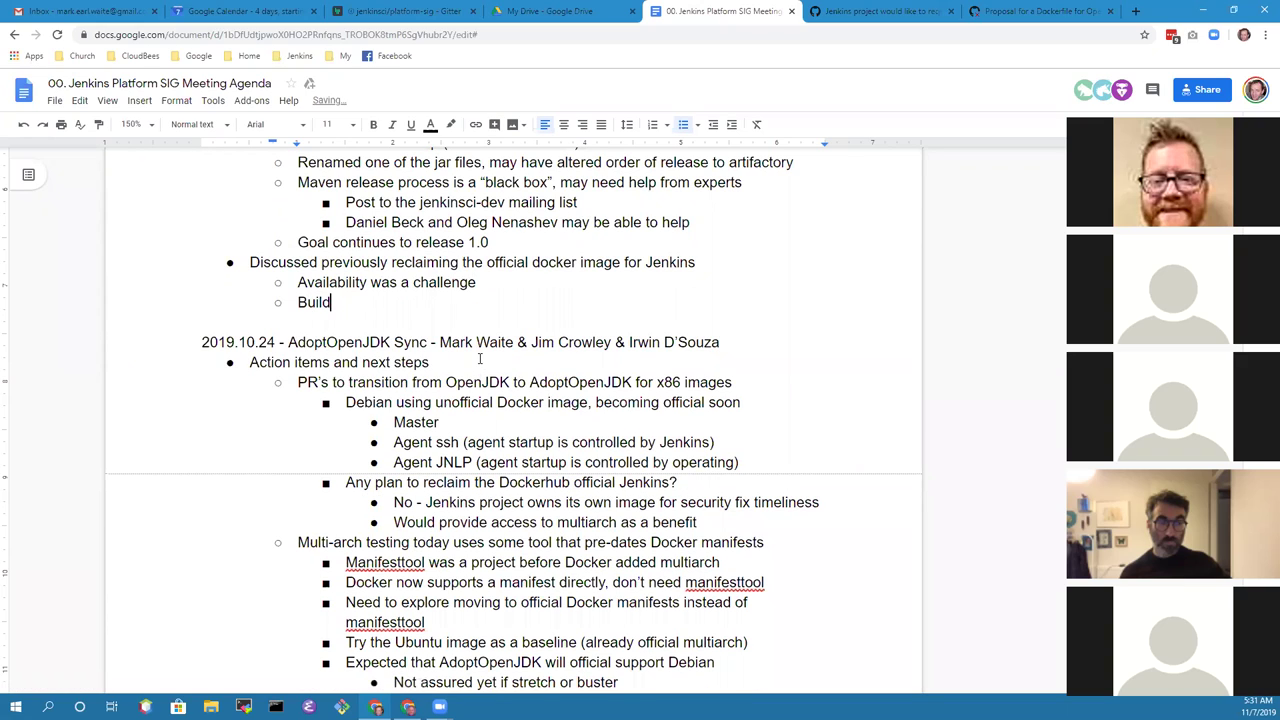
type(" pipeline for the offi")
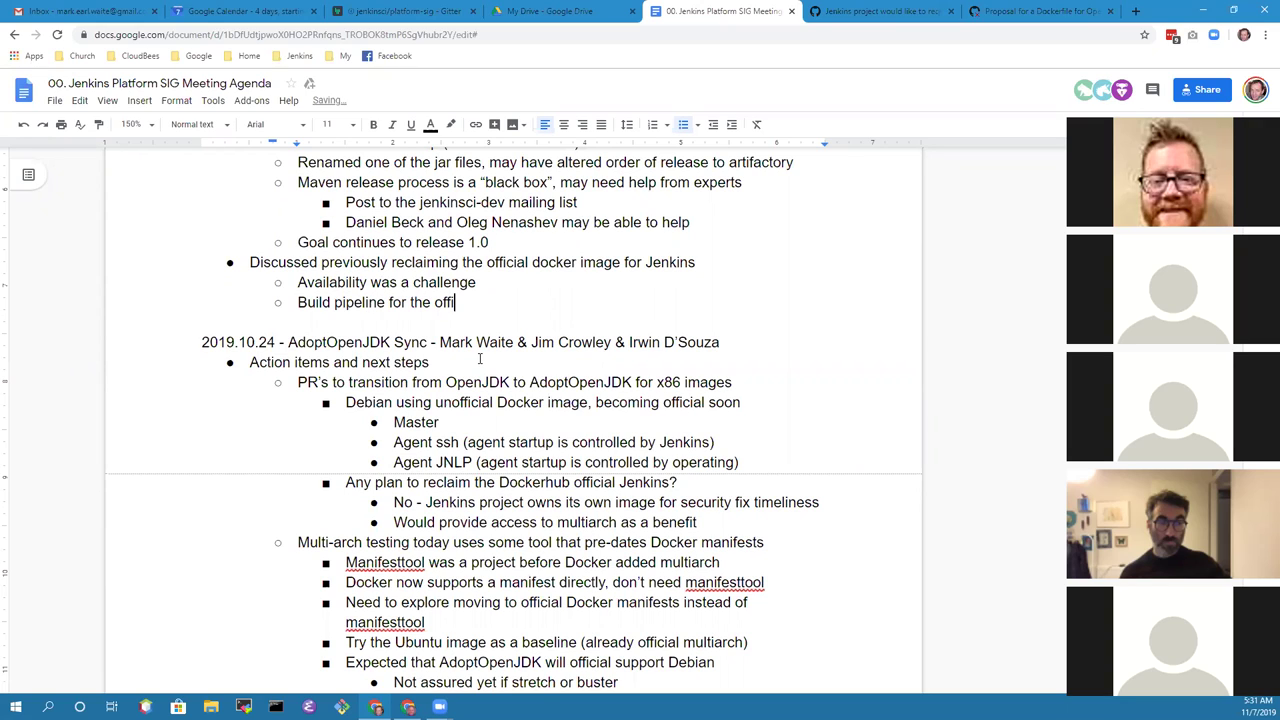
type("cial image would make it ")
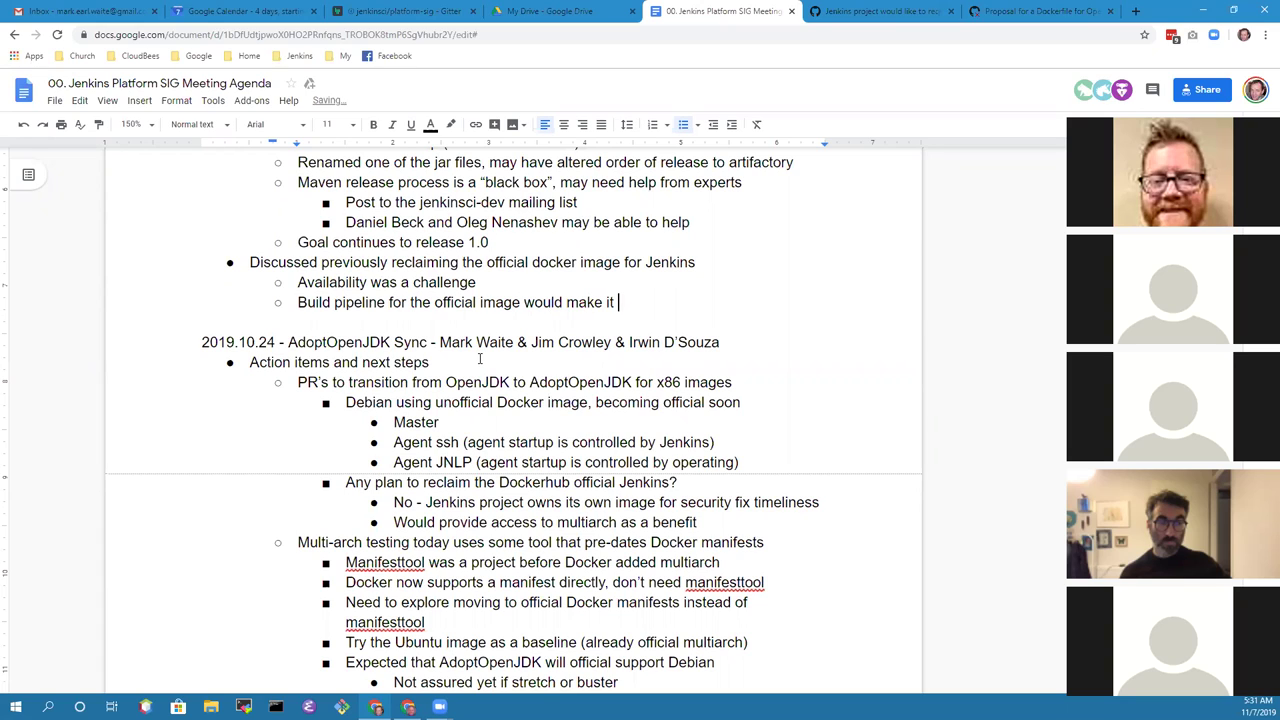
type("possible to delviv")
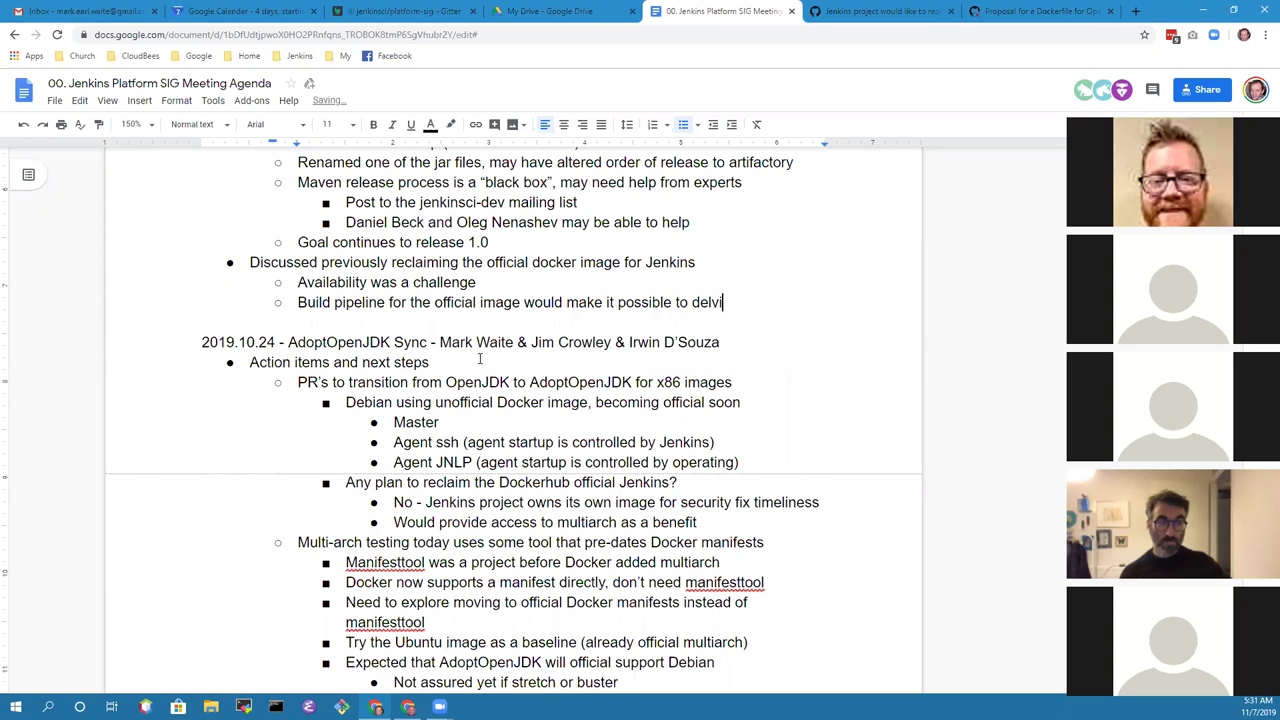
key("BackSpace")
key("BackSpace")
key("BackSpace")
type("iver more architect")
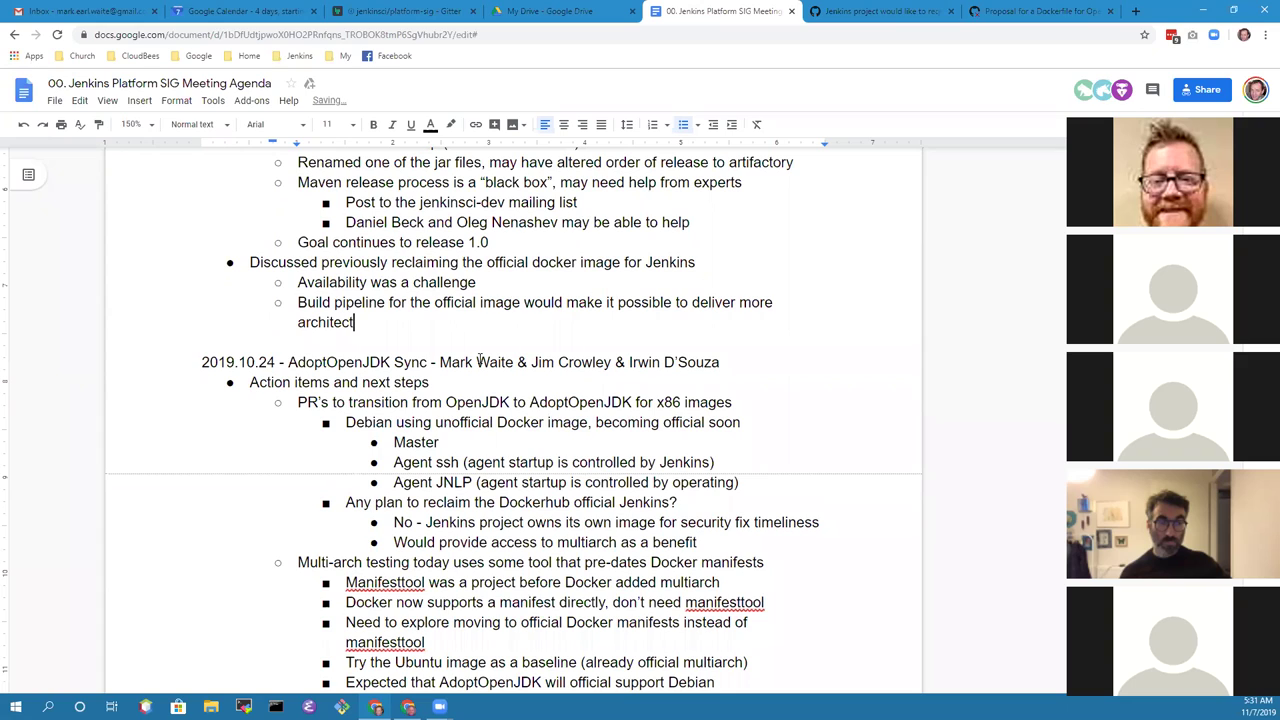
type("ures")
Step: Add a nested bullet saying official Docker has access to hardware not available on ci.jenkins.io
key("Return")
key("Tab")
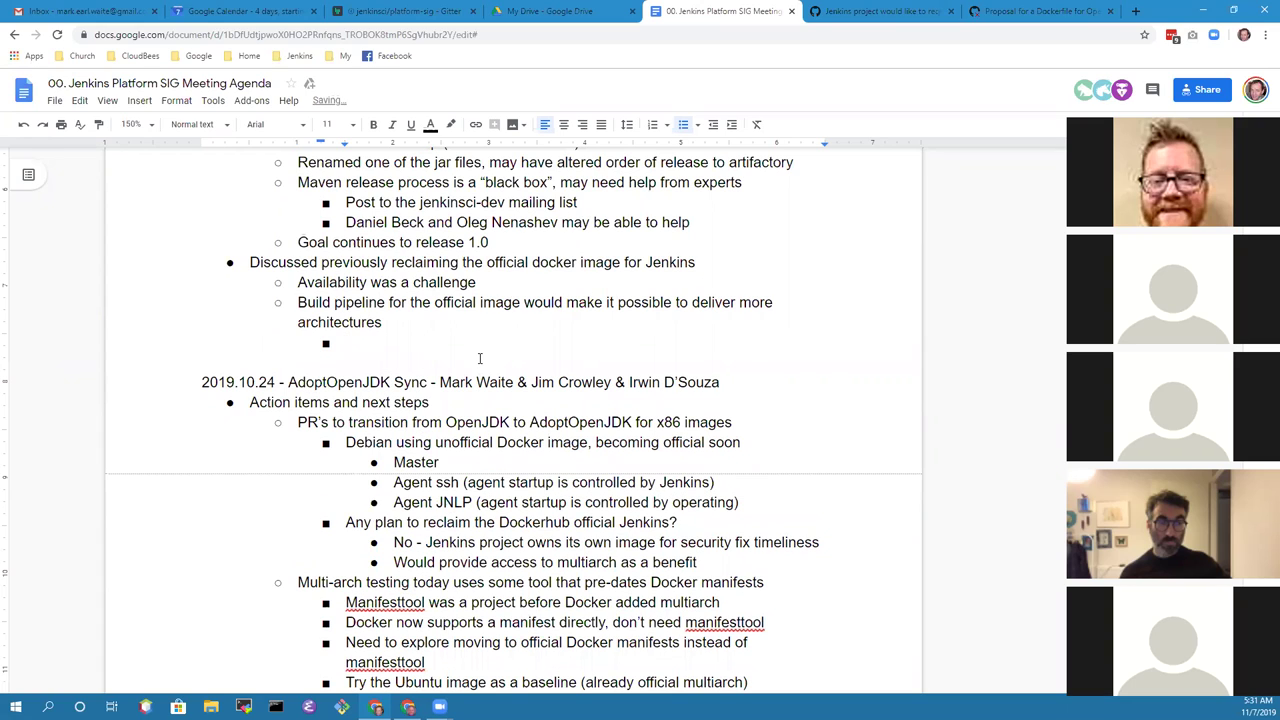
type("They")
key("ctrl+BackSpace")
type("Official image has")
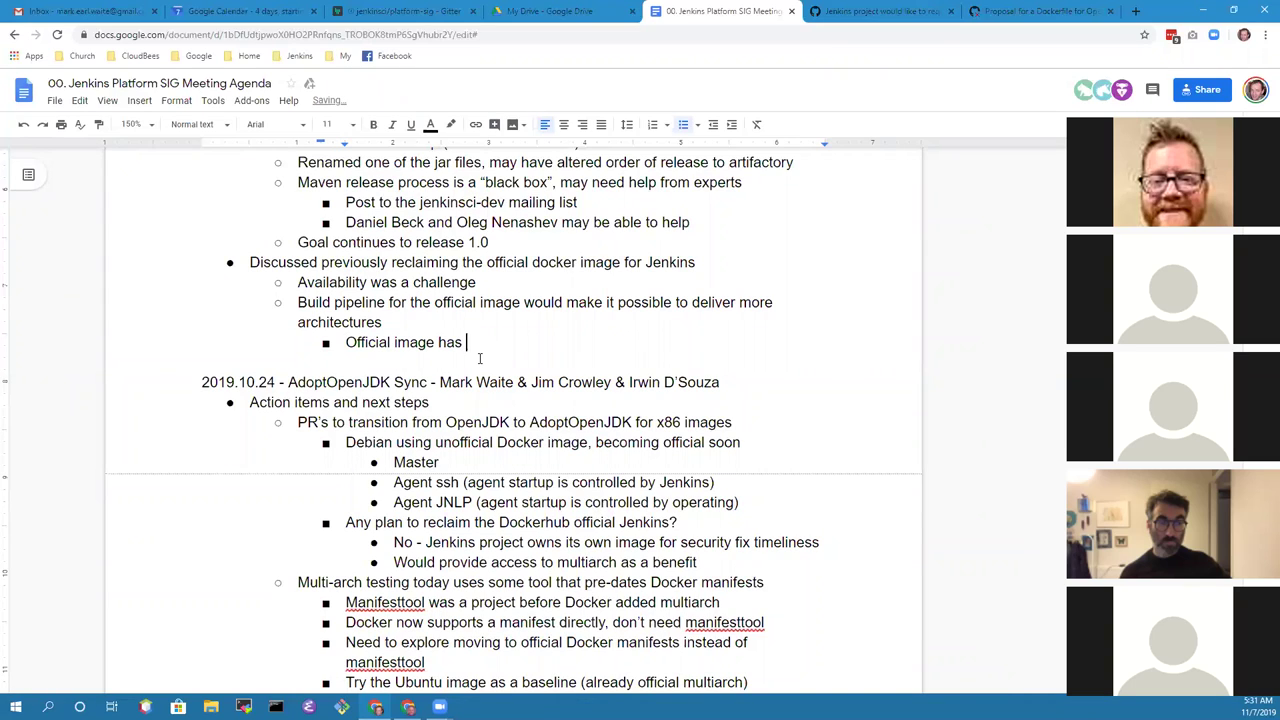
key("ctrl+BackSpace")
key("ctrl+BackSpace")
type("has exer")
key("ctrl+BackSpace")
type("access to ")
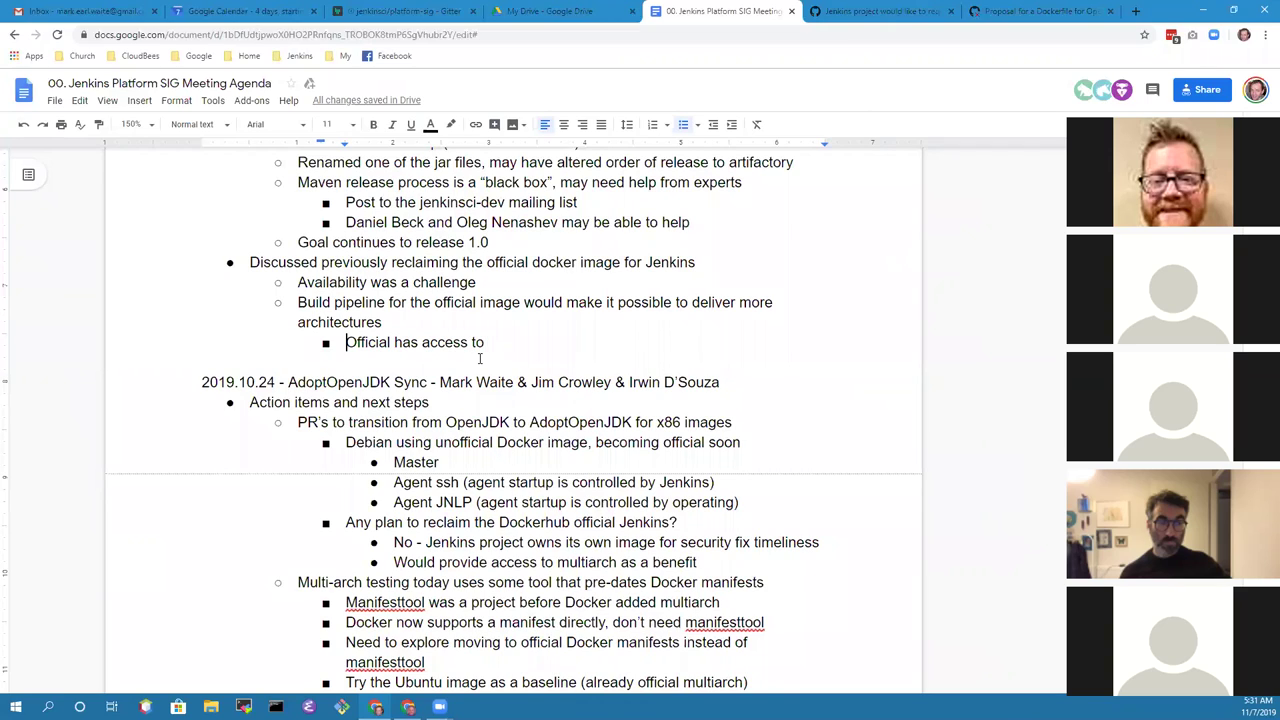
type("Docker")
key("Delete")
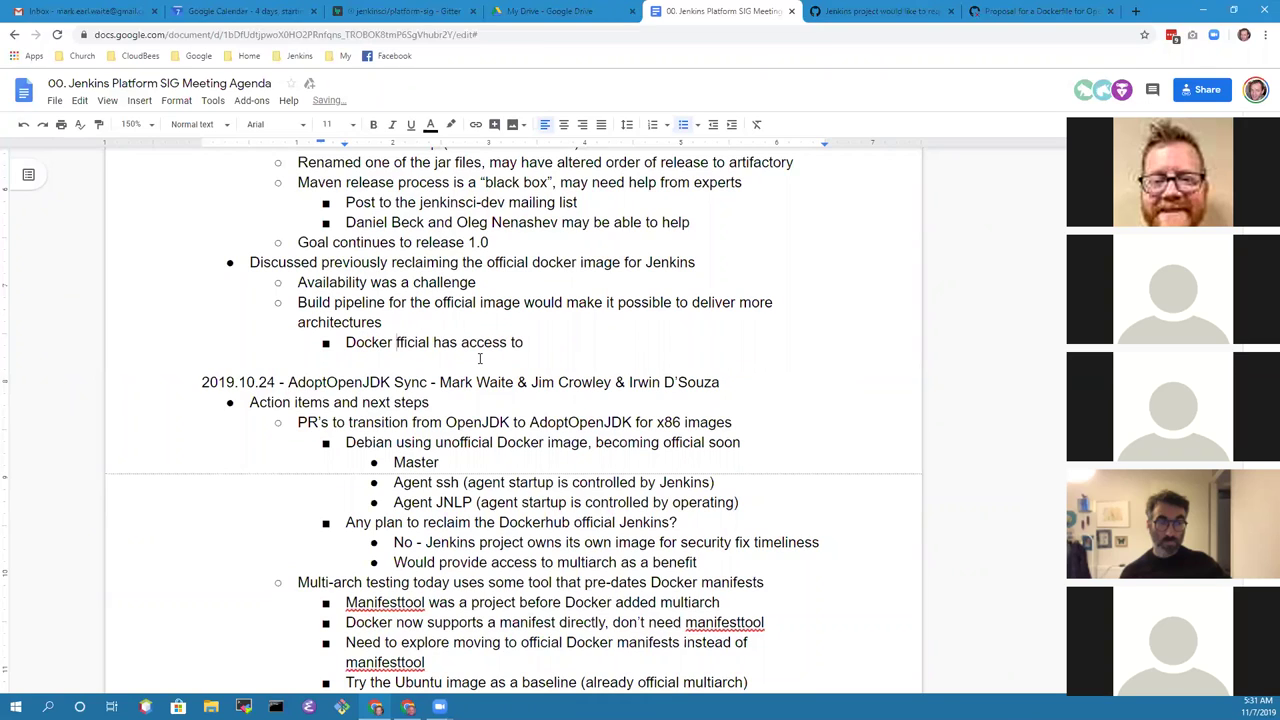
type("o")
key("End")
type("hardw")
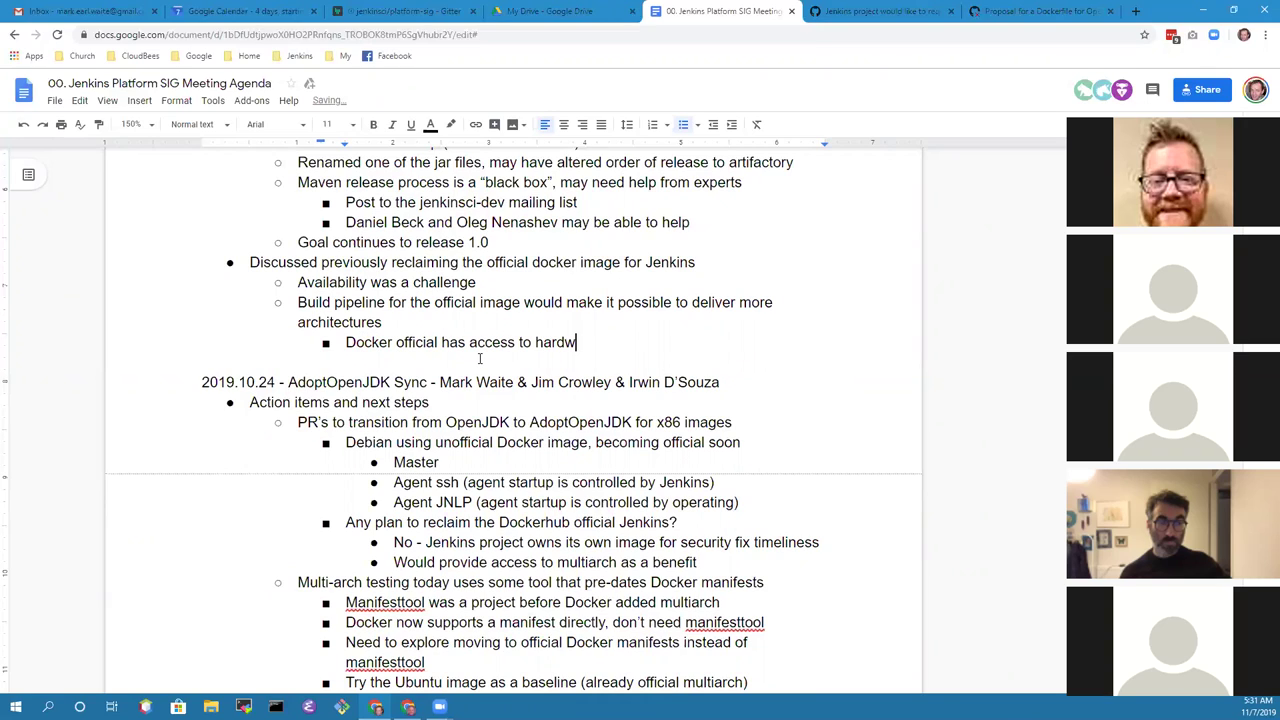
type("are not availabl")
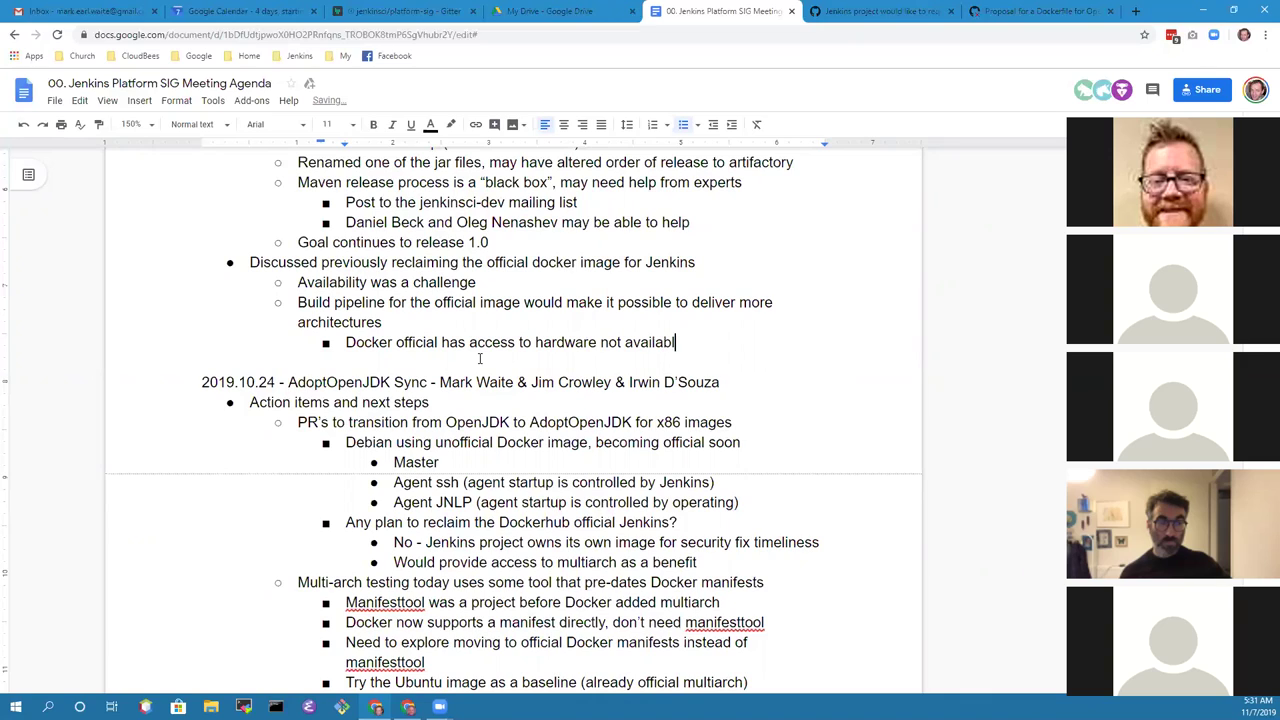
type("e on ci.jenkins.io")
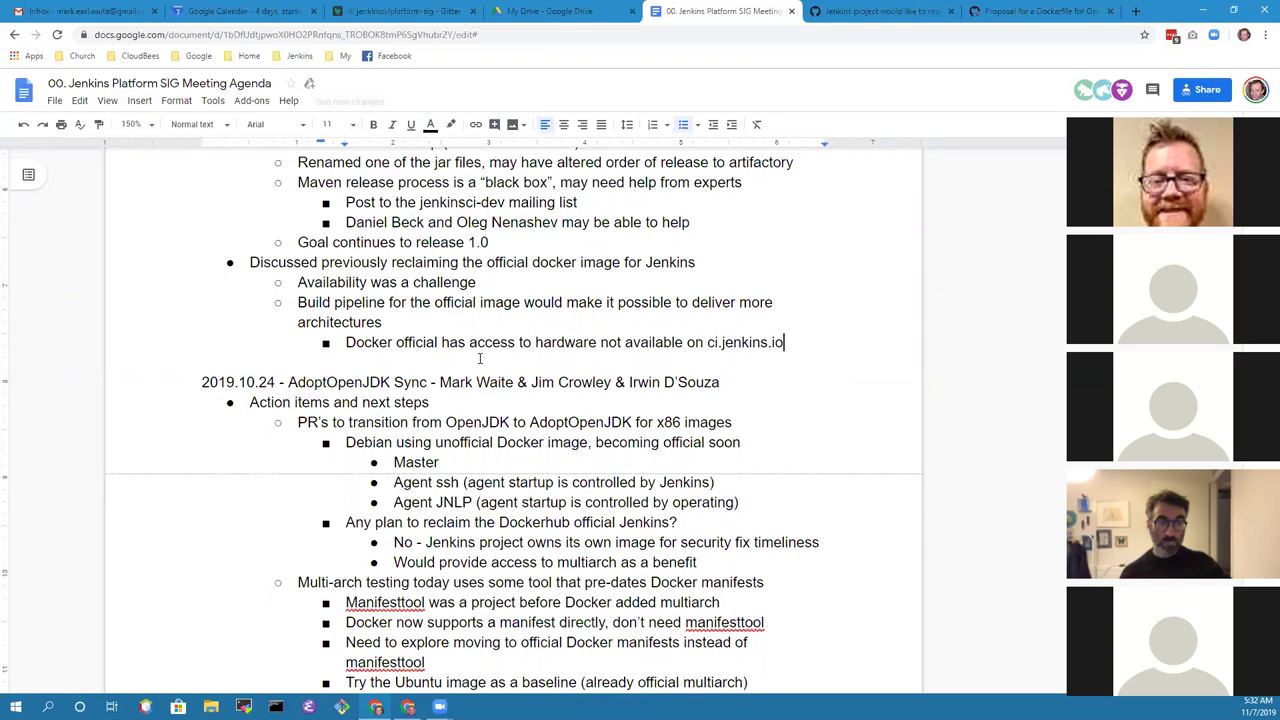
Step: Start a 'Consider a' bullet below the ci.jenkins.io hardware note
key("Return")
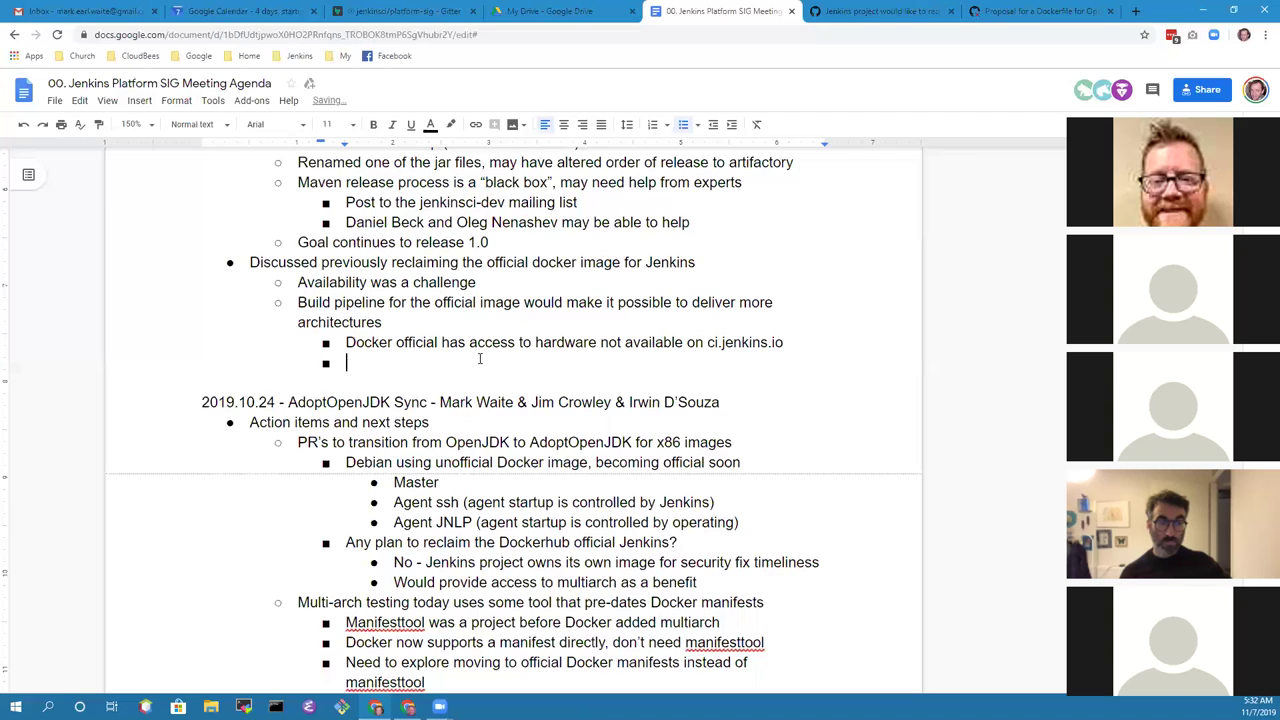
type("Consider a sw")
key("BackSpace")
key("BackSpace")
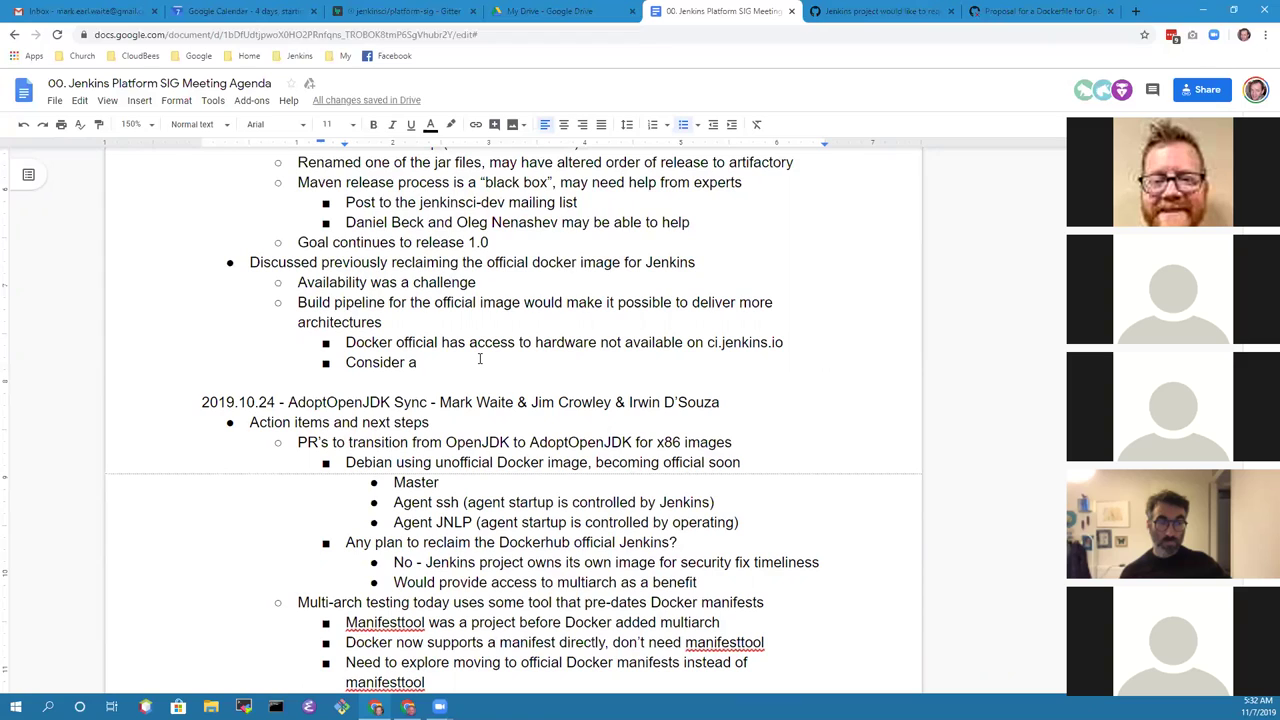
key("Up")
key("Home")
key("shift+End")
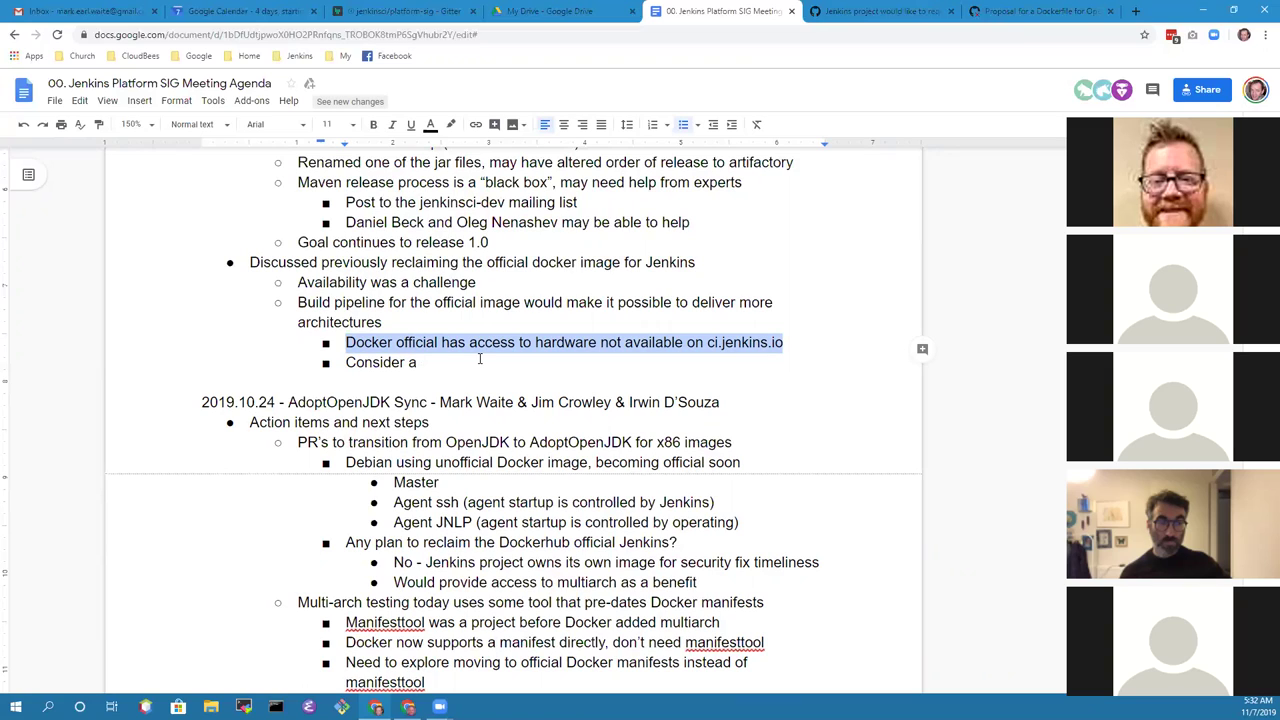
key("Left")
key("End")
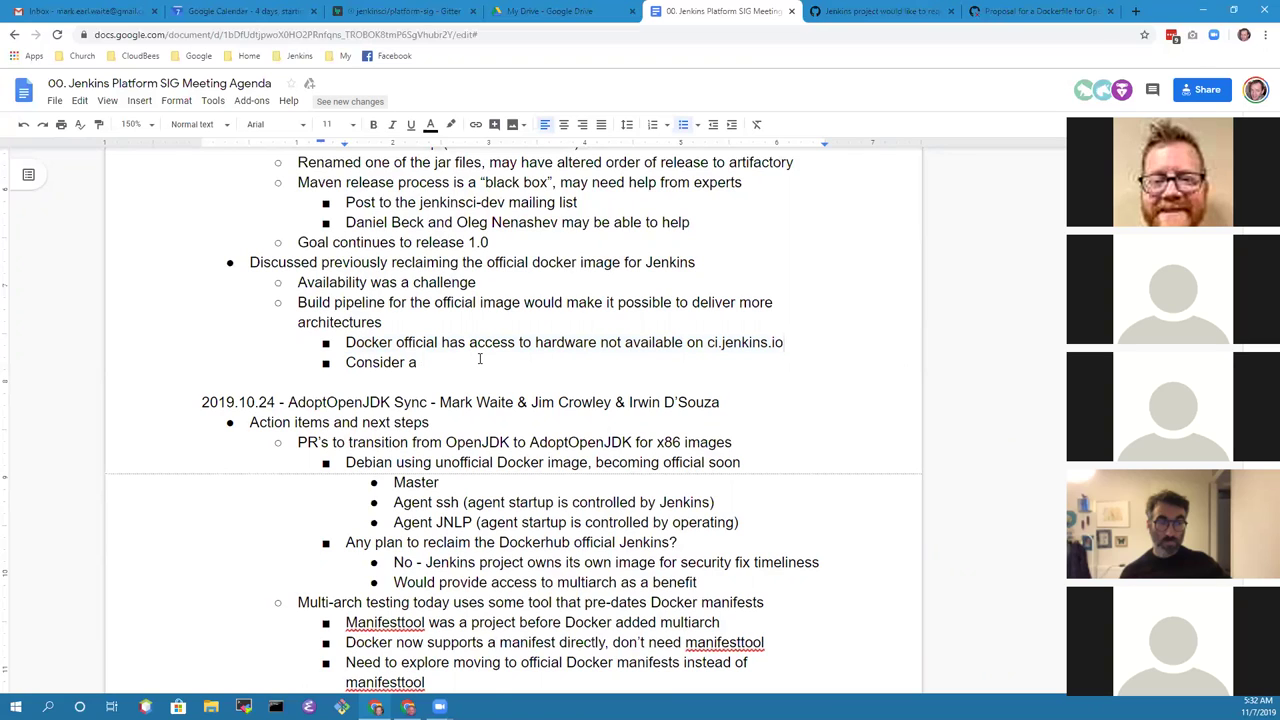
Step: Add a nested bullet listing the architectures: 'Includes s390, ARM, POWER, amd64, etc.'
key("Return")
key("Tab")
type("Includes s390, ARM, ")
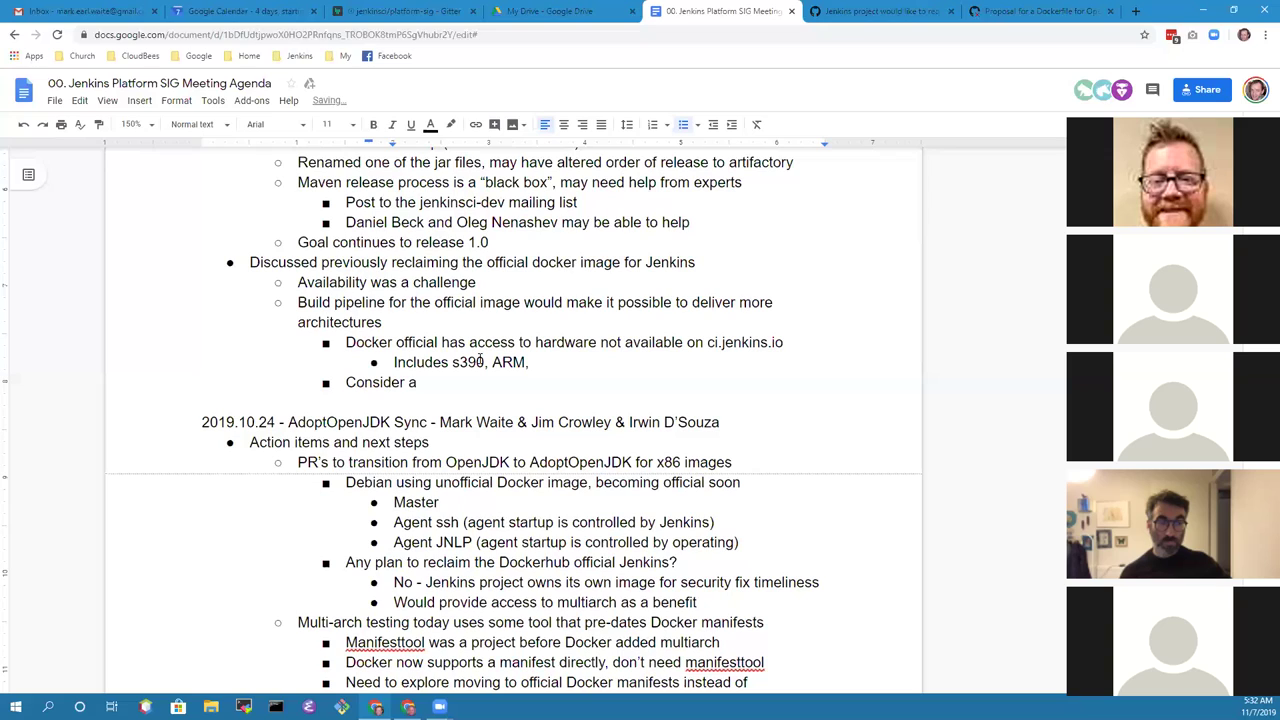
type("amd64, etc.")
key("ctrl+Left")
key("ctrl+Left")
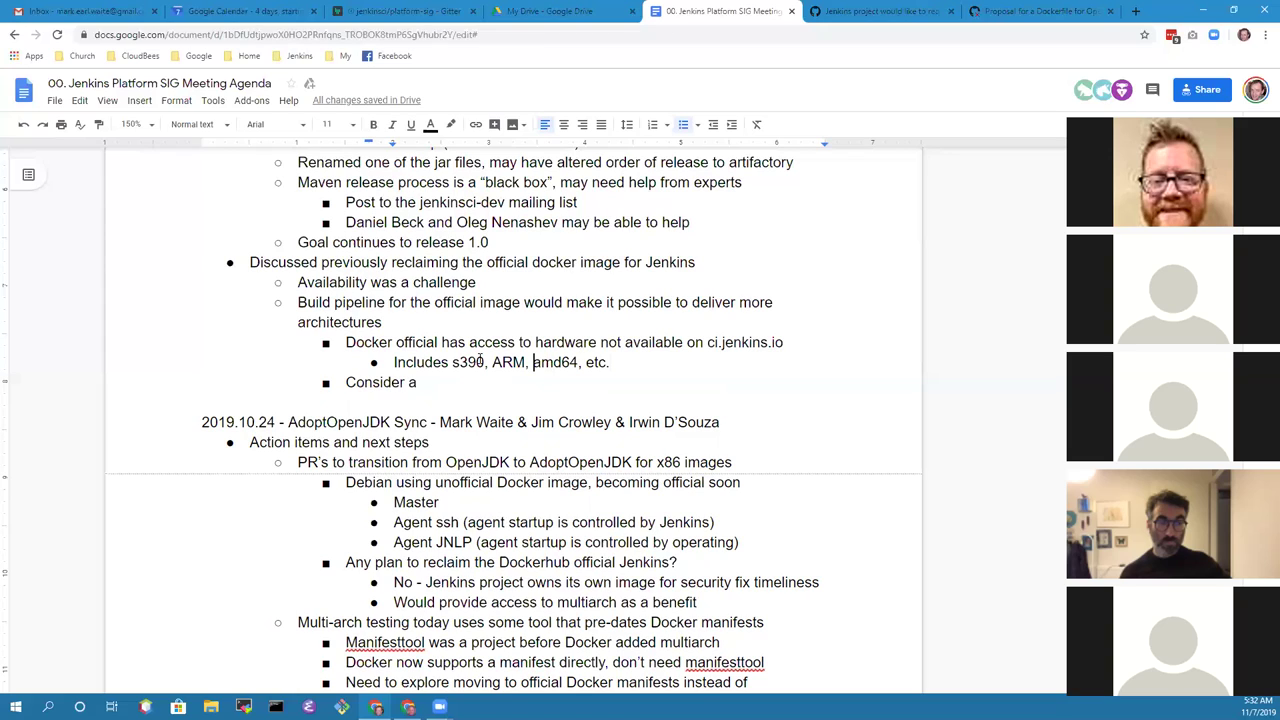
type("POWER,")
key("End")
Step: Note no Windows autobuild for Docker (in roadmap, not progressing) and Docker Inc's own Windows images outside Dockerhub
key("Return")
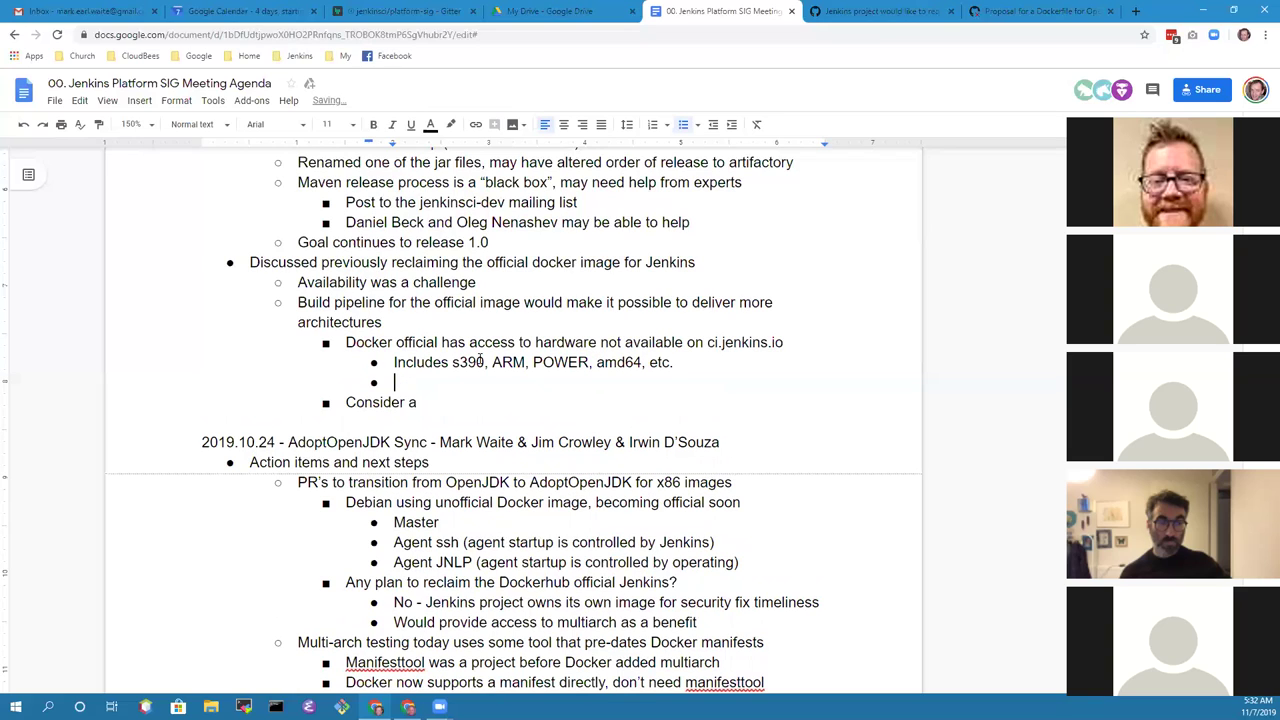
type("No Windows a")
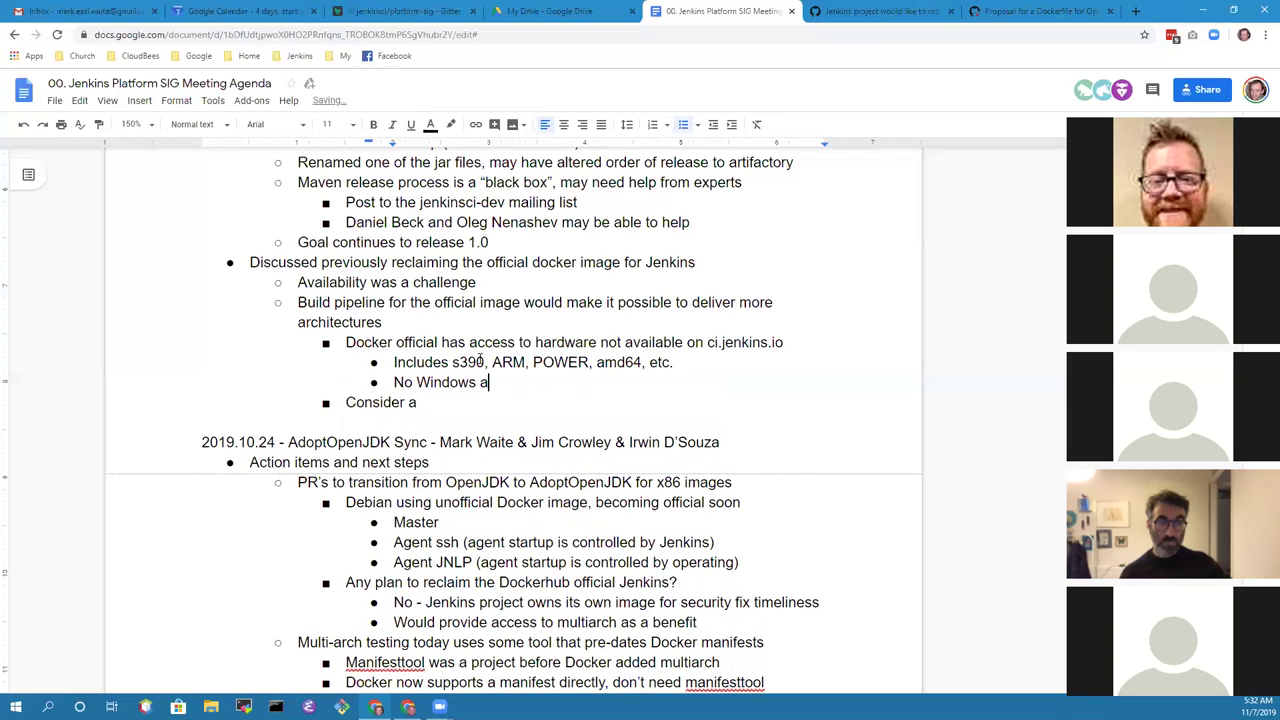
type("utobuild for Docker")
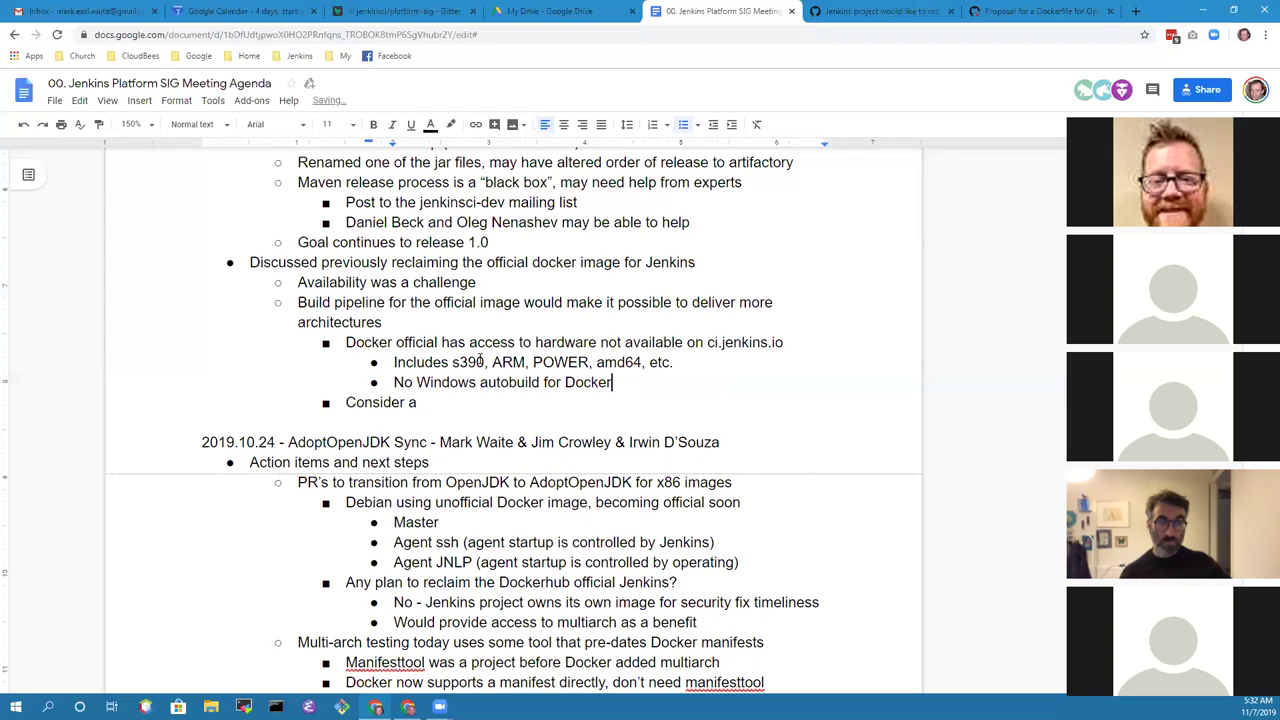
type(" (in roadmap, not progressing)")
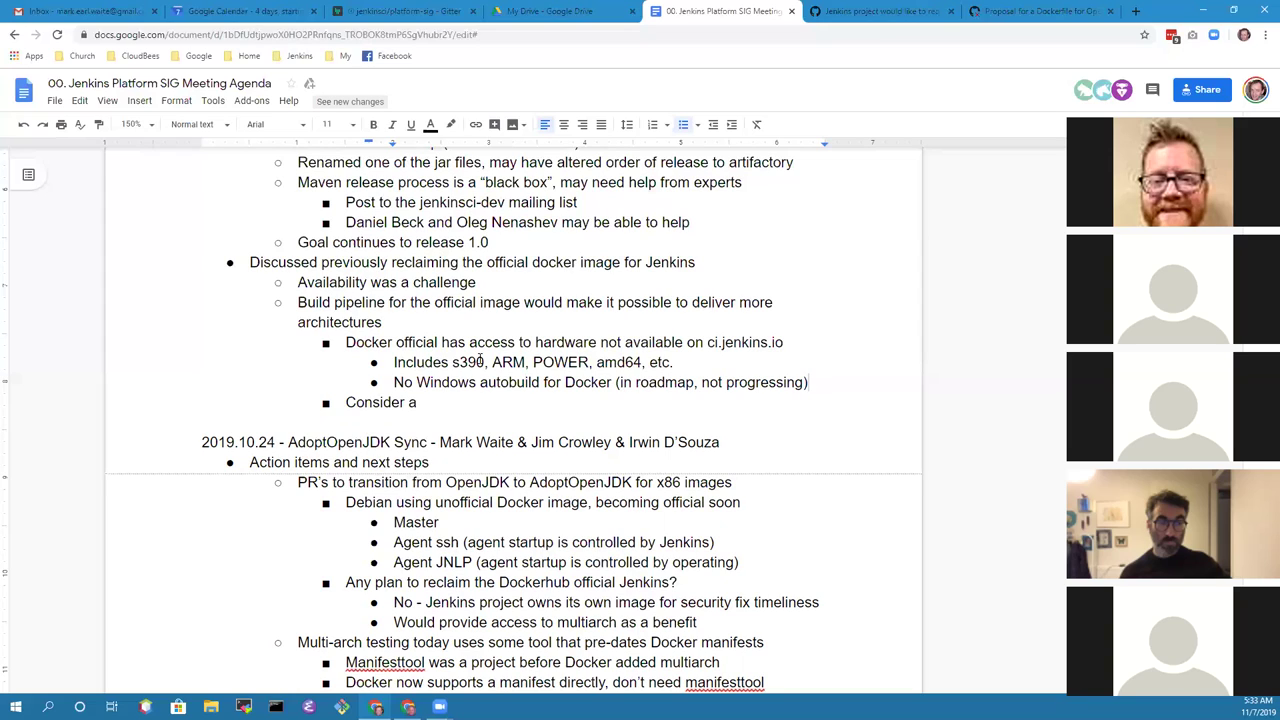
key("Return")
type("Docker ")
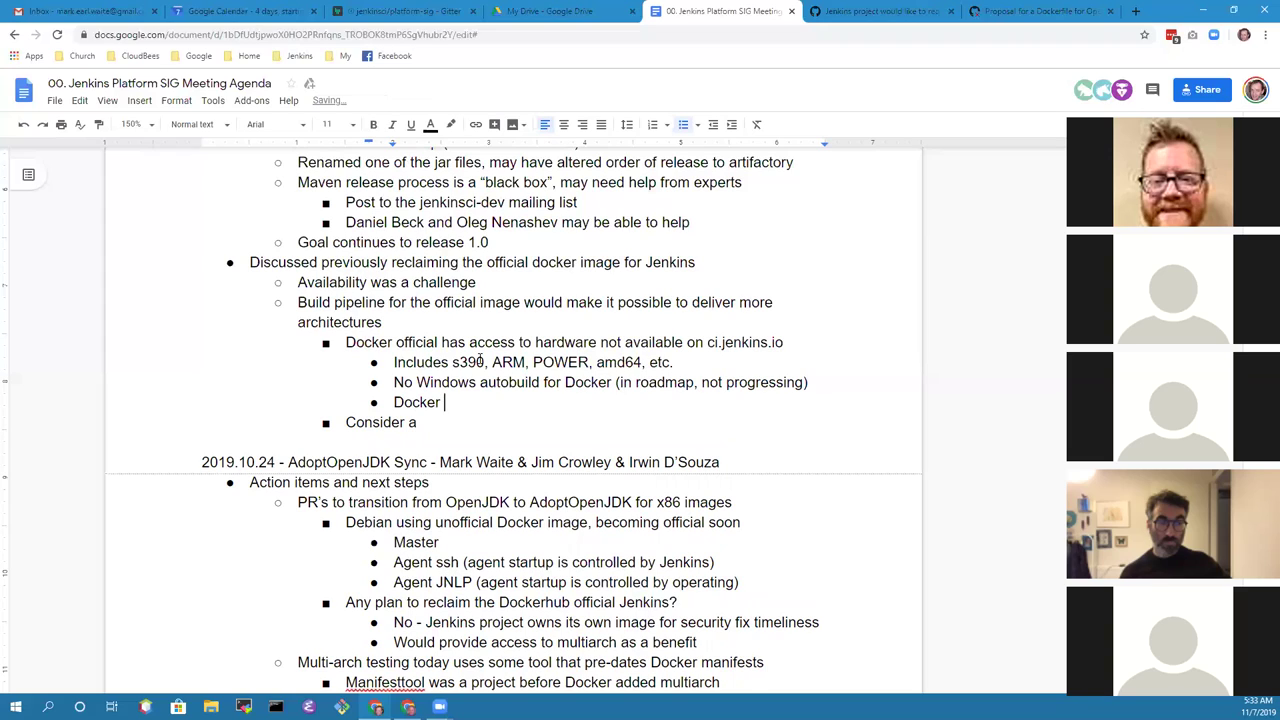
type("Inc has own Win")
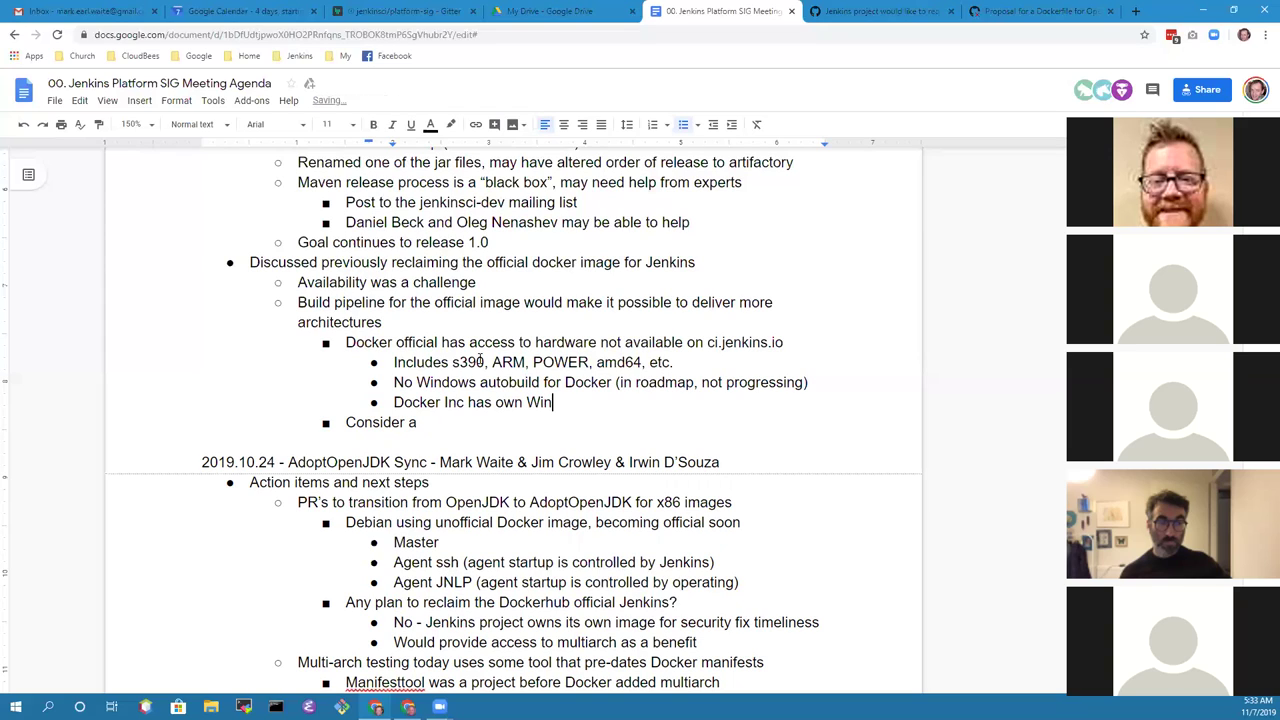
type("dows images outside H")
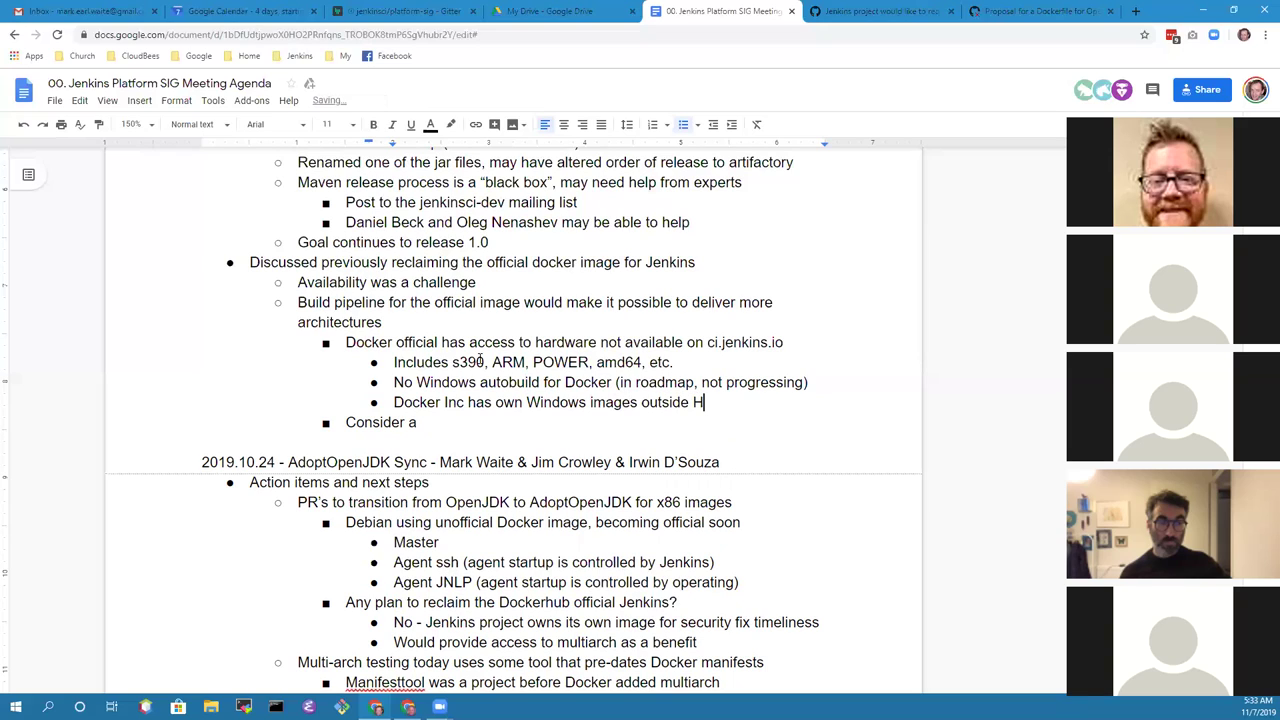
key("BackSpace")
type("Dockerhub")
Step: Outdent a new bullet and begin noting a contributor used GitHub actions to deliver Windows
key("Return")
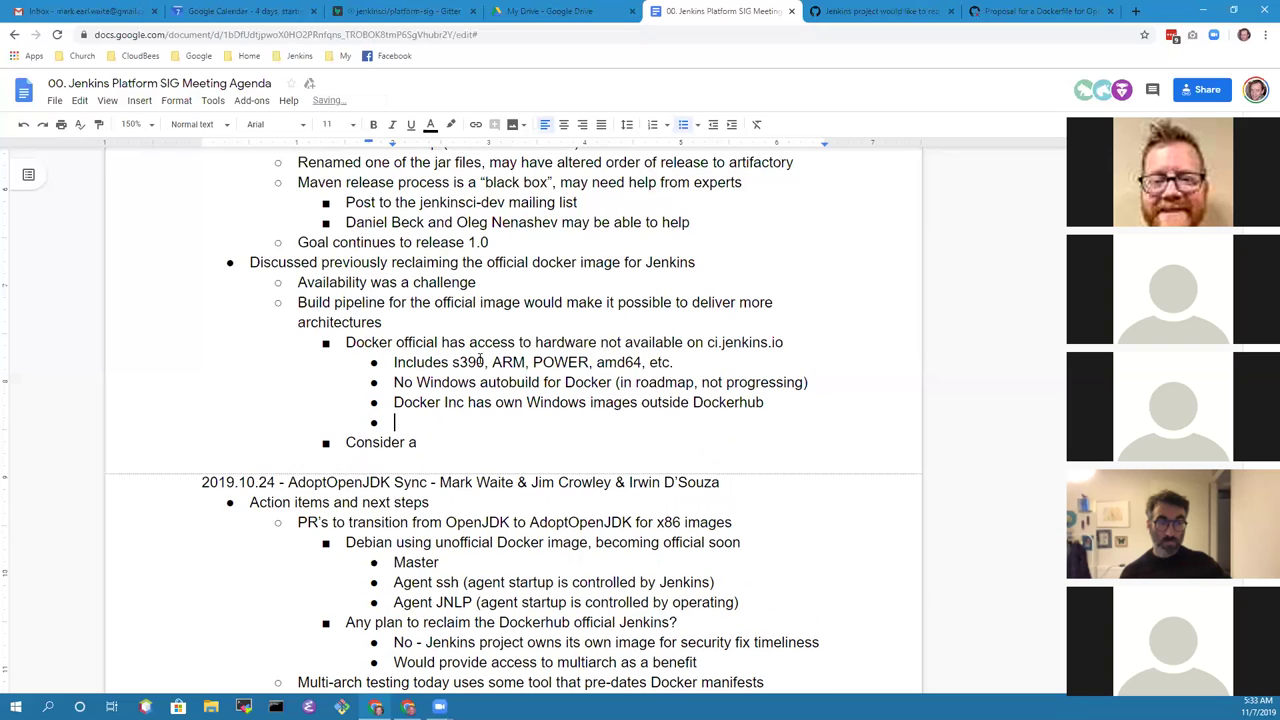
key("shift+Tab")
type("Alex used GitHub")
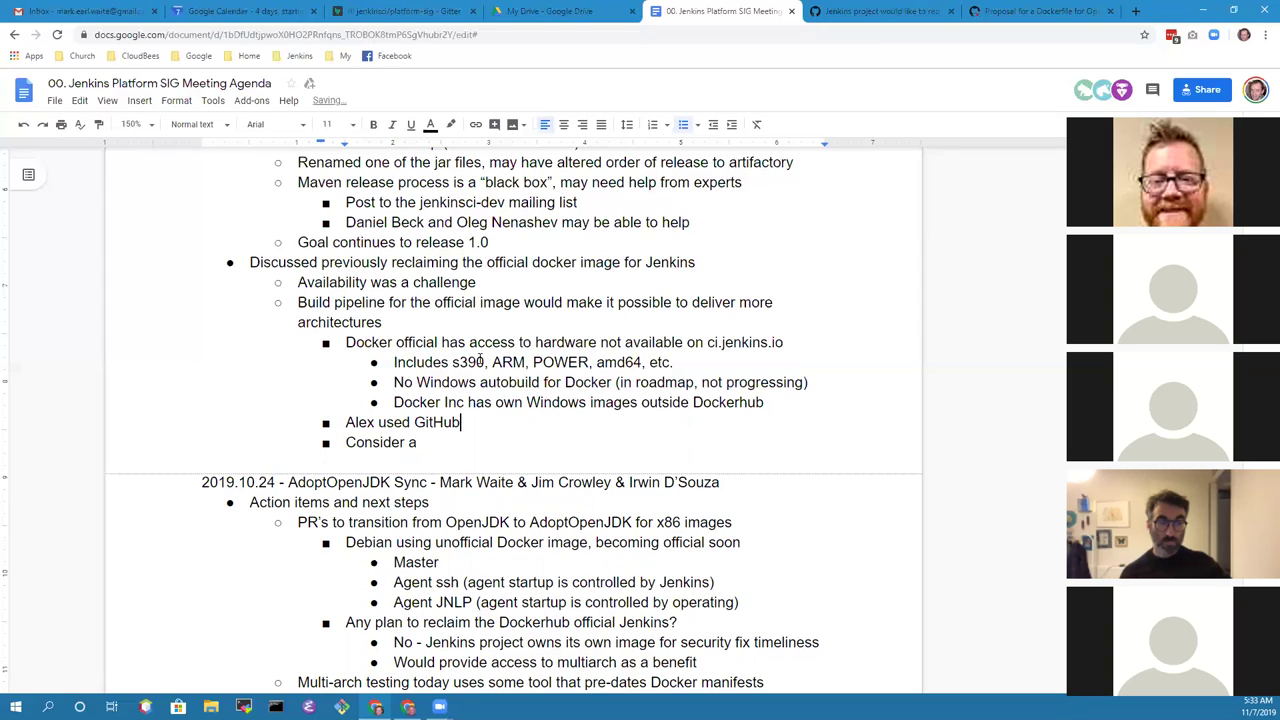
type(" actions to deliver Win")
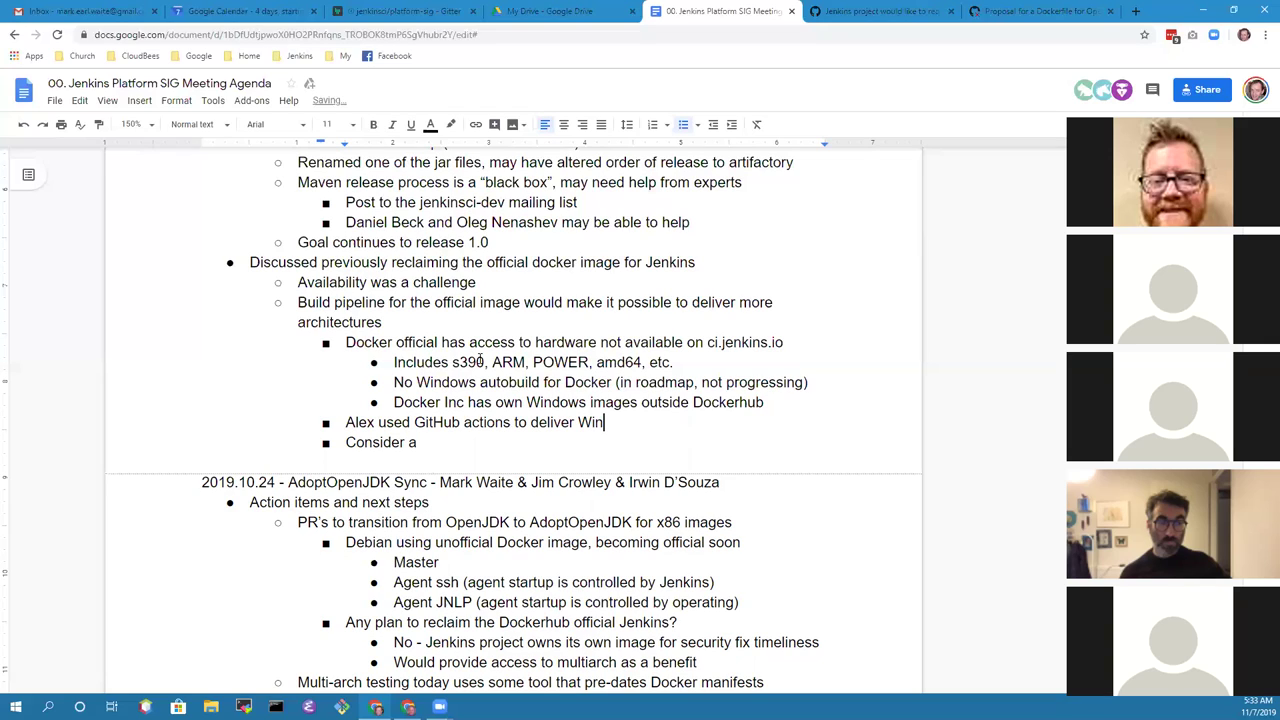
type("dows images")
Step: Review the Windows autobuild and GitHub actions lines by selecting their text
key("Home")
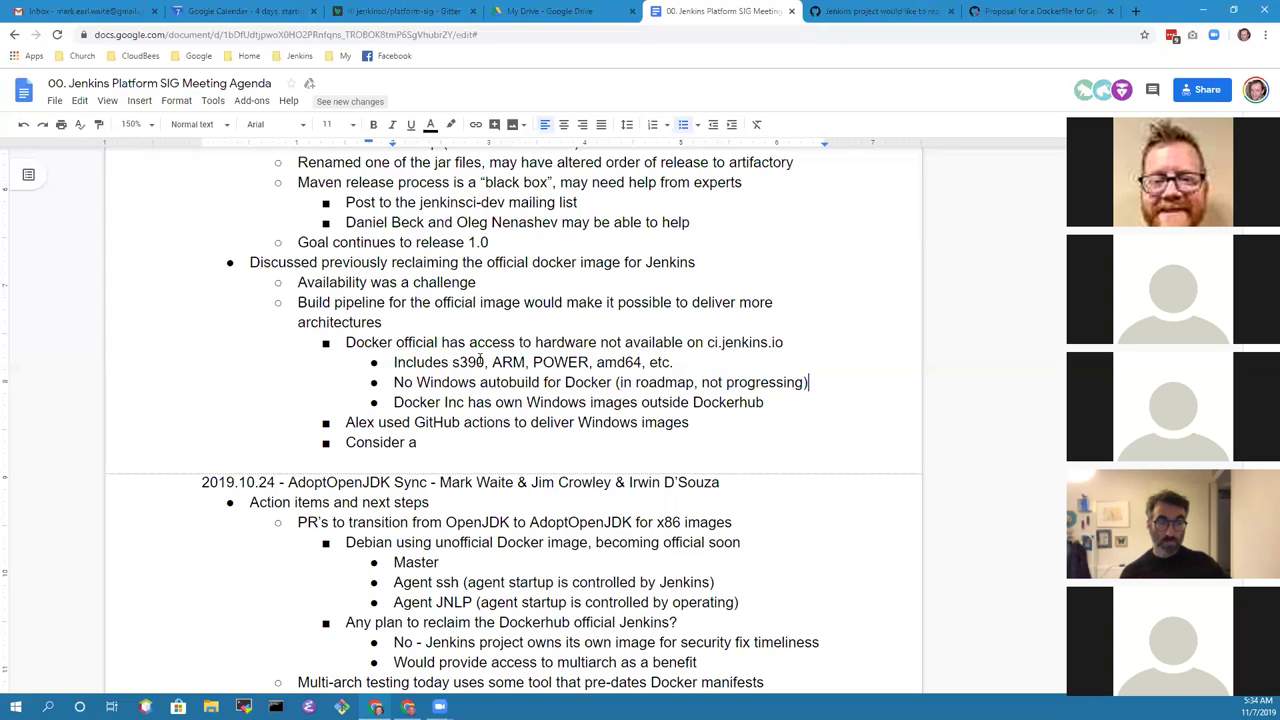
key("ctrl+shift+Right")
key("ctrl+shift+Right")
key("ctrl+shift+Right")
key("ctrl+shift+Right")
key("ctrl+shift+Right")
key("shift+Left")
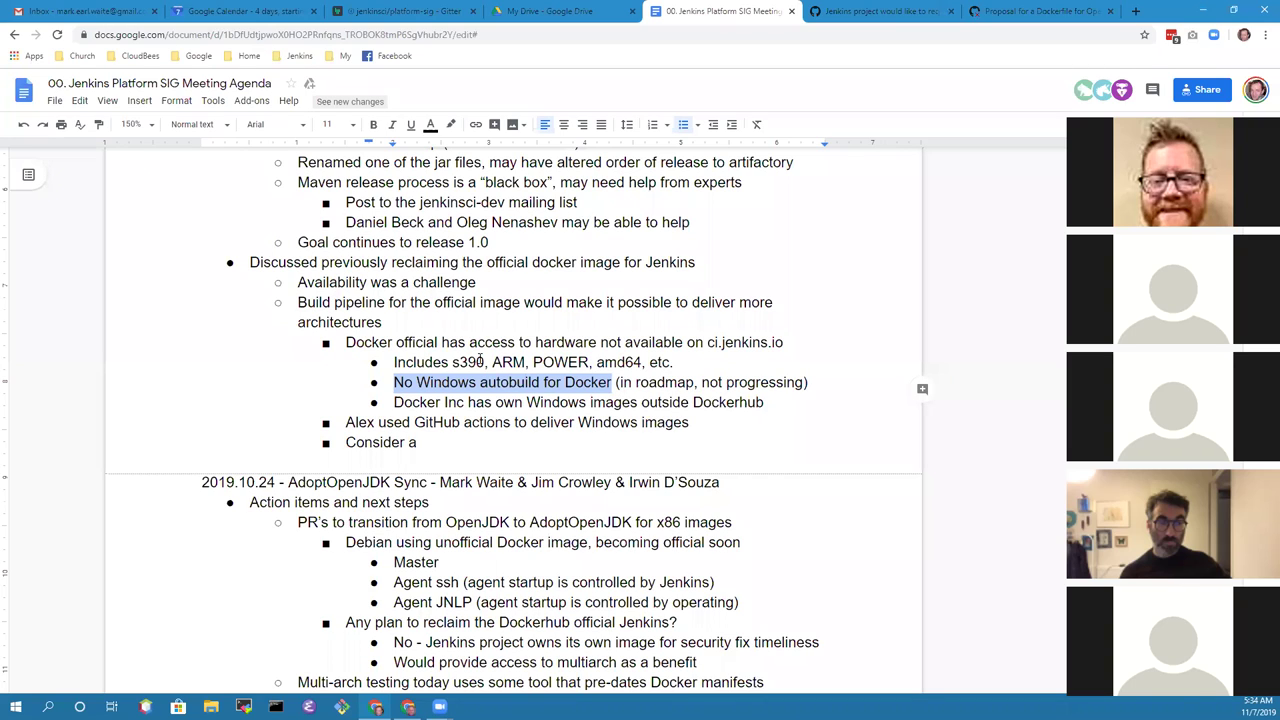
key("Up")
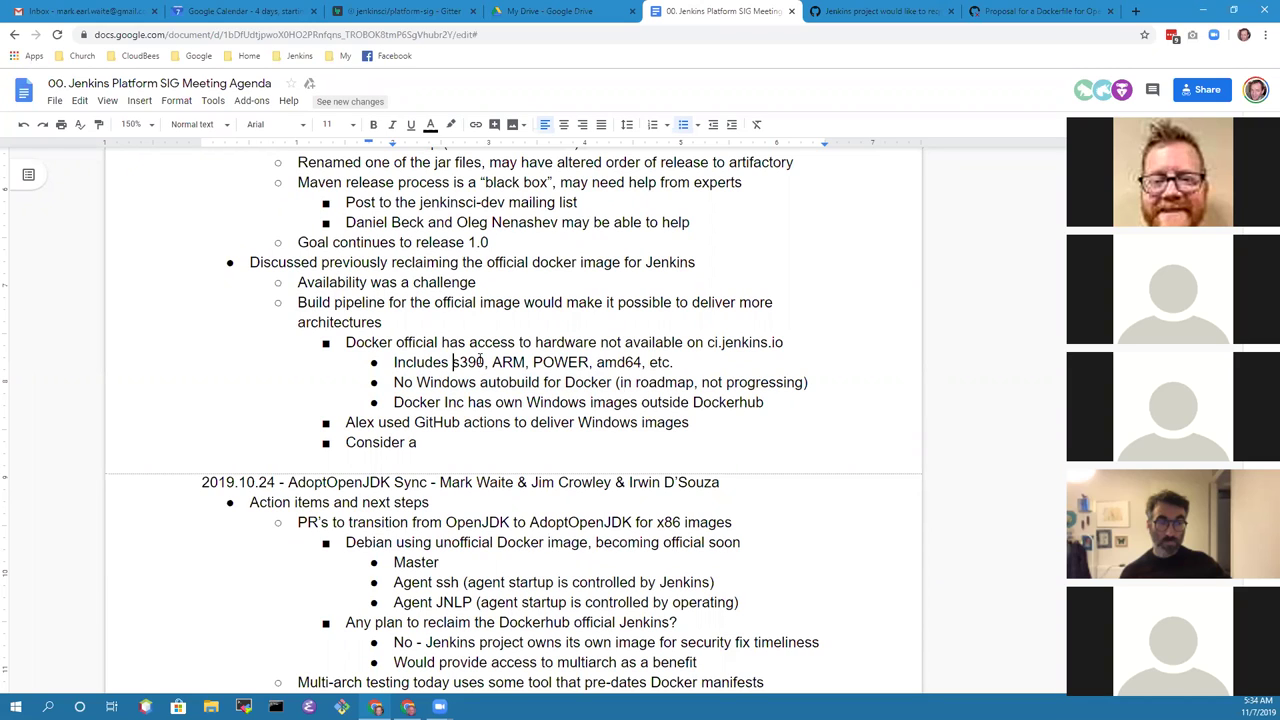
key("Down")
key("Down")
key("Down")
key("Home")
key("shift+End")
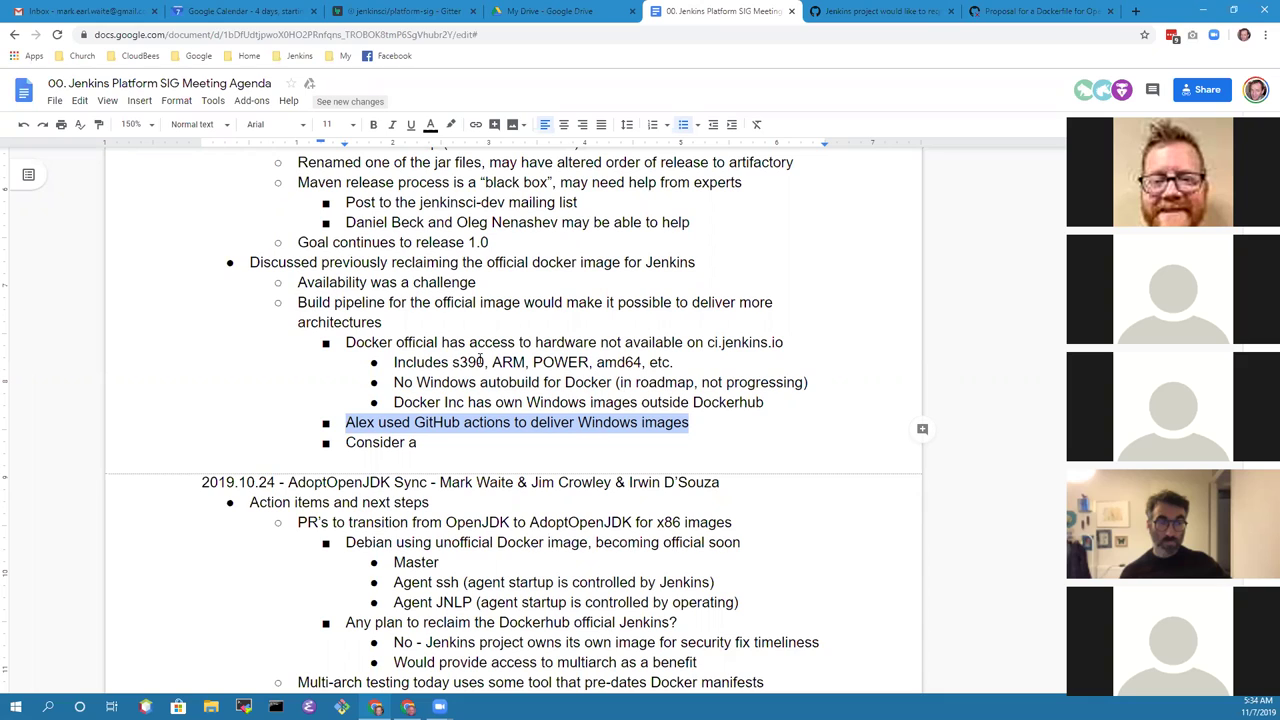
key("End")
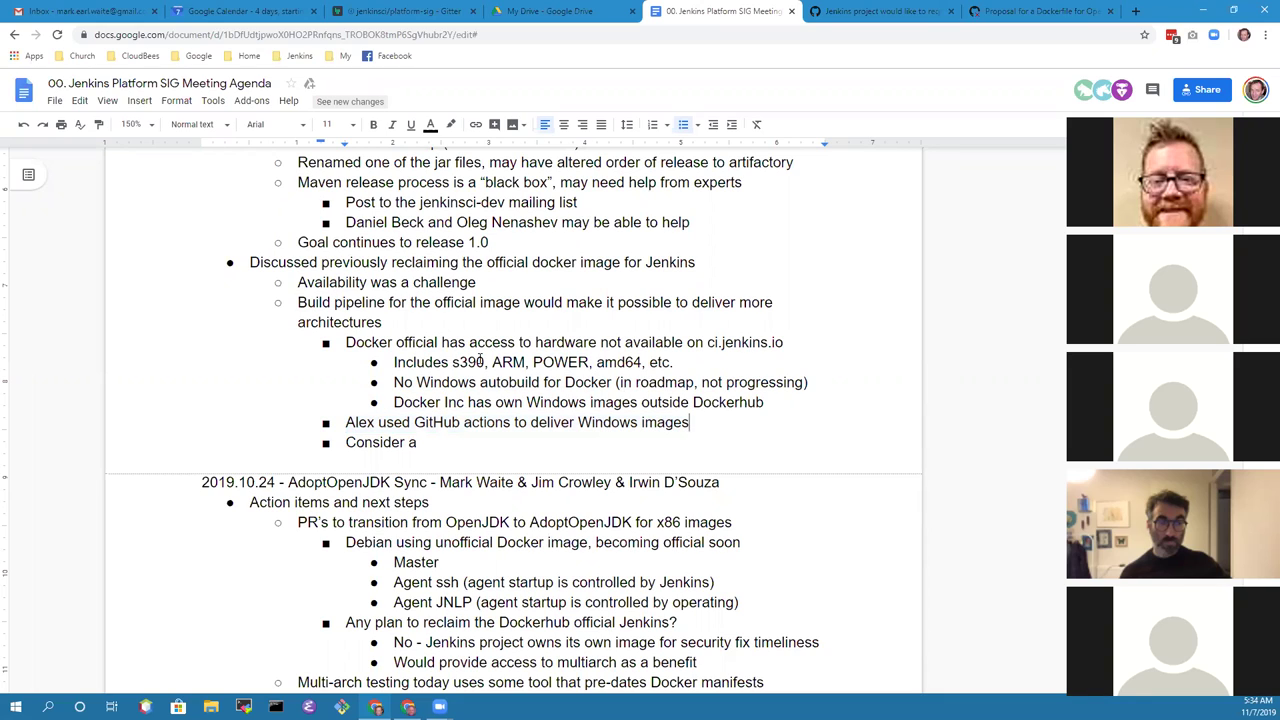
Step: Add a nested question 'Do GitHub actions provide more than Windows & Linux' under the GitHub actions note
key("Return")
key("Tab")
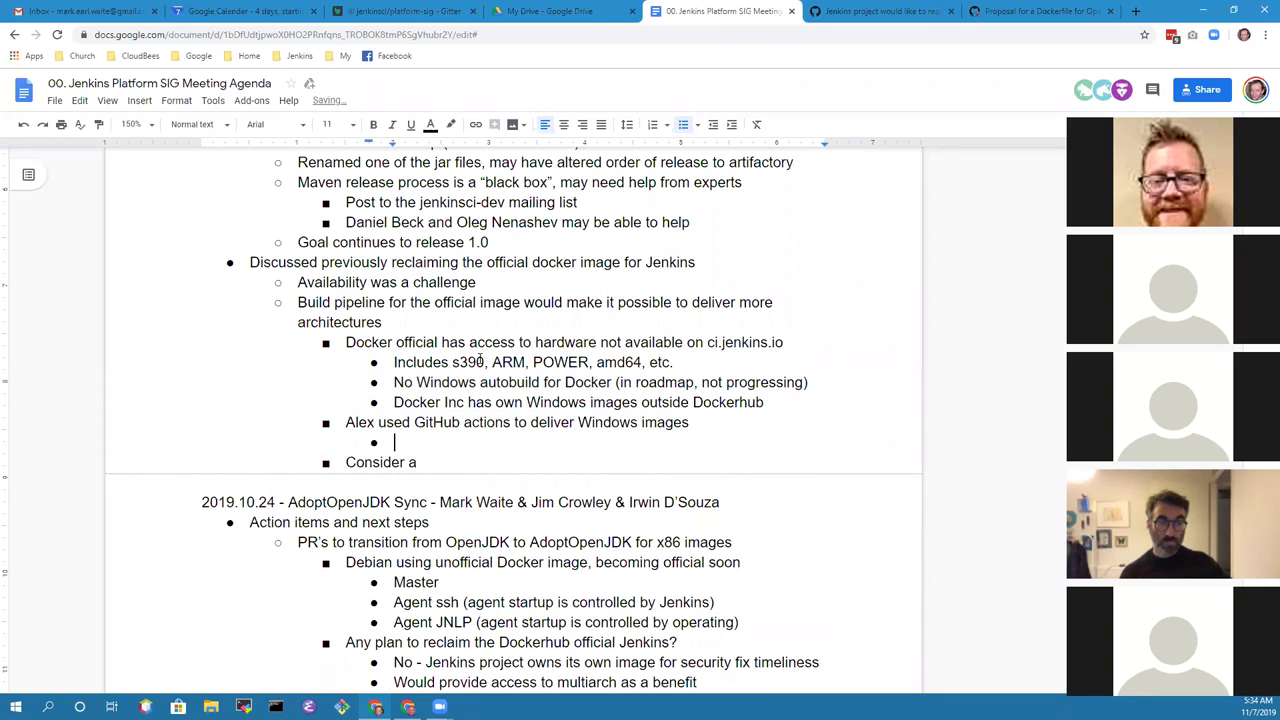
type("Should we consider")
key("shift+Home")
key("BackSpace")
type("Does")
key("BackSpace")
key("BackSpace")
key("BackSpace")
key("BackSpace")
type("Do GitHub actions ")
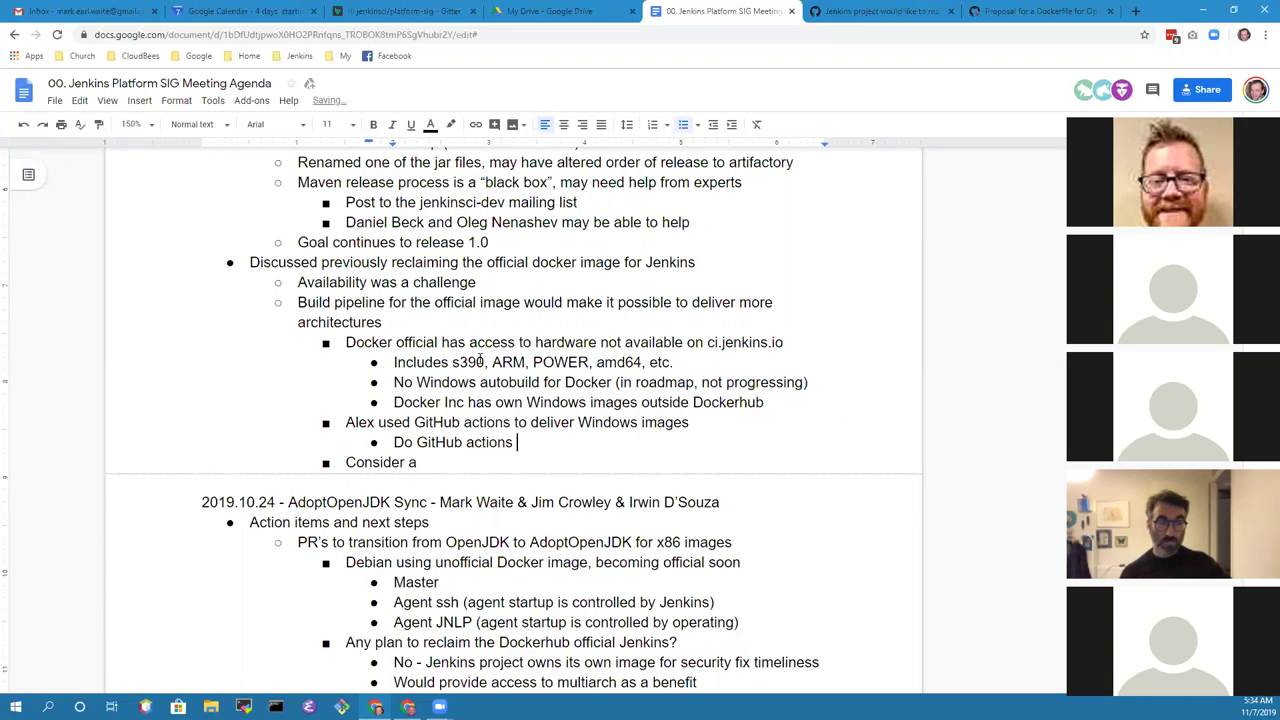
type("provide more than Windows & Linux")
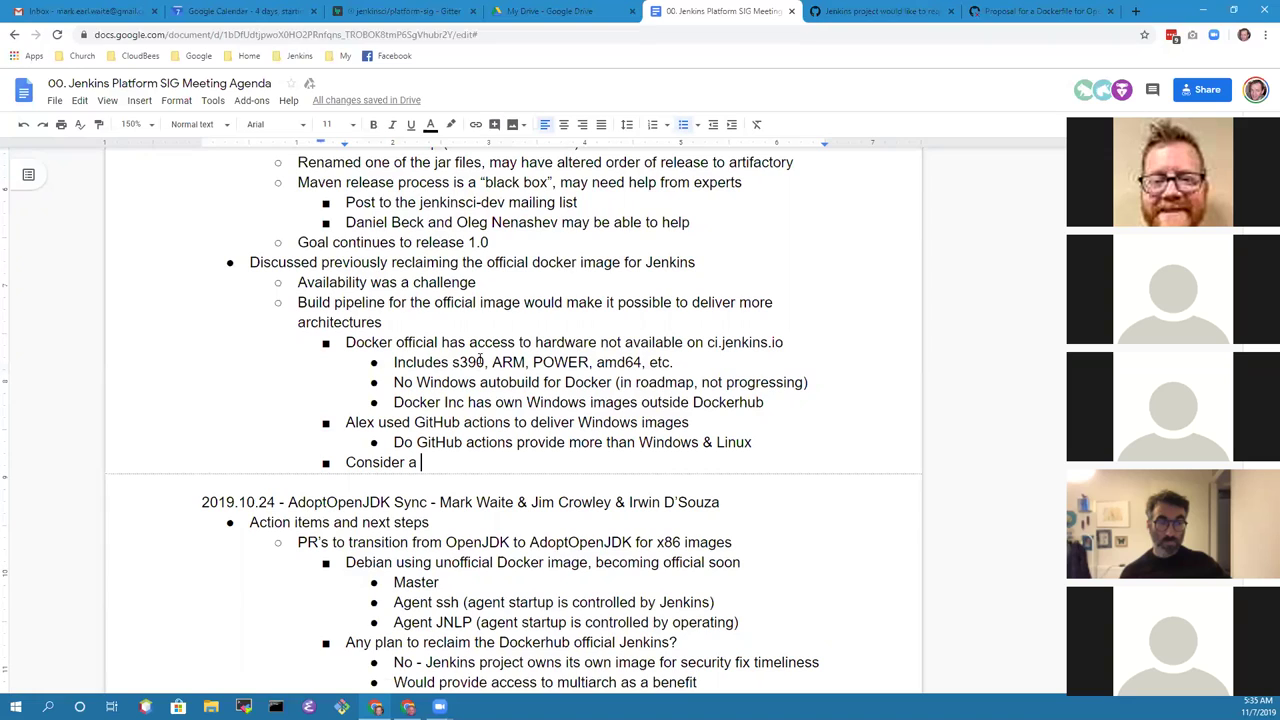
Step: Replace 'Consider a' with 'TravisCI supports ARM and POWER in beta, may have s390' and add an empty bullet
key("shift+Home")
type("TravisCI ")
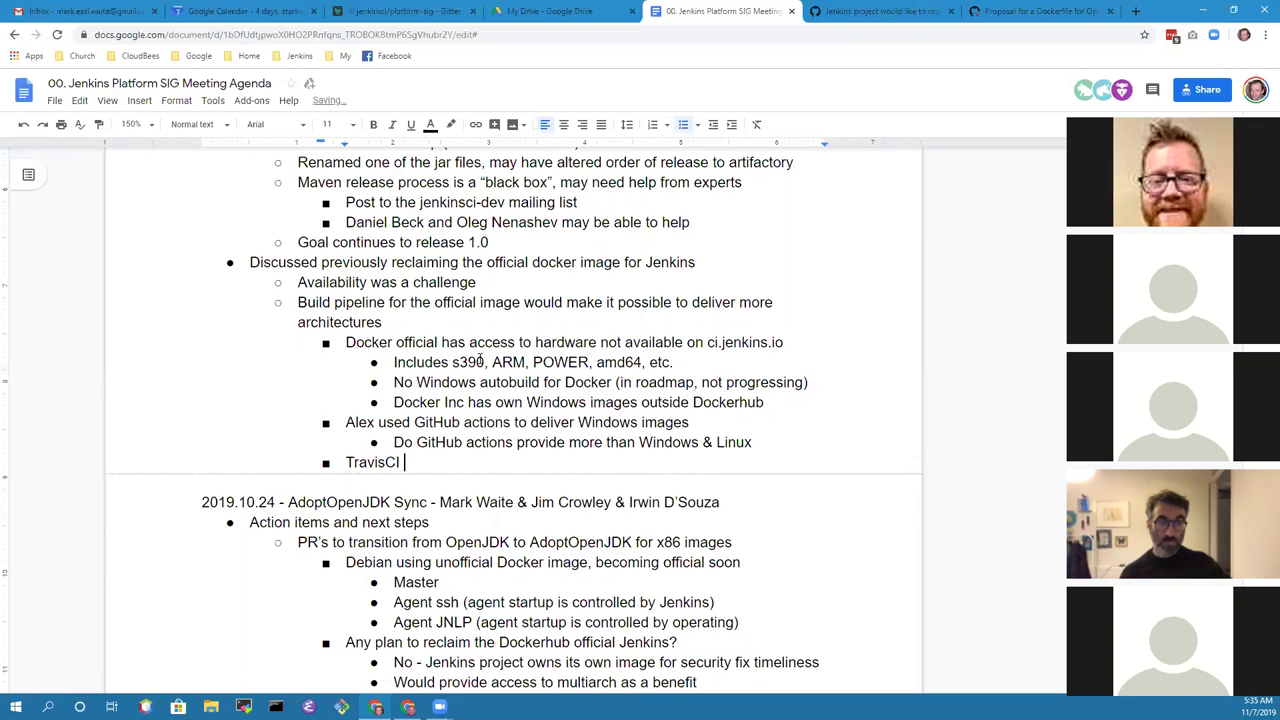
type("supports ARM in")
key("BackSpace")
key("BackSpace")
key("BackSpace")
type("and POWER in beta (")
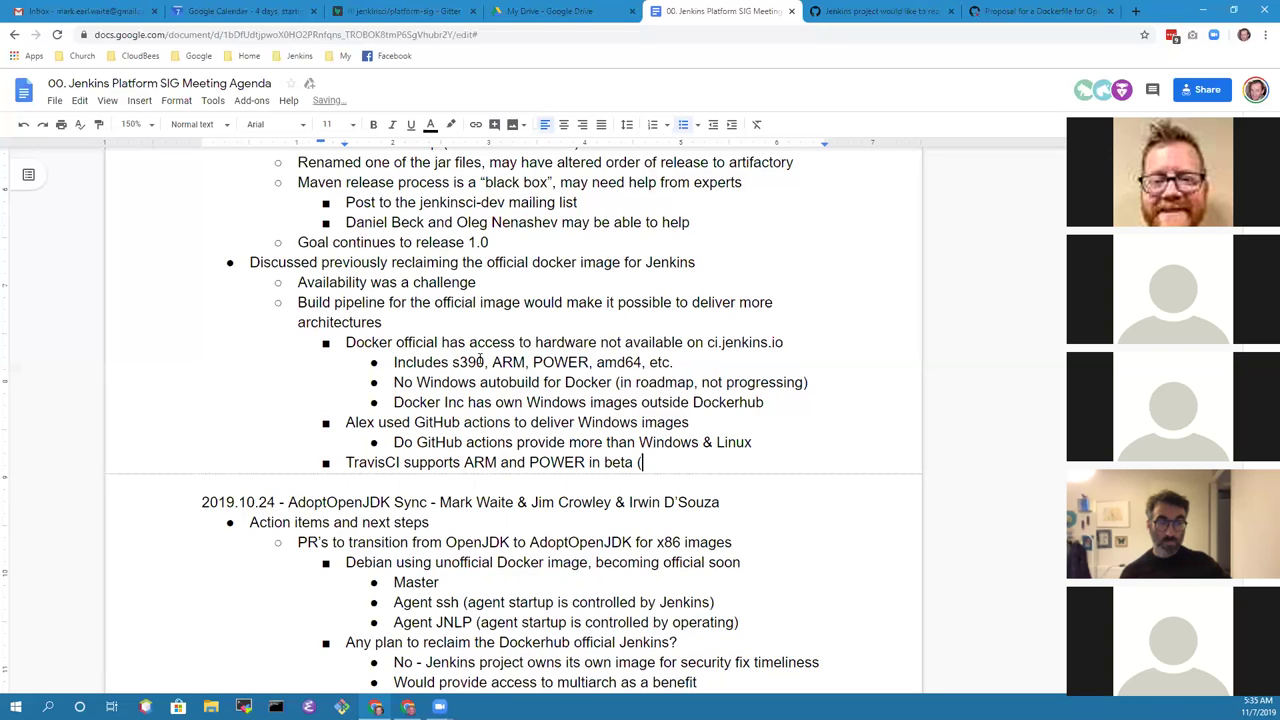
key("BackSpace")
key("BackSpace")
type(", may have s390")
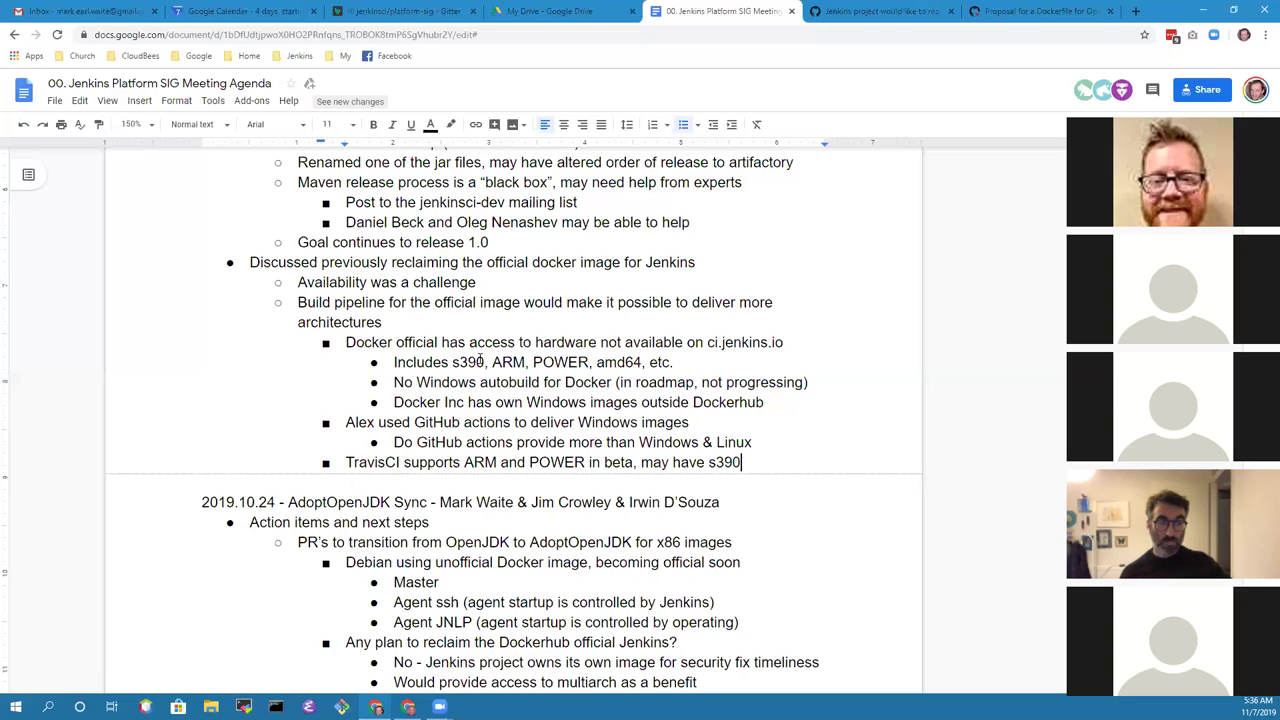
key("Return")
key("Tab")
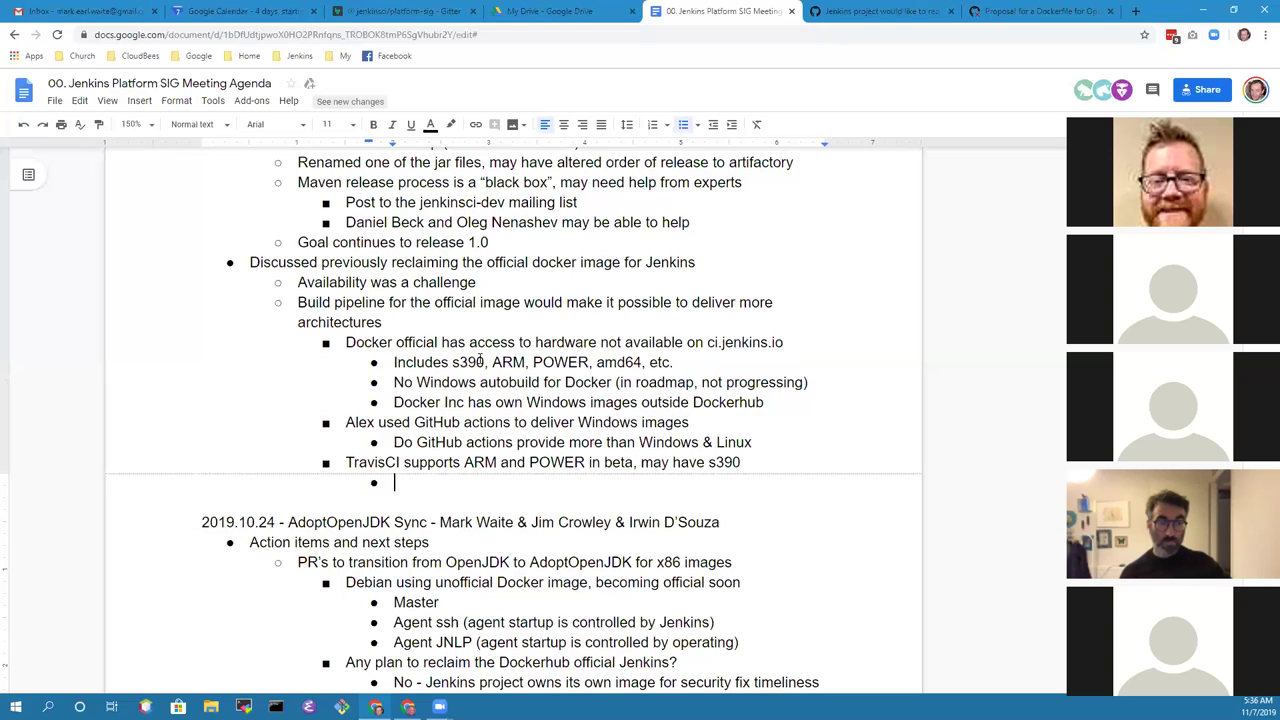
key("shift+Tab")
key("shift+Tab")
Step: End the Windows & Linux question with a question mark
key("Up")
key("Up")
key("End")
type("?")
key("Down")
key("Down")
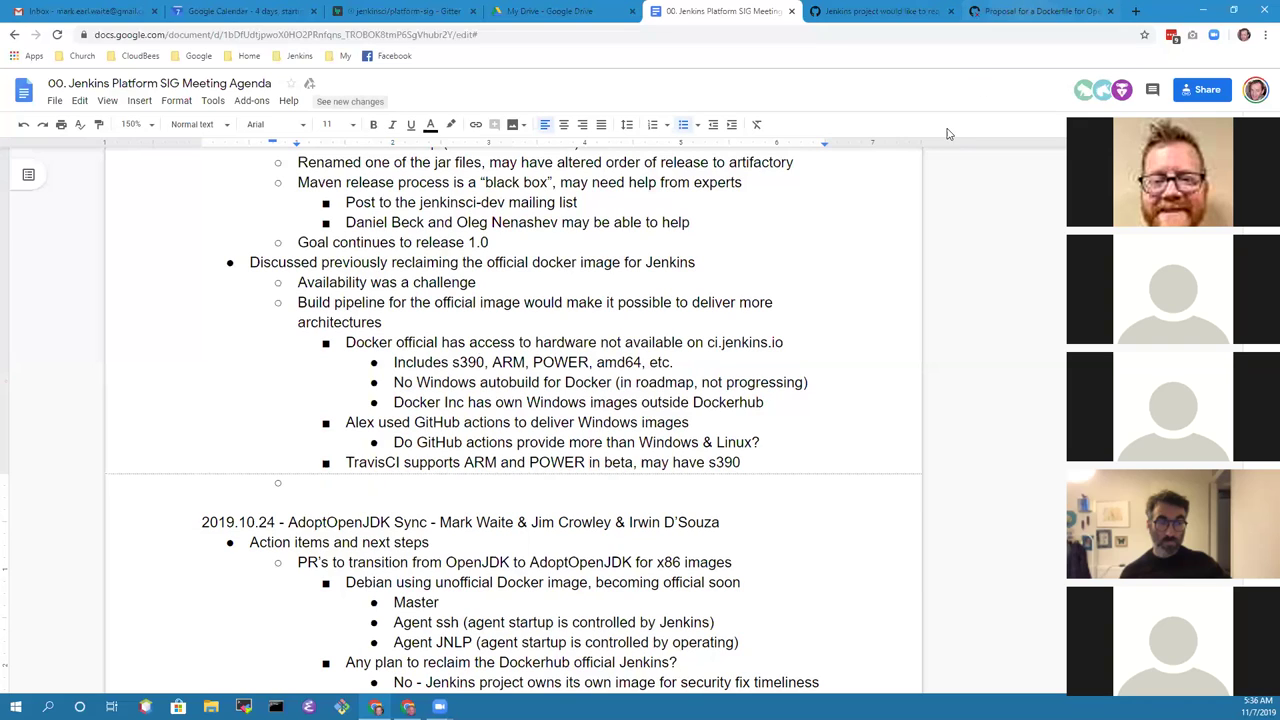
Step: Note GitHub Actions provides compute and a contributor's maven repo has a PR to build with GitHub Actions
key("Up")
key("Up")
key("Return")
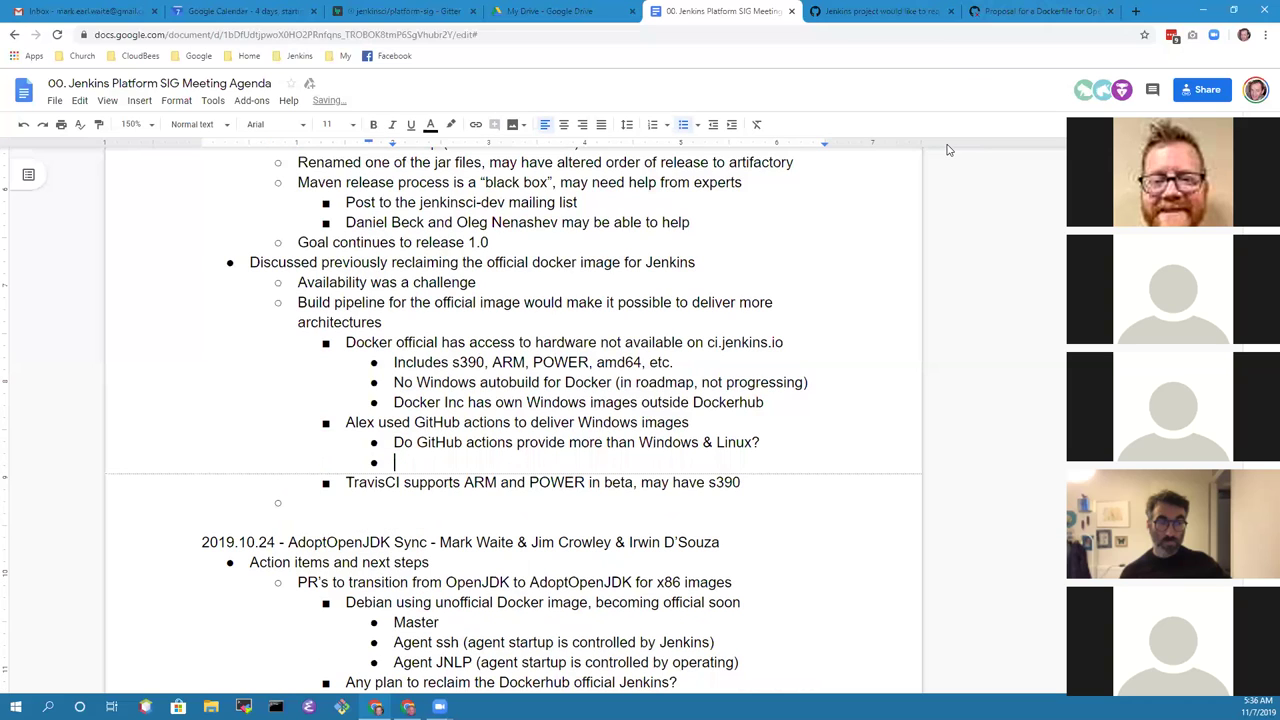
type("Provides compute ope")
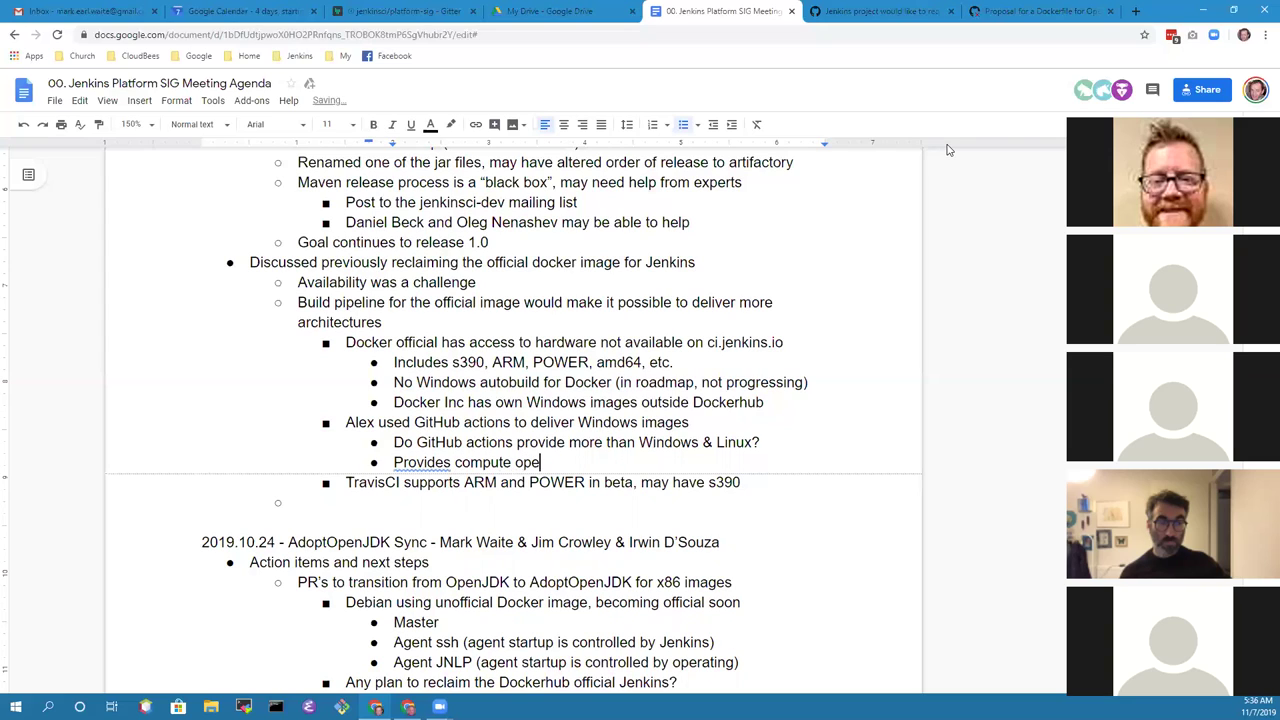
type("rations csanchez's ")
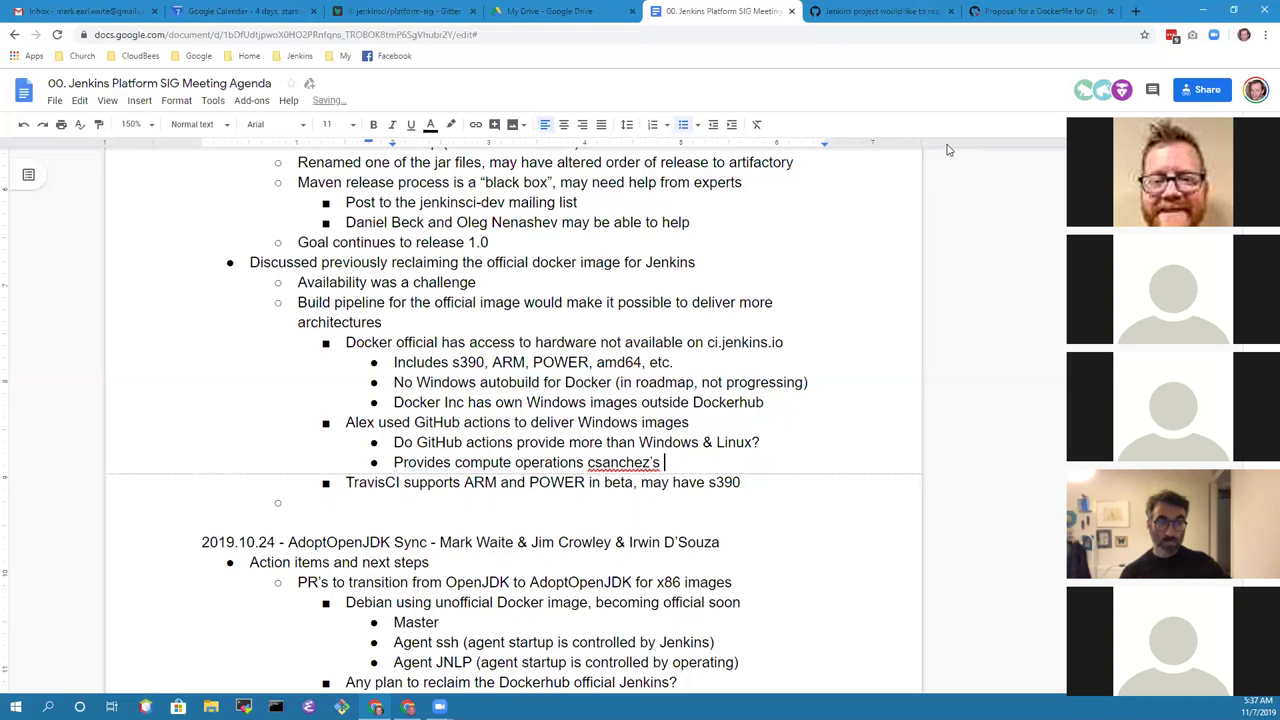
type("maven repo now has a")
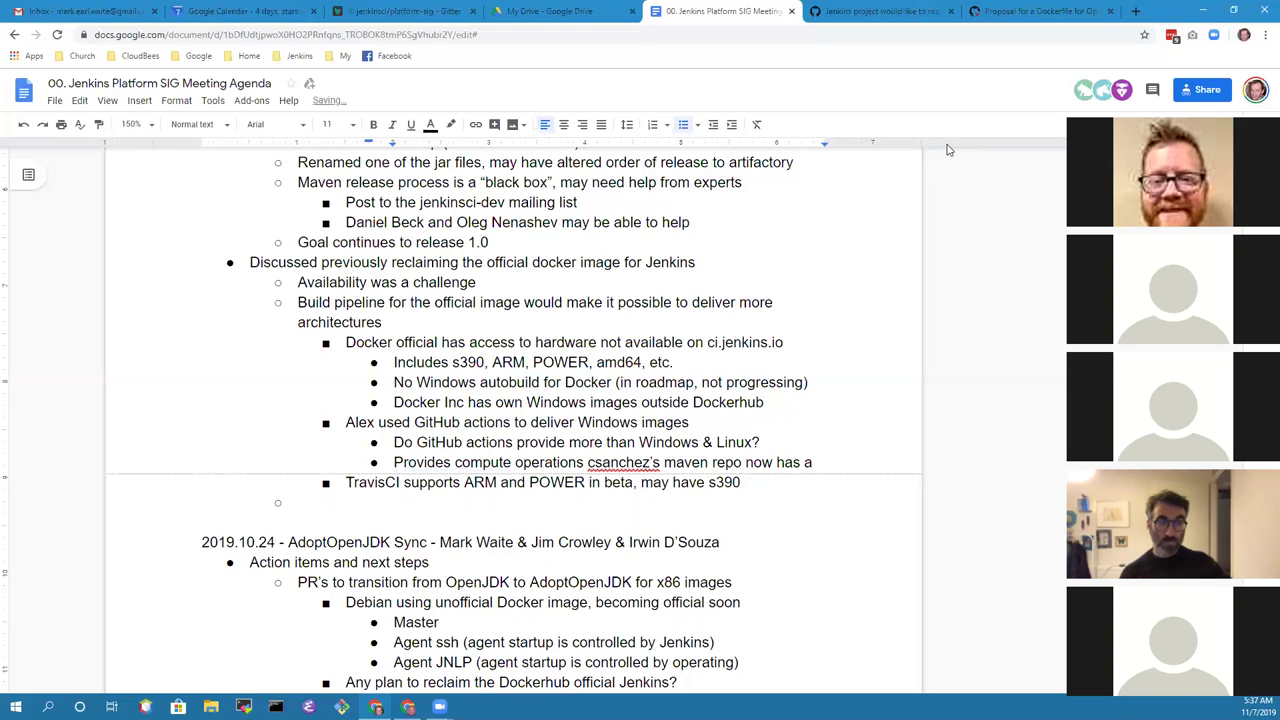
type(" PR ")
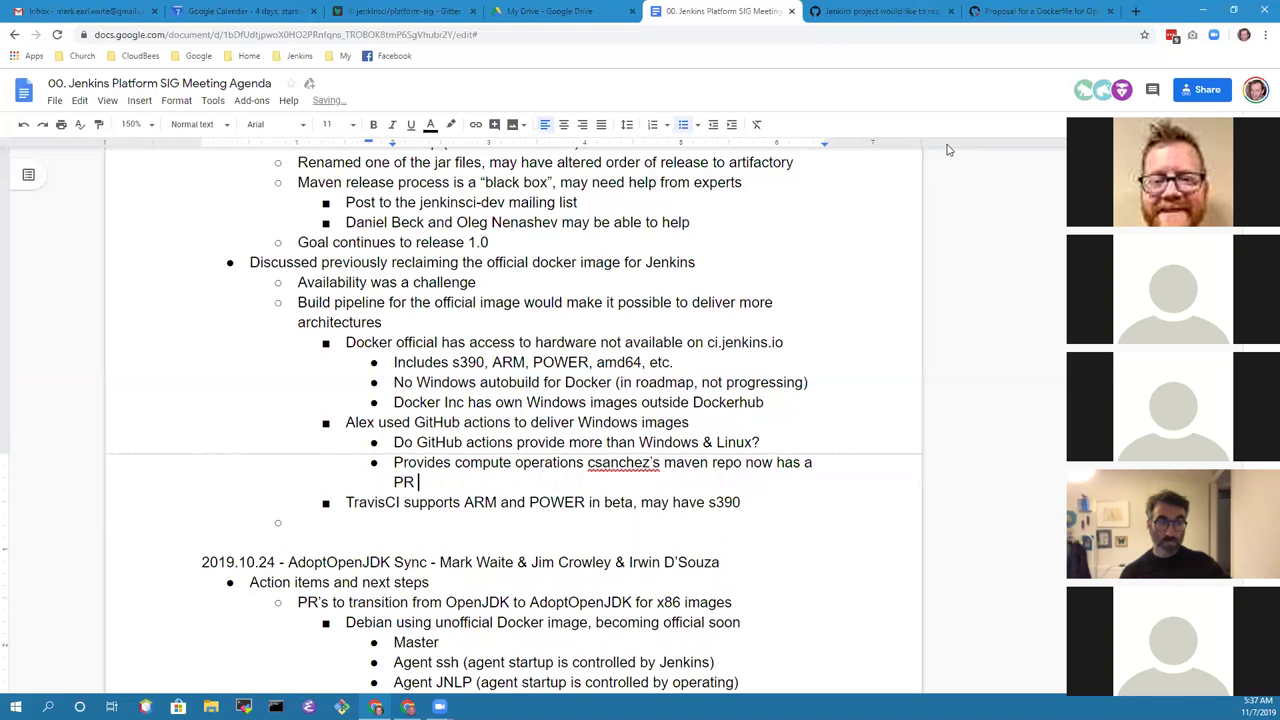
type("to build on")
key("BackSpace")
key("BackSpace")
type("with GitHub")
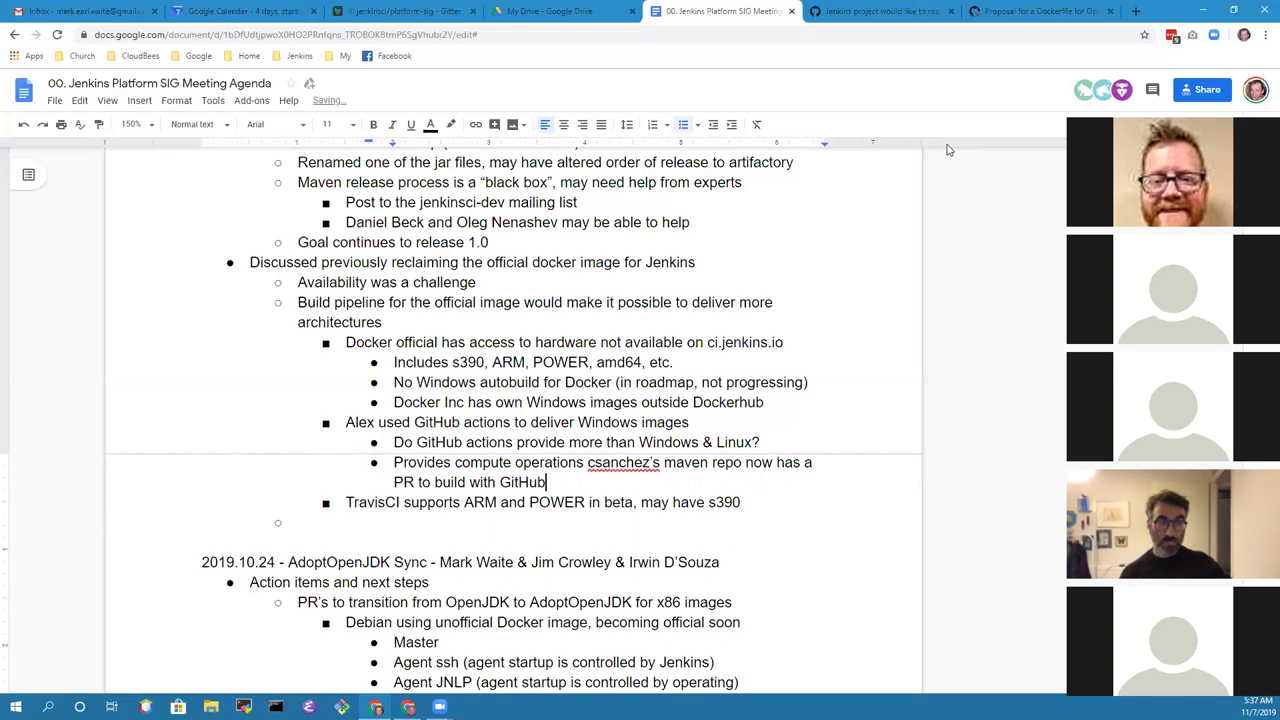
type(" Action")
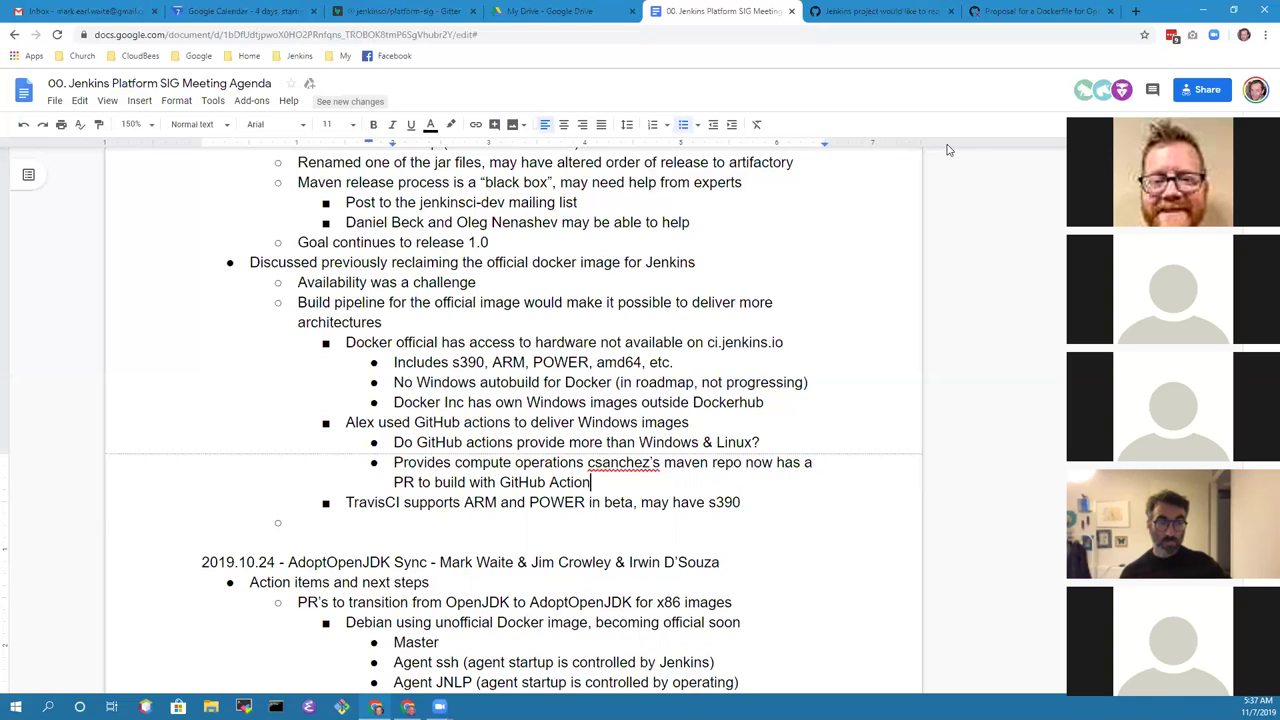
type("s")
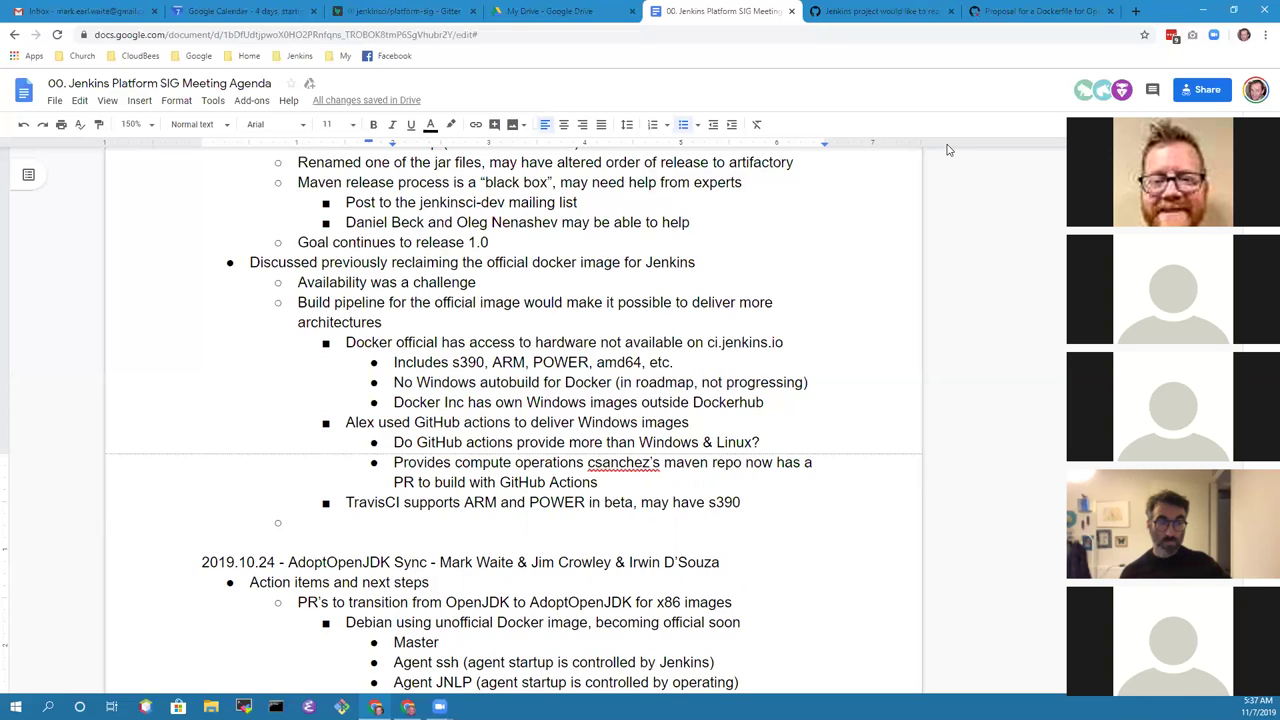
key("Down")
key("Down")
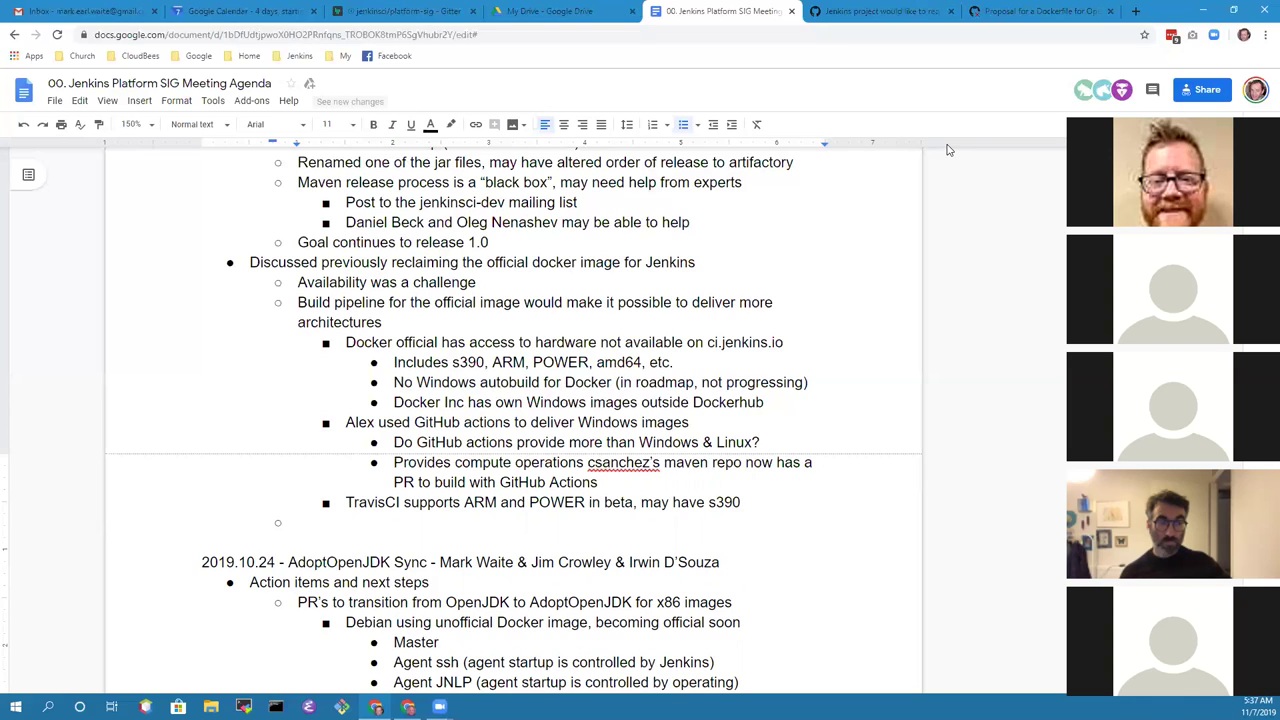
key("shift+Tab")
Step: Write a 'Next agenda' bullet on reviewing GitHub Actions experiences and results, then start a new top-level bullet
type("Action")
key("shift+Home")
key("BackSpace")
type("Next agenda - A")
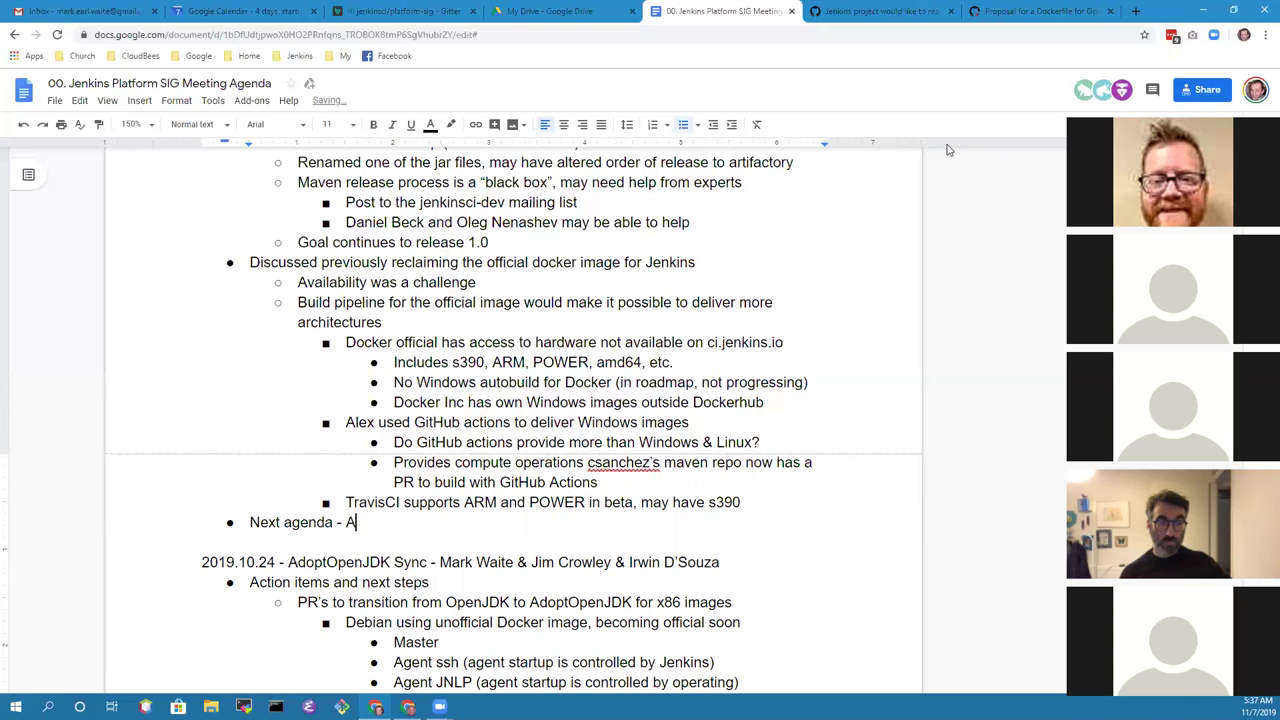
type("lex review GitHub Actions")
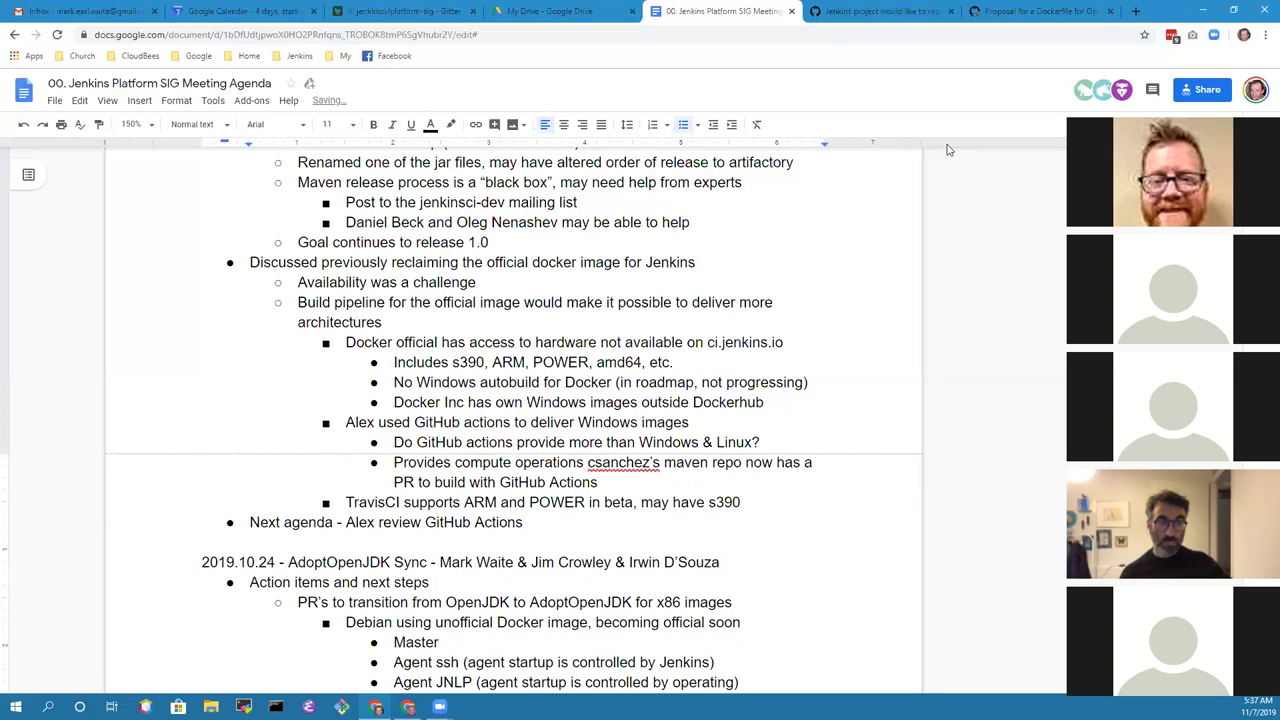
type(" experiences")
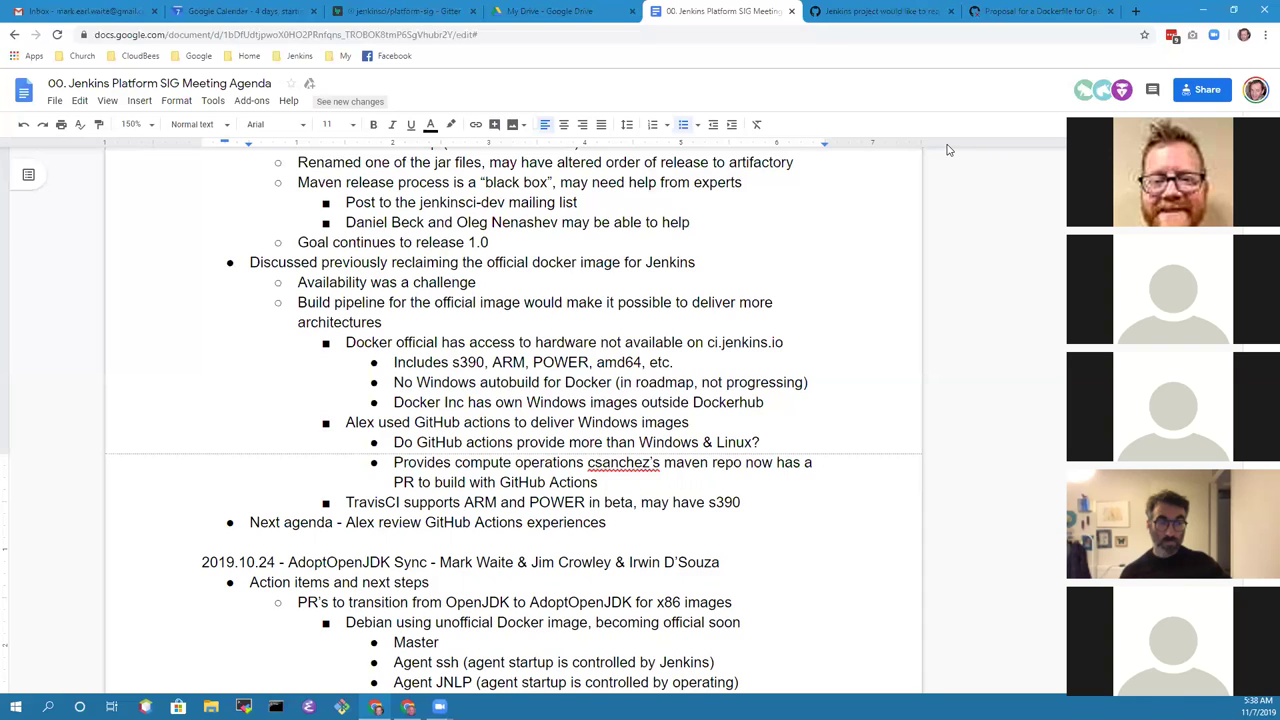
type("and results")
key("Return")
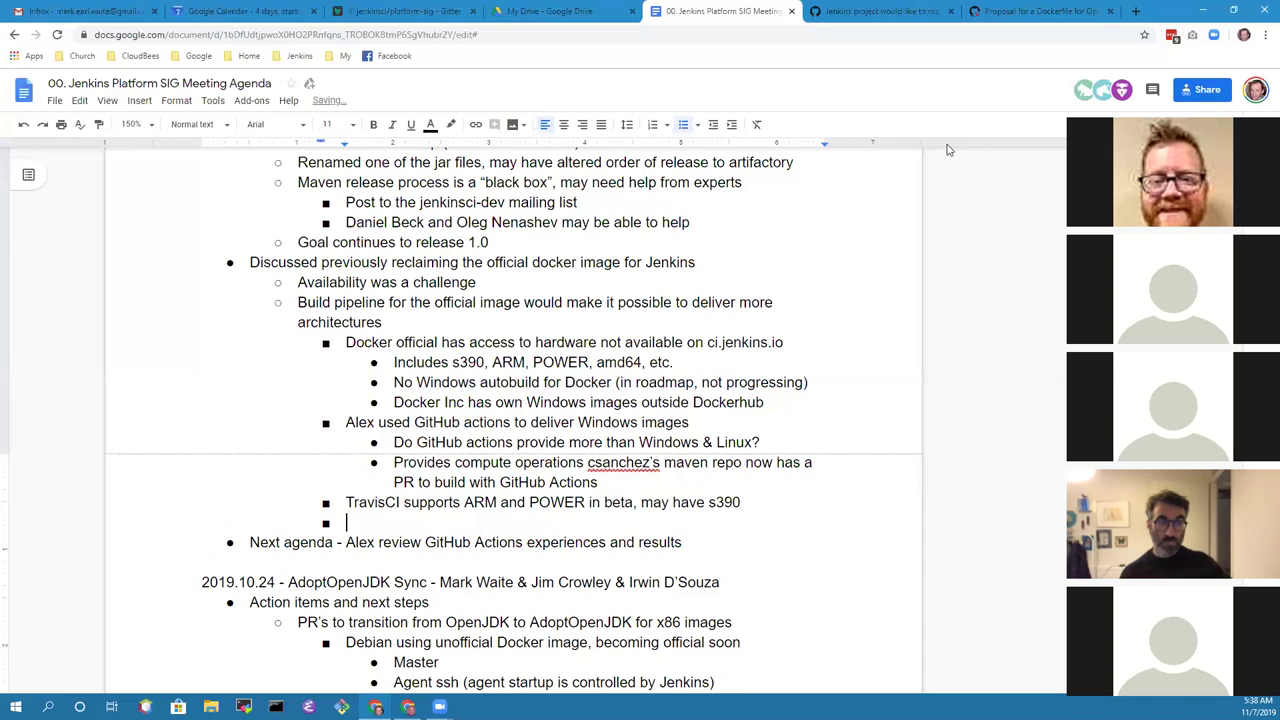
key("shift+Tab")
key("shift+Tab")
Step: Add 'Access to s390 and POWER hardware' with sub-bullets: Oregon State has both; a participant can provide those as well
type("Access to s390 and POWER ")
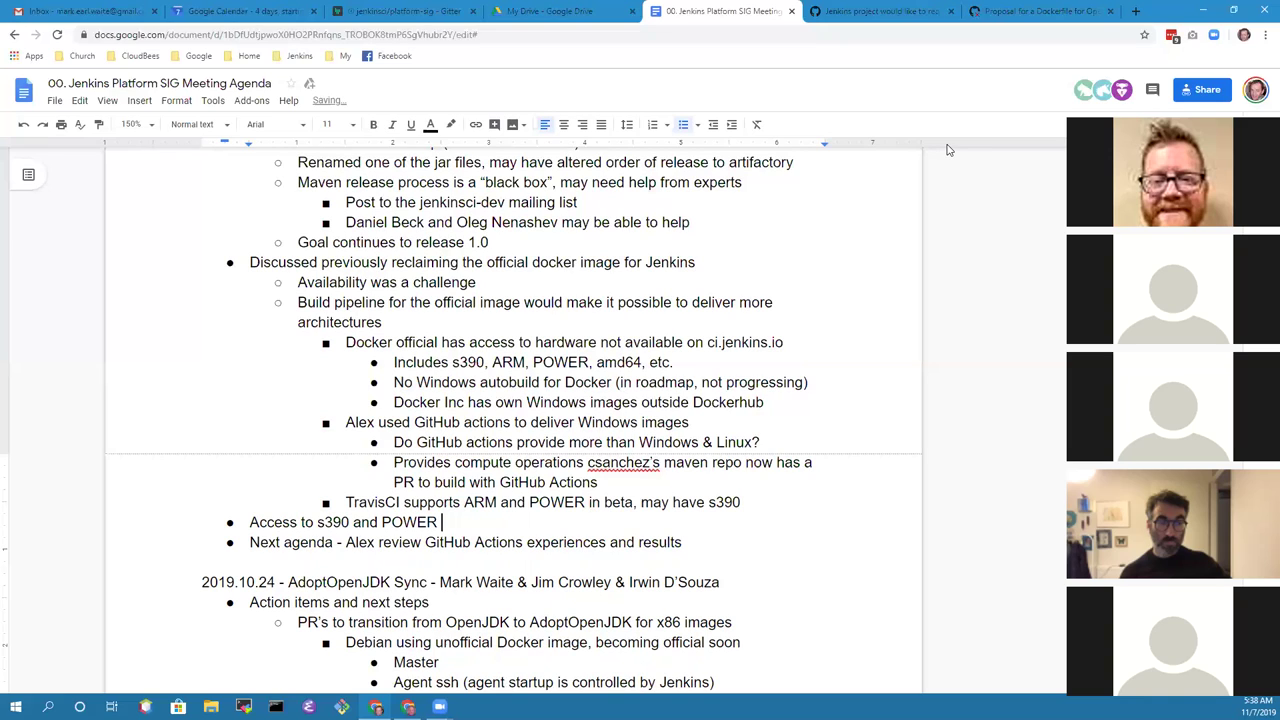
type("hardware")
key("Return")
key("Tab")
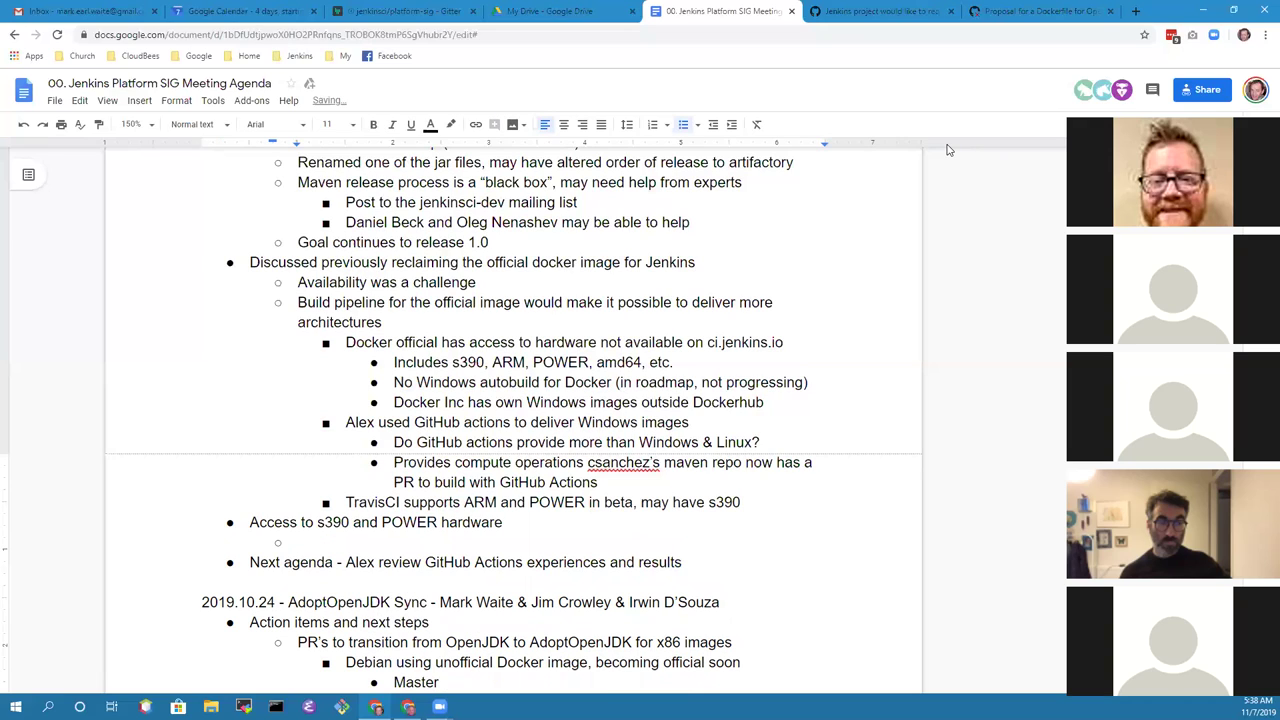
type("Oregon State has POW")
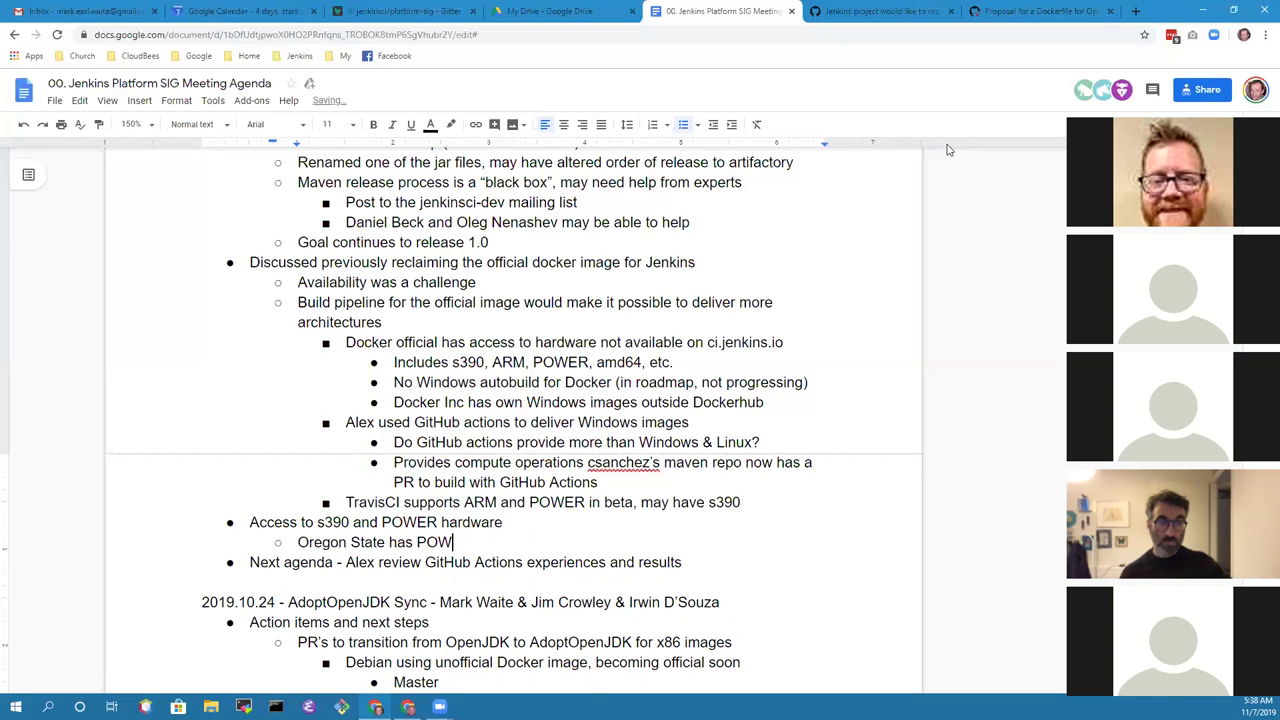
type("ER and s390")
key("Return")
type("Jim Cro")
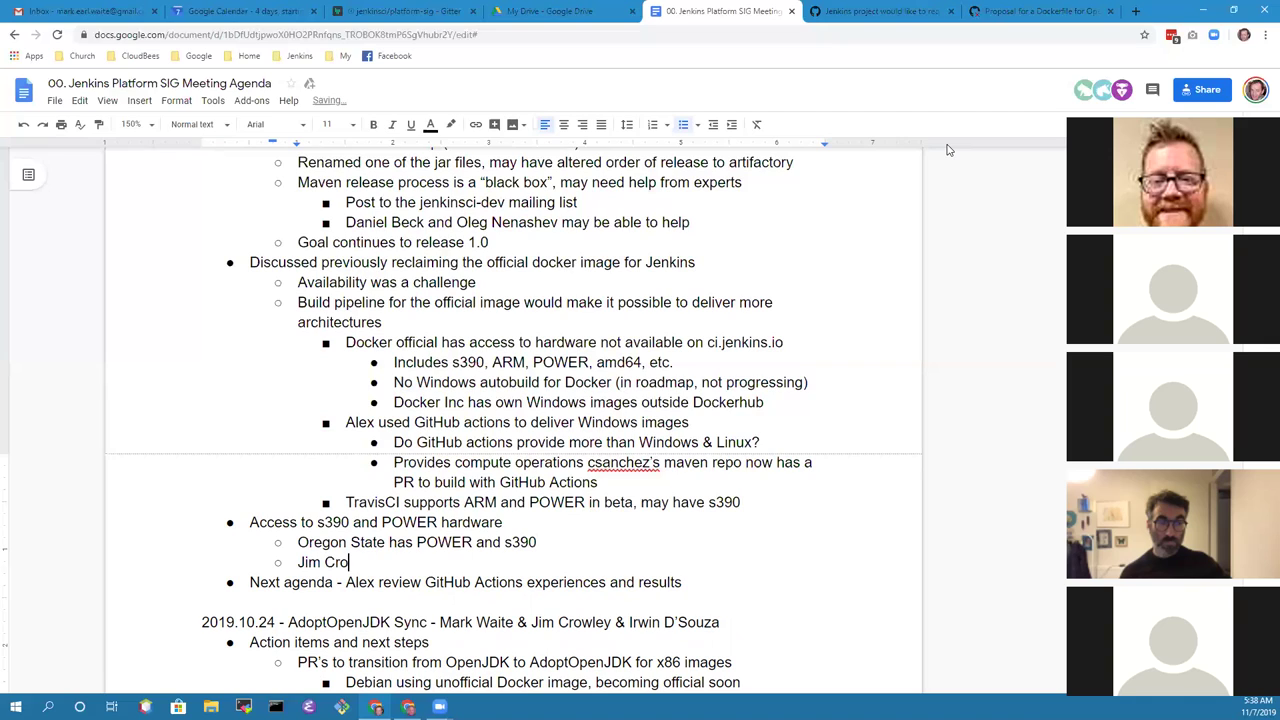
type("wley can provide access")
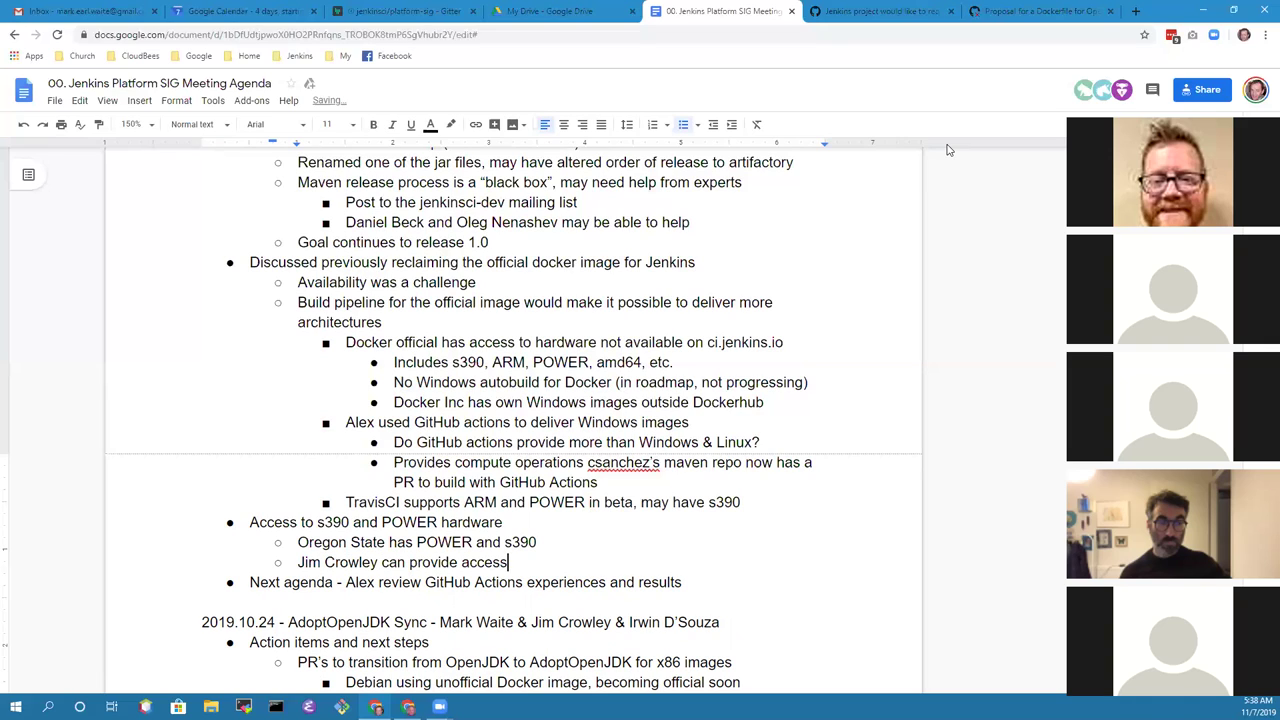
type(" to other")
key("ctrl+BackSpace")
type("those as well")
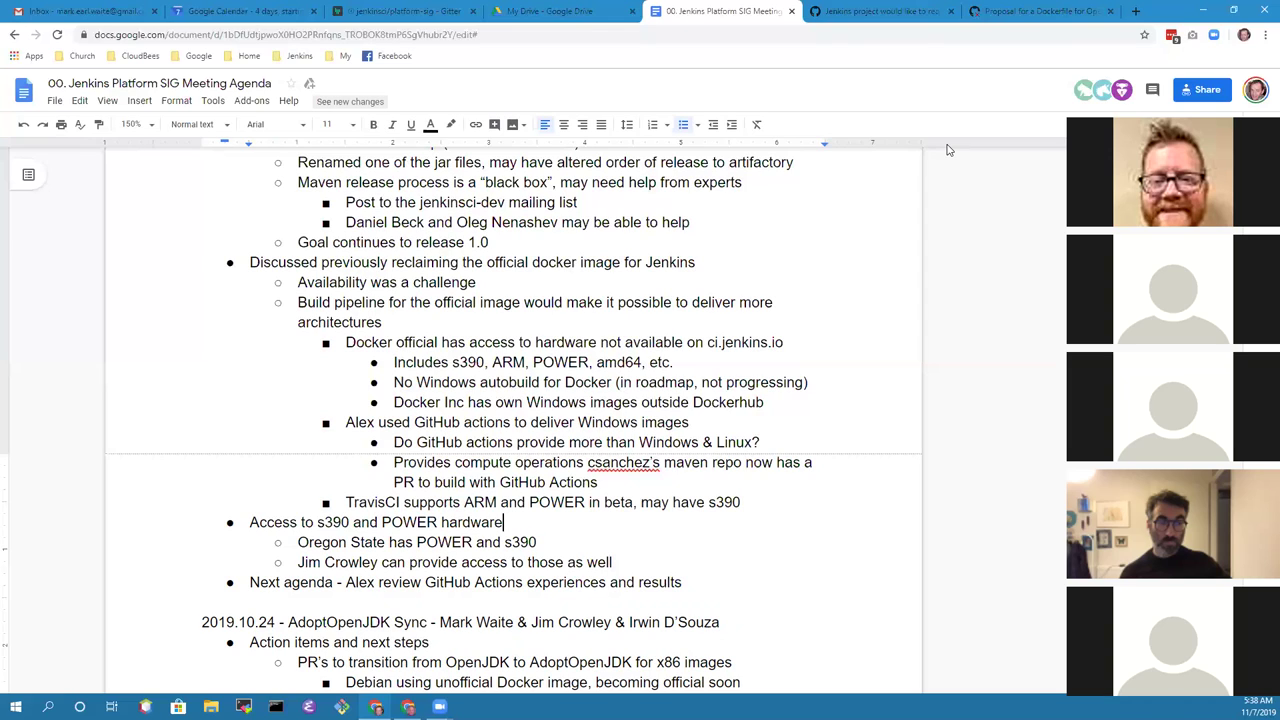
key("Down")
key("Down")
key("shift+End")
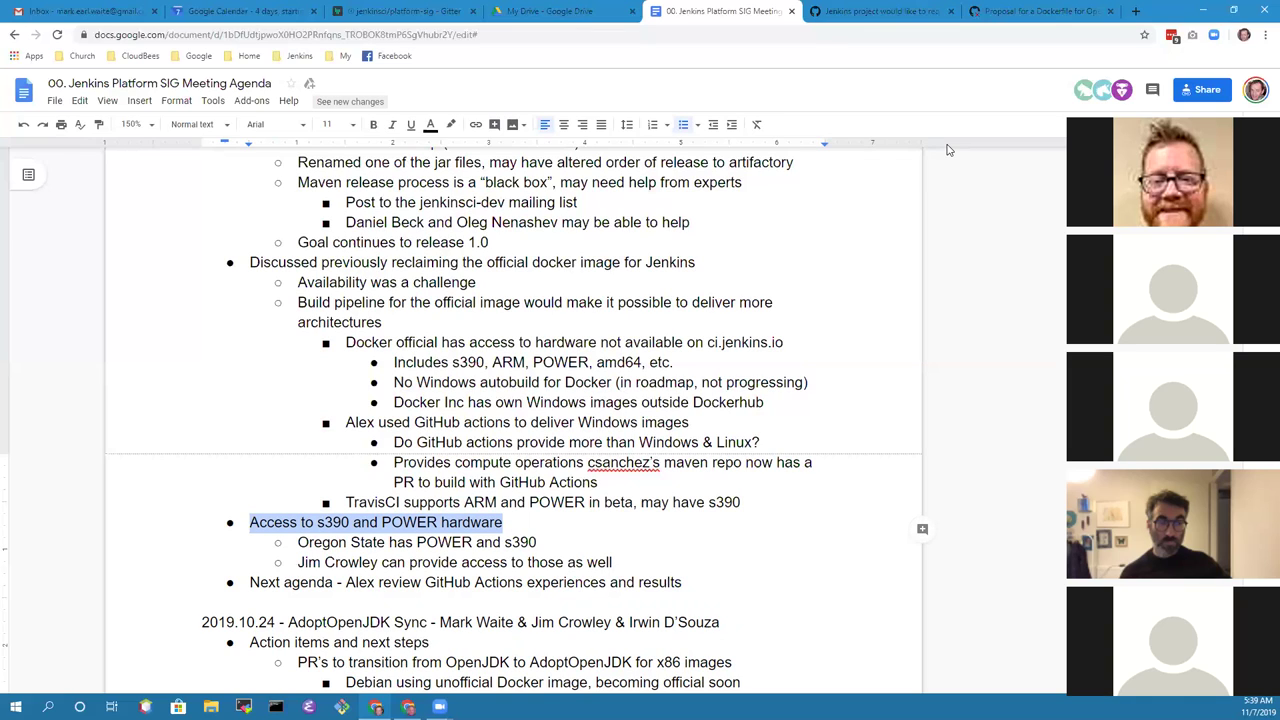
key("Down")
key("Down")
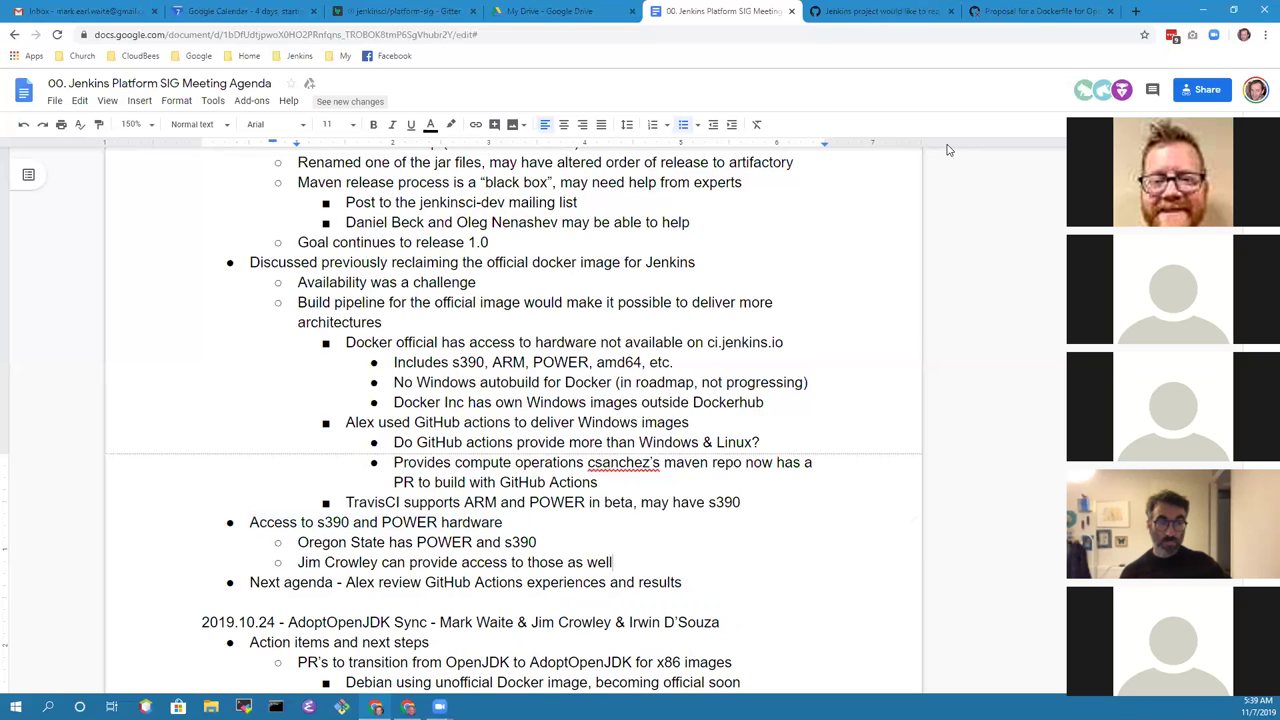
scroll(672, 300, "up", 4)
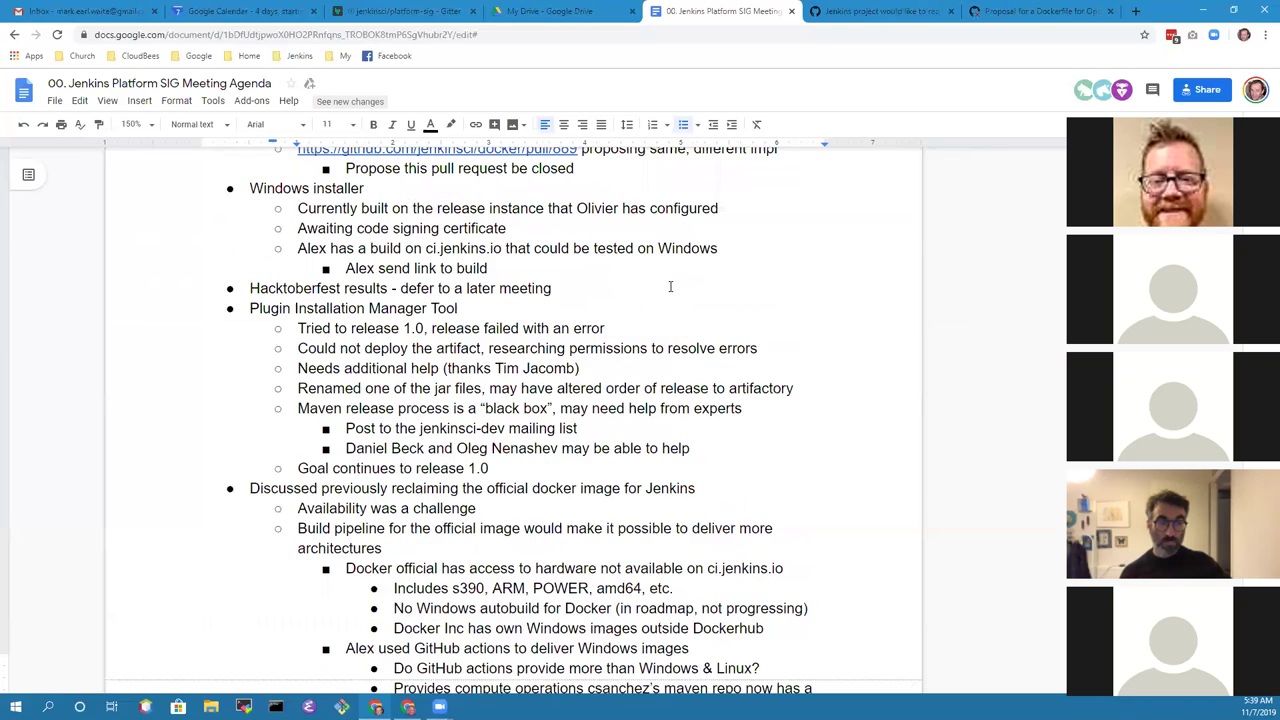
scroll(672, 317, "up", 3)
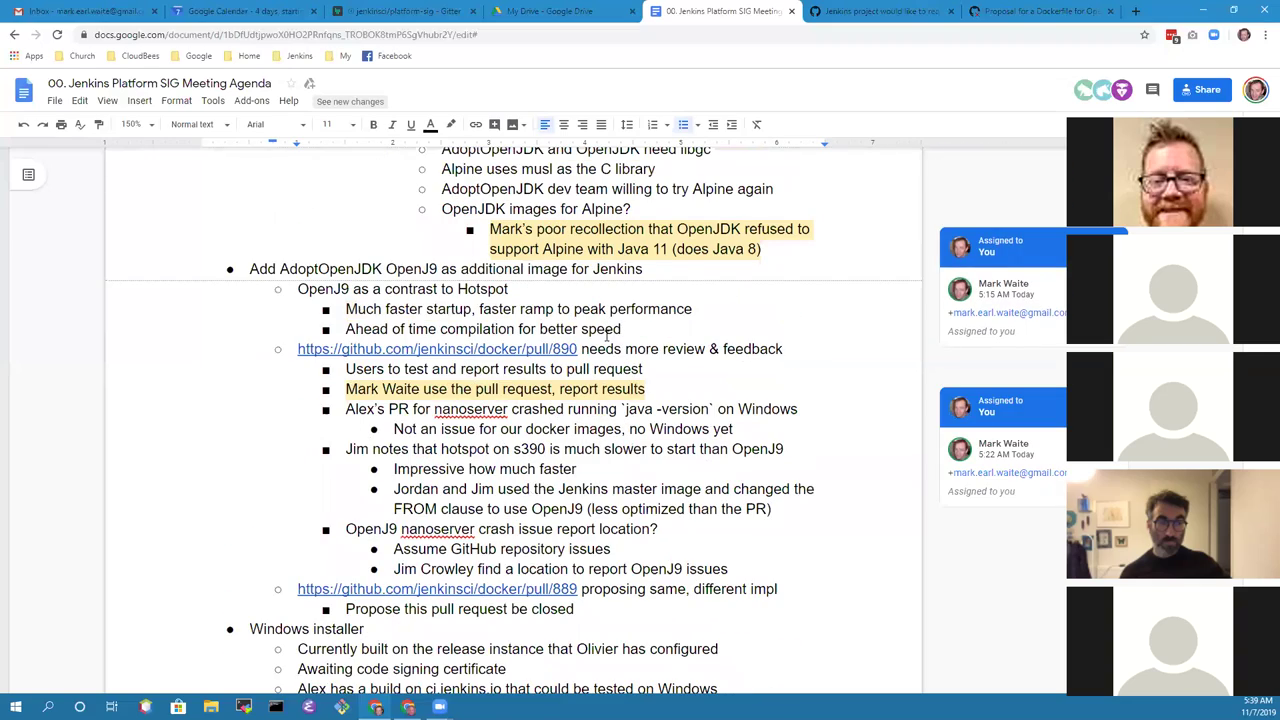
scroll(632, 346, "up", 1)
scroll(629, 353, "down", 5)
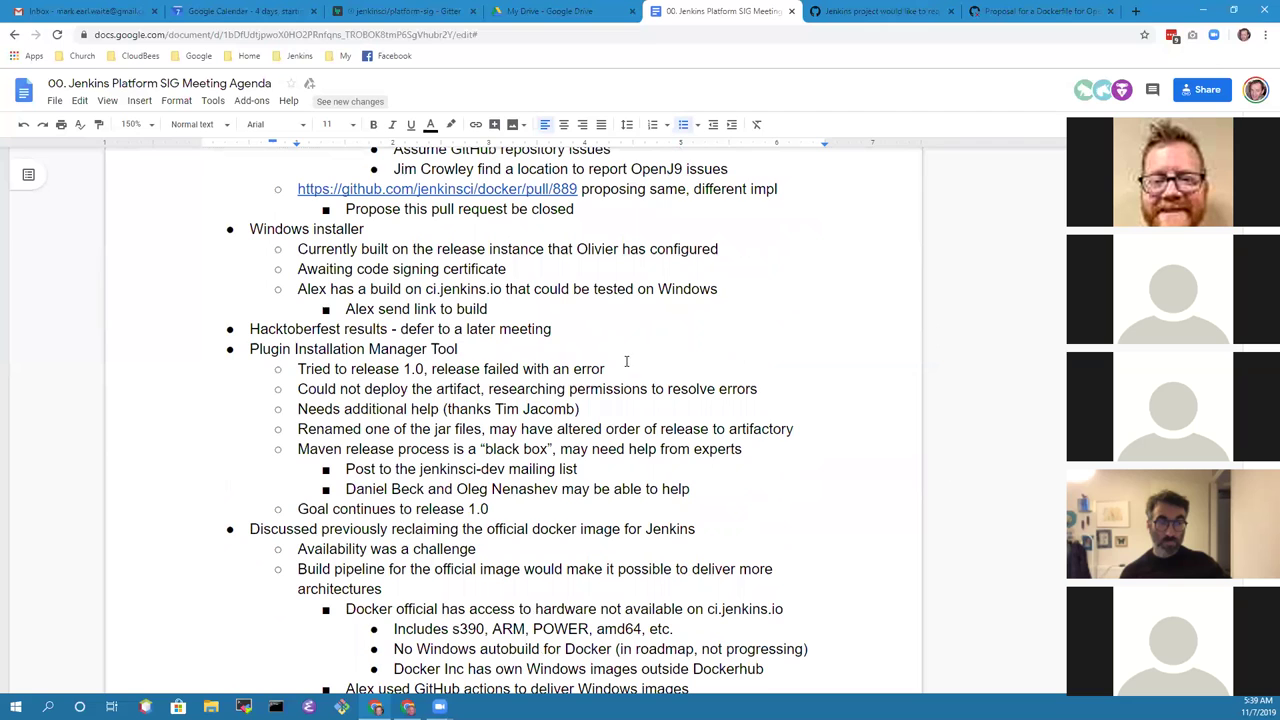
scroll(626, 361, "down", 4)
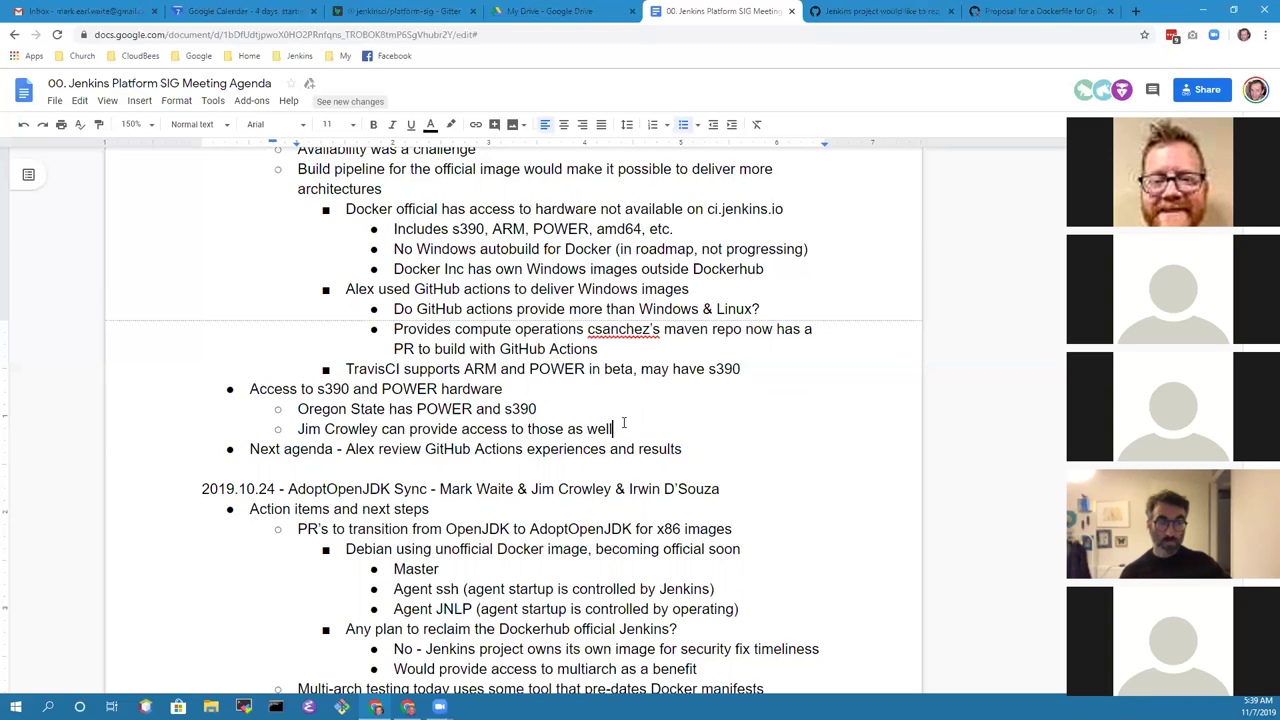
Step: Append 'when needed' to the access note and remove the extra empty bullet
type("when neede")
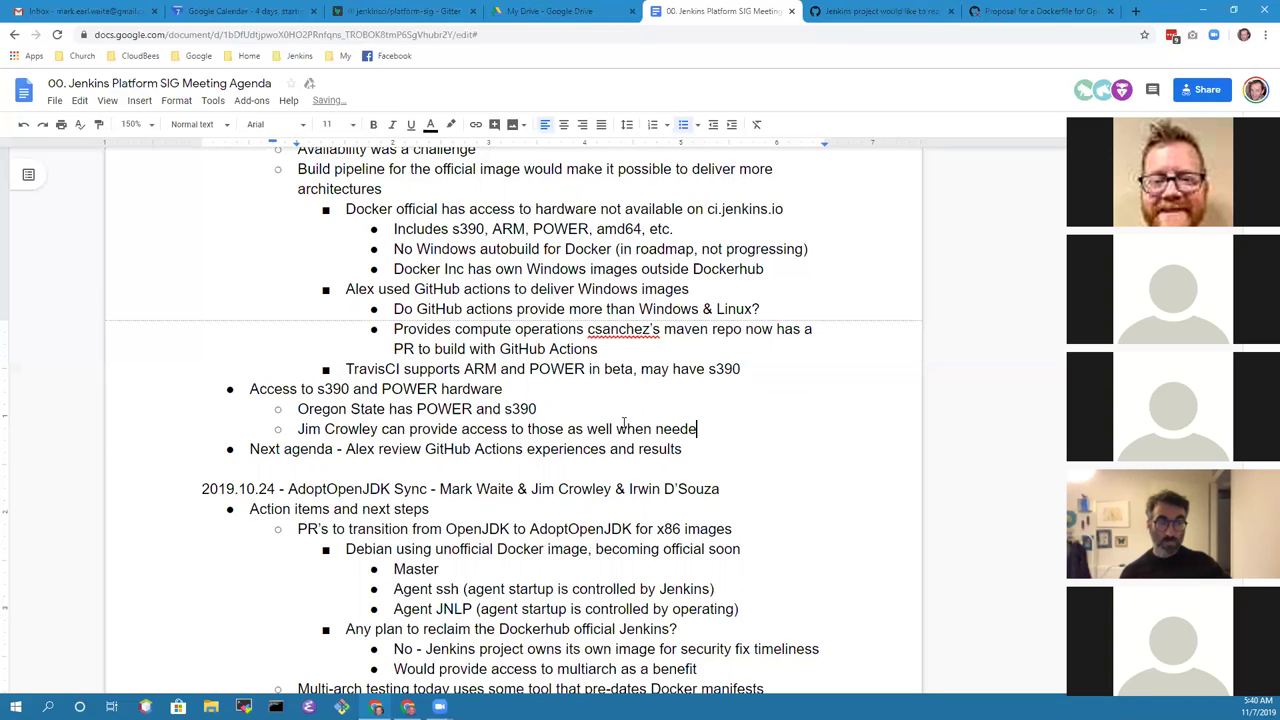
type("d")
key("Return")
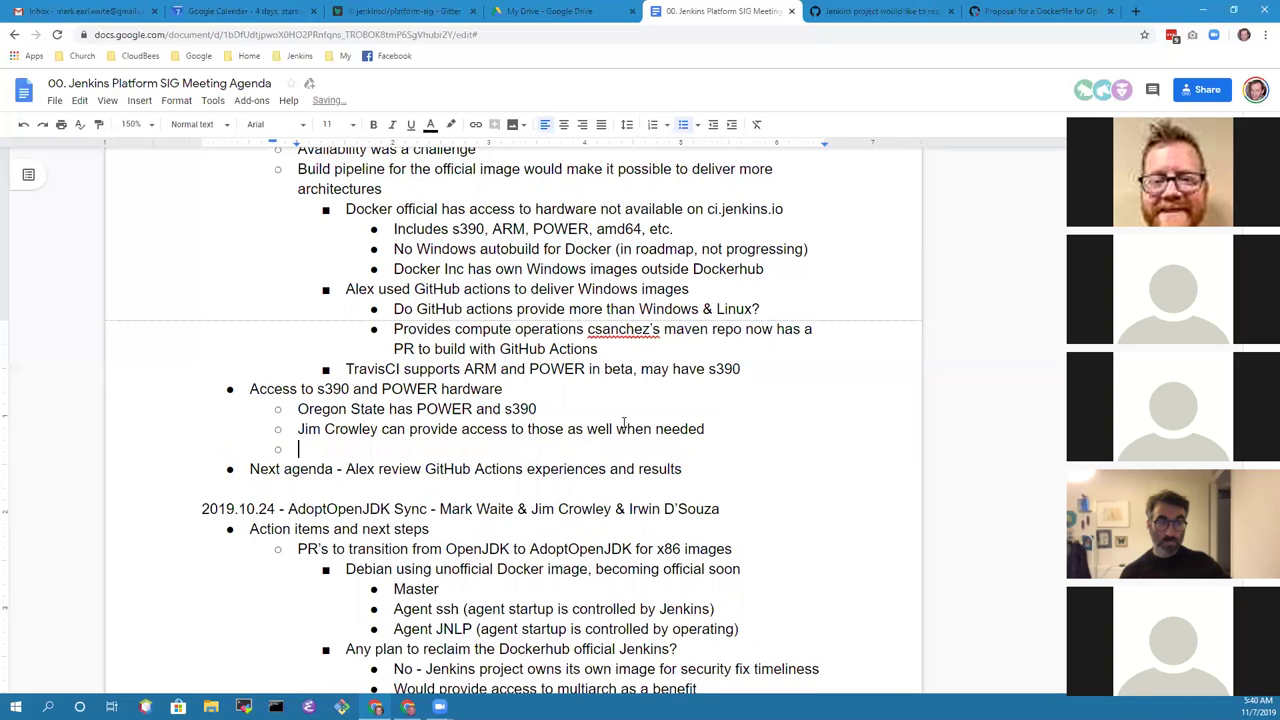
key("shift+Tab")
key("Return")
key("BackSpace")
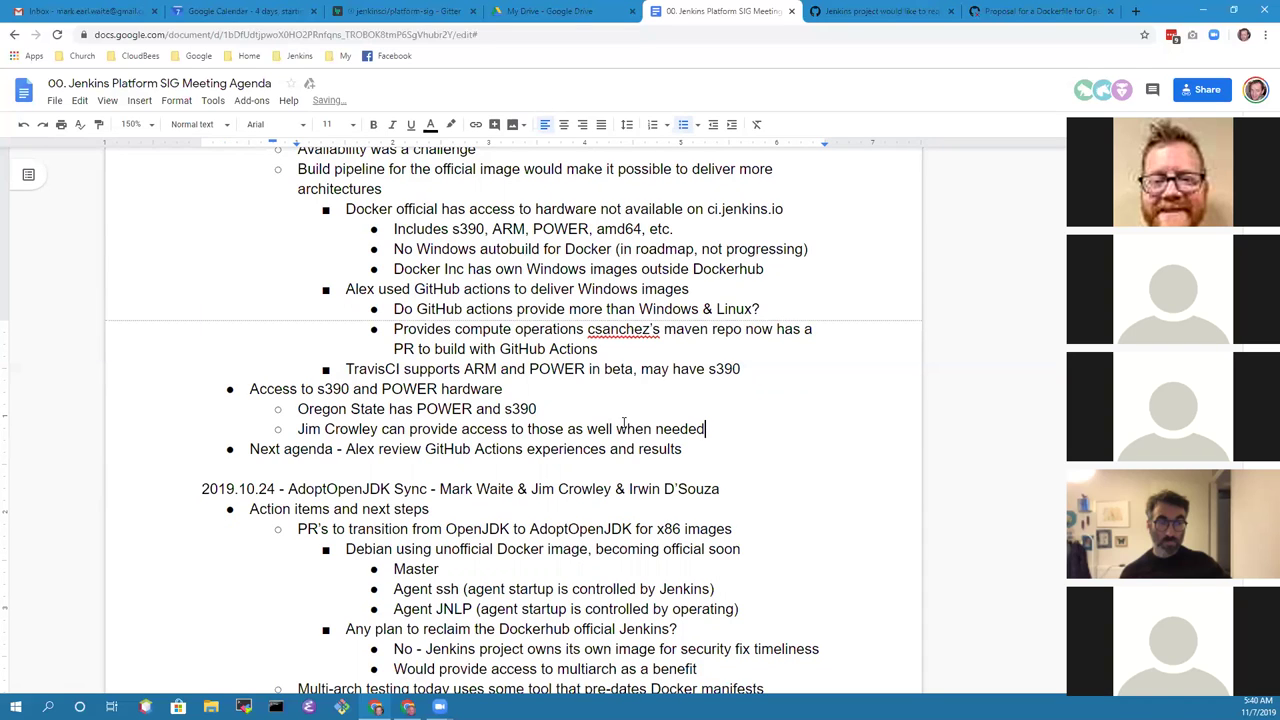